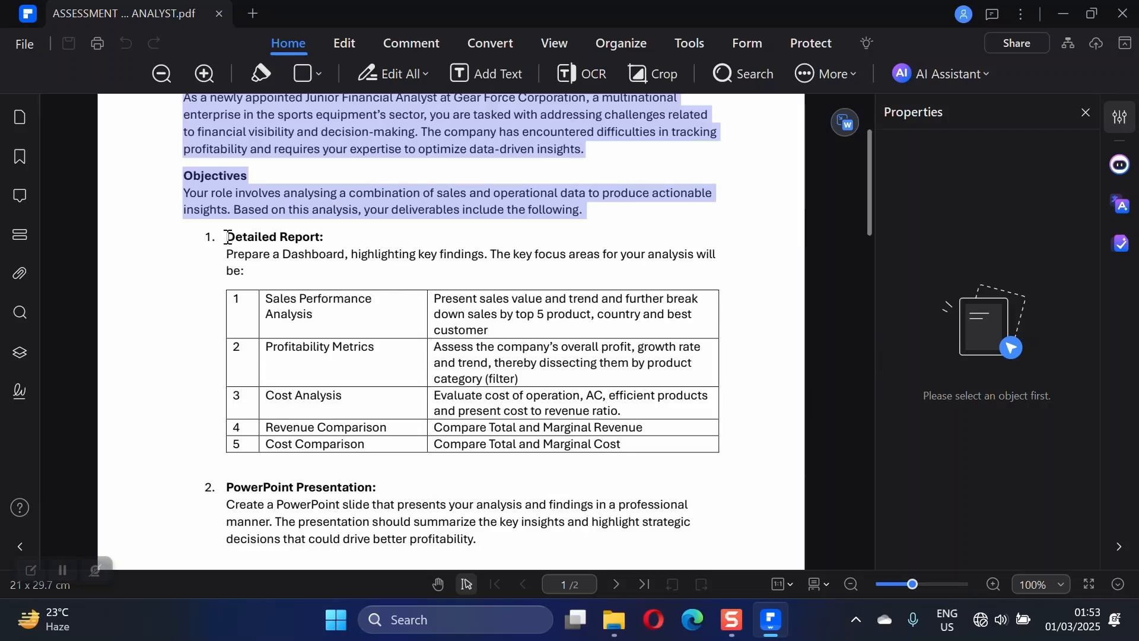
# - Read the Detailed Report deliverable and its table of key focus areas in the assessment PDF
pyautogui.moveTo(227, 237); pyautogui.dragTo(343, 237)
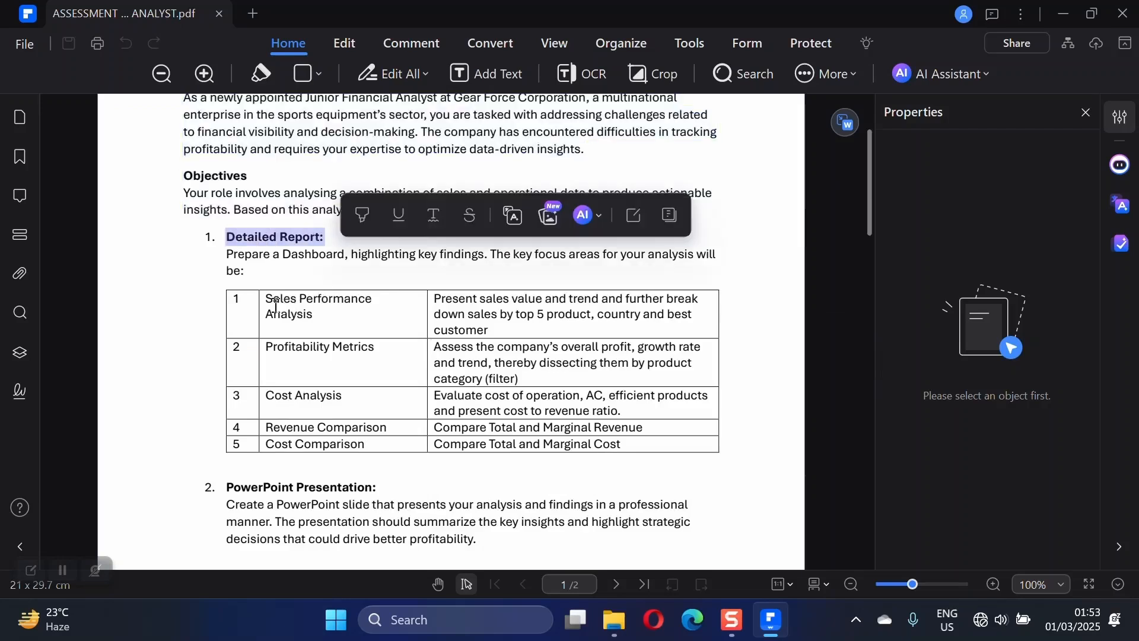
pyautogui.moveTo(268, 301); pyautogui.dragTo(629, 446)
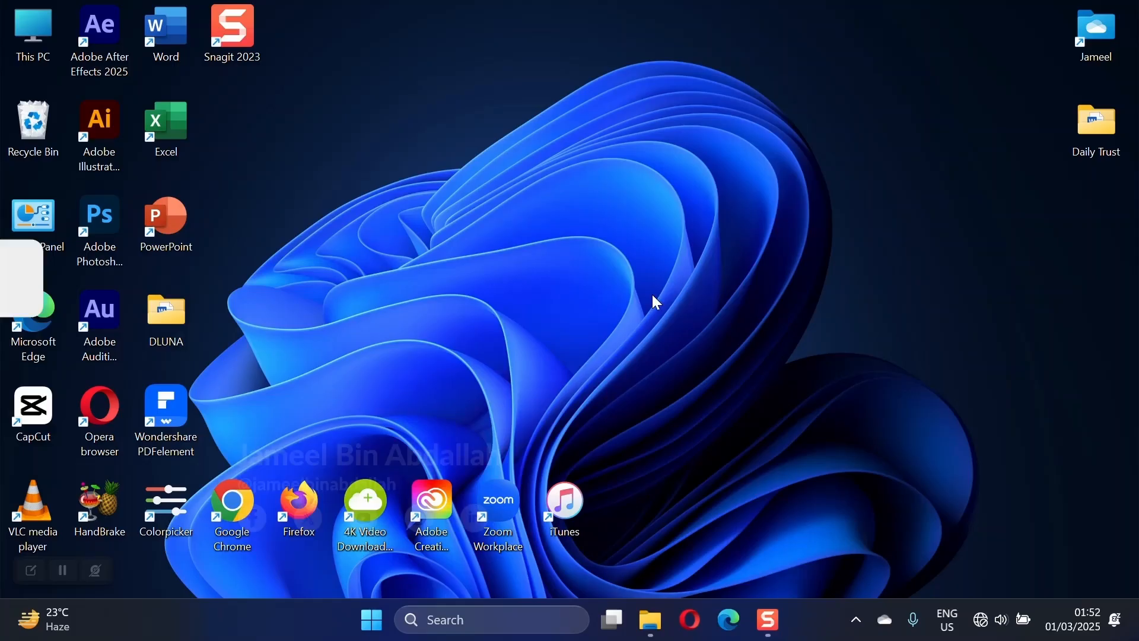
# - Open the PDF version of ASSESSMENT FOR JUNIOR FINANCIAL ANALYST from the Gear Force Ltd folder in File Explorer
pyautogui.click(652, 620)
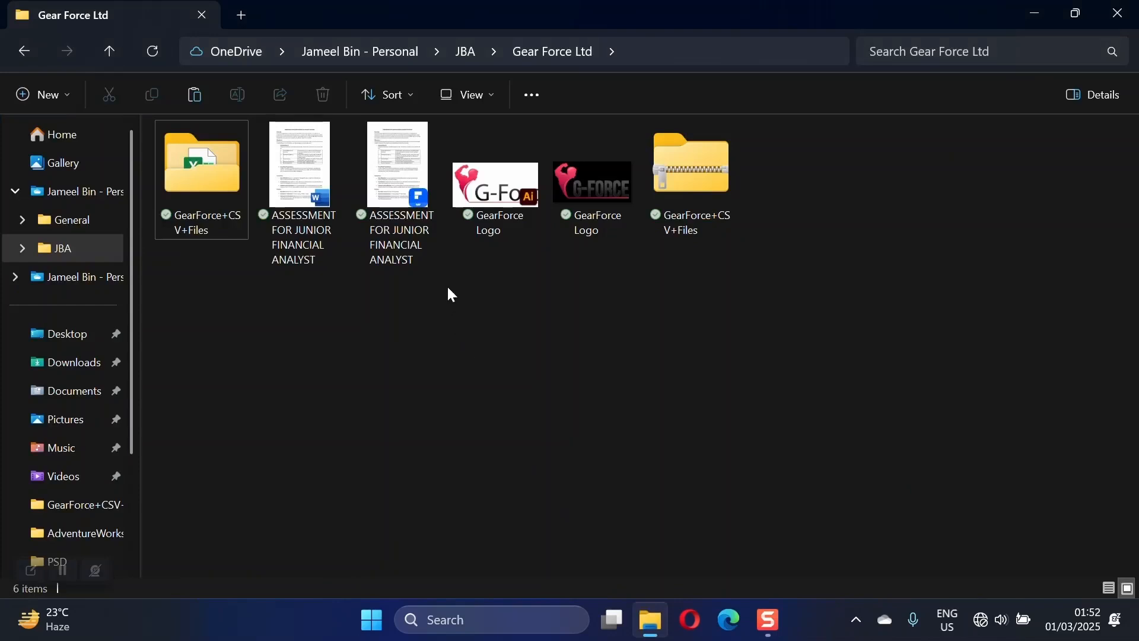
pyautogui.click(412, 180)
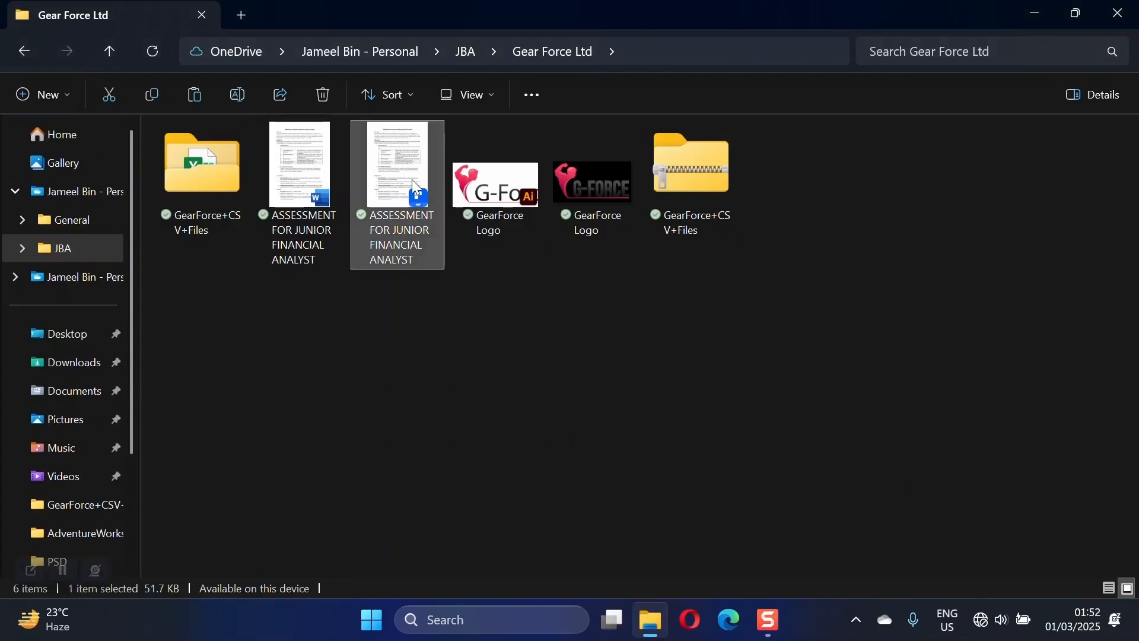
pyautogui.doubleClick(412, 179)
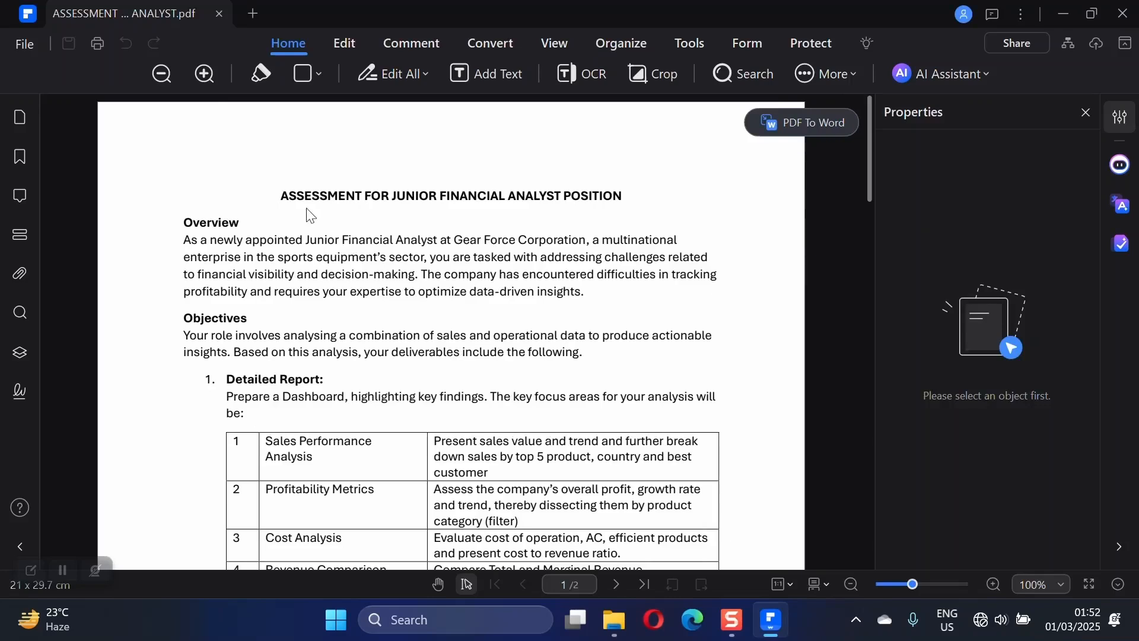
# - Read through the assessment brief, from the overview, objectives and report focus areas to the presentation, instructions, timeline and raw data note
pyautogui.moveTo(280, 188); pyautogui.dragTo(596, 363)
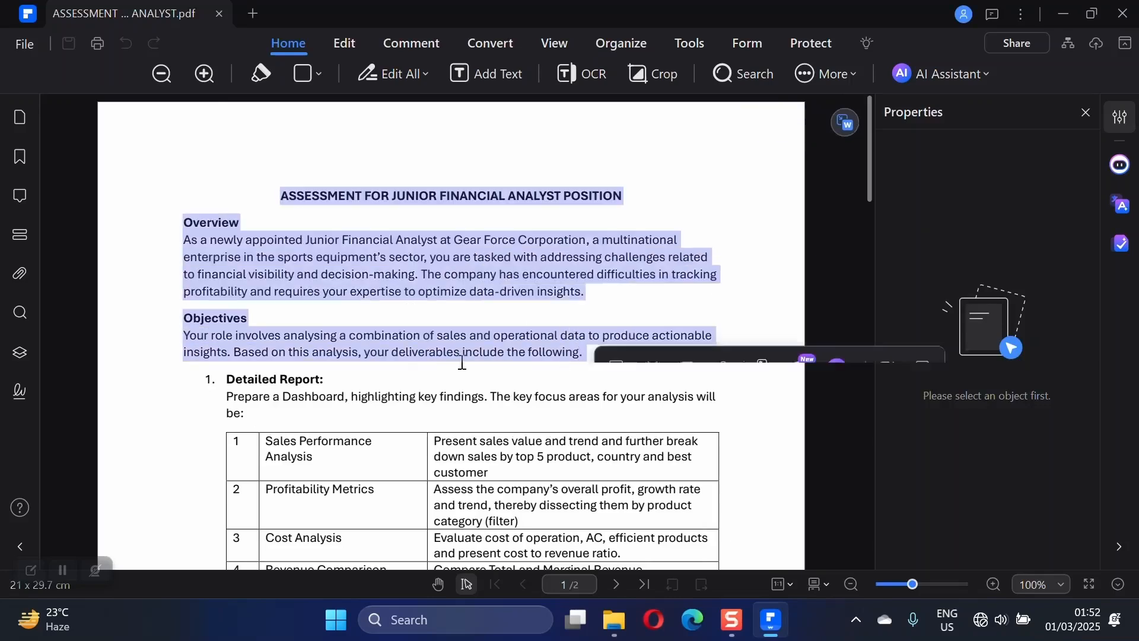
pyautogui.scroll(-2, 437, 371)
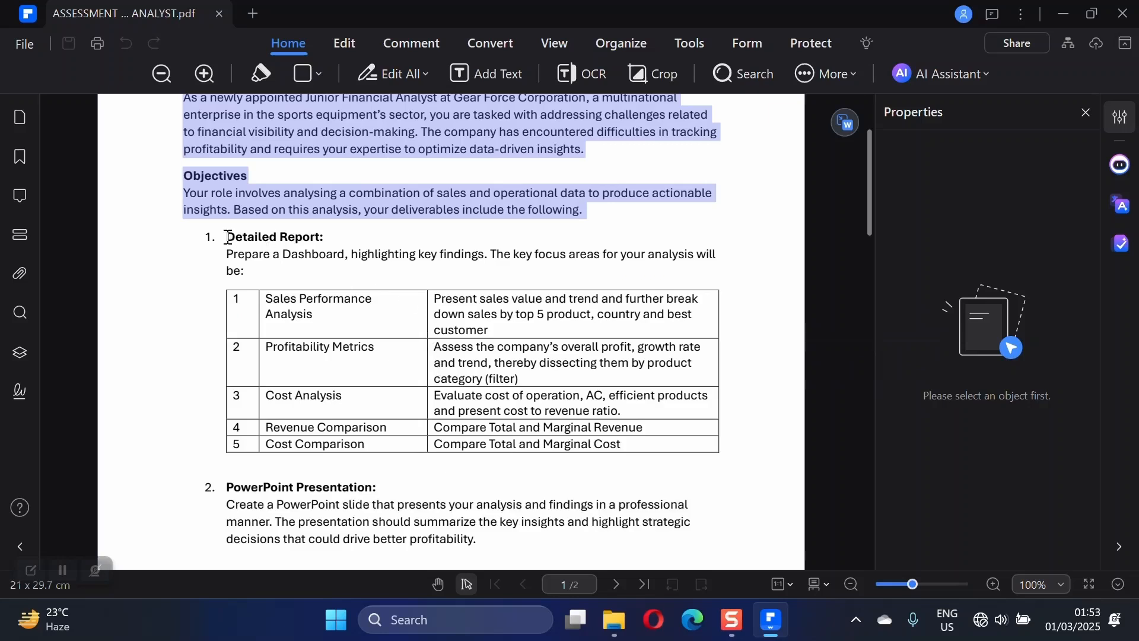
pyautogui.moveTo(228, 237); pyautogui.dragTo(343, 237)
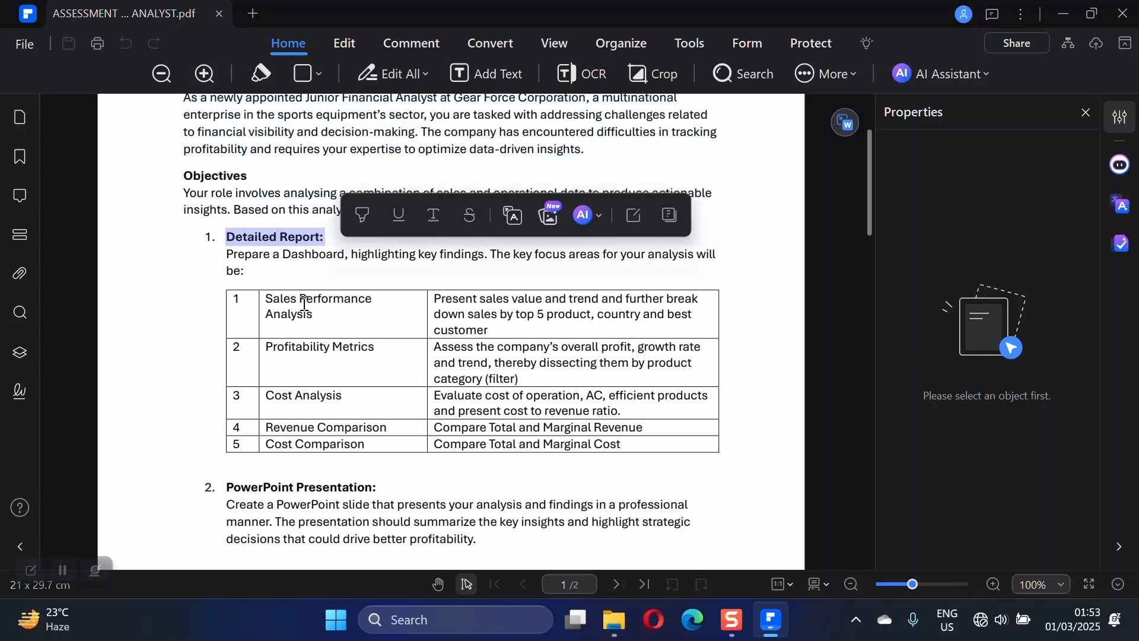
pyautogui.moveTo(271, 300); pyautogui.dragTo(623, 446)
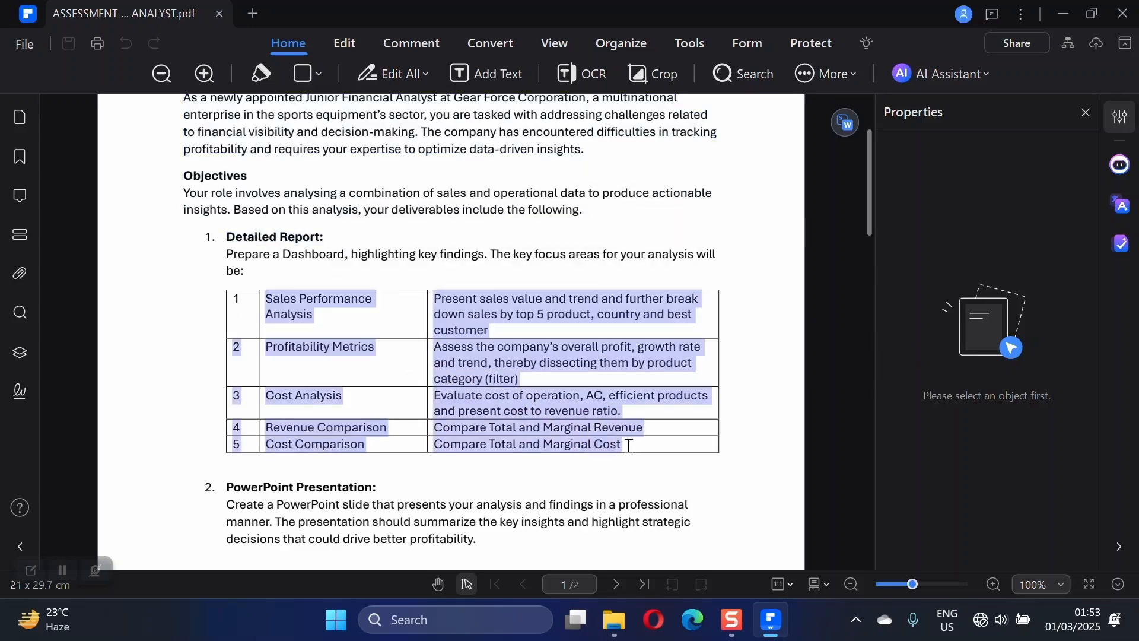
pyautogui.click(283, 298)
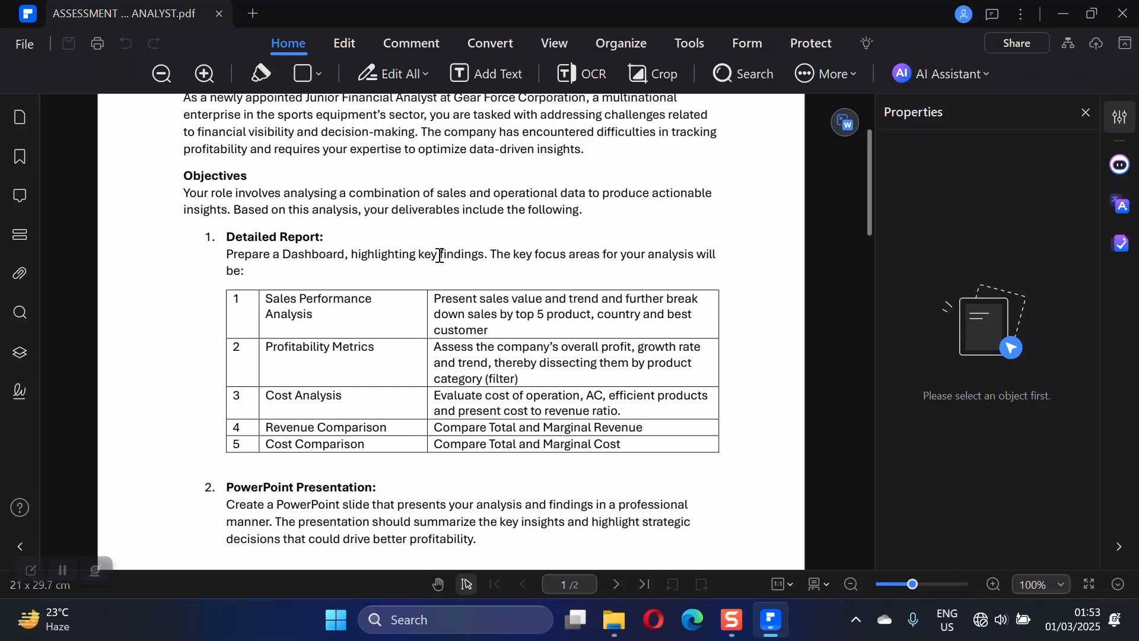
pyautogui.scroll(-3, 460, 254)
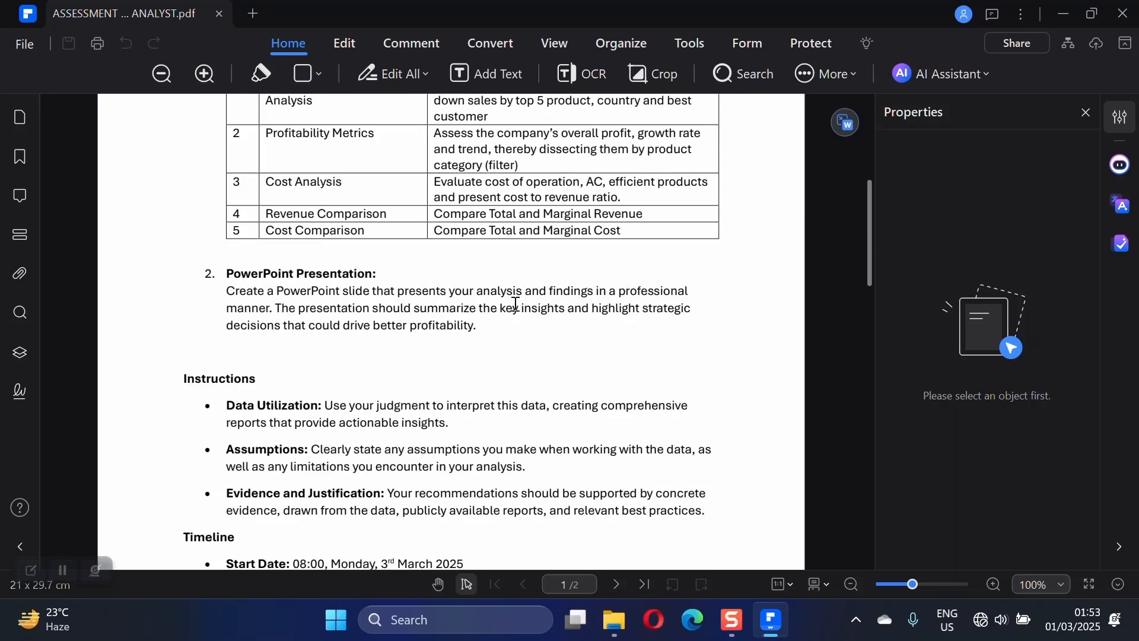
pyautogui.moveTo(524, 308); pyautogui.dragTo(556, 308)
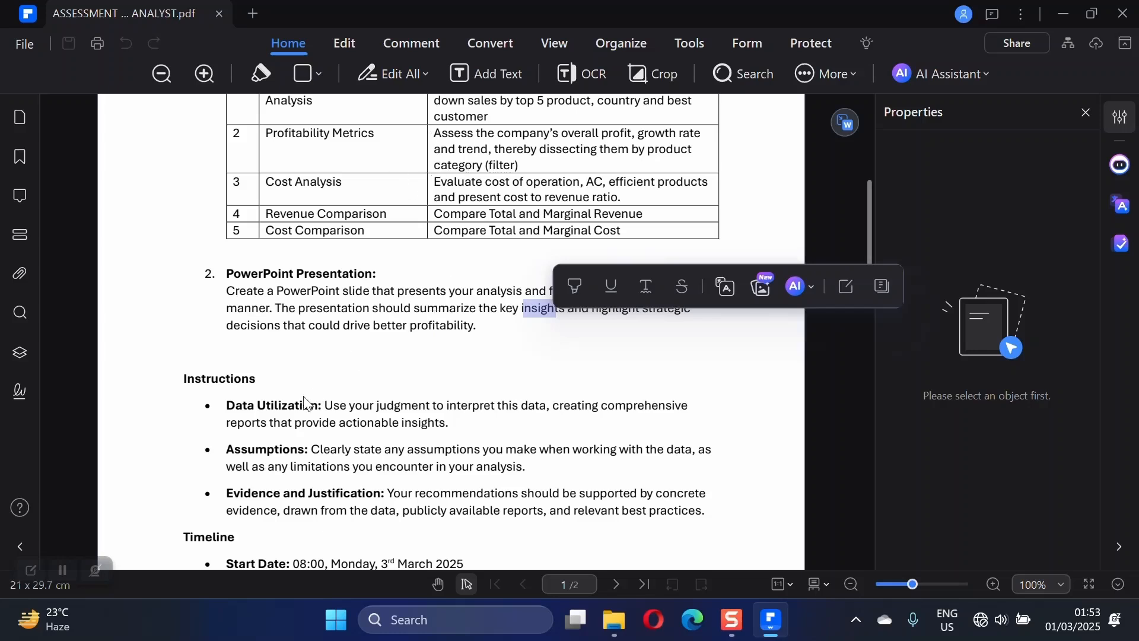
pyautogui.scroll(-3, 257, 402)
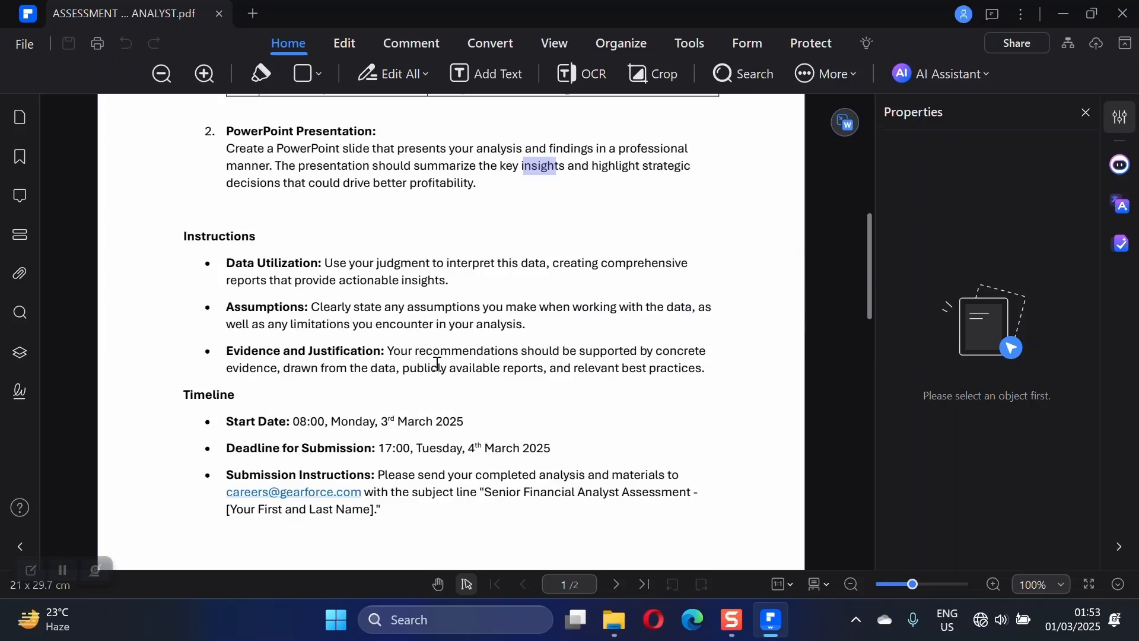
pyautogui.scroll(-4, 184, 403)
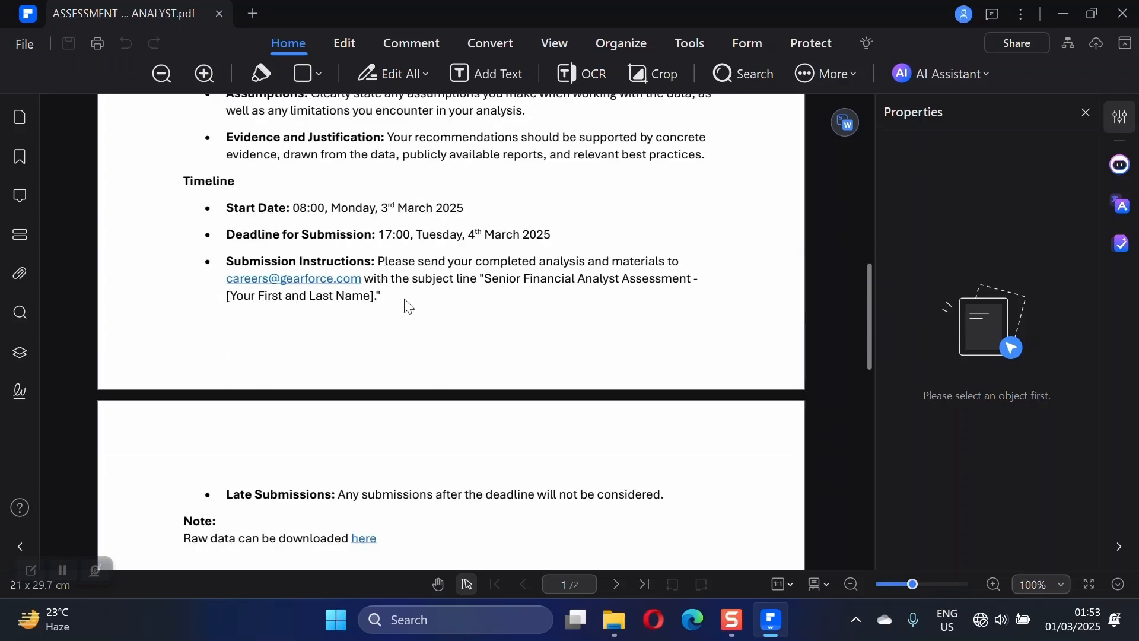
pyautogui.scroll(1, 381, 332)
pyautogui.scroll(-4, 397, 394)
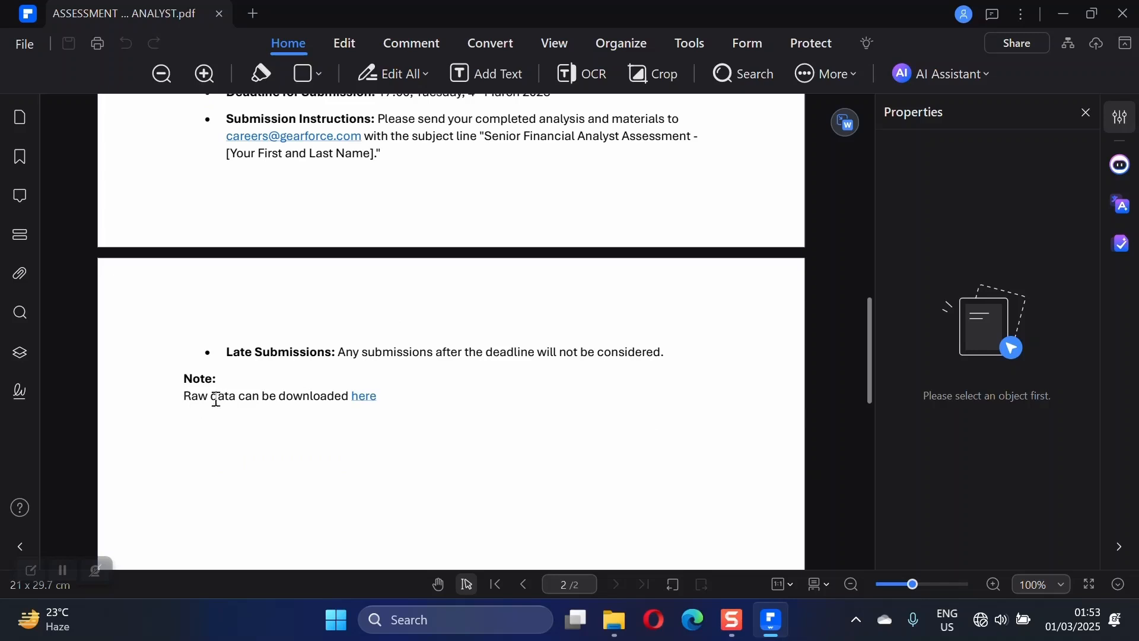
# - Follow the brief's raw data link to Google Drive, trusting the site, and download the whole Financial Analysis folder
pyautogui.click(367, 403)
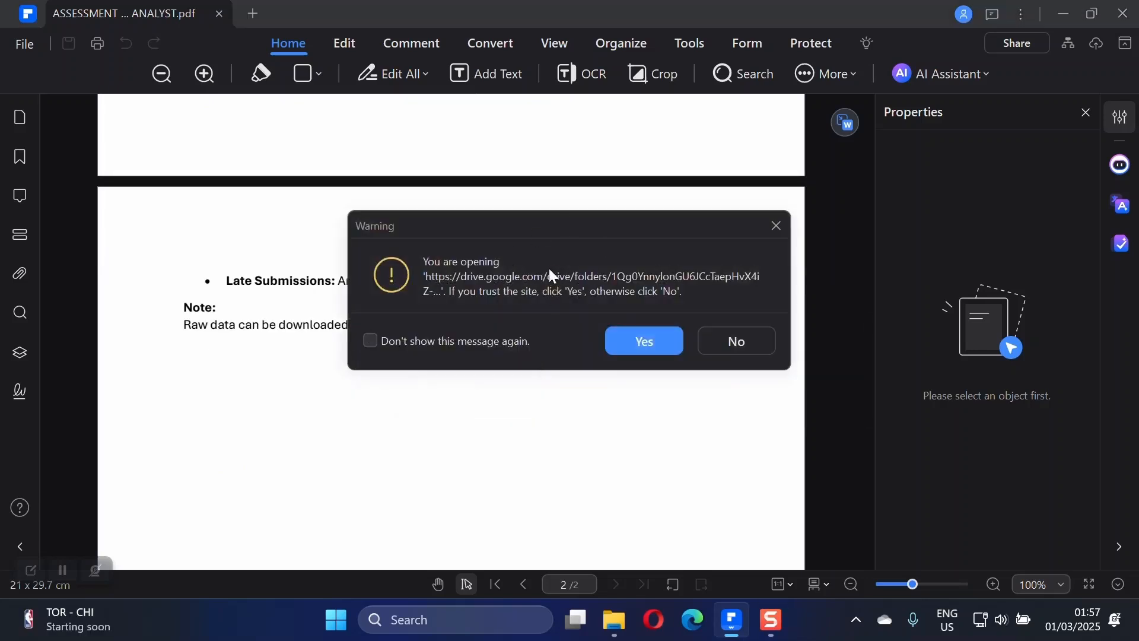
pyautogui.click(629, 337)
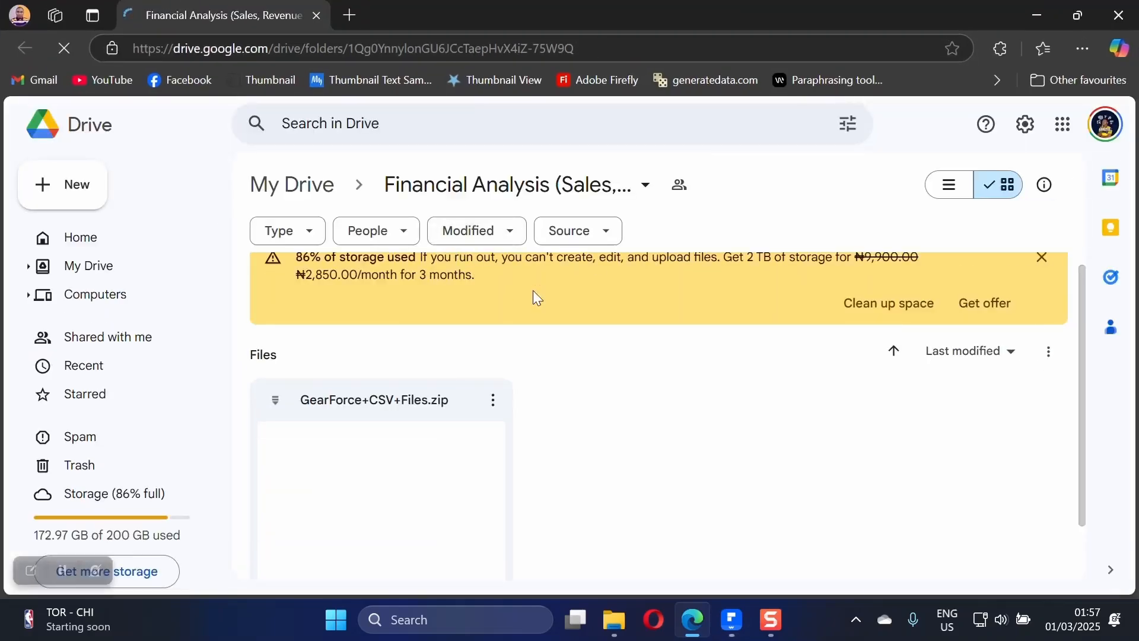
pyautogui.click(1042, 257)
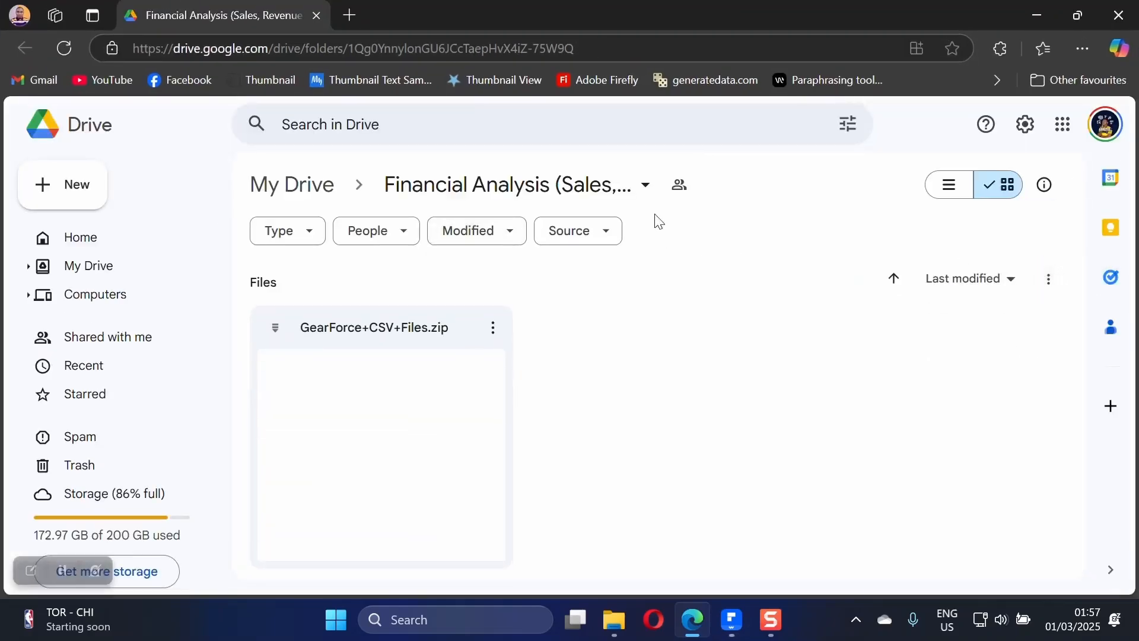
pyautogui.click(632, 193)
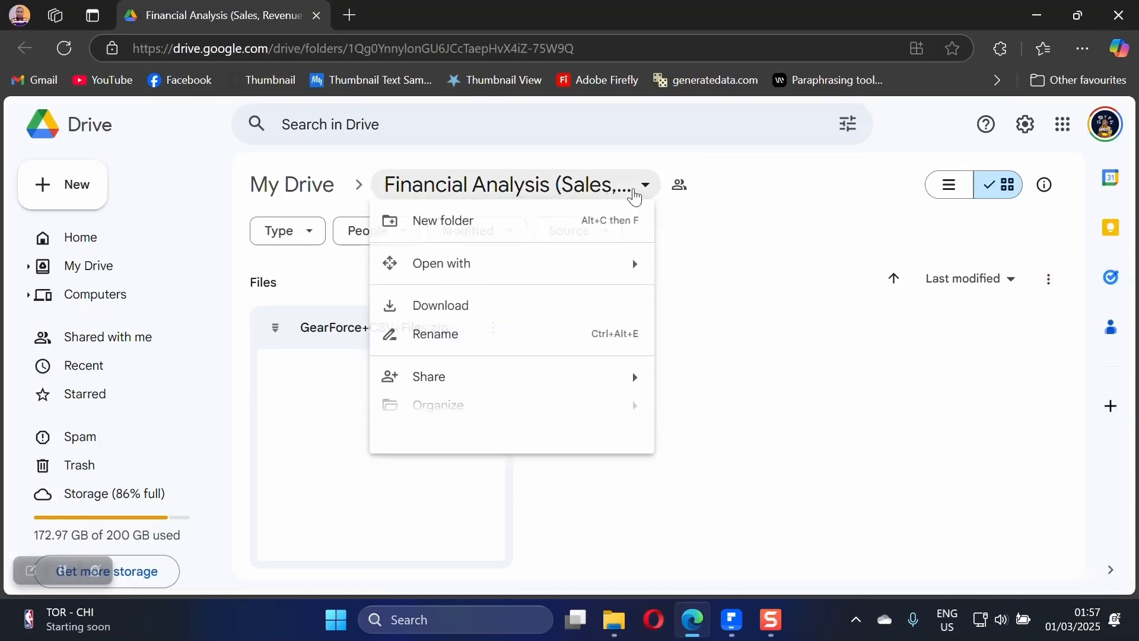
pyautogui.click(447, 308)
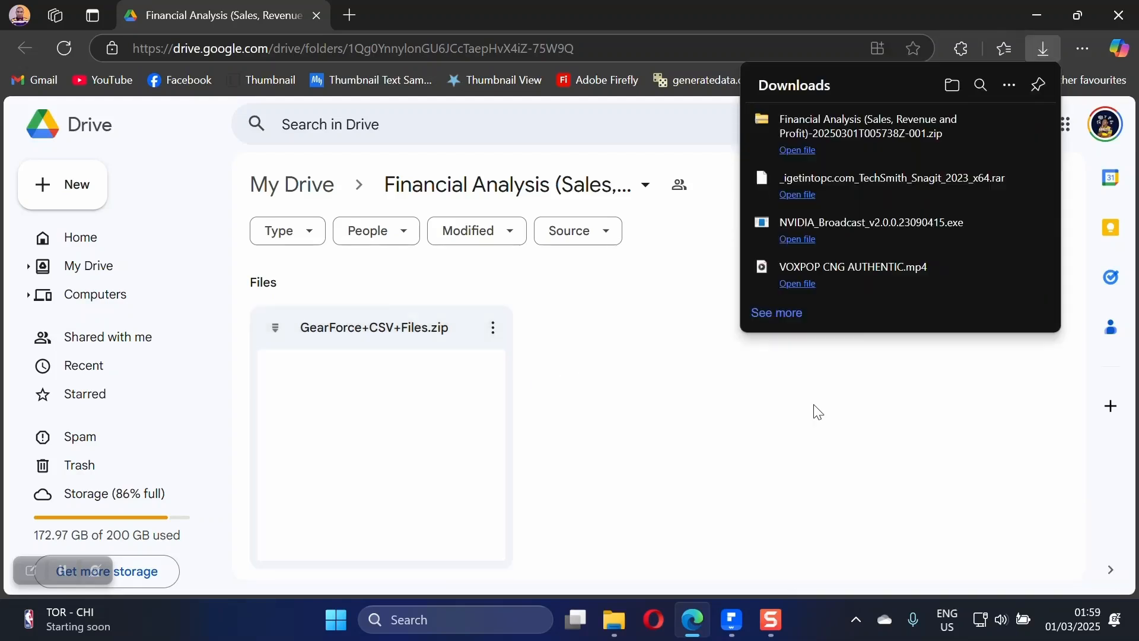
# - Show the downloaded Financial Analysis archive in the Downloads folder and extract it with WinRAR into its own folder
pyautogui.click(1005, 120)
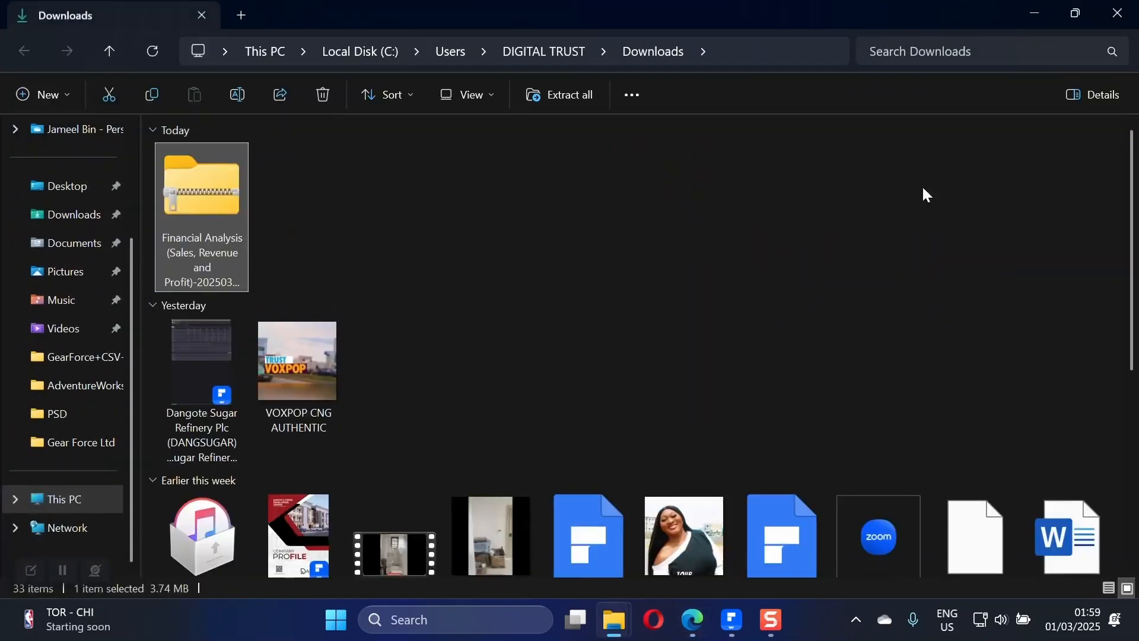
pyautogui.rightClick(219, 206)
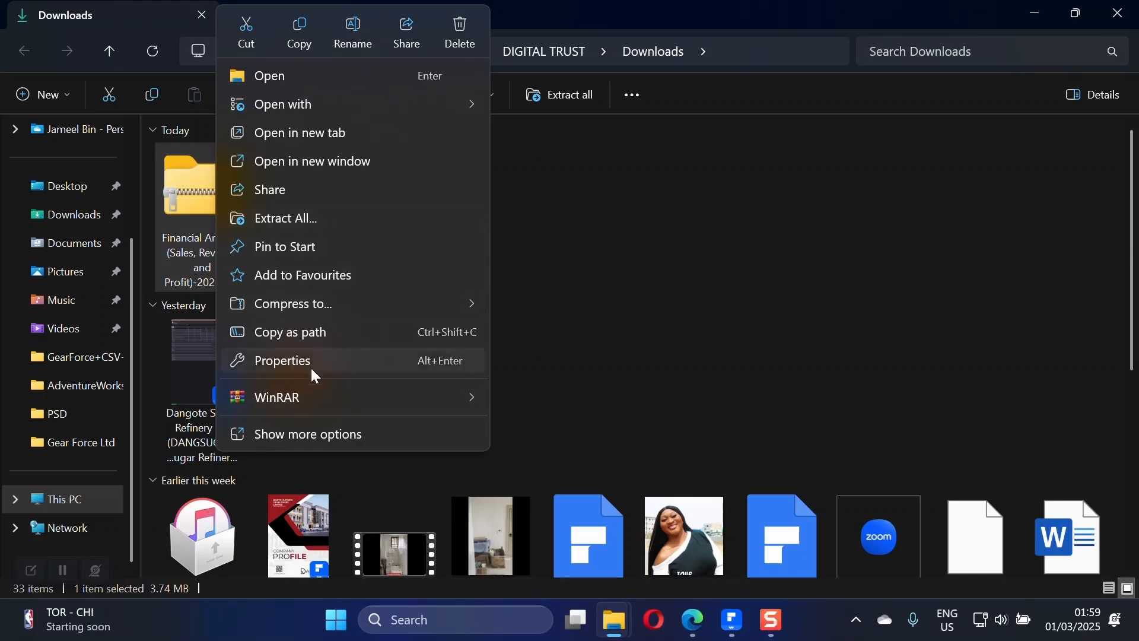
pyautogui.moveTo(315, 394)
pyautogui.click(558, 456)
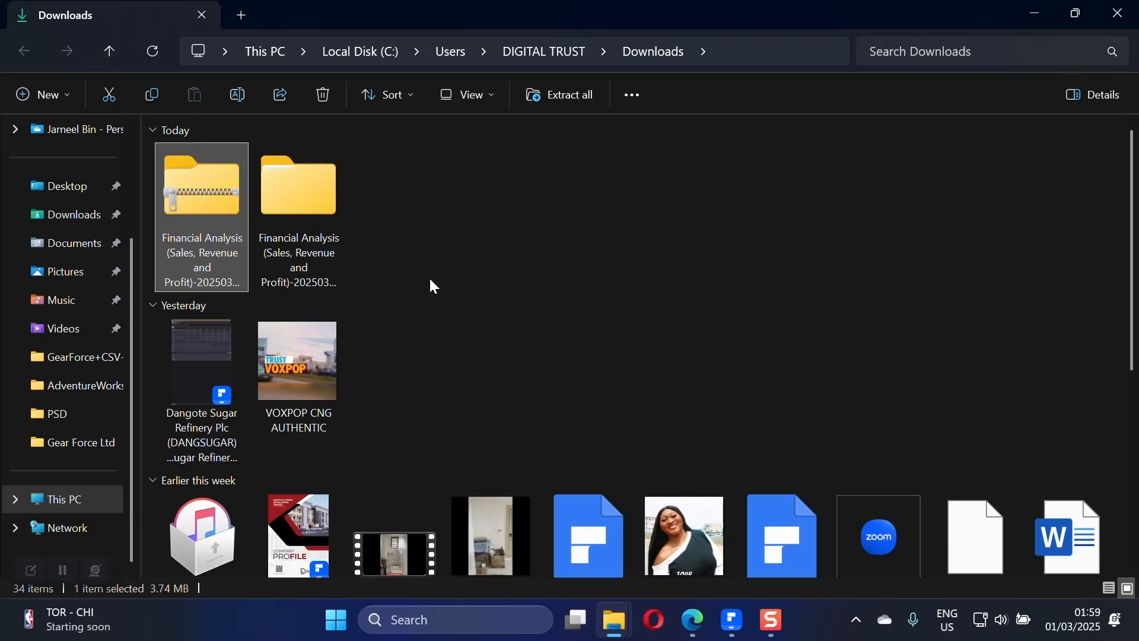
# - Open the extracted Financial Analysis folder and its subfolder, and extract the GearForce+CSV+Files archive there with WinRAR
pyautogui.doubleClick(273, 171)
pyautogui.doubleClick(199, 191)
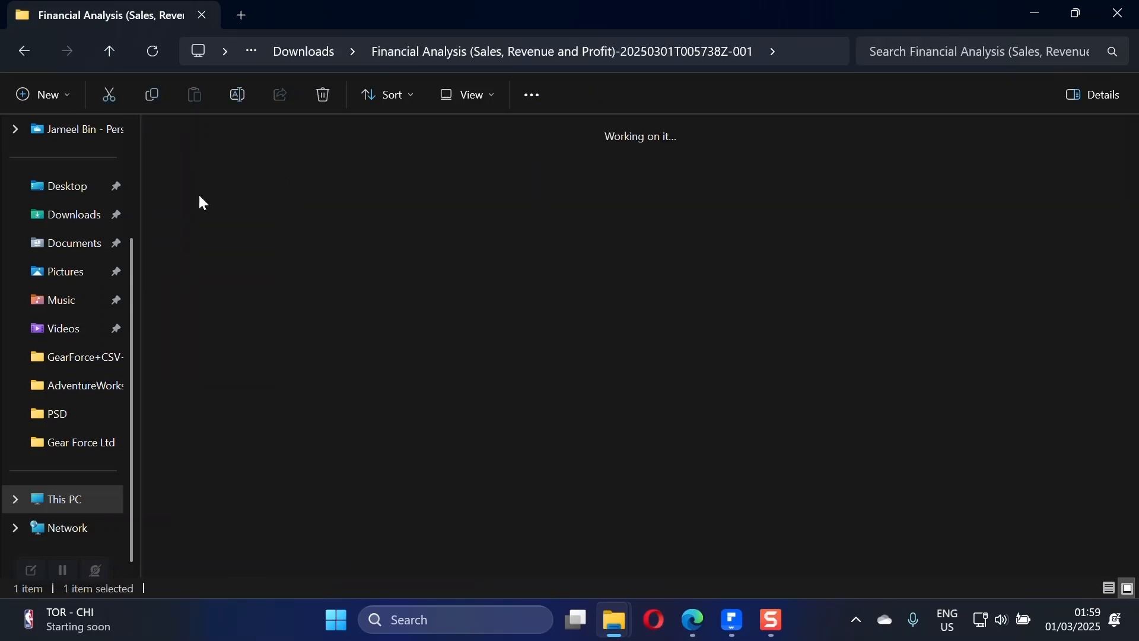
pyautogui.click(209, 194)
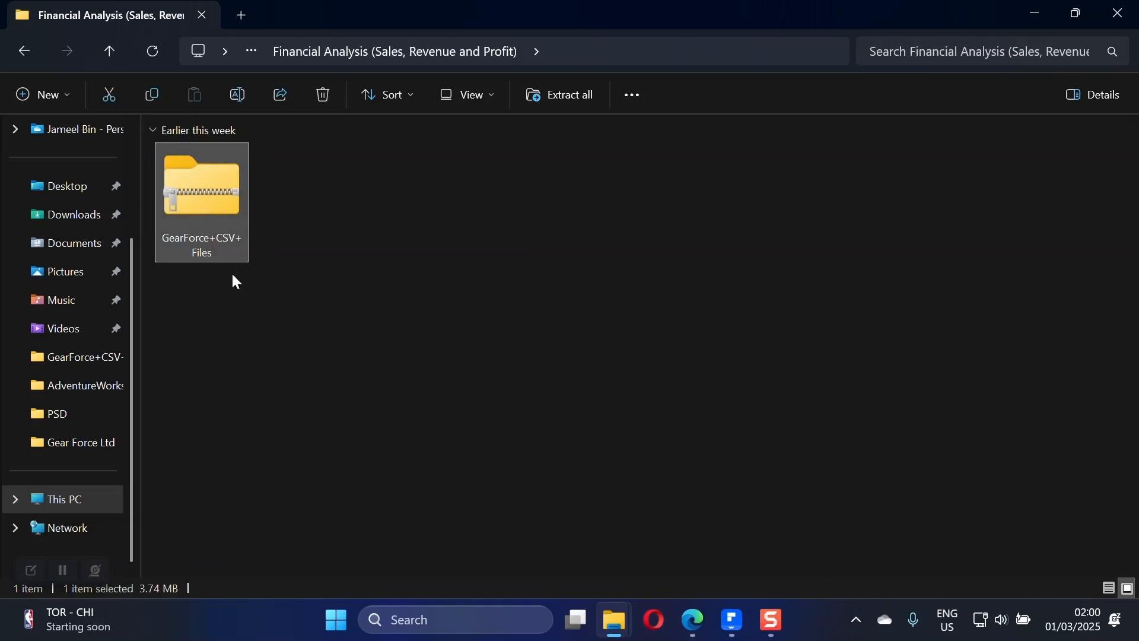
pyautogui.rightClick(207, 194)
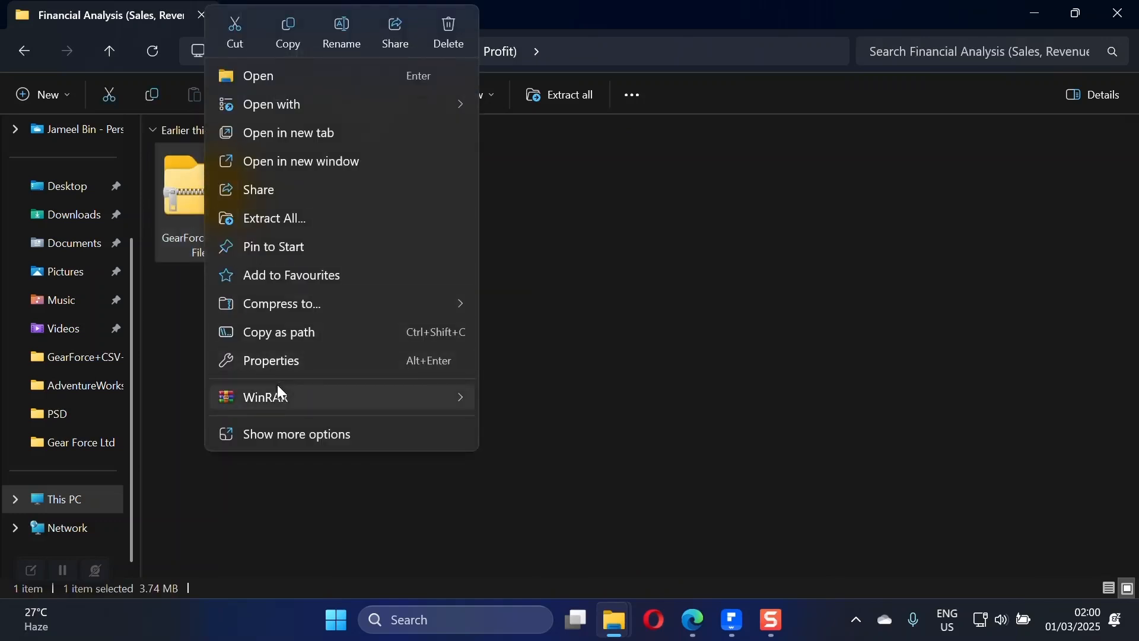
pyautogui.moveTo(278, 395)
pyautogui.click(603, 460)
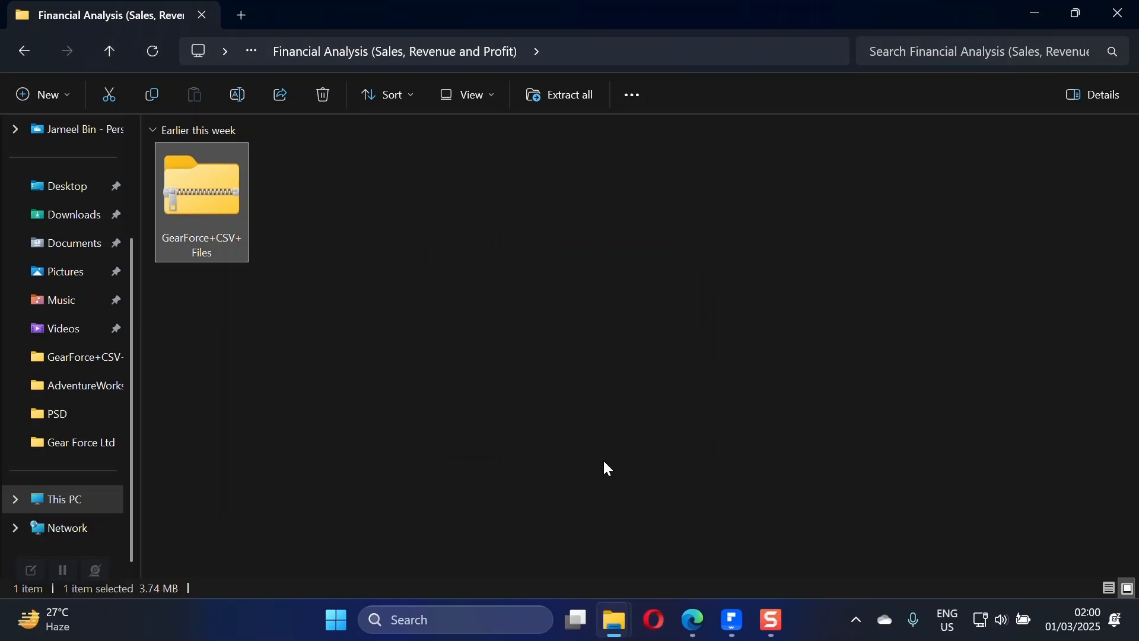
# - Open the extracted GearForce+CSV+Files folder down to the inner folder and select all of its data files
pyautogui.doubleClick(200, 203)
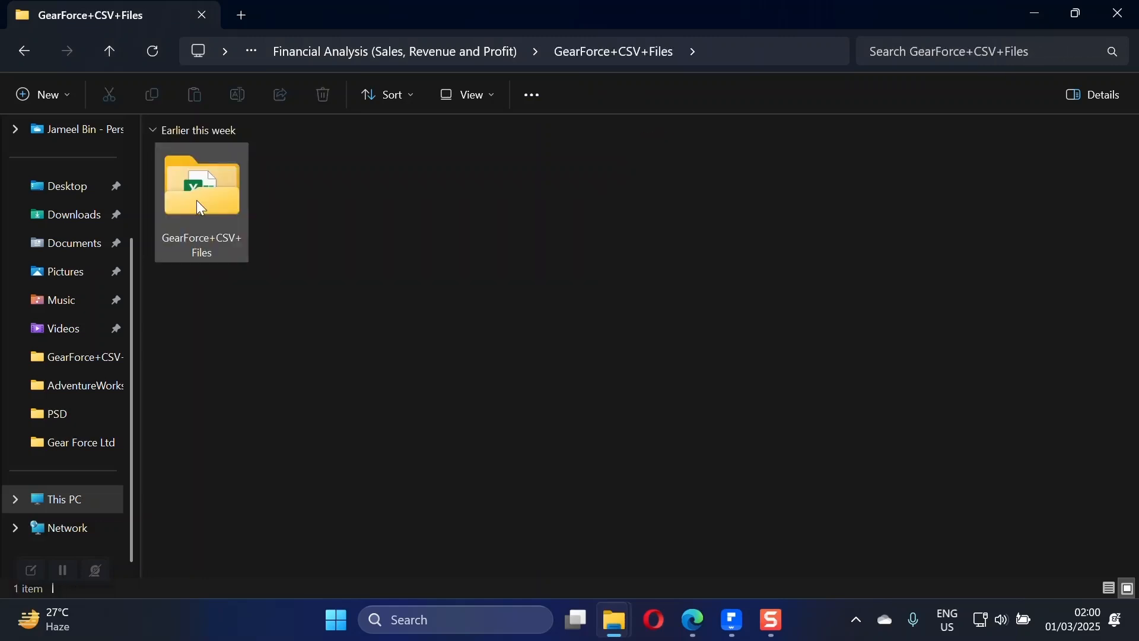
pyautogui.doubleClick(200, 207)
pyautogui.moveTo(1133, 325); pyautogui.dragTo(194, 174)
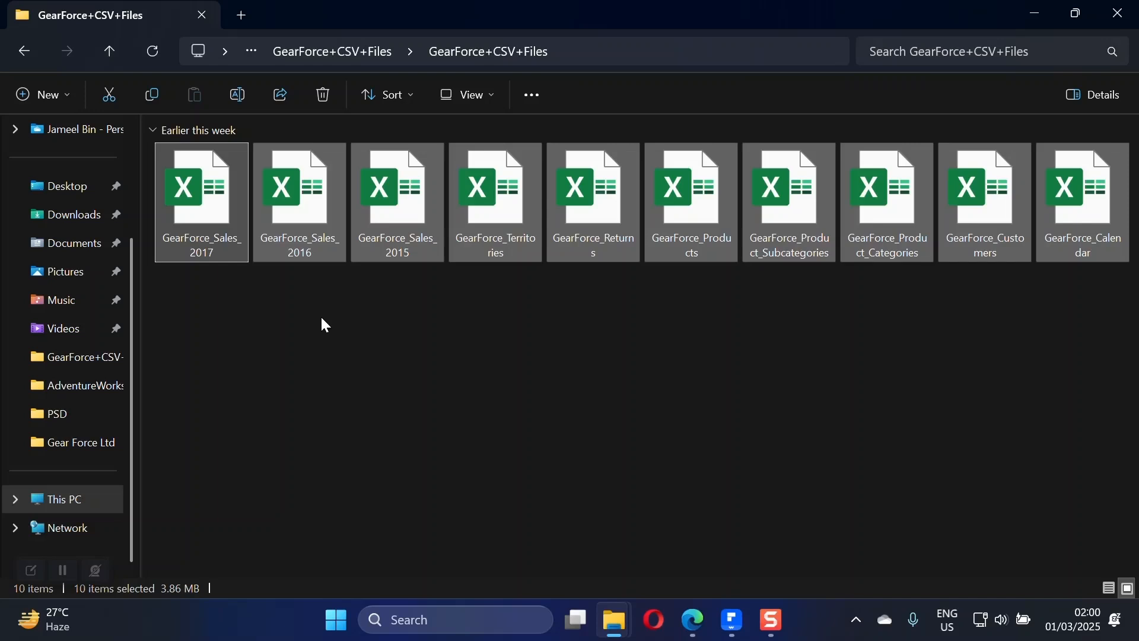
# - Open GearForce_Sales_2017 in Excel, enable editing and fit the OrderDate column to its contents
pyautogui.doubleClick(209, 215)
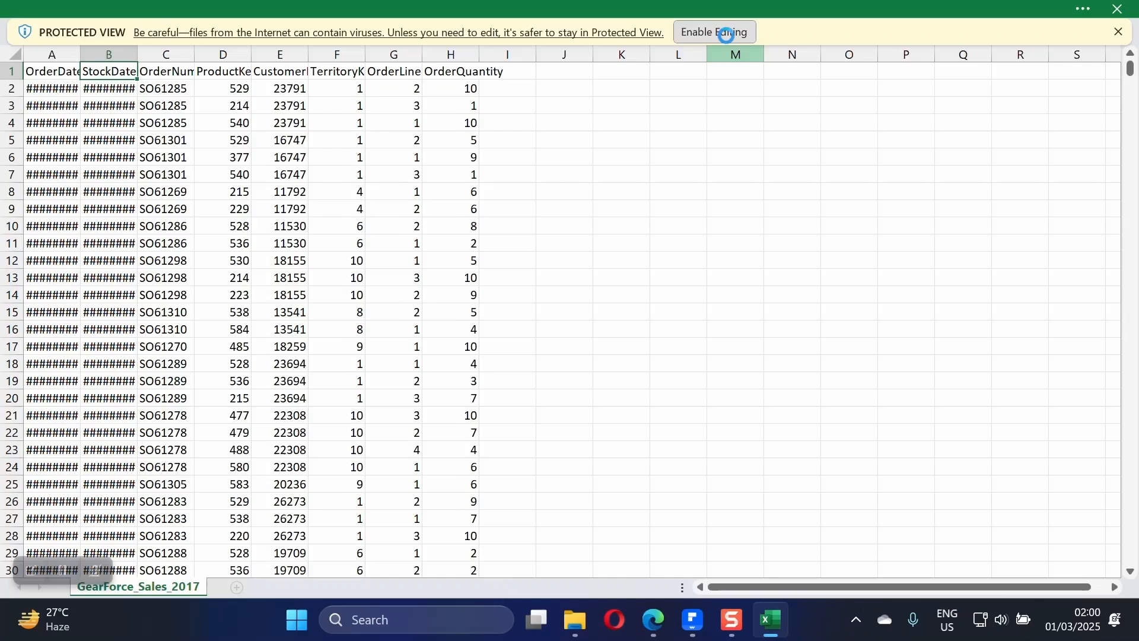
pyautogui.click(726, 34)
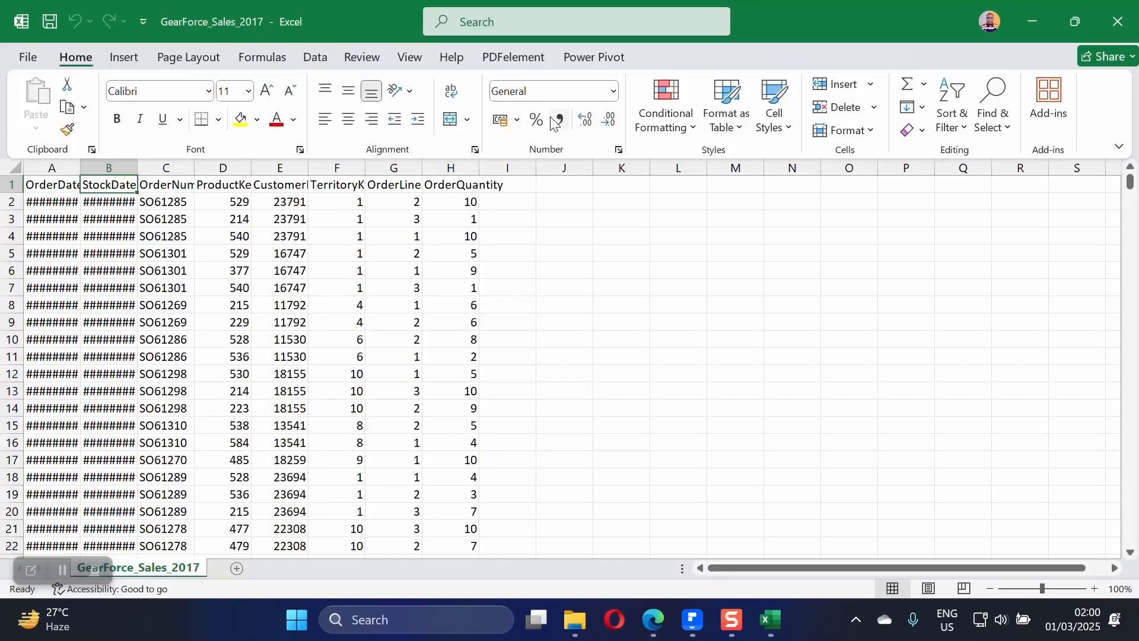
pyautogui.doubleClick(79, 167)
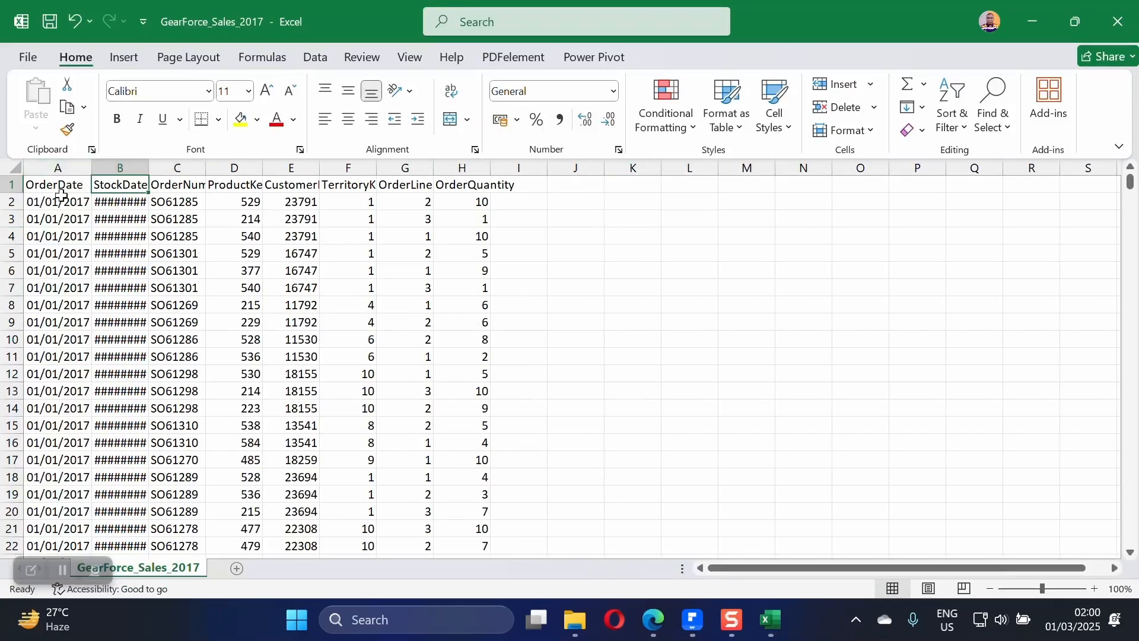
# - Examine each column header of the 2017 sales data from OrderDate through OrderQuantity
pyautogui.click(60, 189)
pyautogui.click(135, 187)
pyautogui.click(184, 187)
pyautogui.click(246, 186)
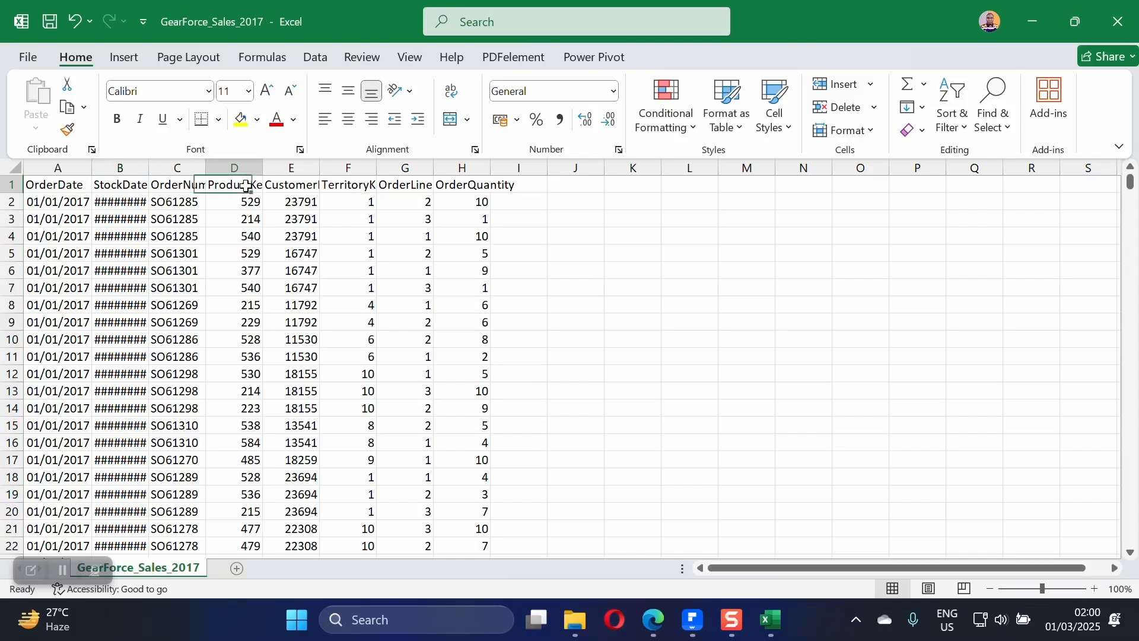
pyautogui.click(283, 189)
pyautogui.click(352, 184)
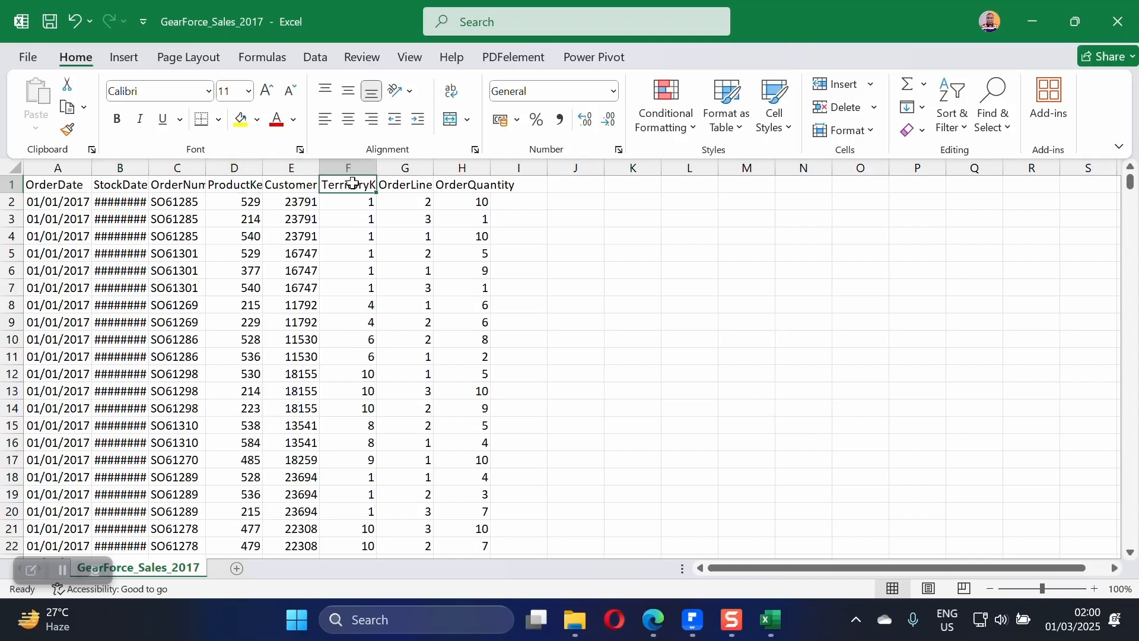
pyautogui.click(405, 186)
pyautogui.click(465, 185)
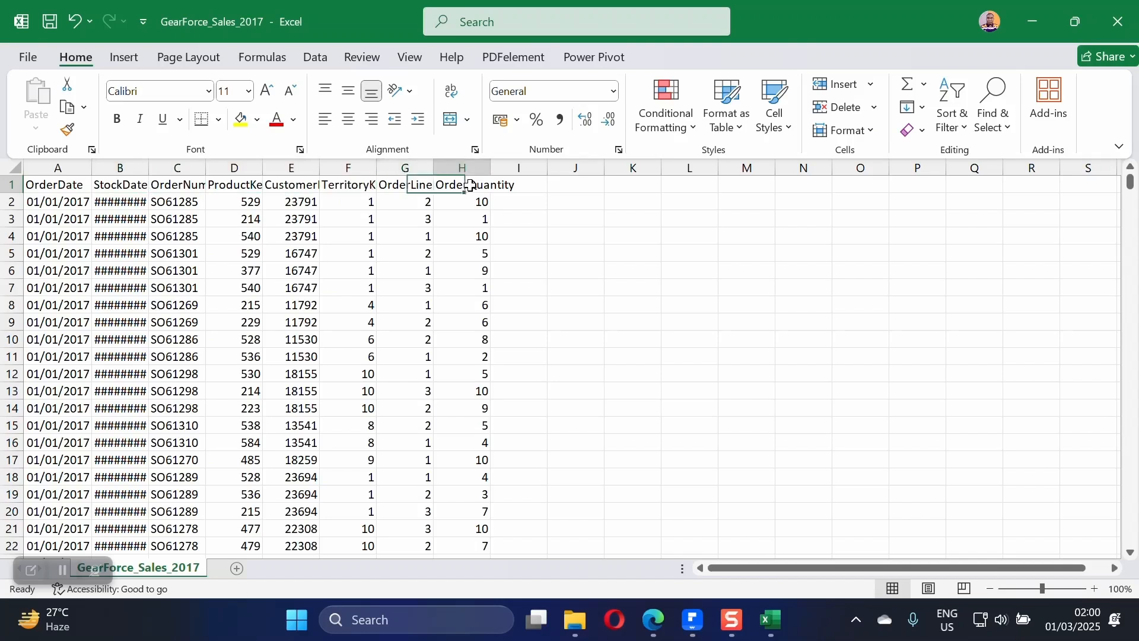
# - Show the formula bar and select the 2017 sales headers from OrderDate through OrderQuantity
pyautogui.click(410, 57)
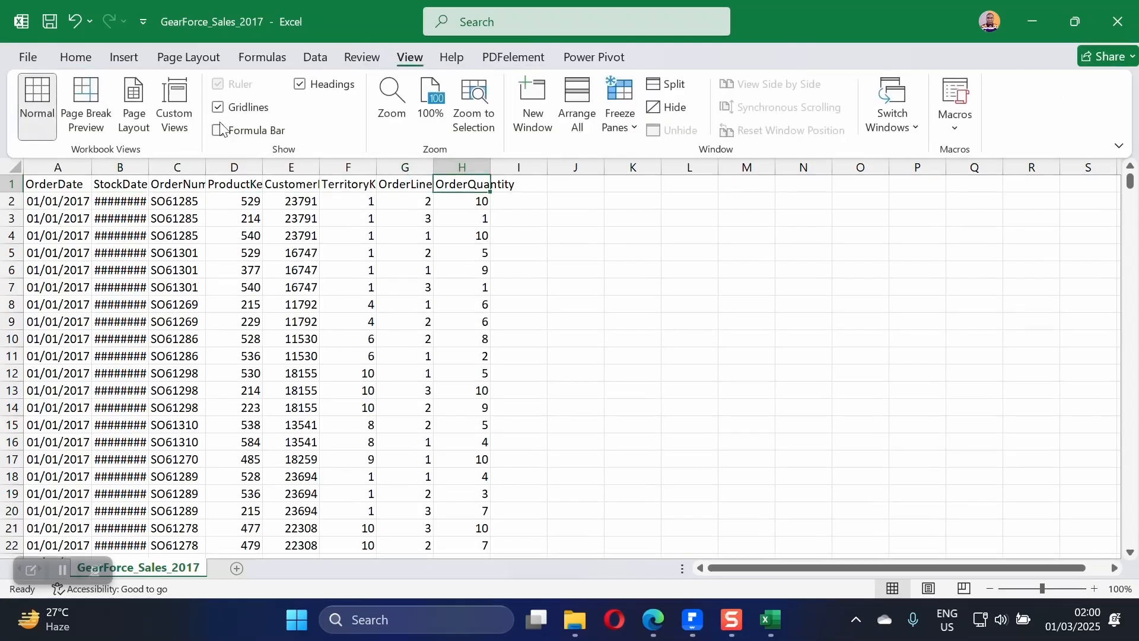
pyautogui.click(217, 130)
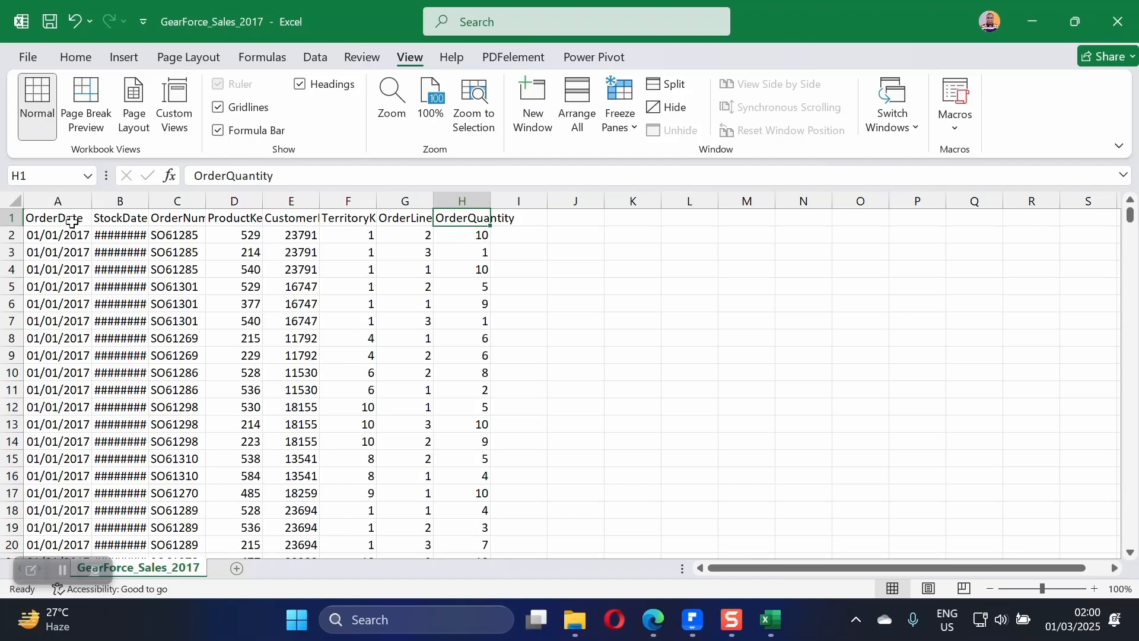
pyautogui.moveTo(72, 221); pyautogui.dragTo(488, 217)
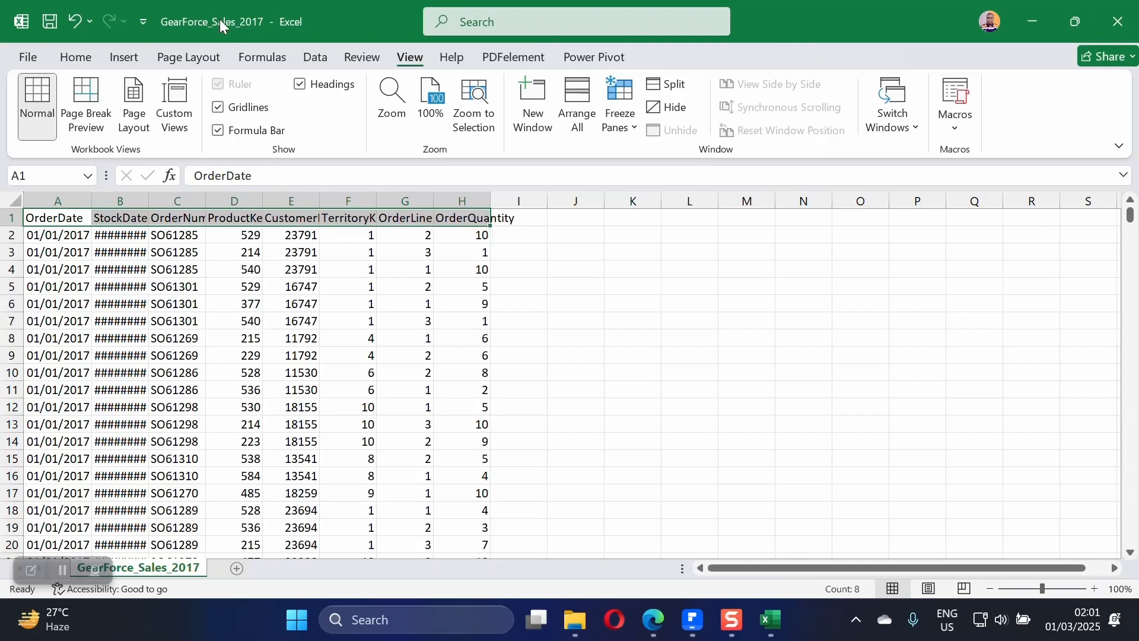
# - Open GearForce_Sales_2016 from the extracted CSV folder, fit its OrderDate column to the contents and enable editing
pyautogui.click(574, 620)
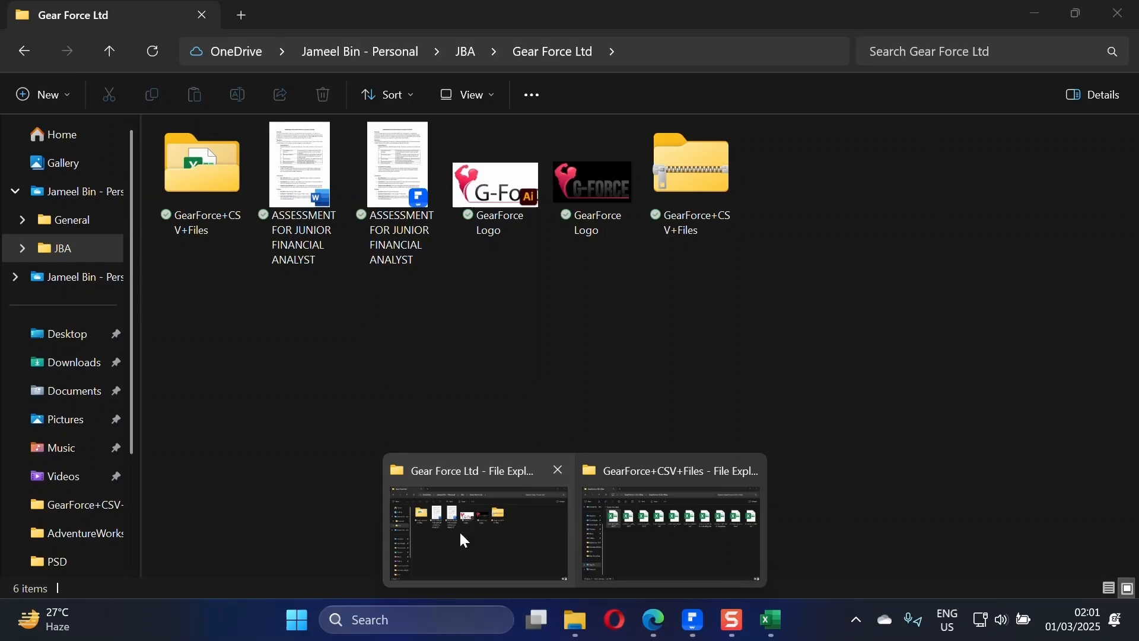
pyautogui.click(625, 534)
pyautogui.click(302, 199)
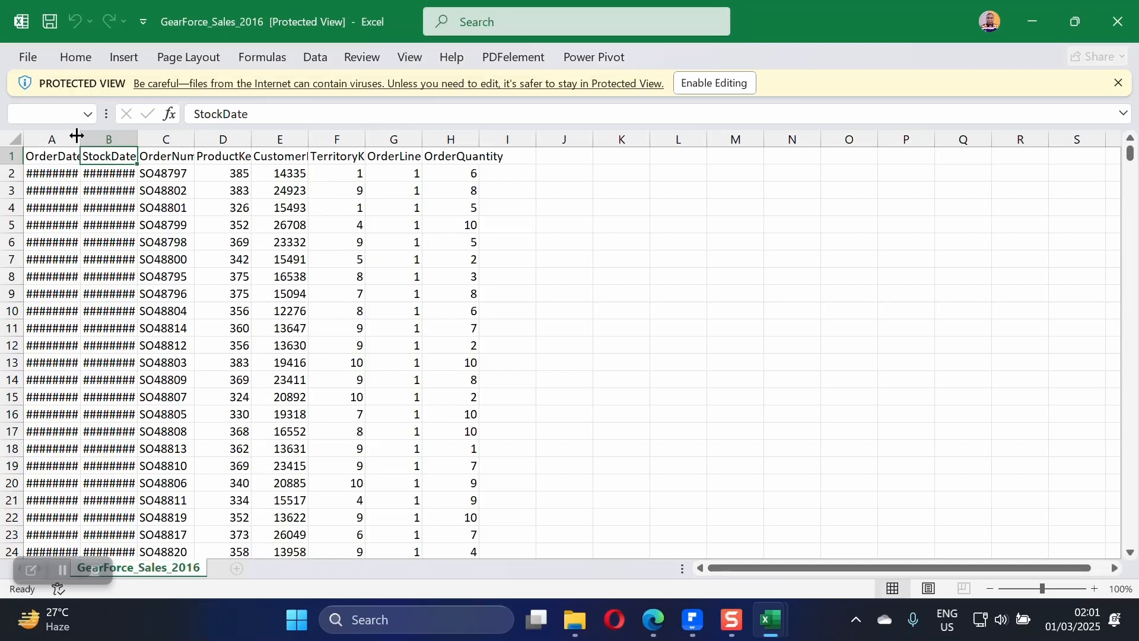
pyautogui.doubleClick(80, 135)
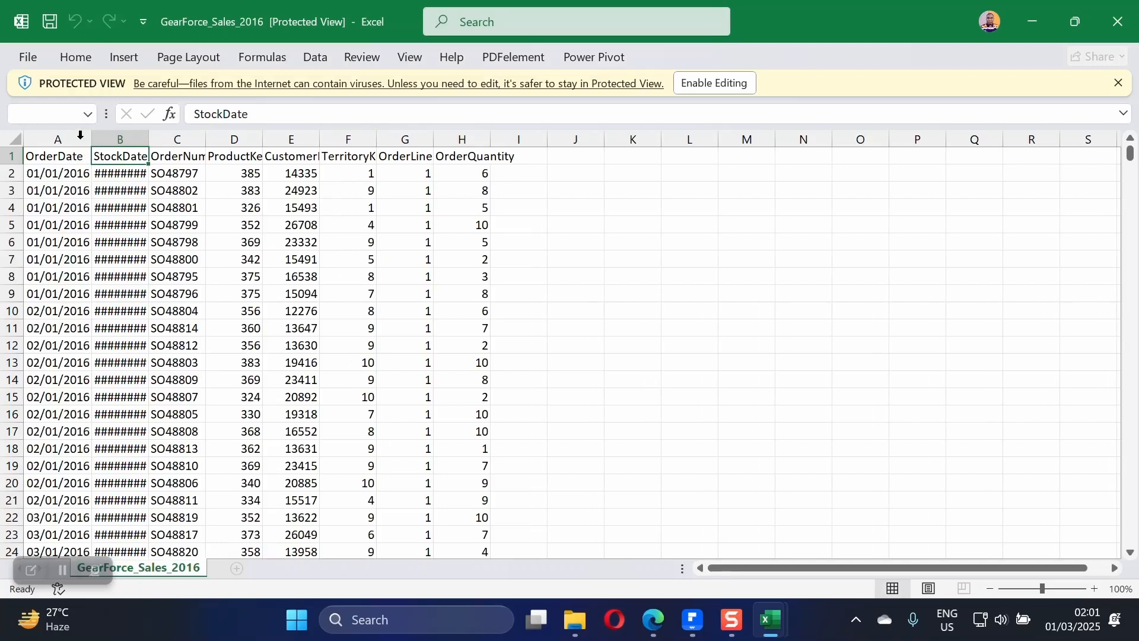
pyautogui.click(687, 82)
# - Examine the column headers of the 2016 sales data from OrderDate through OrderQuantity
pyautogui.click(61, 219)
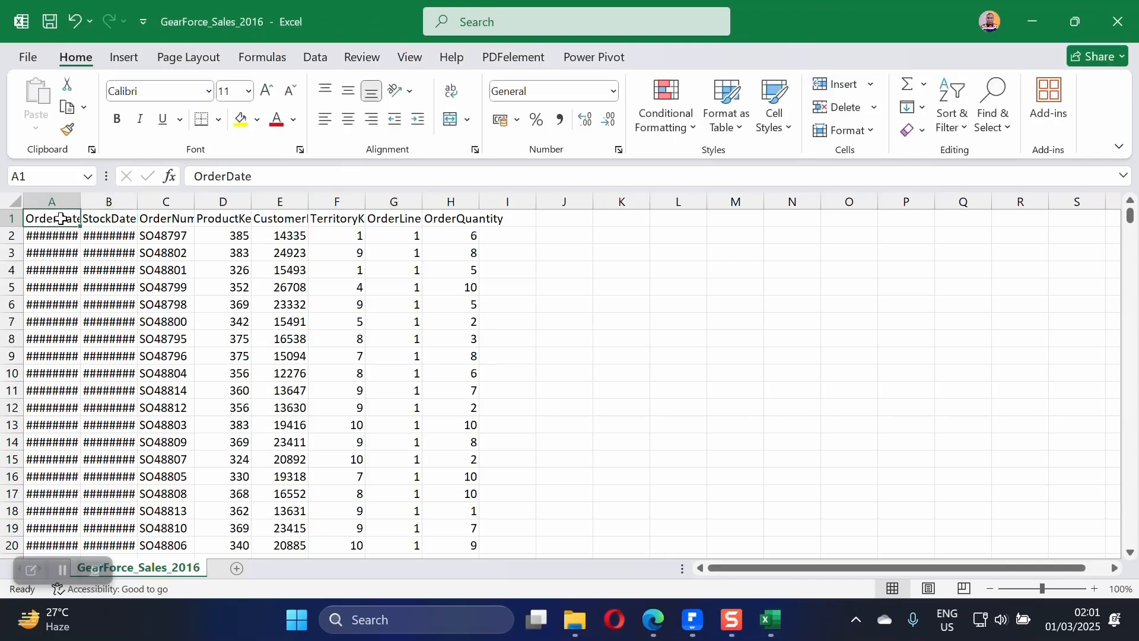
pyautogui.click(120, 219)
pyautogui.click(173, 219)
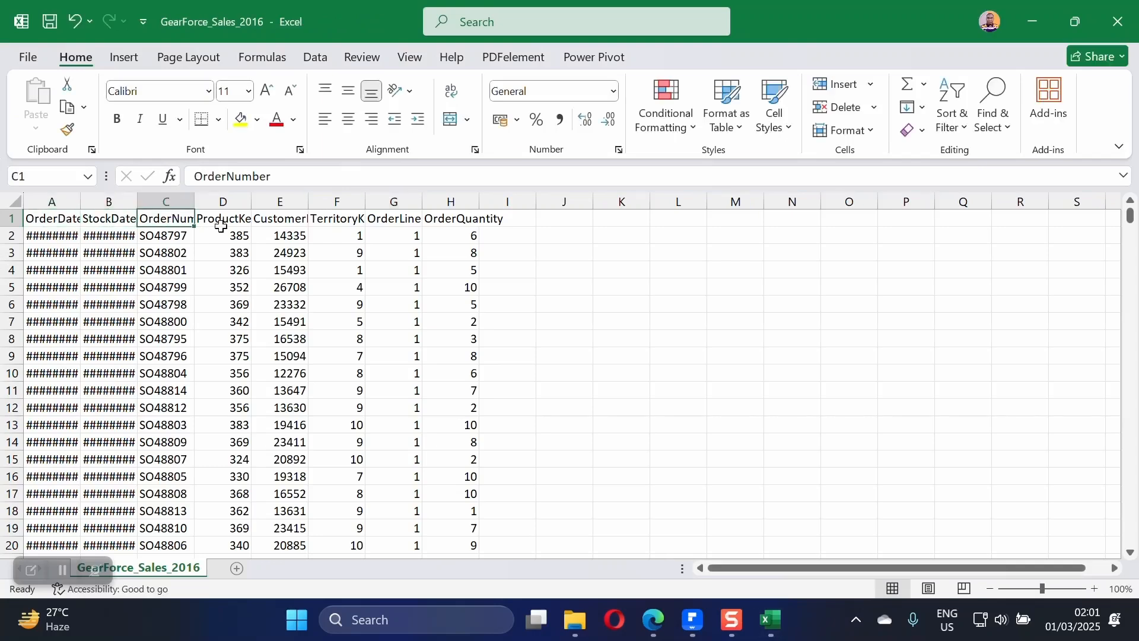
pyautogui.moveTo(230, 220); pyautogui.dragTo(471, 216)
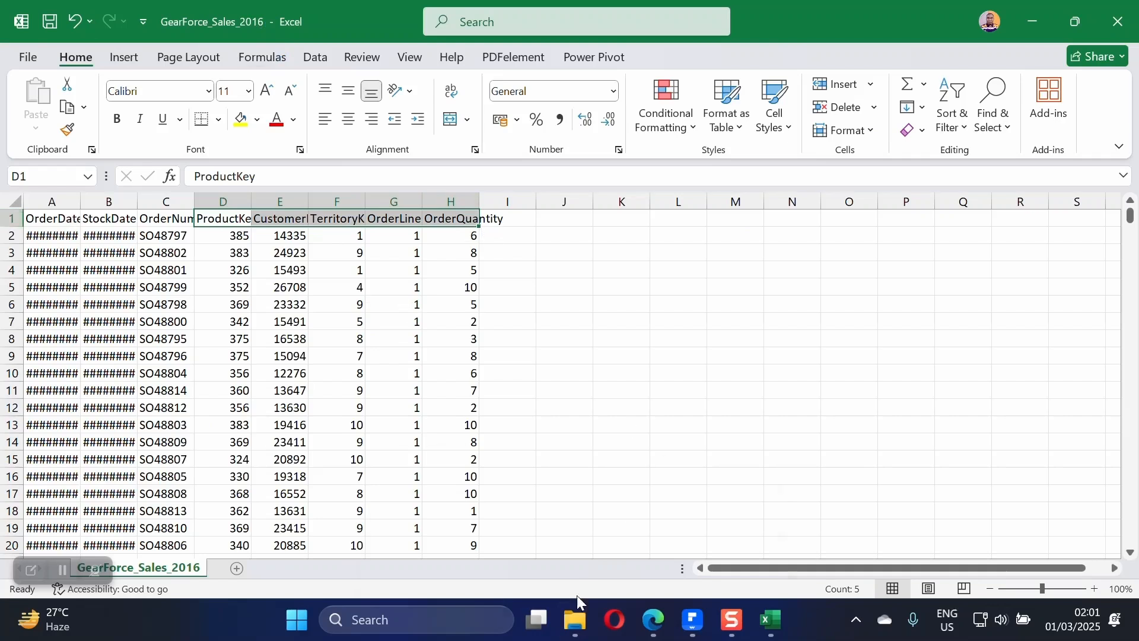
# - Open GearForce_Sales_2015 from the extracted CSV folder in Excel and enable editing
pyautogui.moveTo(574, 620)
pyautogui.click(640, 542)
pyautogui.click(401, 209)
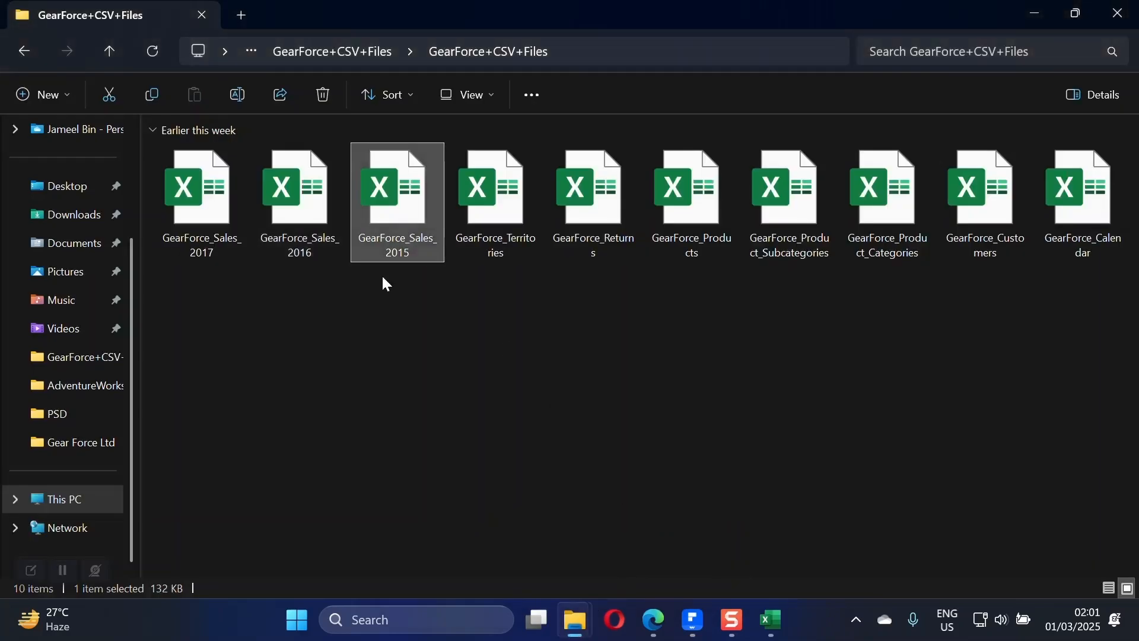
pyautogui.hotkey('alt', 'Tab')
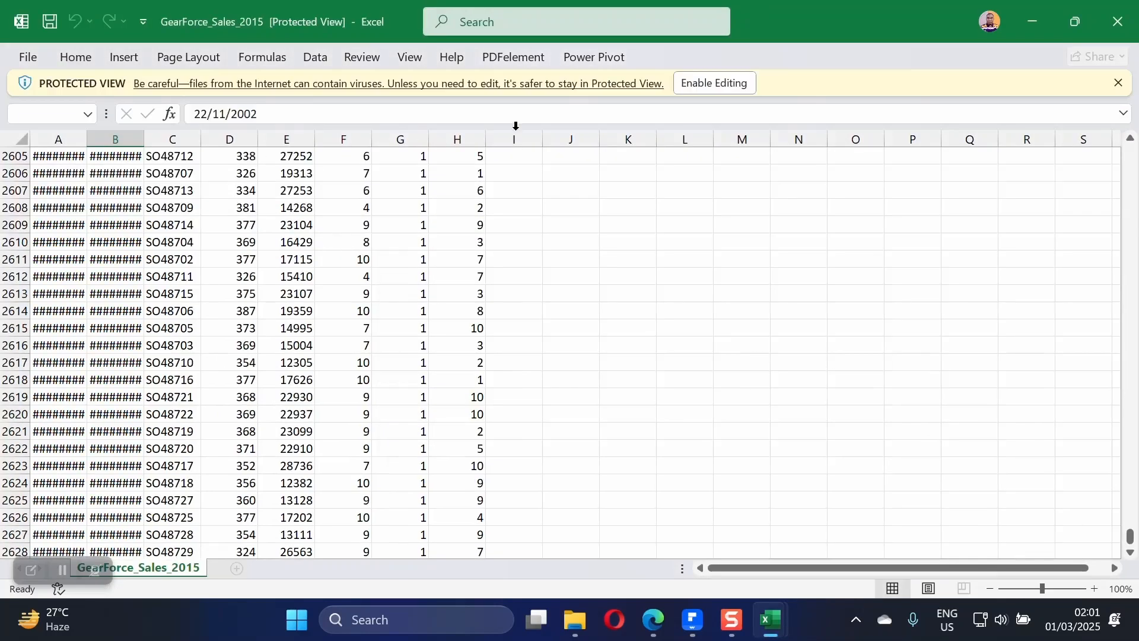
pyautogui.click(688, 83)
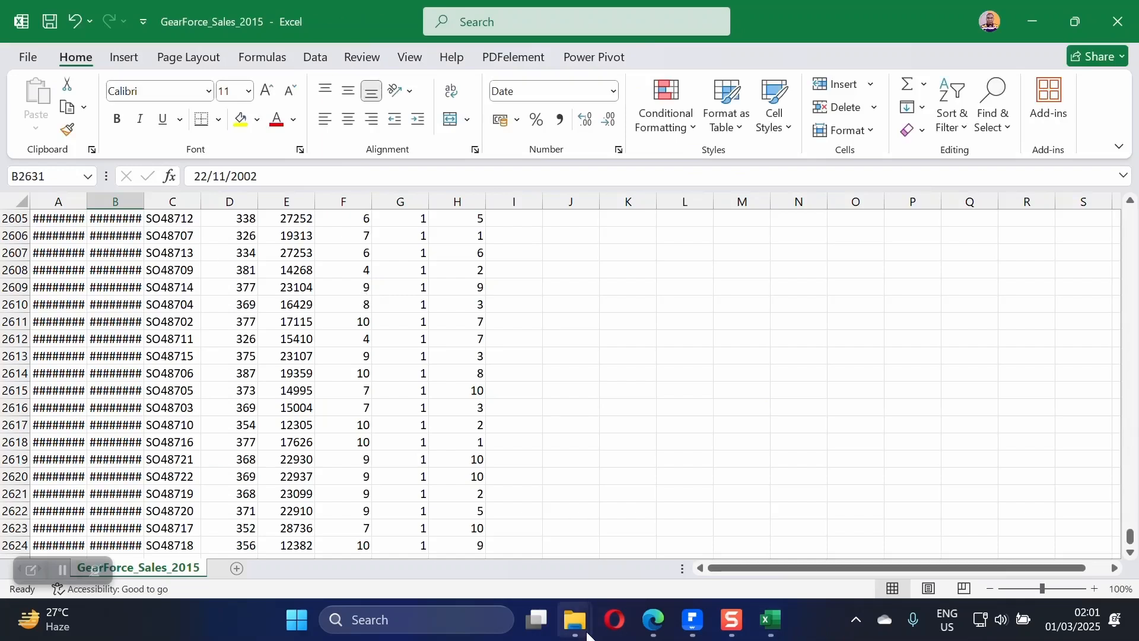
# - Open GearForce_Territories from the extracted CSV folder in Excel and enable editing
pyautogui.moveTo(575, 620)
pyautogui.click(656, 528)
pyautogui.click(505, 212)
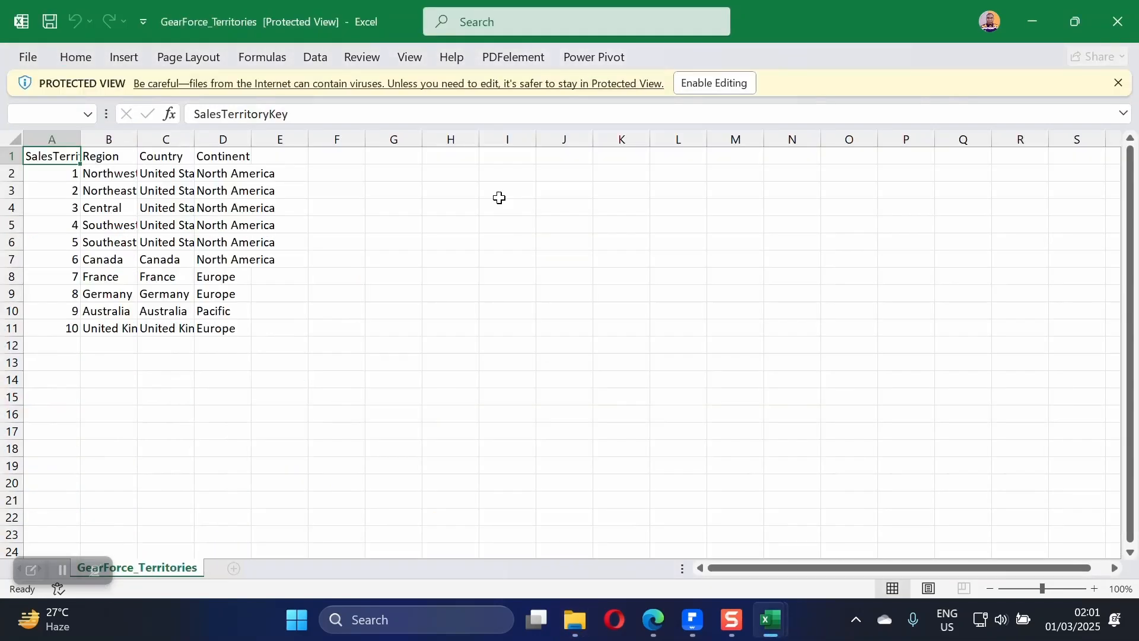
pyautogui.click(729, 82)
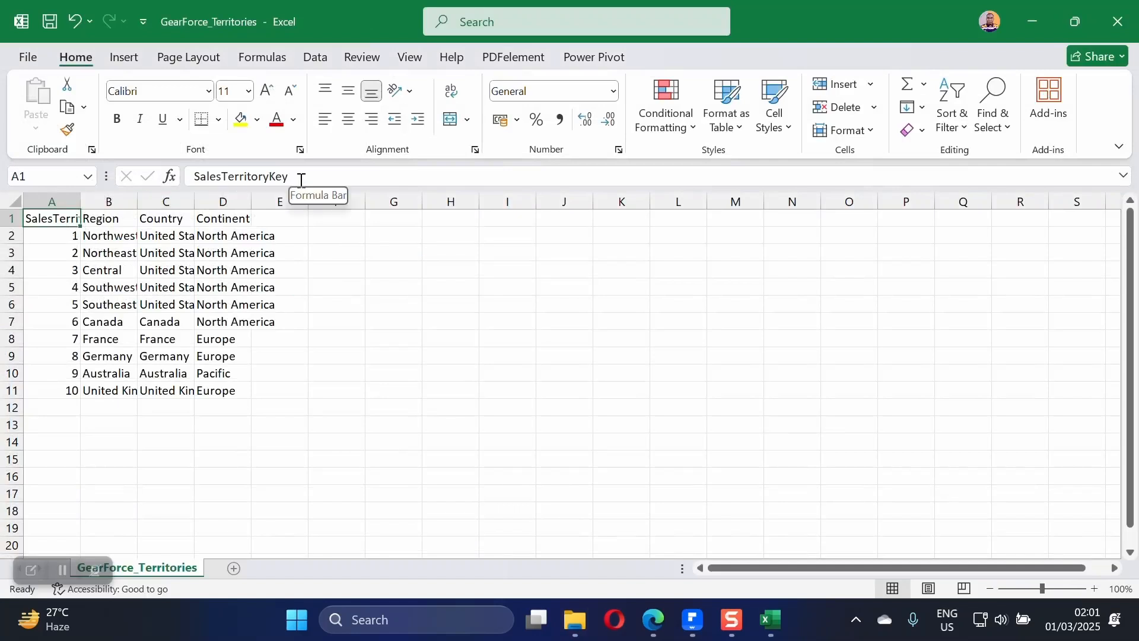
# - Examine the Region, Country, Continent and SalesTerritoryKey headers of the territories data
pyautogui.click(118, 218)
pyautogui.click(171, 219)
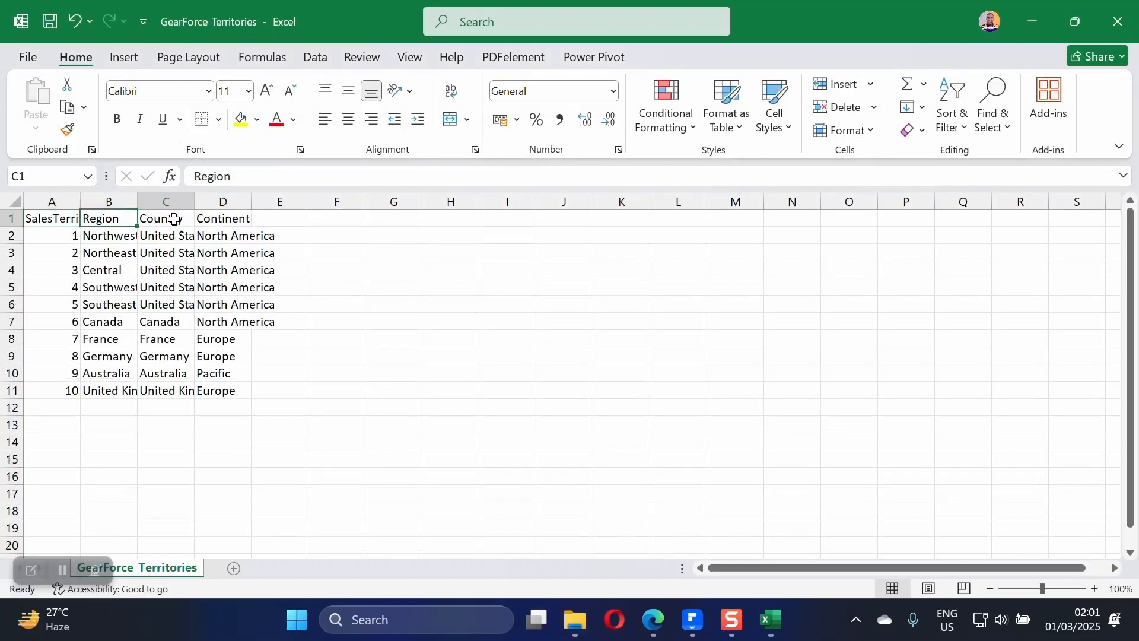
pyautogui.click(228, 220)
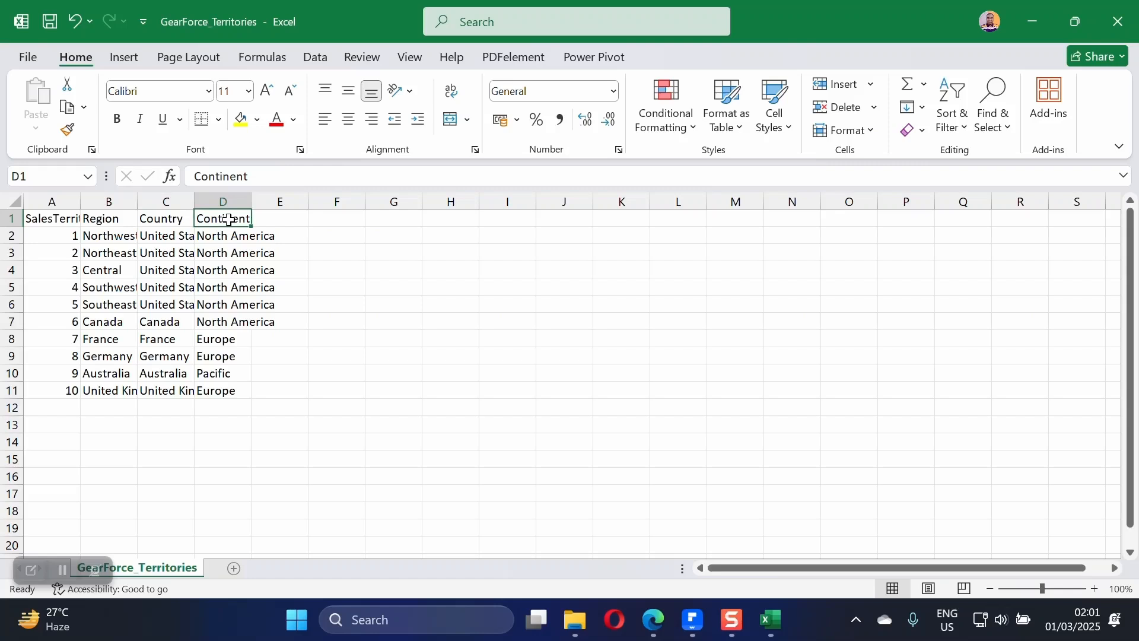
pyautogui.click(56, 217)
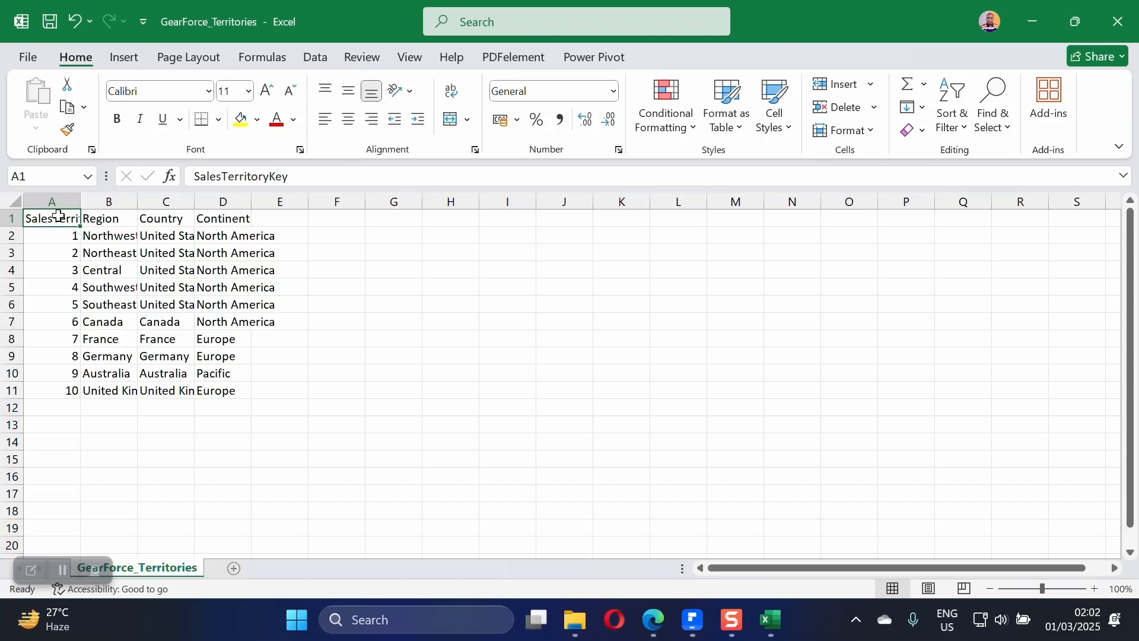
# - Open GearForce_Returns from the extracted CSV folder in Excel and enable editing
pyautogui.moveTo(575, 620)
pyautogui.click(630, 525)
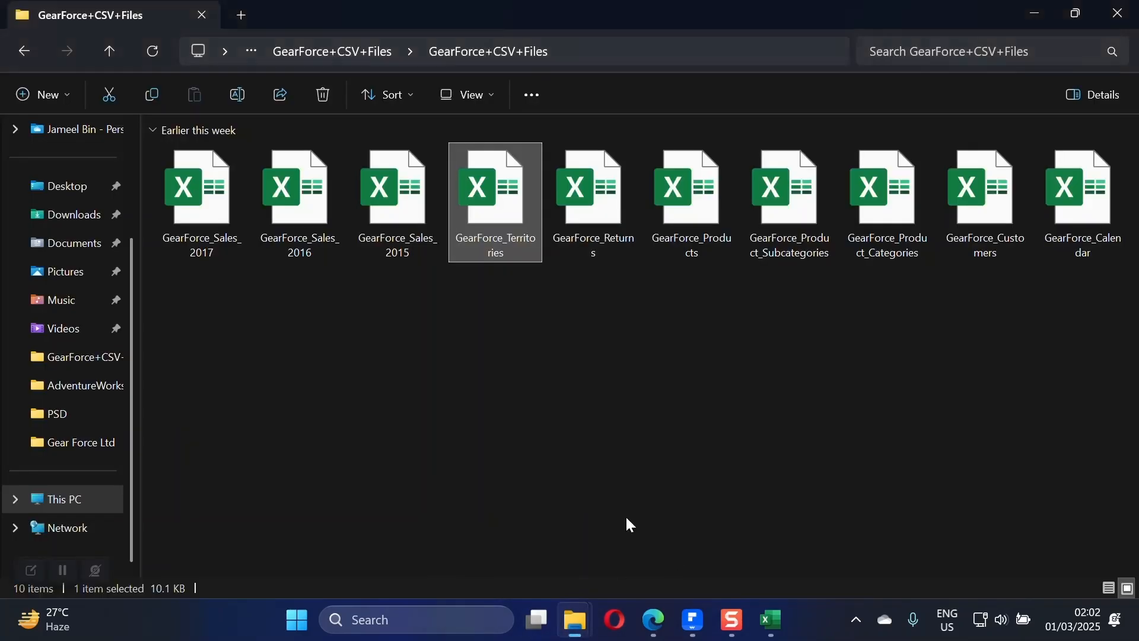
pyautogui.doubleClick(592, 199)
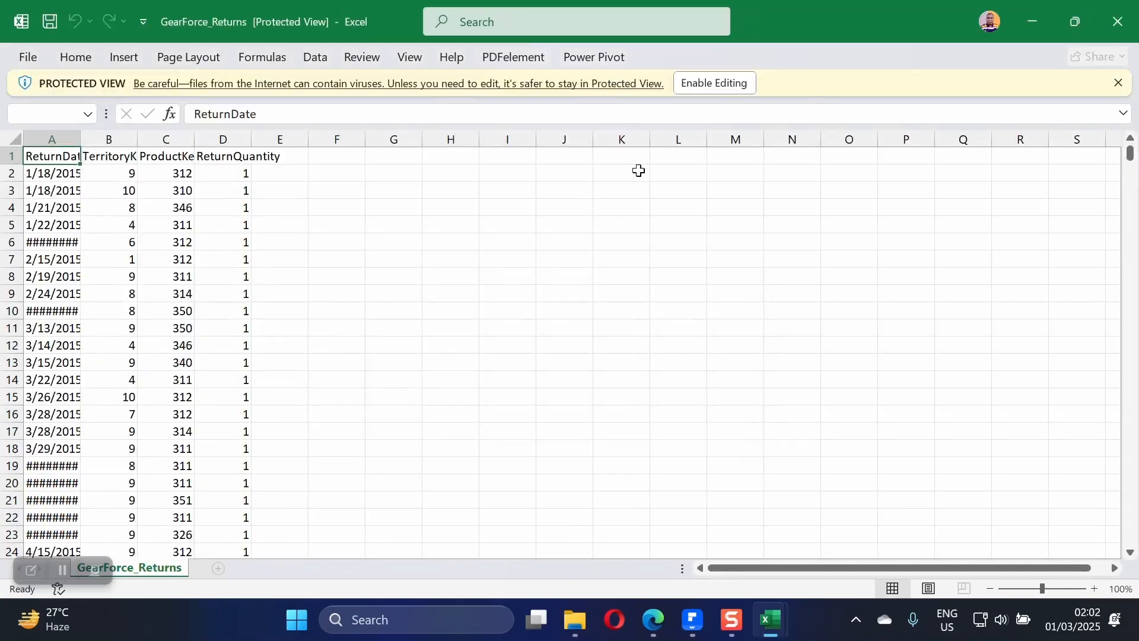
pyautogui.click(715, 83)
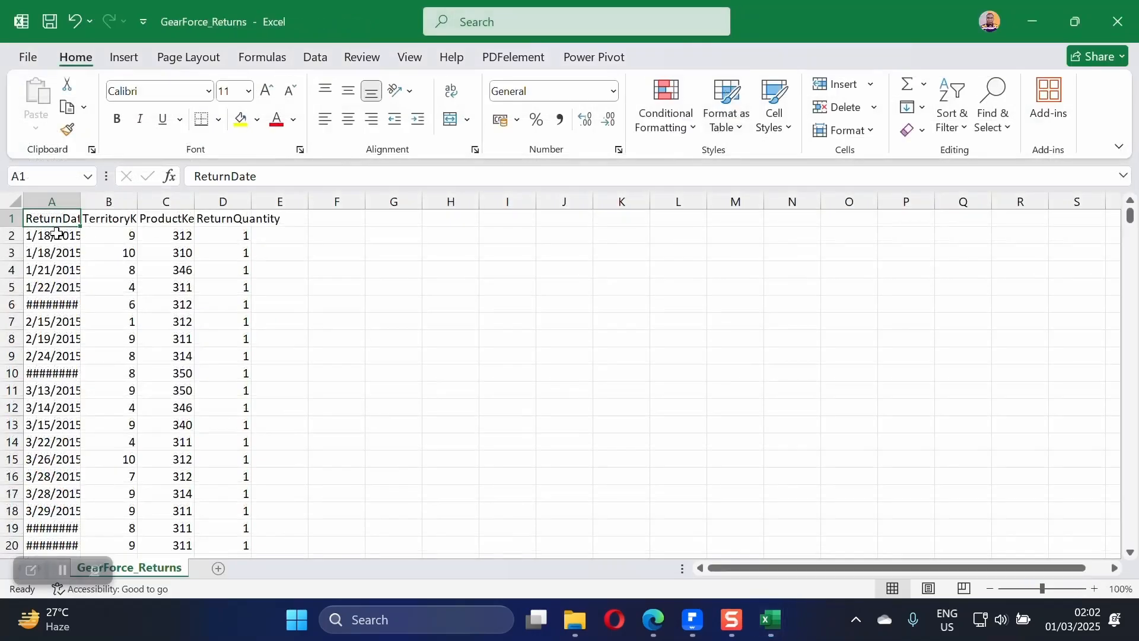
# - Examine the TerritoryKey, ProductKey and ReturnQuantity headers of the returns data
pyautogui.click(105, 222)
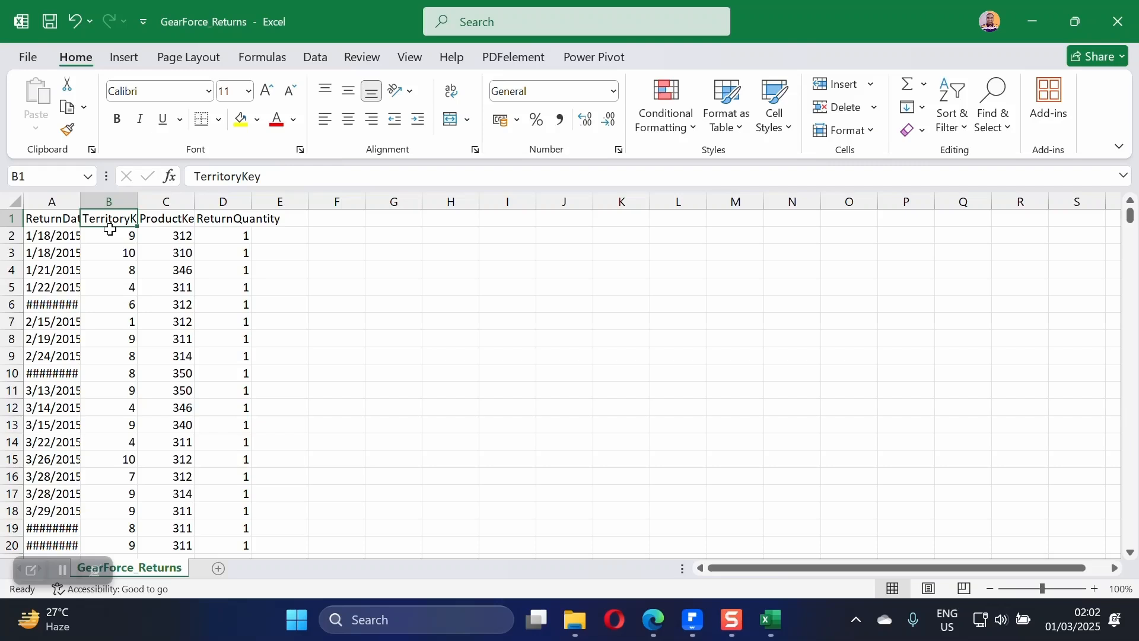
pyautogui.click(163, 218)
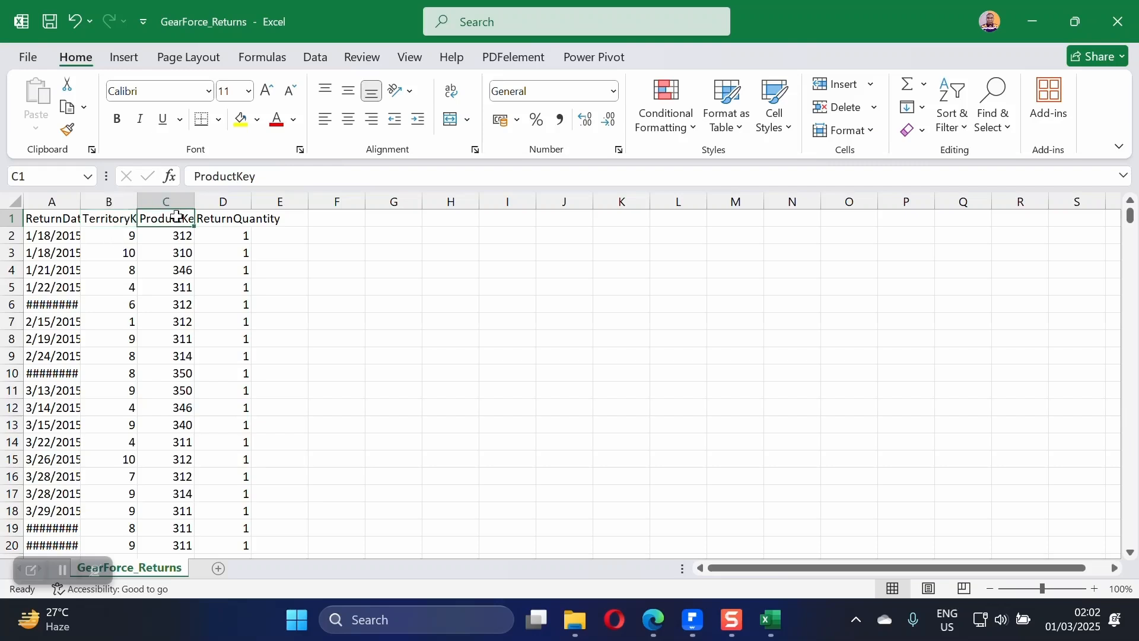
pyautogui.click(231, 218)
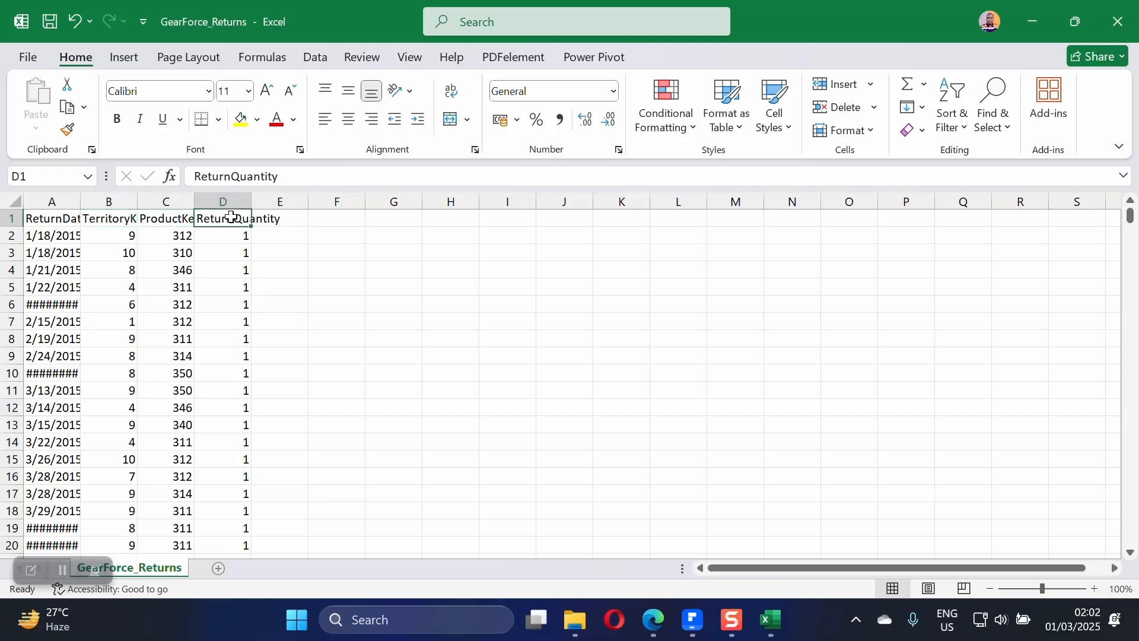
# - Open GearForce_Products from the extracted CSV folder in Excel and enable editing
pyautogui.moveTo(572, 621)
pyautogui.click(659, 554)
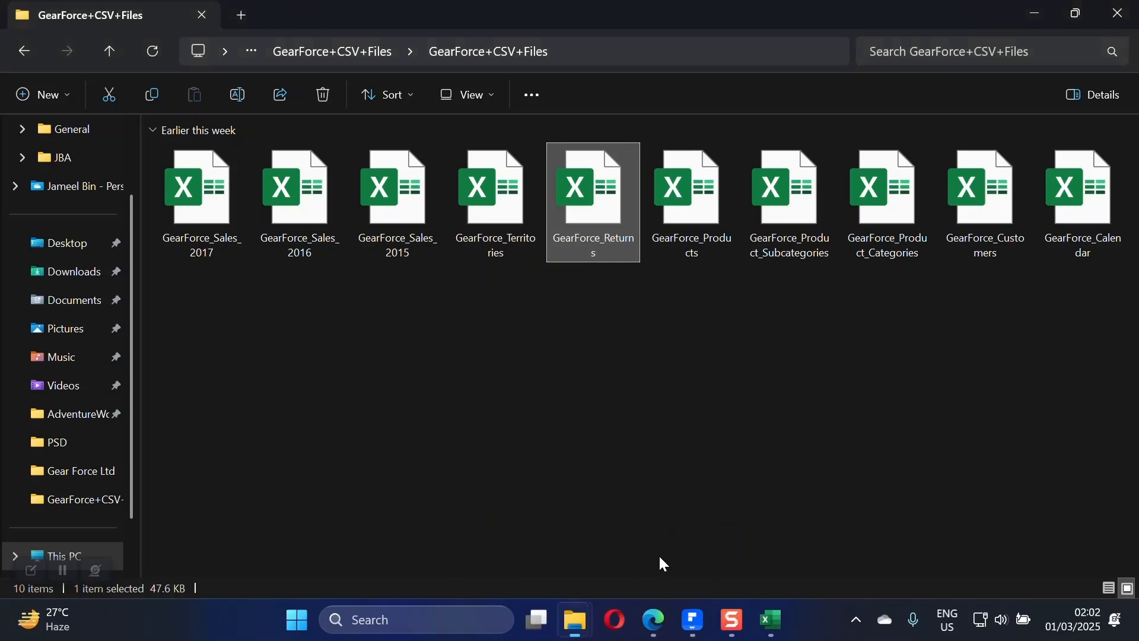
pyautogui.doubleClick(712, 202)
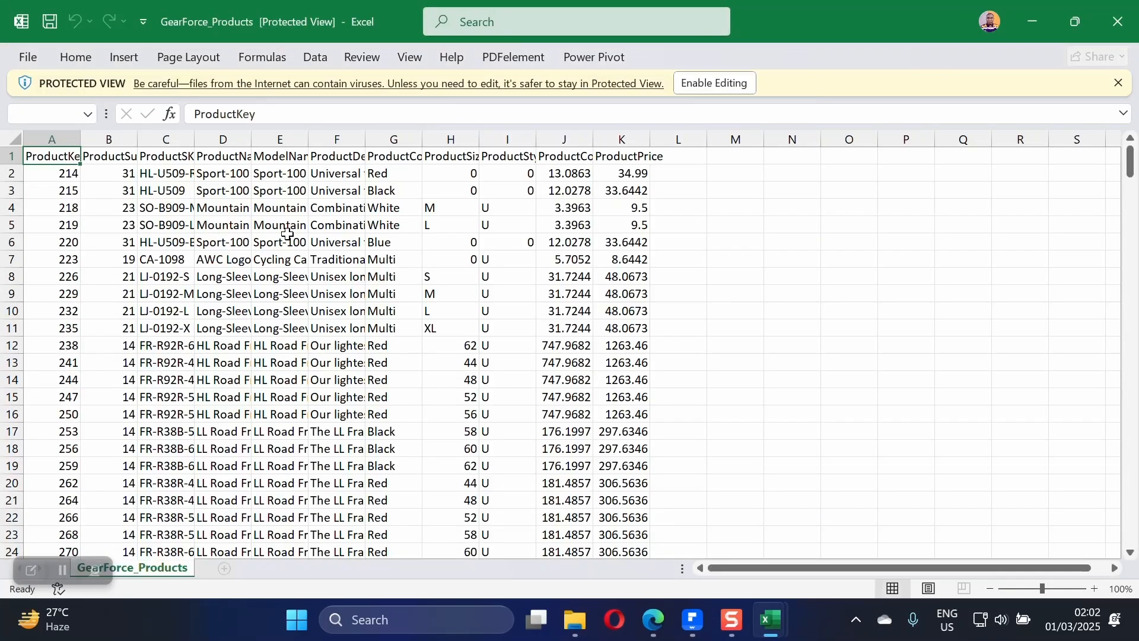
pyautogui.click(697, 86)
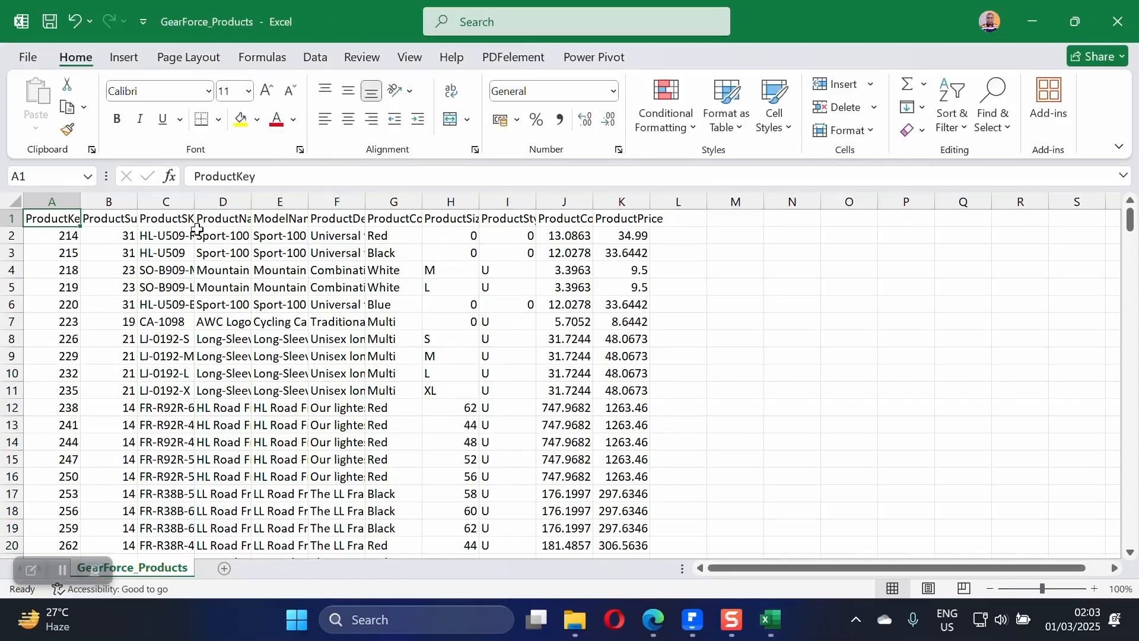
# - Look through the product records, and switch to the assessment PDF to review the dashboard's key focus areas
pyautogui.scroll(-20, 182, 323)
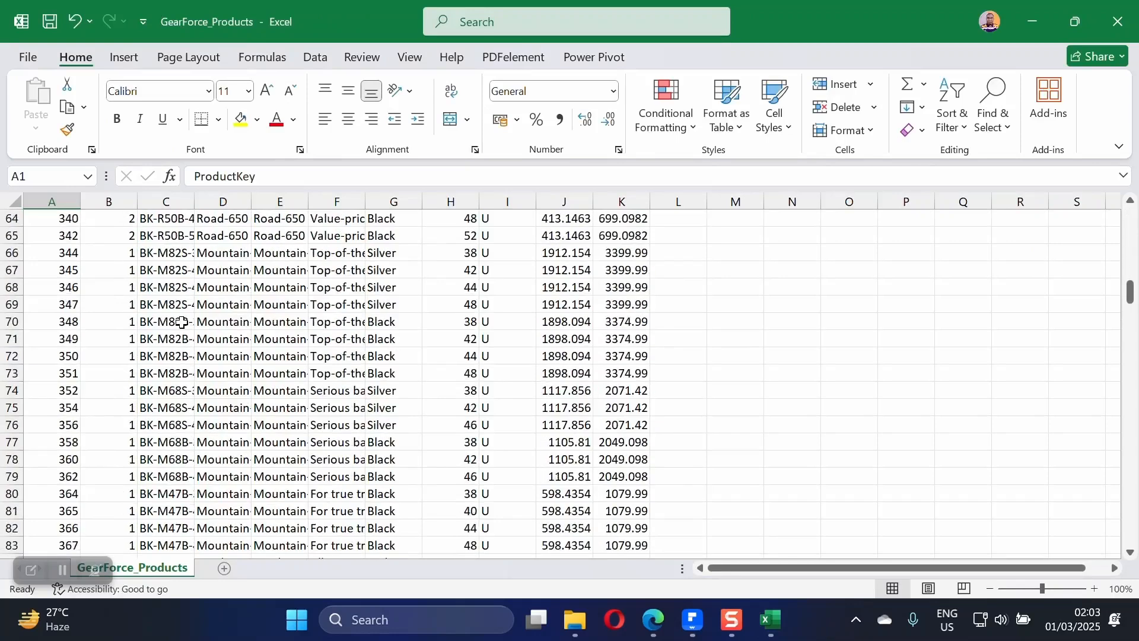
pyautogui.scroll(-15, 181, 322)
pyautogui.scroll(6, 180, 322)
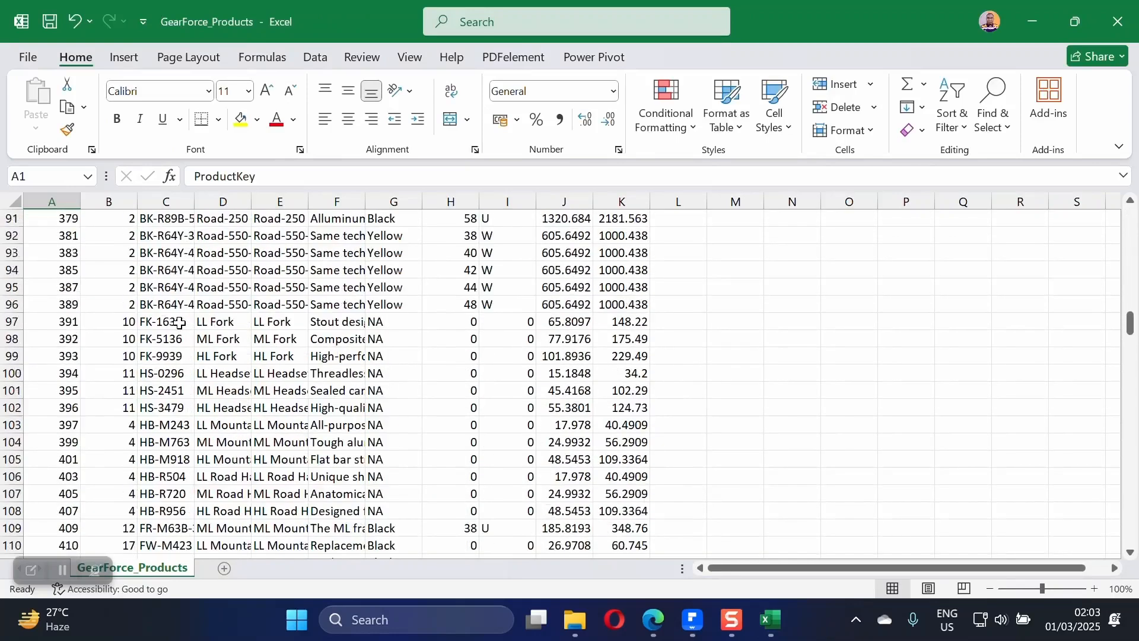
pyautogui.scroll(10, 180, 322)
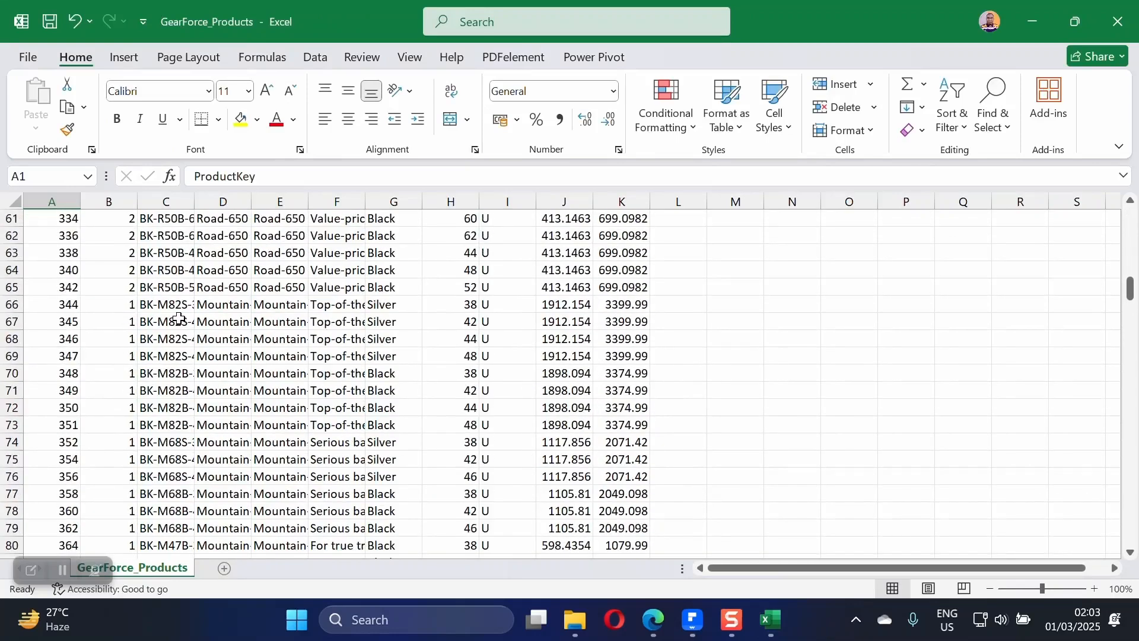
pyautogui.click(689, 523)
pyautogui.scroll(12, 349, 335)
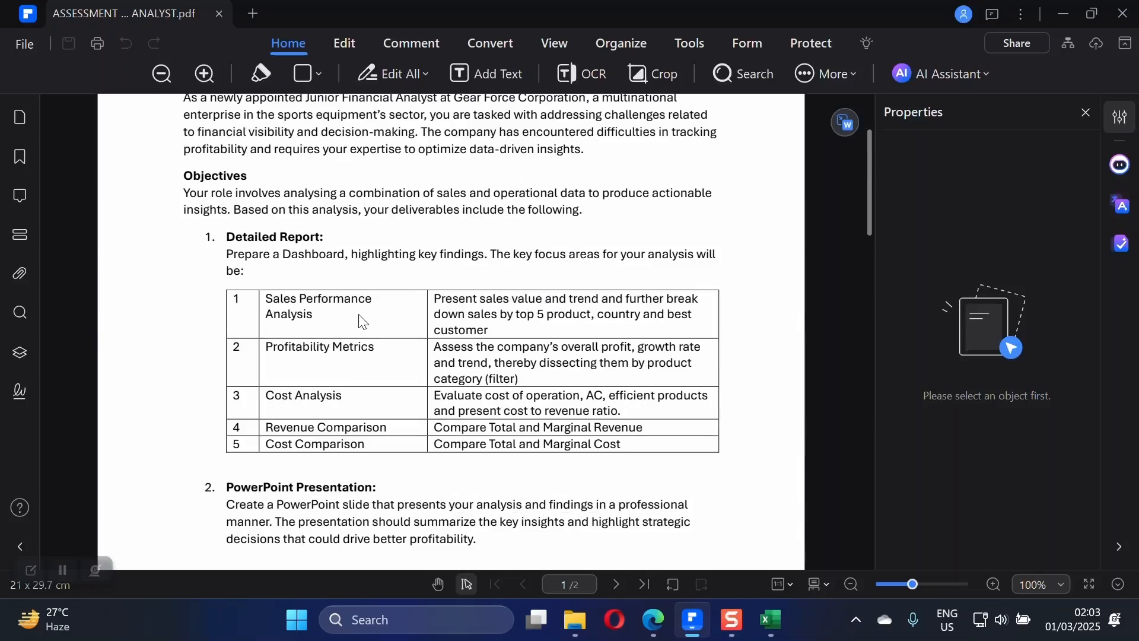
# - Open GearForce_Product_Subcategories from the extracted CSV folder in Excel and enable editing
pyautogui.moveTo(575, 620)
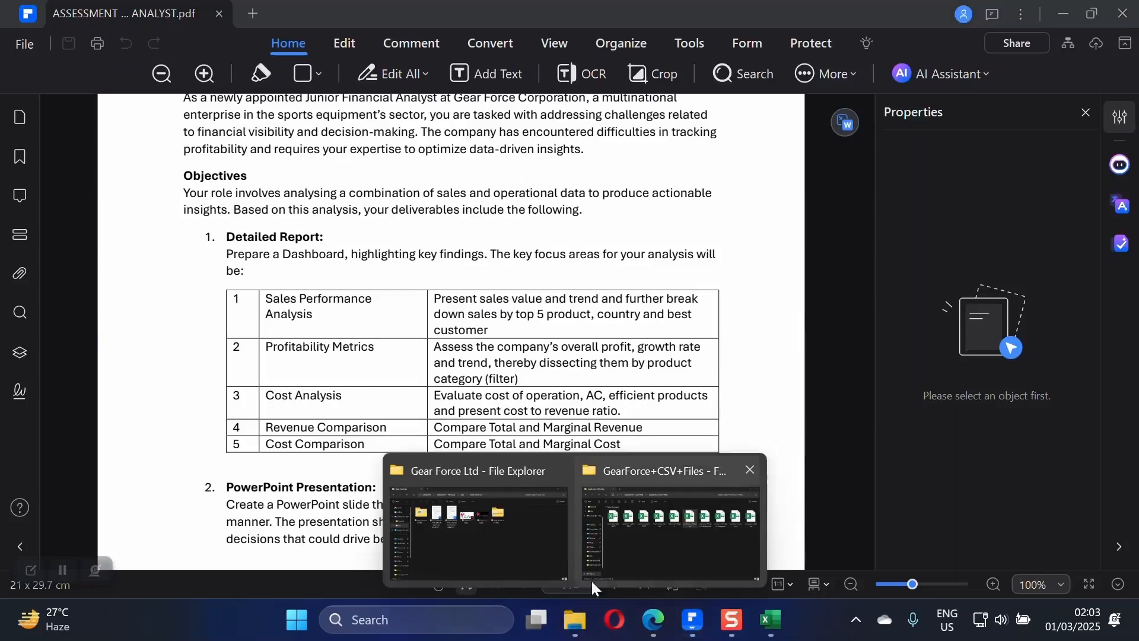
pyautogui.click(641, 570)
pyautogui.doubleClick(803, 205)
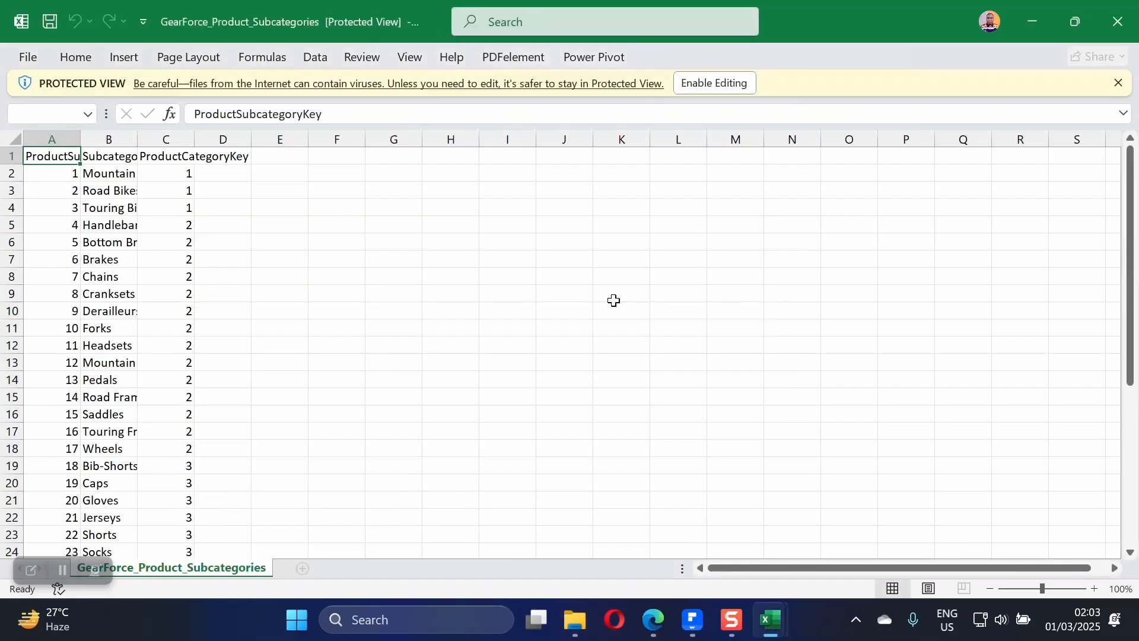
pyautogui.click(689, 85)
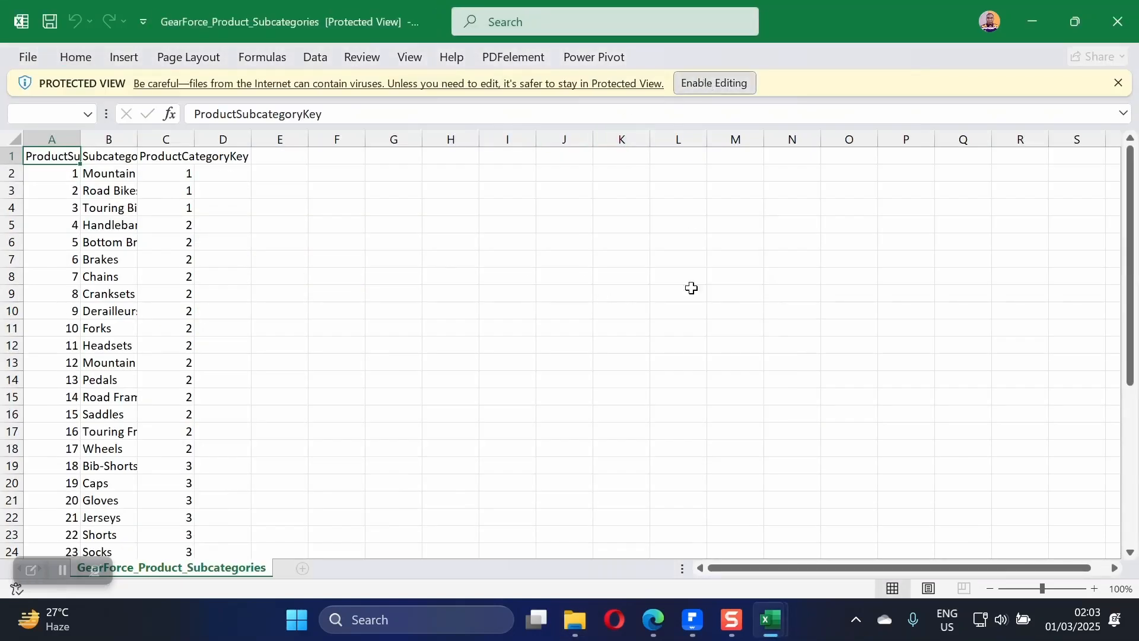
# - Open GearForce_Product_Categories from the extracted CSV folder in Excel and enable editing
pyautogui.click(575, 619)
pyautogui.click(664, 549)
pyautogui.doubleClick(893, 207)
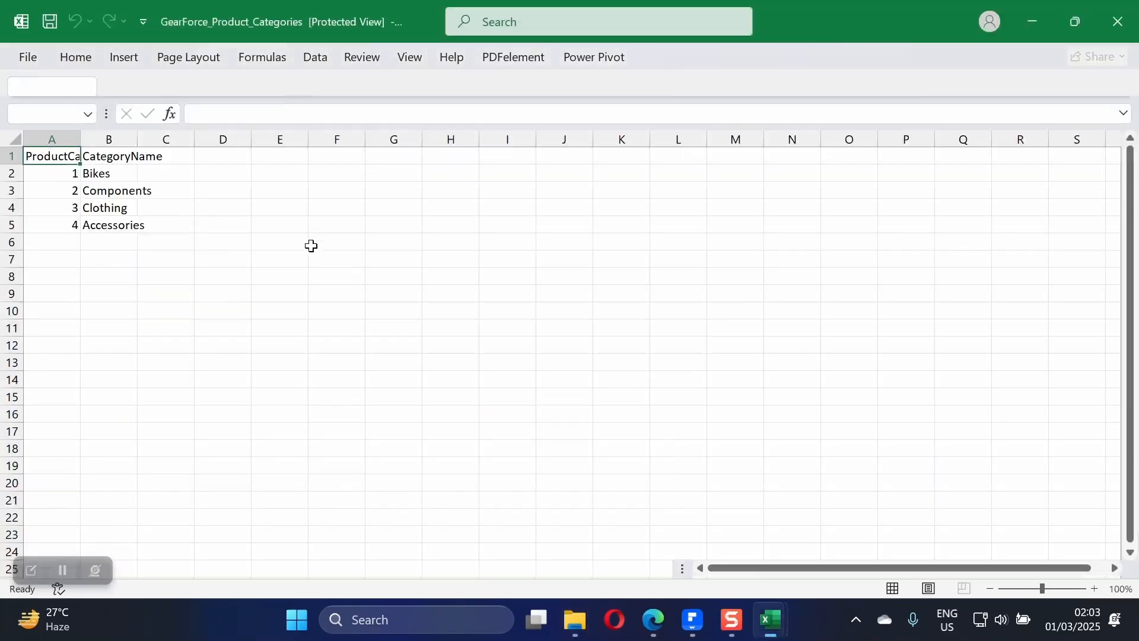
pyautogui.click(739, 83)
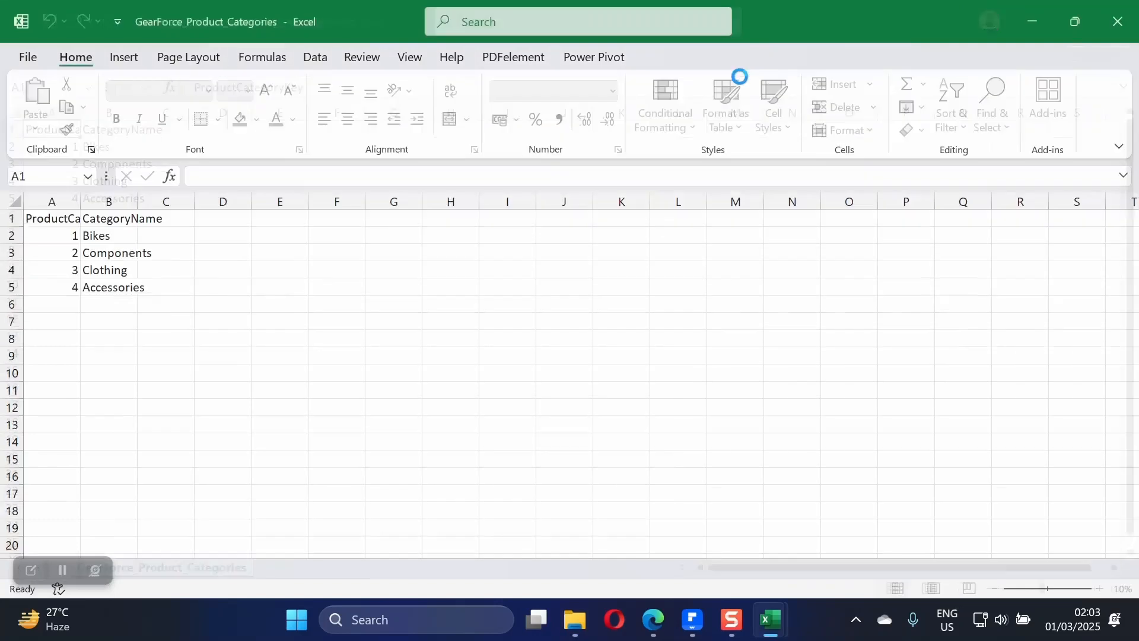
# - Open GearForce_Customers from the extracted CSV folder in Excel and enable editing
pyautogui.moveTo(575, 619)
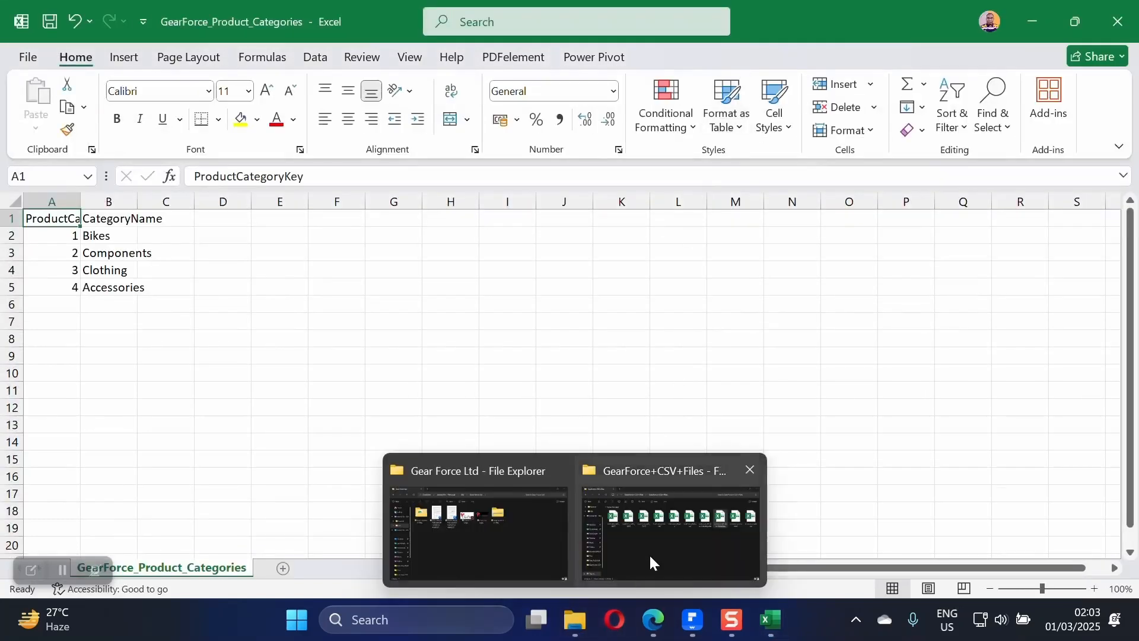
pyautogui.click(663, 549)
pyautogui.doubleClick(978, 216)
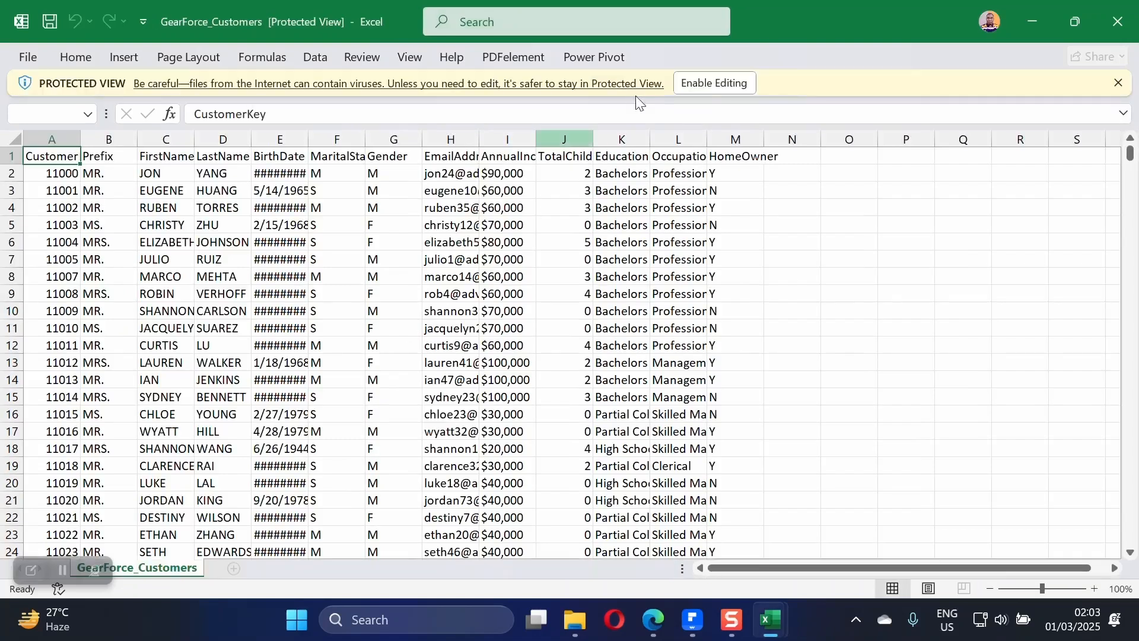
pyautogui.click(715, 84)
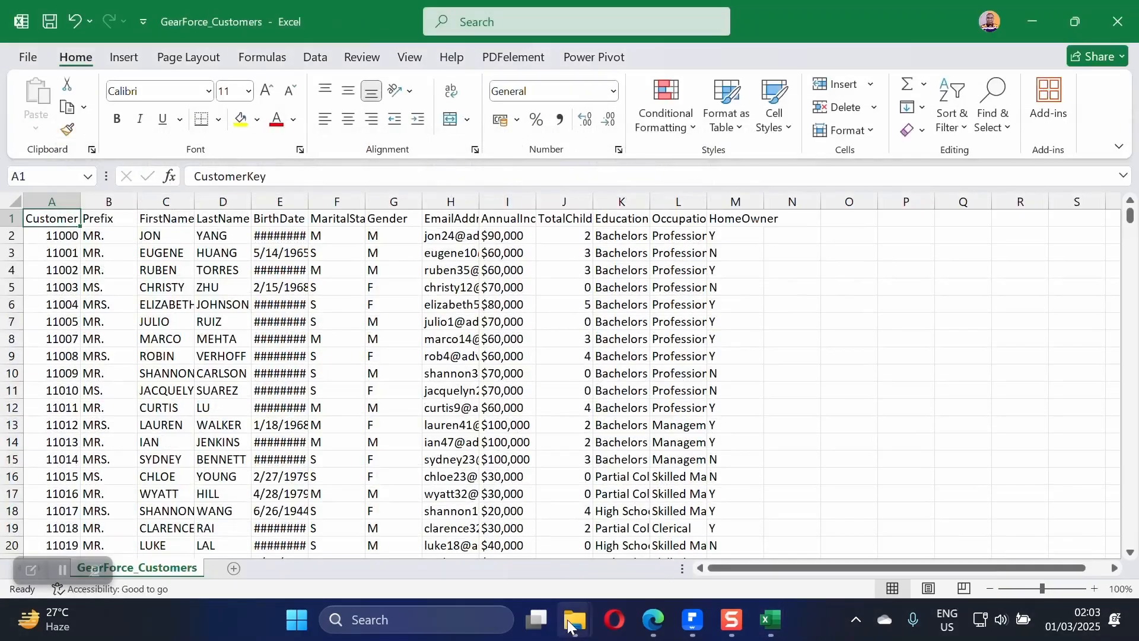
# - Open GearForce_Calendar from the extracted CSV folder in Excel and enable editing
pyautogui.moveTo(568, 623)
pyautogui.click(686, 507)
pyautogui.doubleClick(1096, 200)
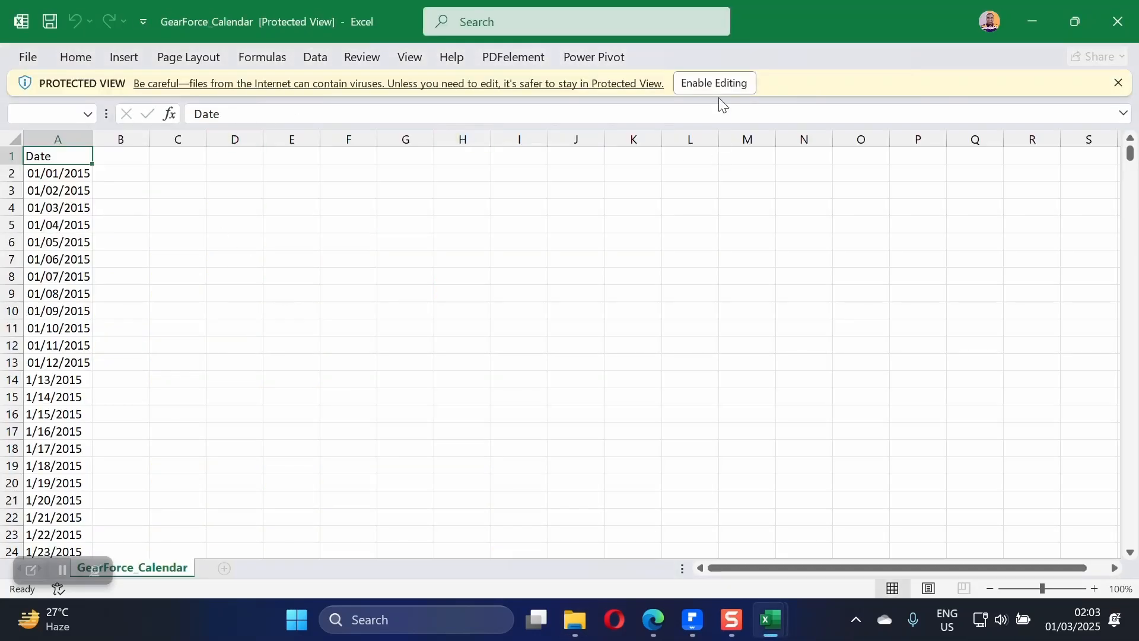
pyautogui.click(727, 86)
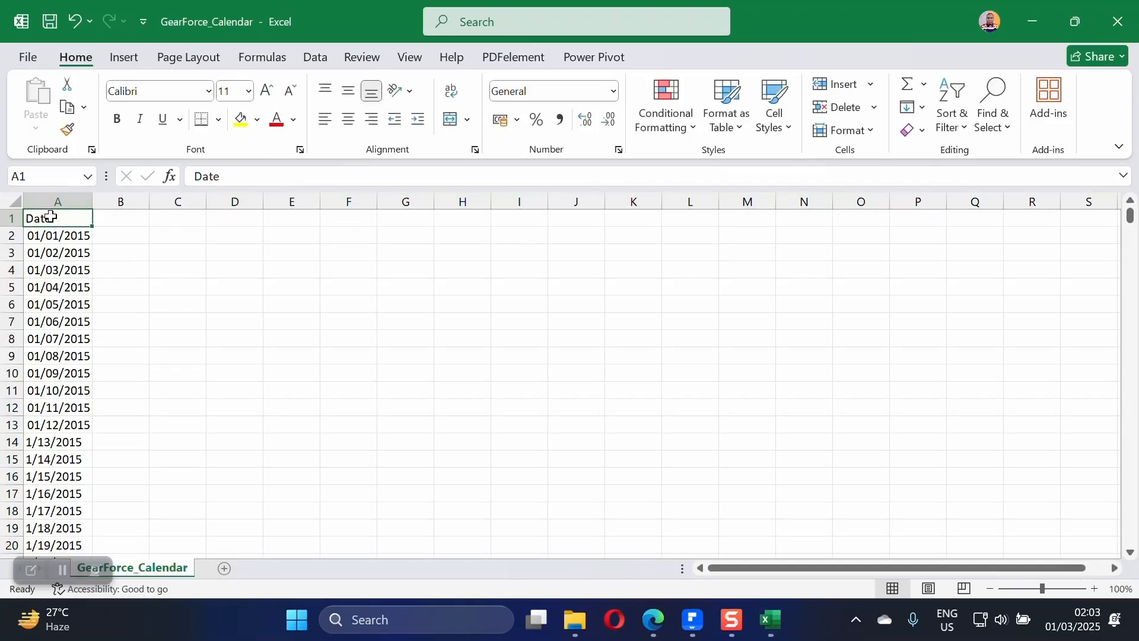
# - Check the date range covered by the calendar's Date column, from its first entry to its last, and return to cell A1
pyautogui.moveTo(58, 236); pyautogui.dragTo(54, 546)
pyautogui.click(71, 426)
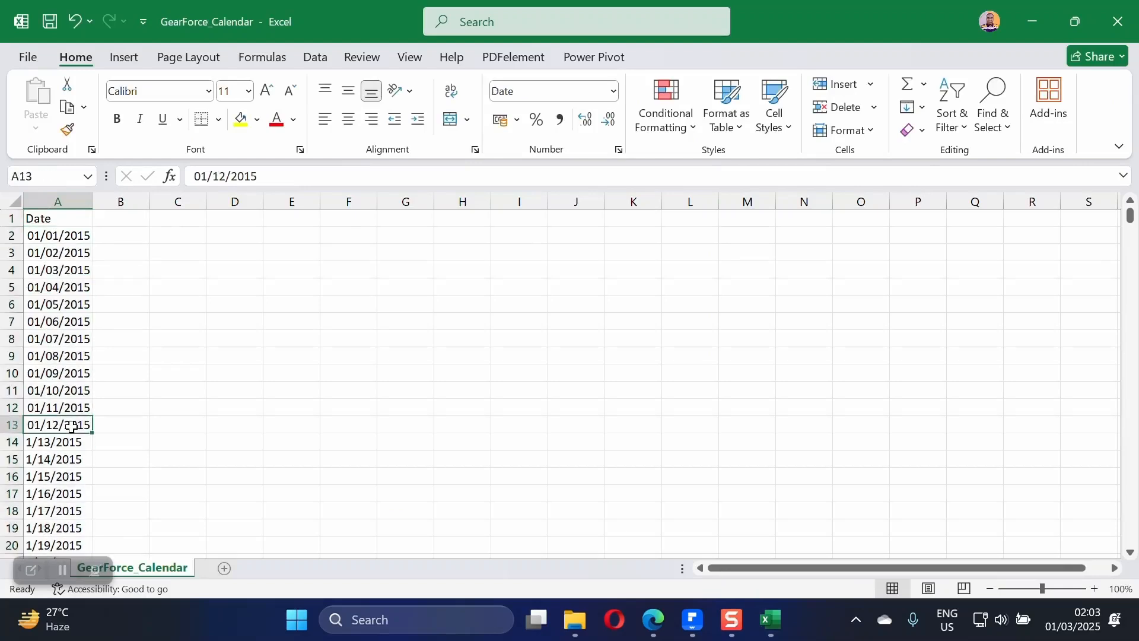
pyautogui.hotkey('ctrl', 'Down')
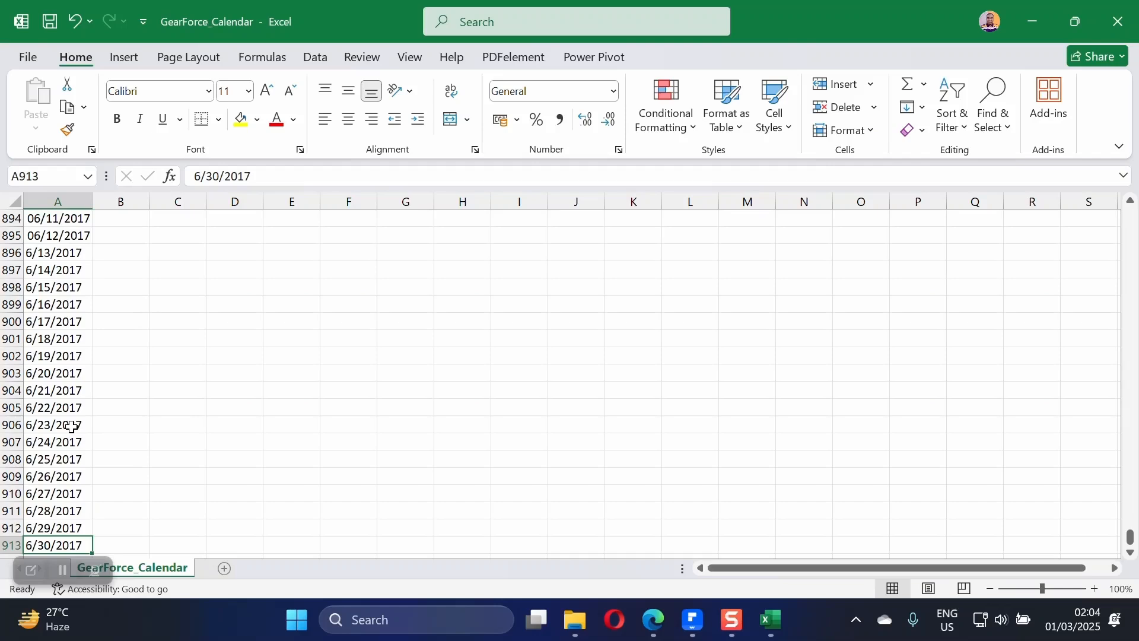
pyautogui.hotkey('ctrl', 'Home')
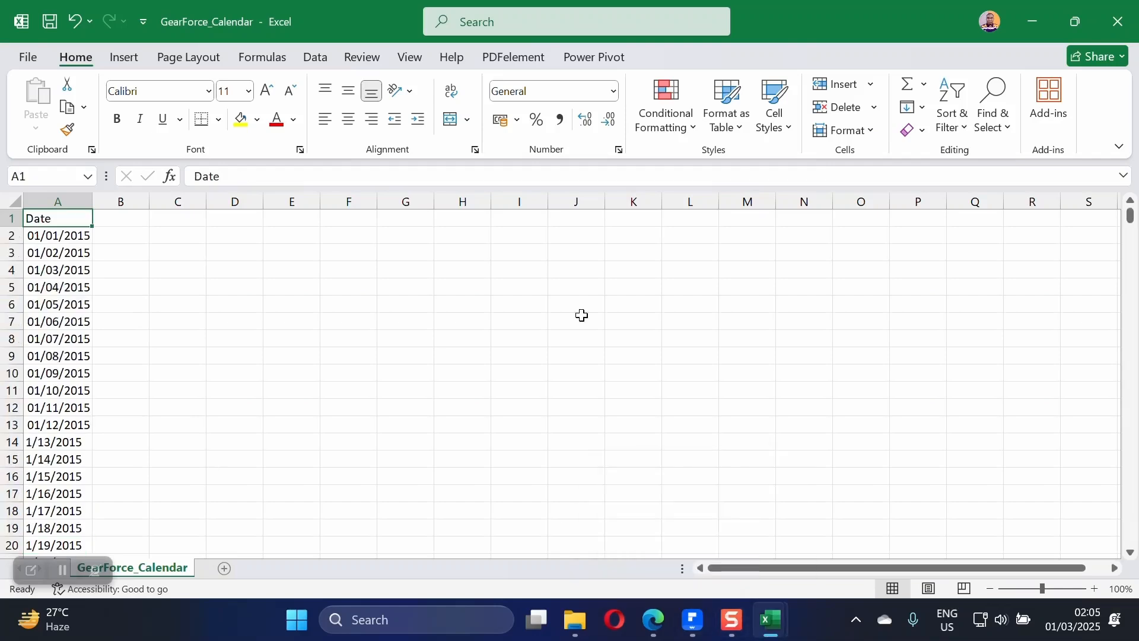
# - Bring up GearForce_Sales_2017 and GearForce_Products and arrange the two workbooks side by side, with the product records starting at the header row
pyautogui.moveTo(774, 638)
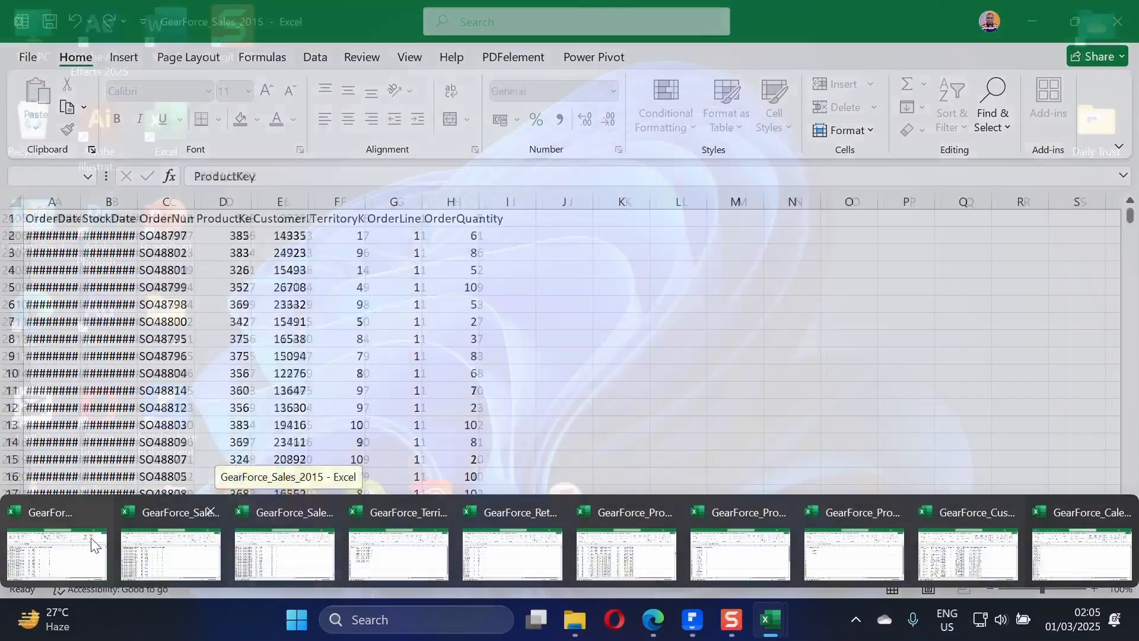
pyautogui.click(94, 541)
pyautogui.click(303, 237)
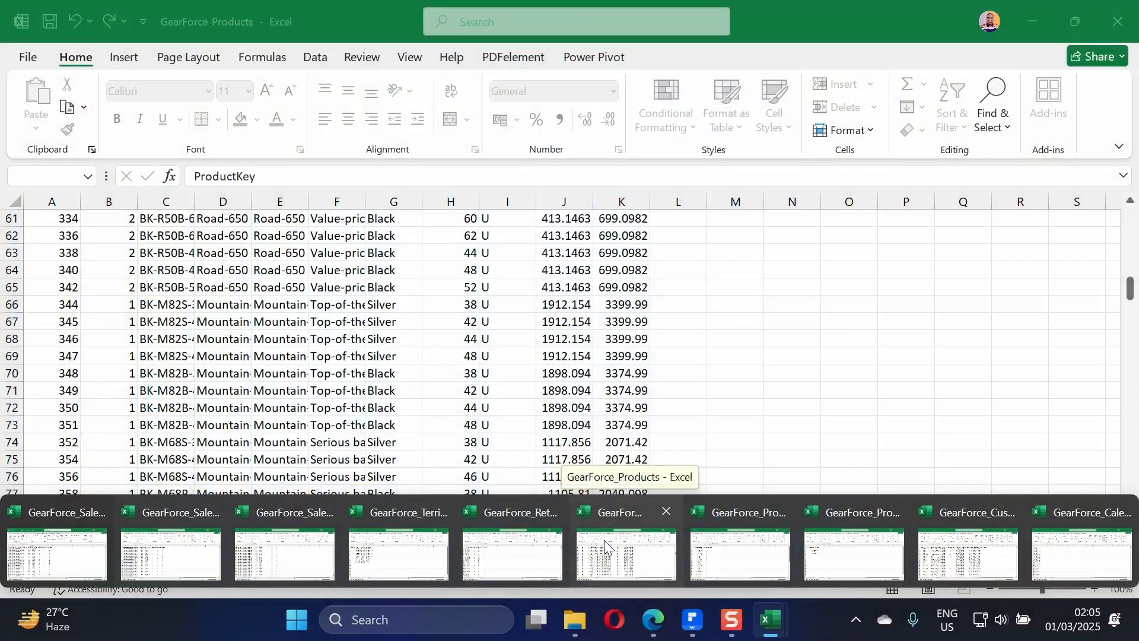
pyautogui.click(604, 540)
pyautogui.scroll(15, 305, 340)
pyautogui.scroll(5, 305, 340)
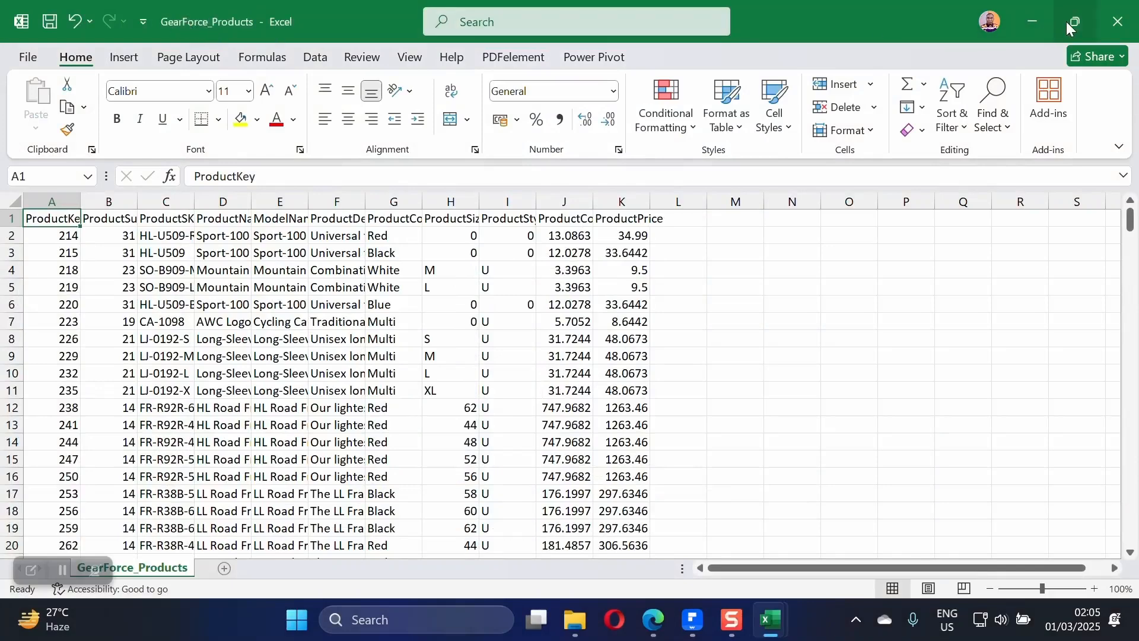
pyautogui.moveTo(1066, 20)
pyautogui.click(971, 54)
pyautogui.click(966, 56)
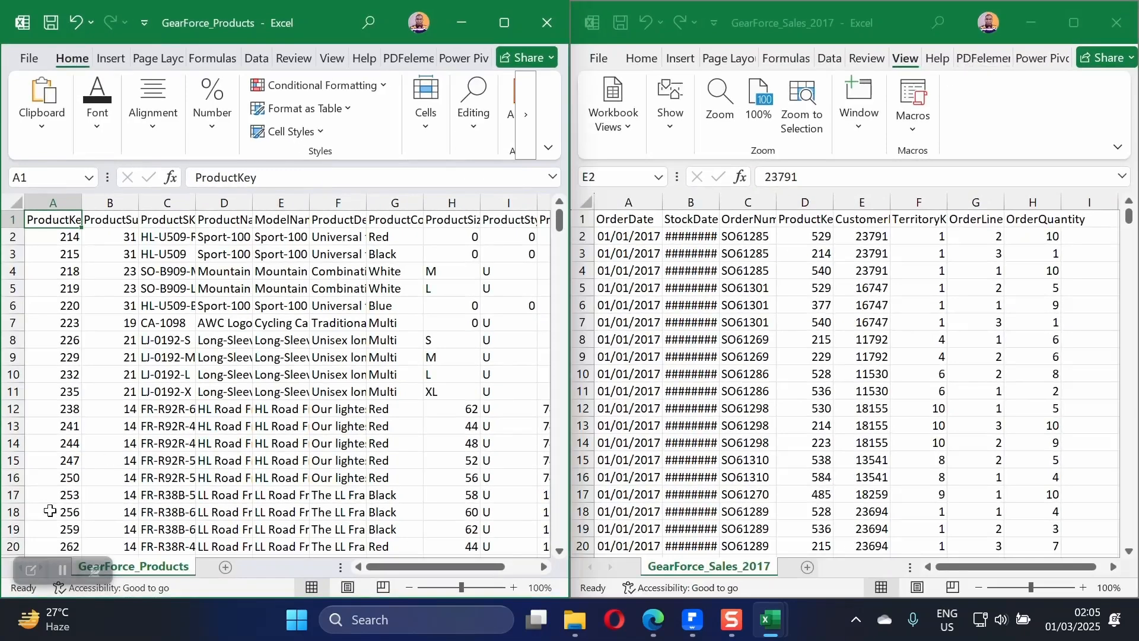
pyautogui.click(30, 571)
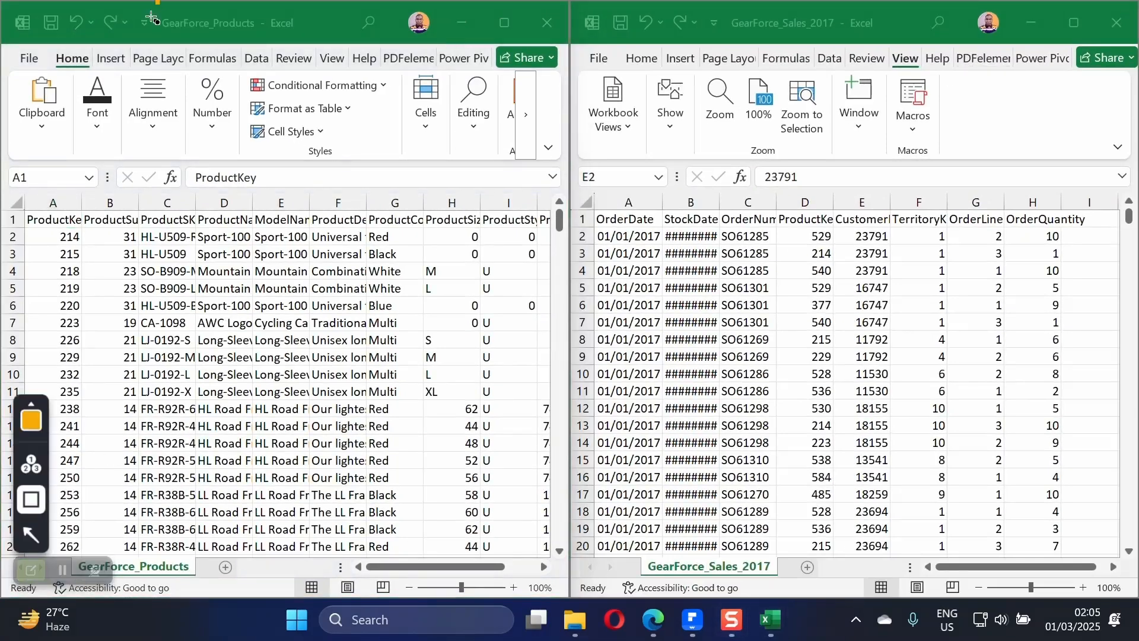
pyautogui.moveTo(146, 3); pyautogui.dragTo(314, 43)
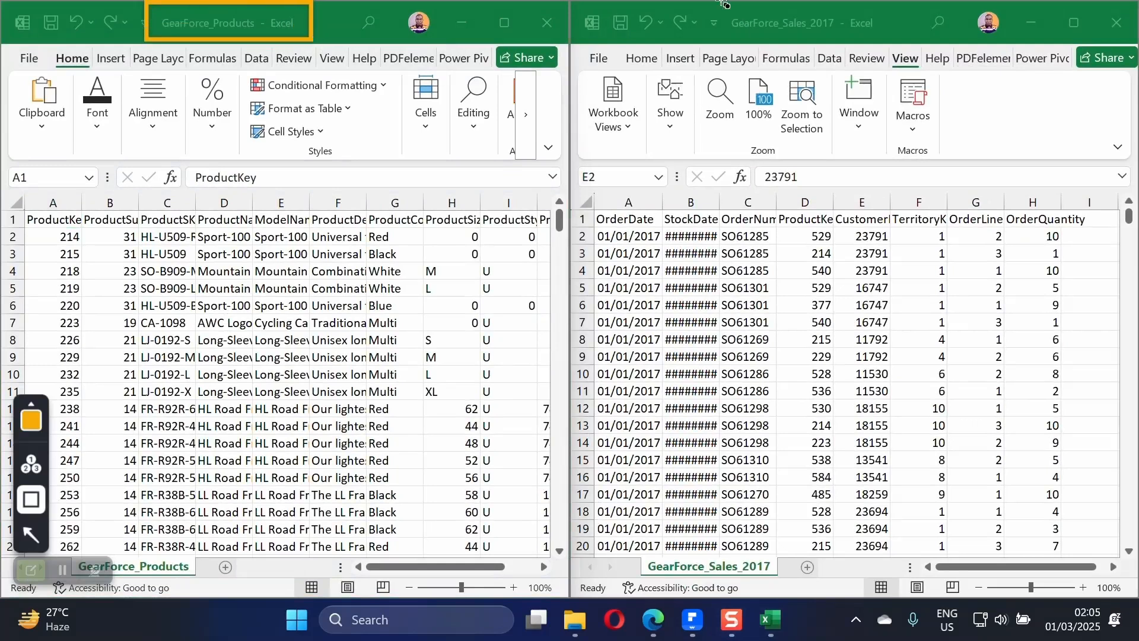
pyautogui.moveTo(723, 3)
pyautogui.mouseDown()
pyautogui.moveTo(807, 48)
pyautogui.moveTo(882, 56)
pyautogui.moveTo(890, 42)
pyautogui.mouseUp()
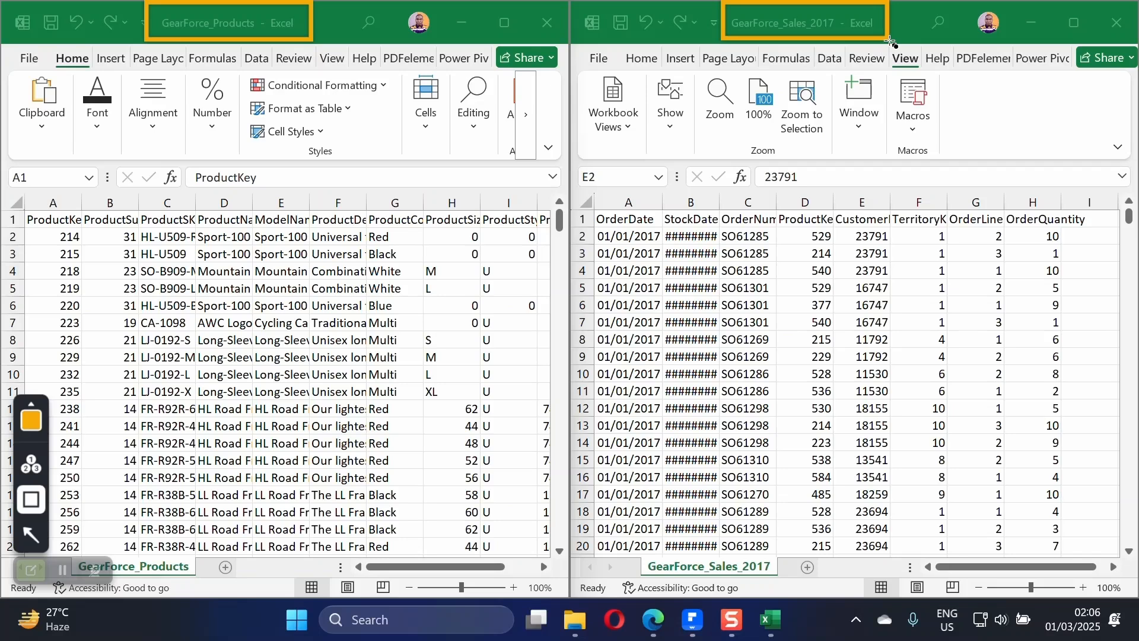
pyautogui.click(31, 567)
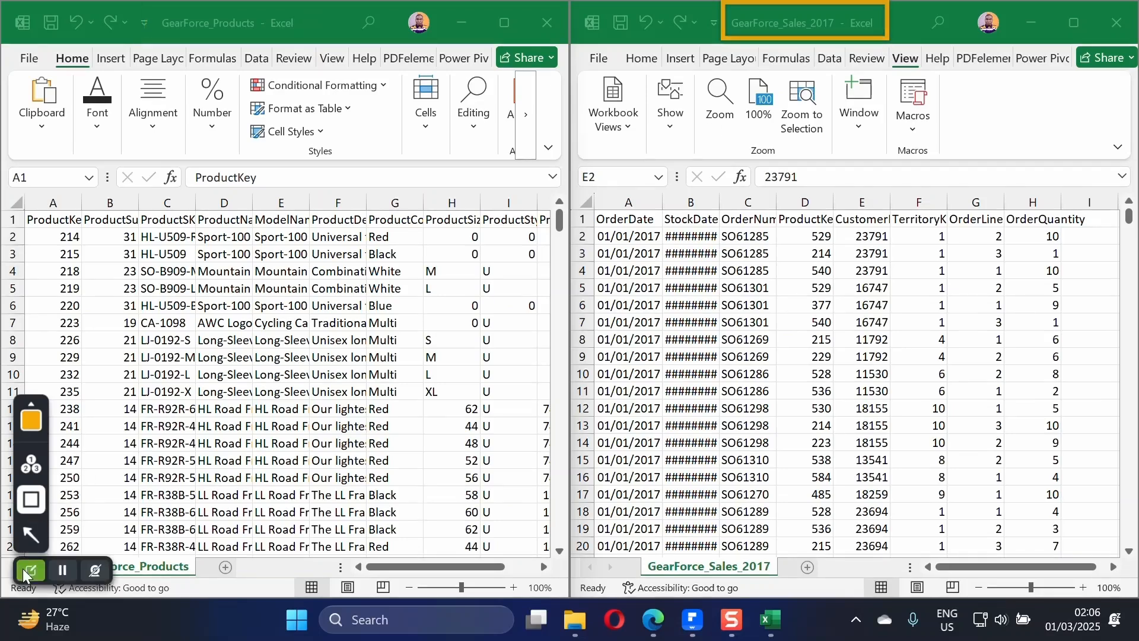
# - Compare the ProductKey column in GearForce_Products with the ProductKey column in GearForce_Sales_2017
pyautogui.click(120, 219)
pyautogui.click(54, 220)
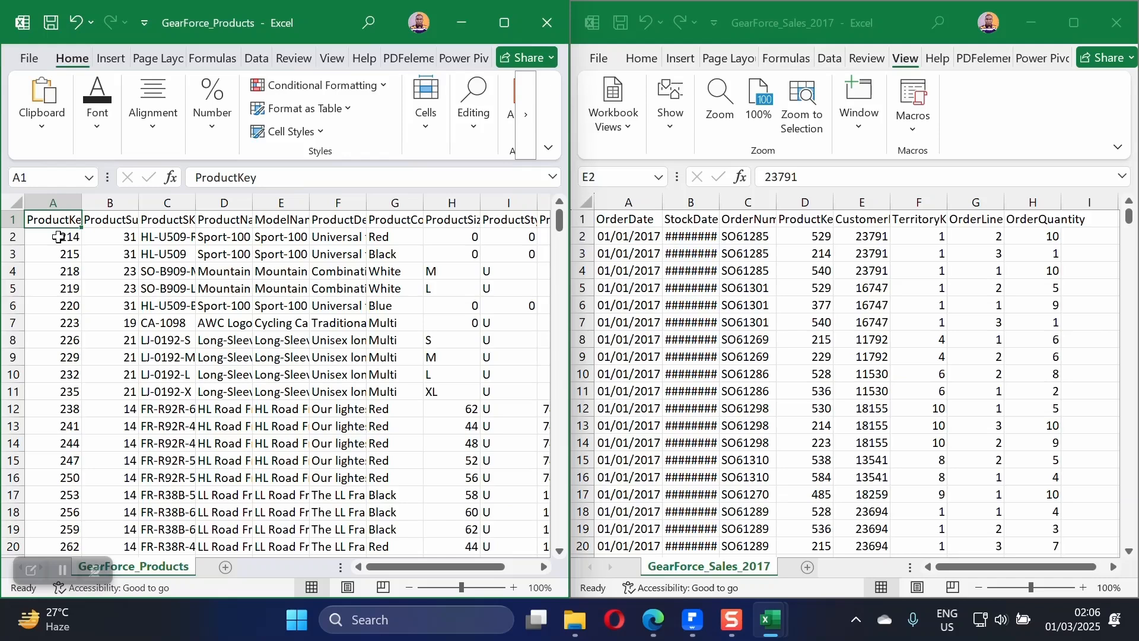
pyautogui.click(819, 228)
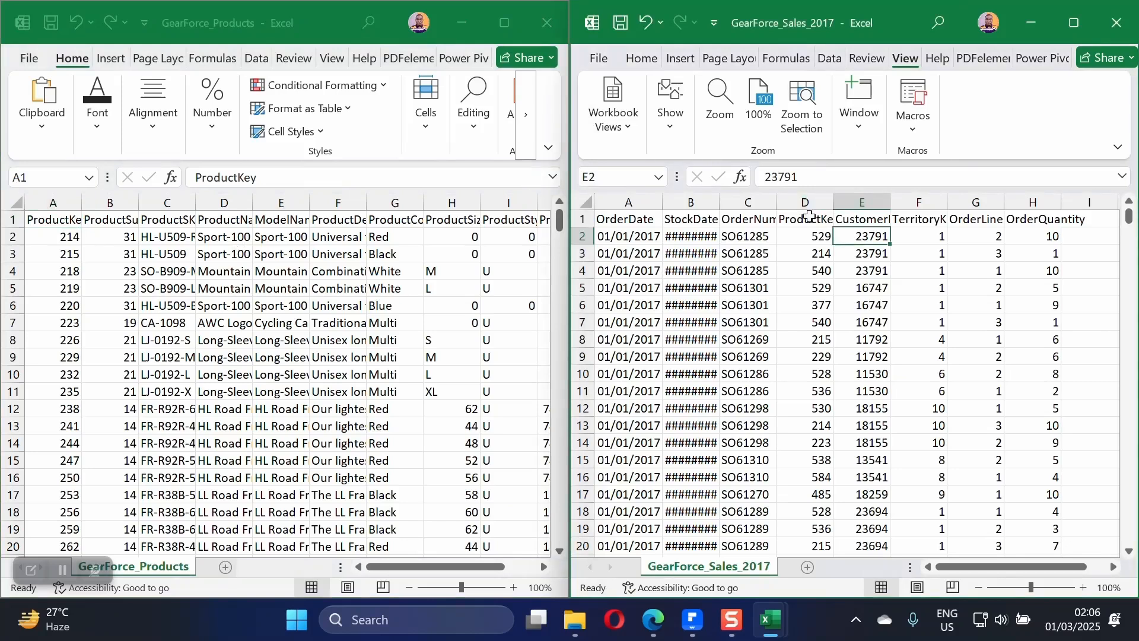
pyautogui.click(810, 217)
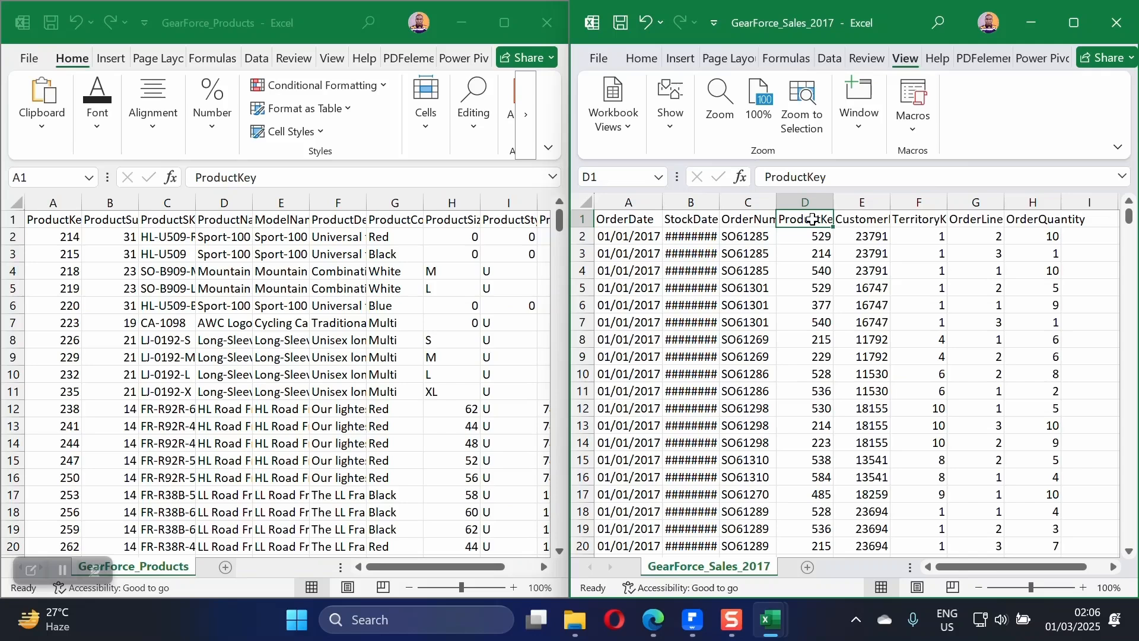
pyautogui.click(810, 196)
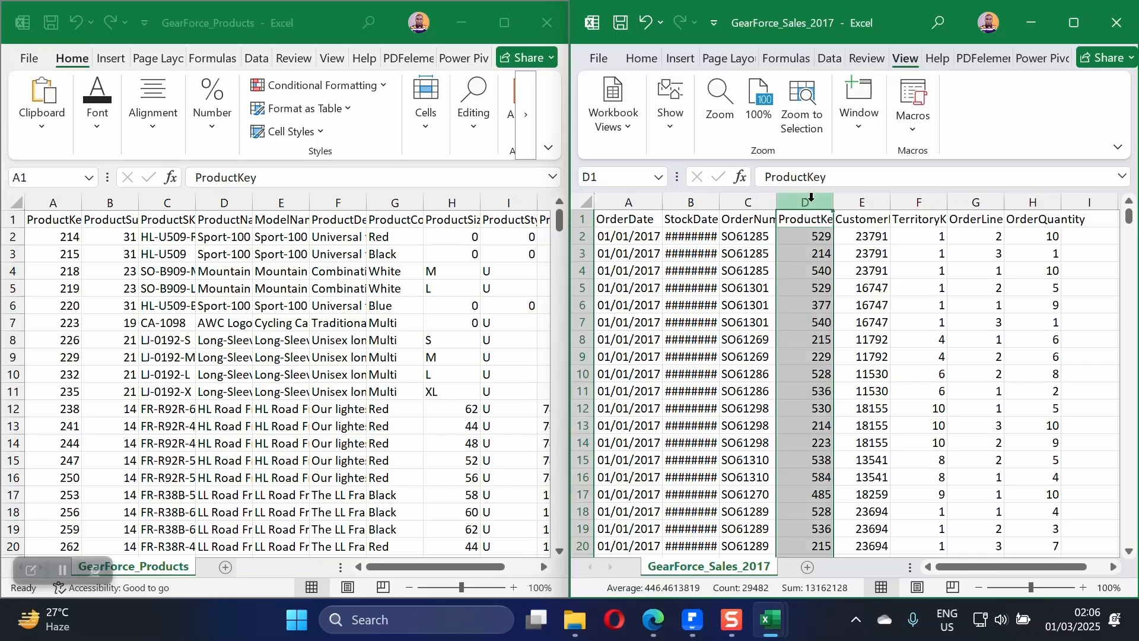
pyautogui.click(807, 240)
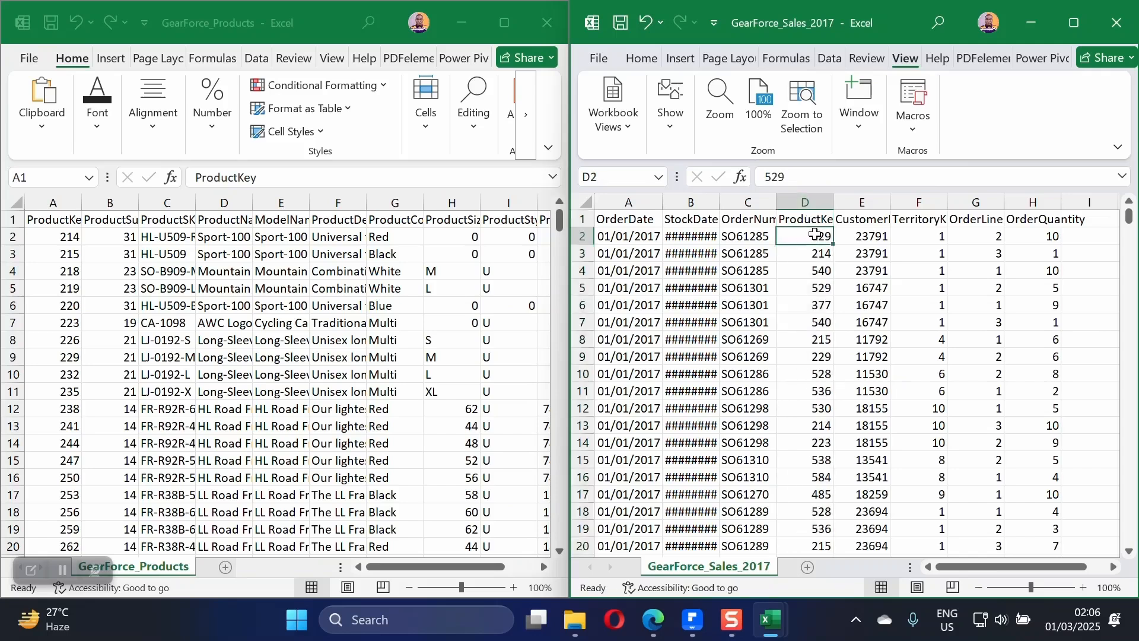
# - Examine the individual ProductKey entries in the first rows of GearForce_Products as identifiers of single products
pyautogui.click(48, 223)
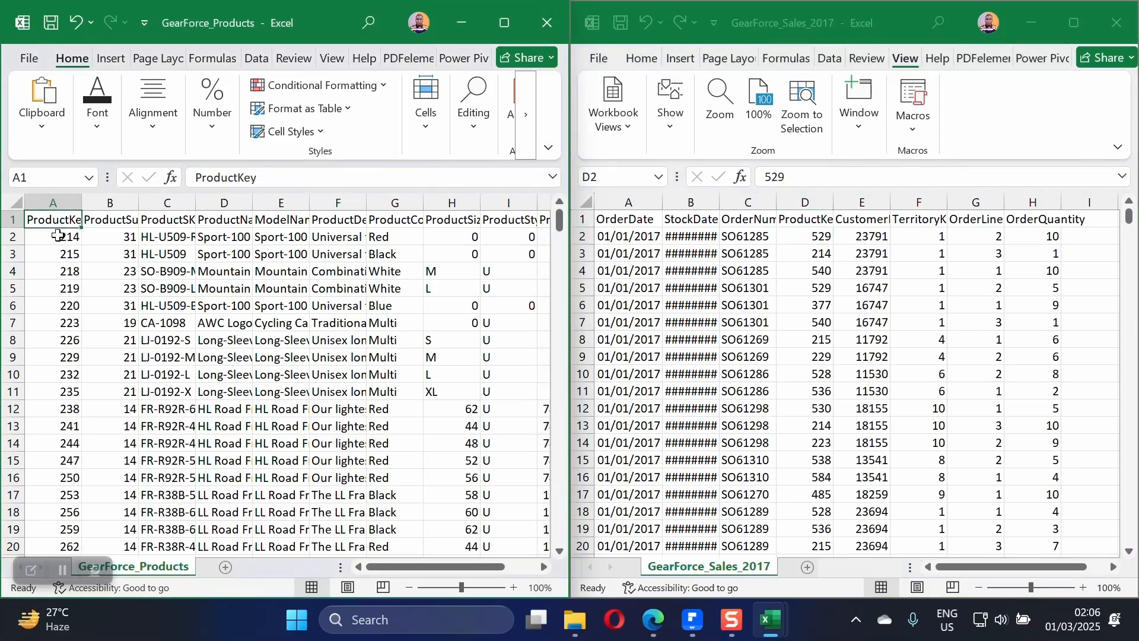
pyautogui.click(57, 236)
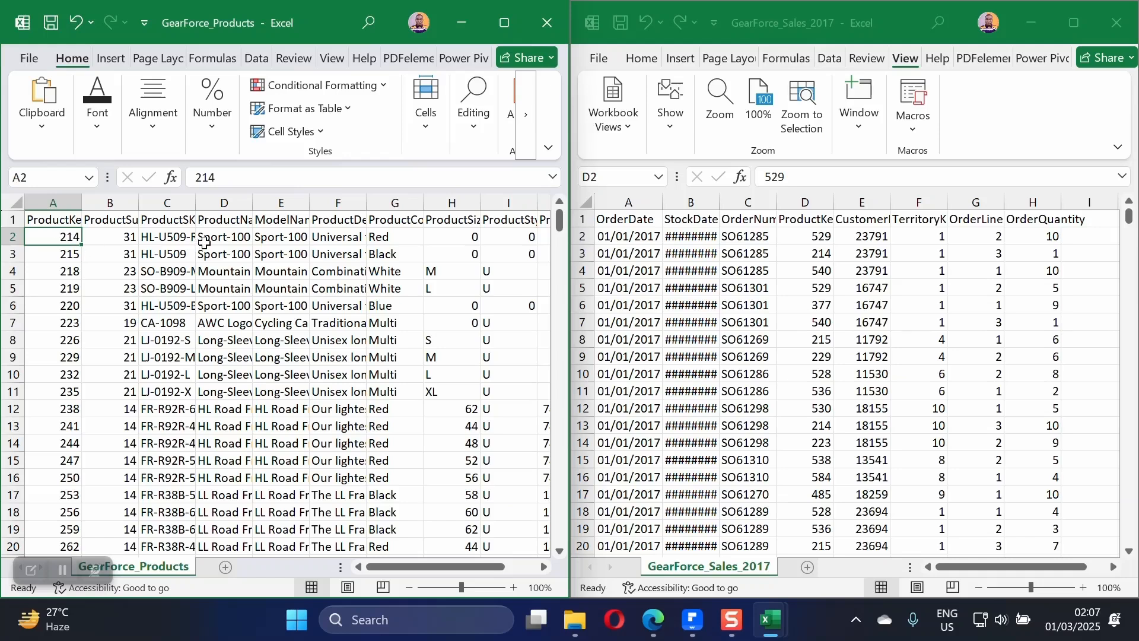
pyautogui.click(60, 256)
pyautogui.click(63, 274)
pyautogui.click(62, 290)
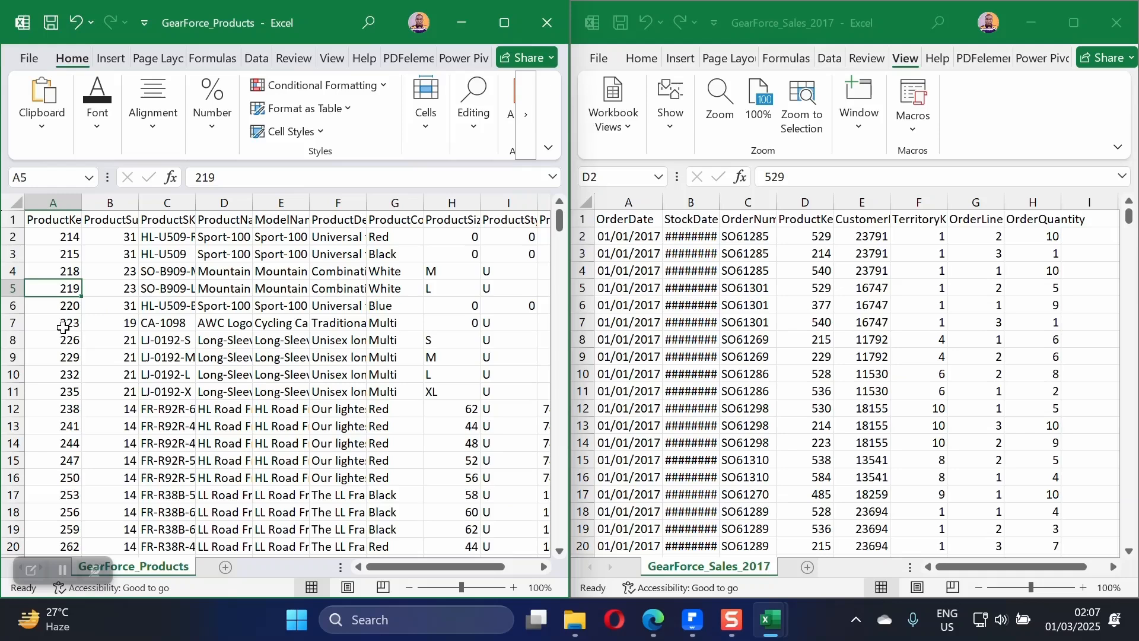
pyautogui.click(67, 240)
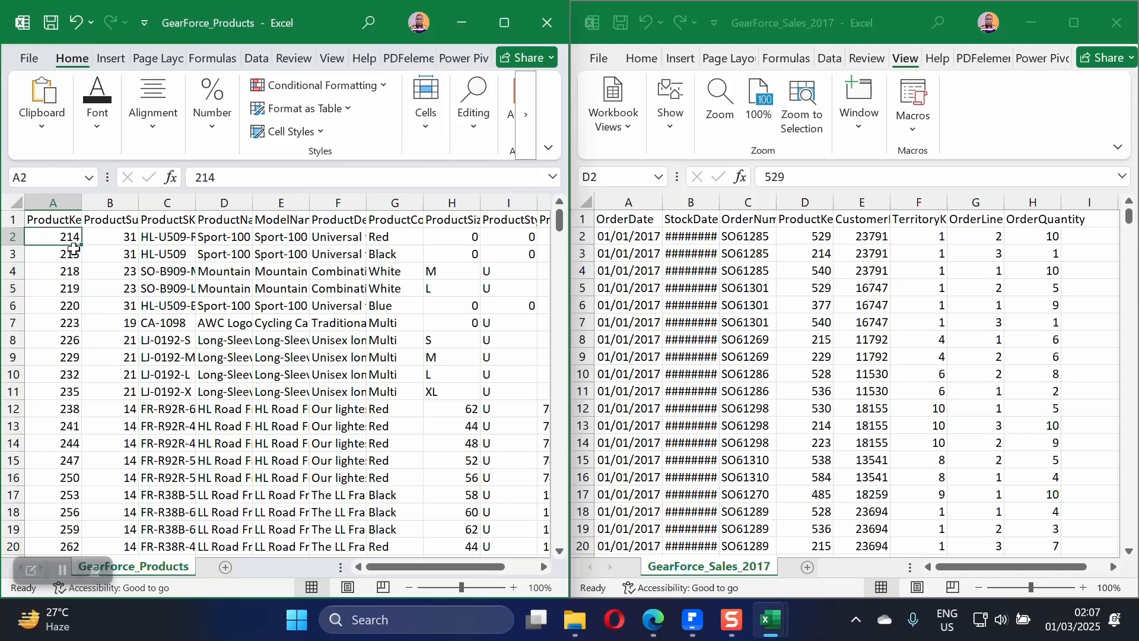
# - Review the product attribute columns in GearForce_Products, from the subcategory and ProductSKU columns through ProductName, ModelName and ProductDescription to ProductStyle
pyautogui.click(104, 237)
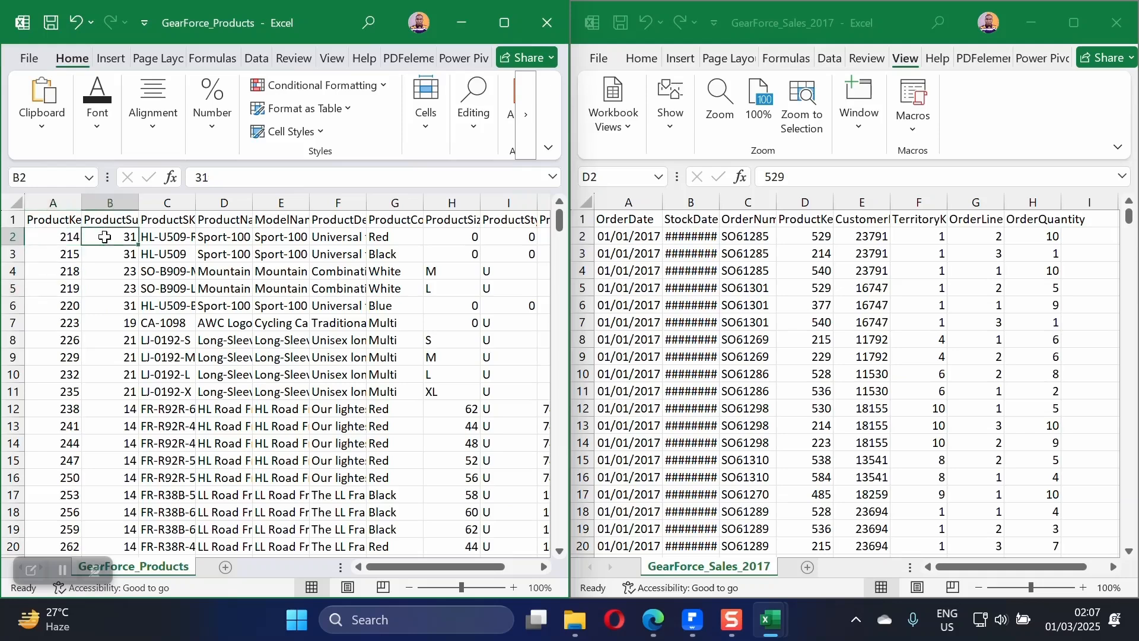
pyautogui.click(175, 239)
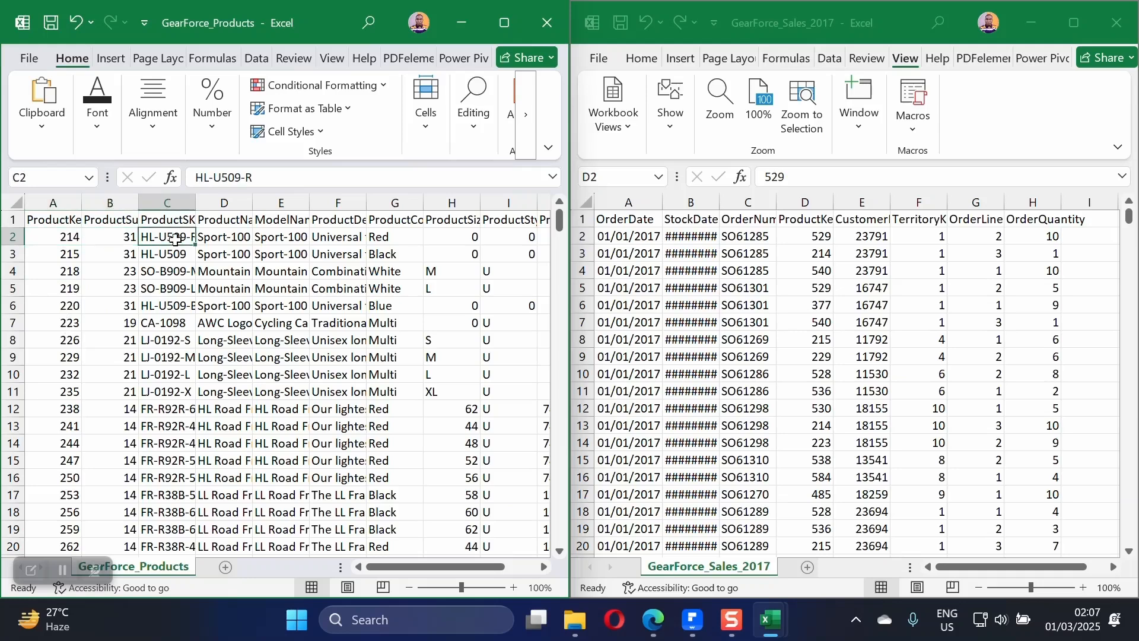
pyautogui.click(175, 213)
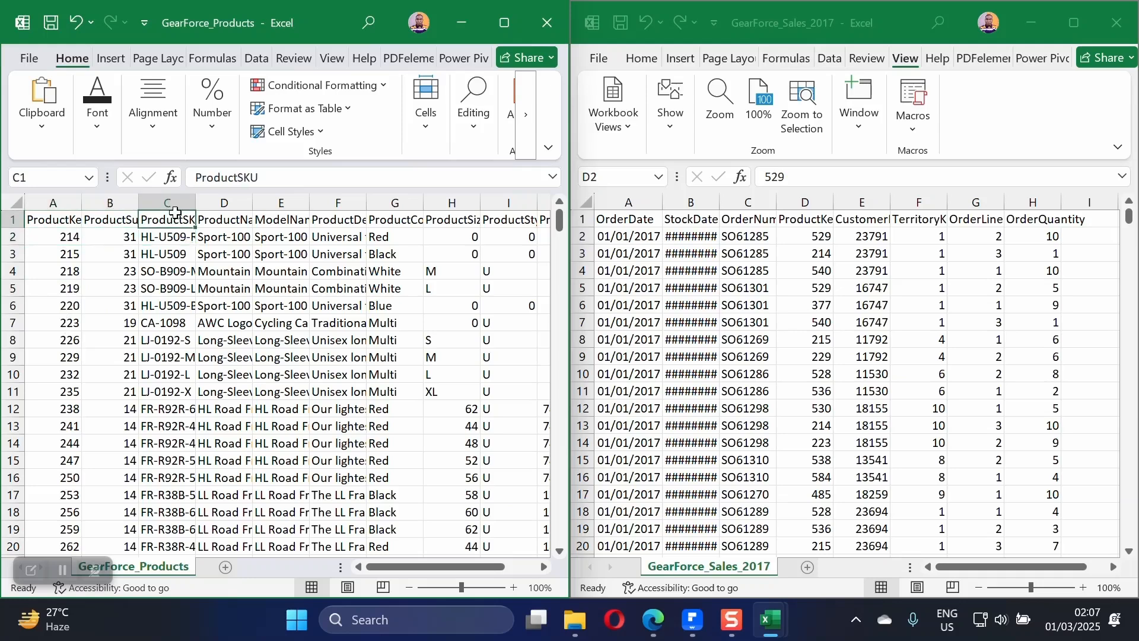
pyautogui.click(226, 238)
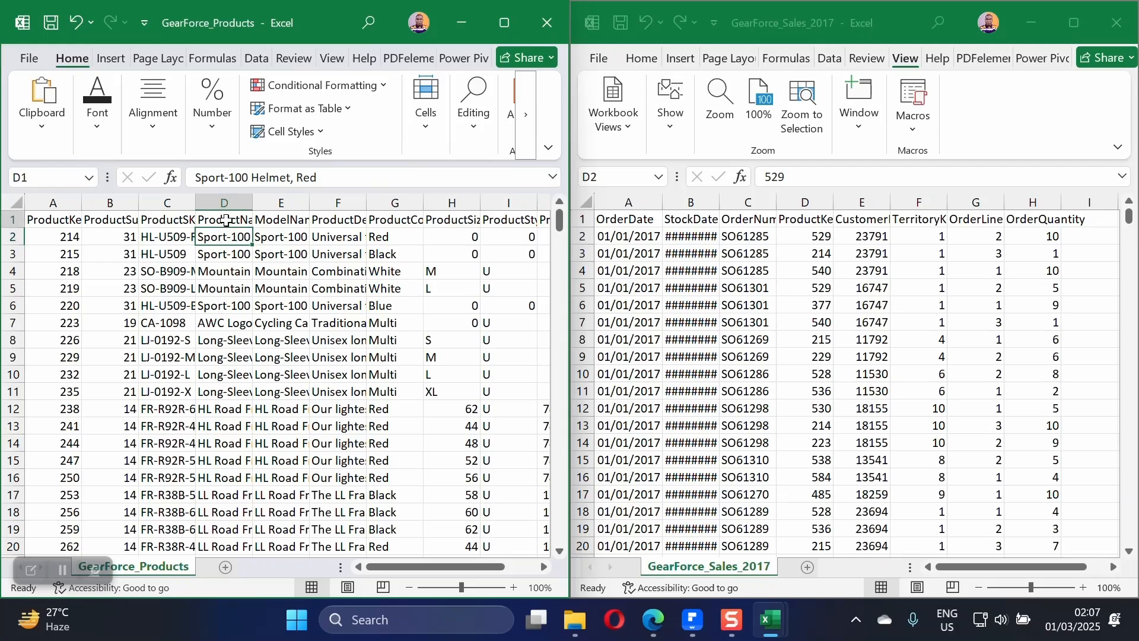
pyautogui.click(226, 220)
pyautogui.click(225, 238)
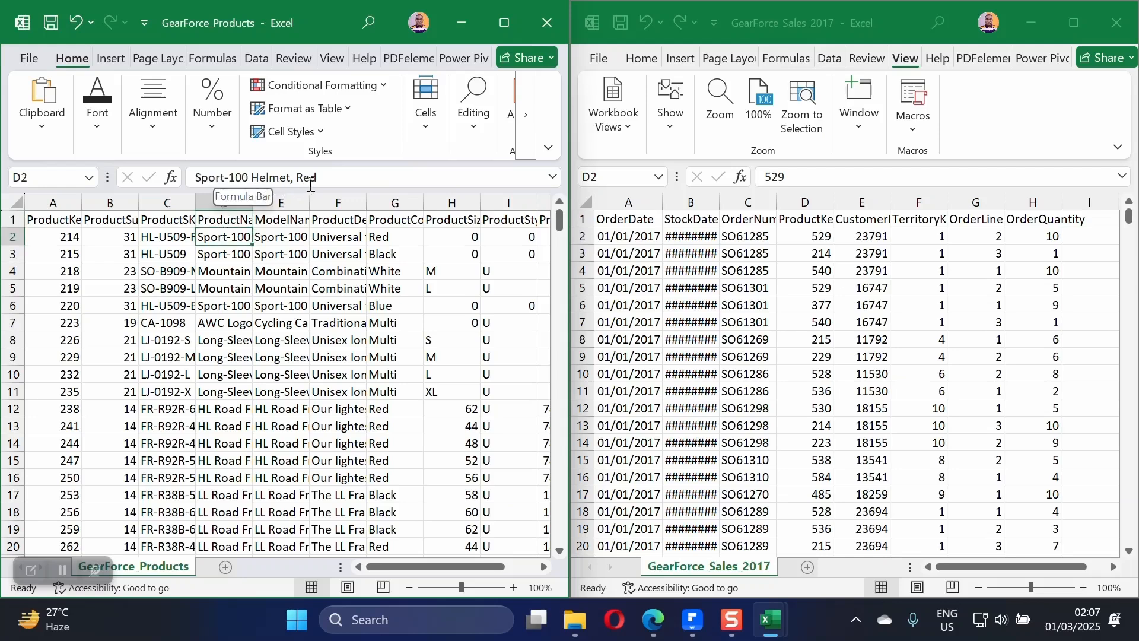
pyautogui.click(283, 224)
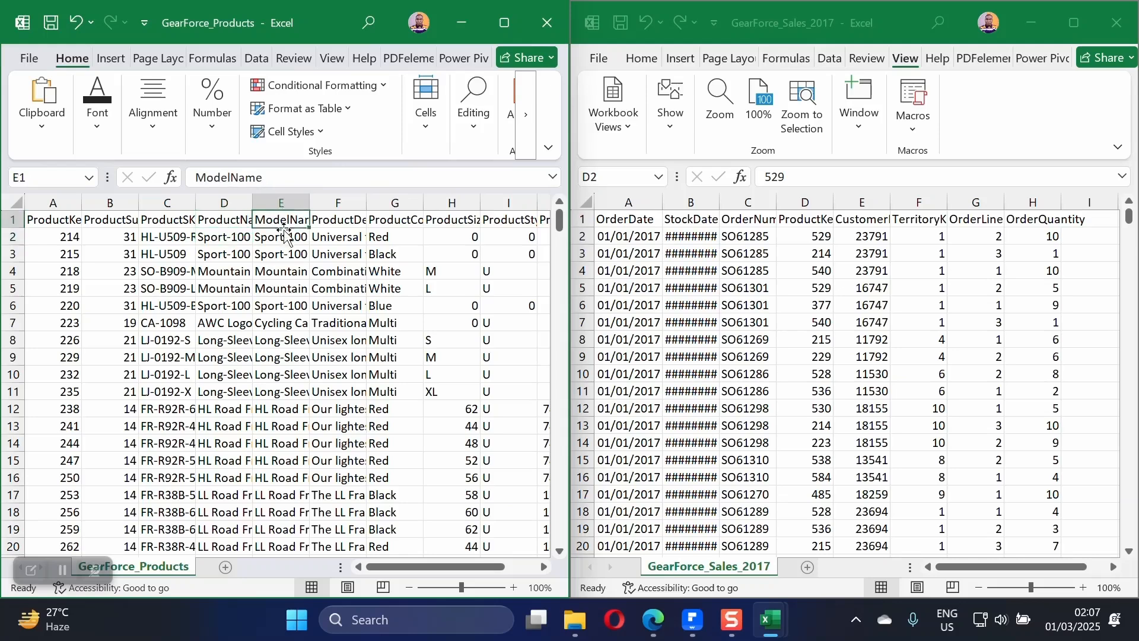
pyautogui.click(344, 225)
pyautogui.click(381, 223)
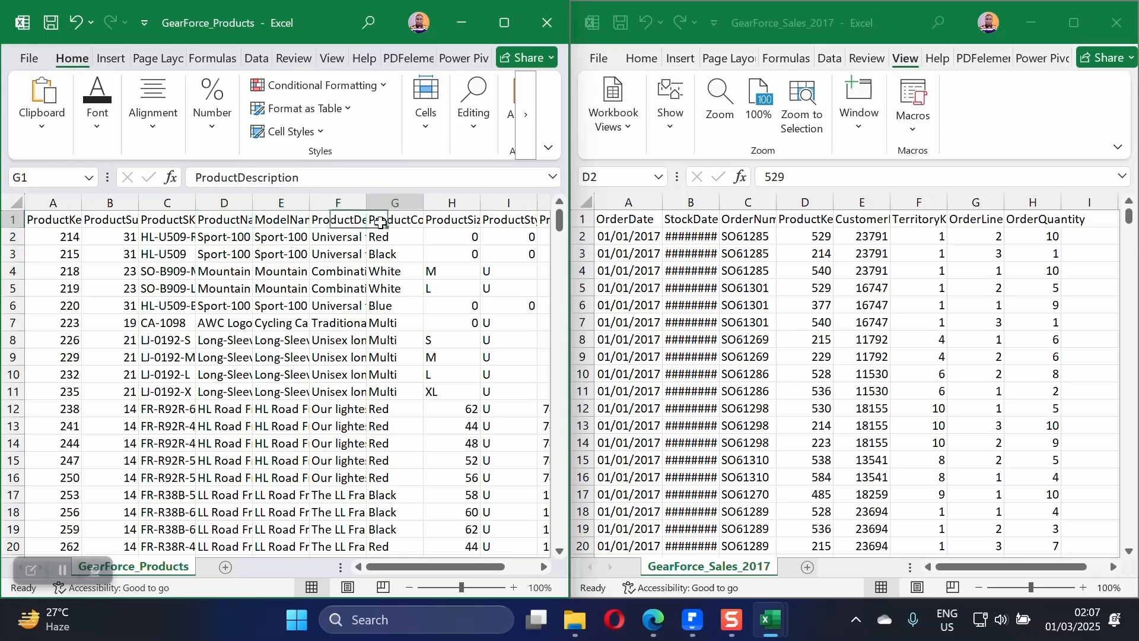
pyautogui.click(443, 225)
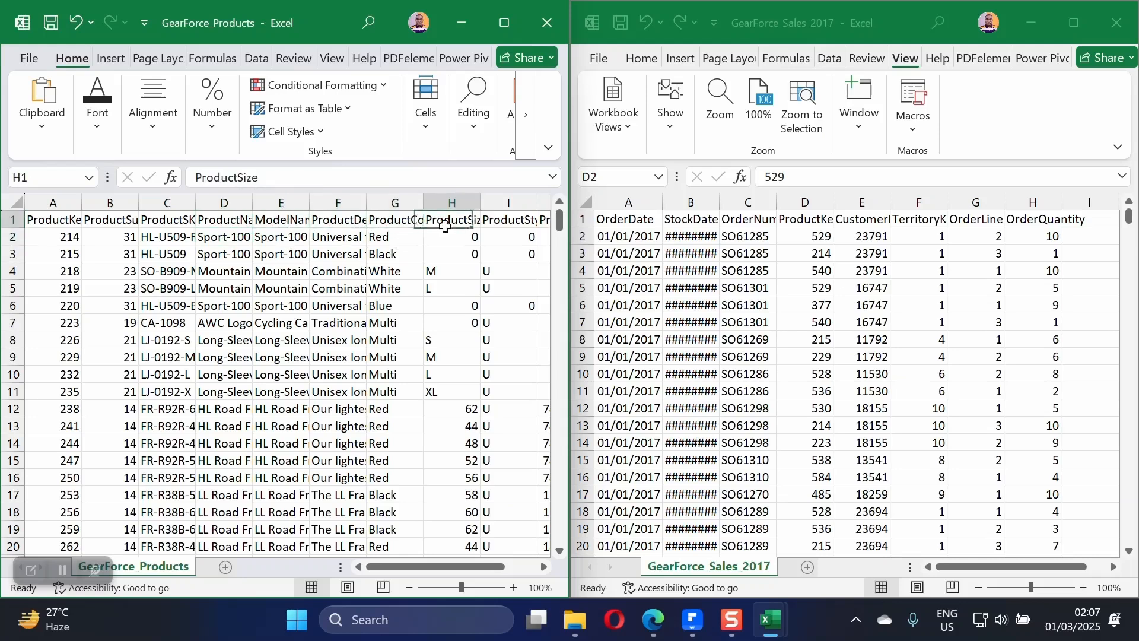
pyautogui.click(513, 222)
# - Examine the ProductCost and ProductPrice columns in GearForce_Products, first individually and then together
pyautogui.moveTo(468, 571); pyautogui.dragTo(500, 571)
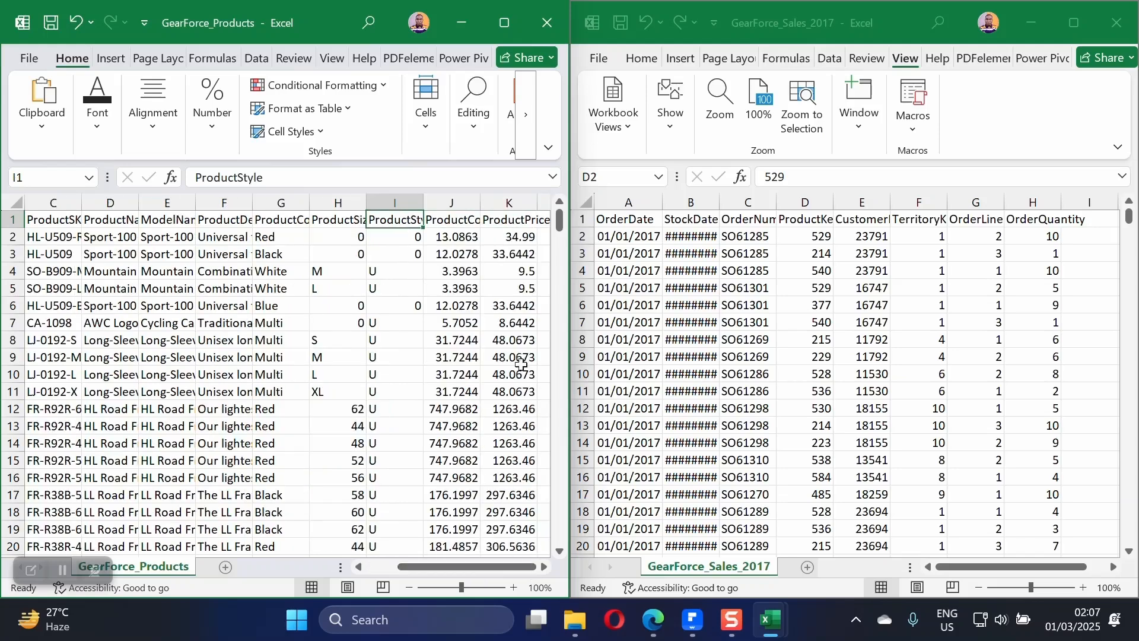
pyautogui.click(467, 217)
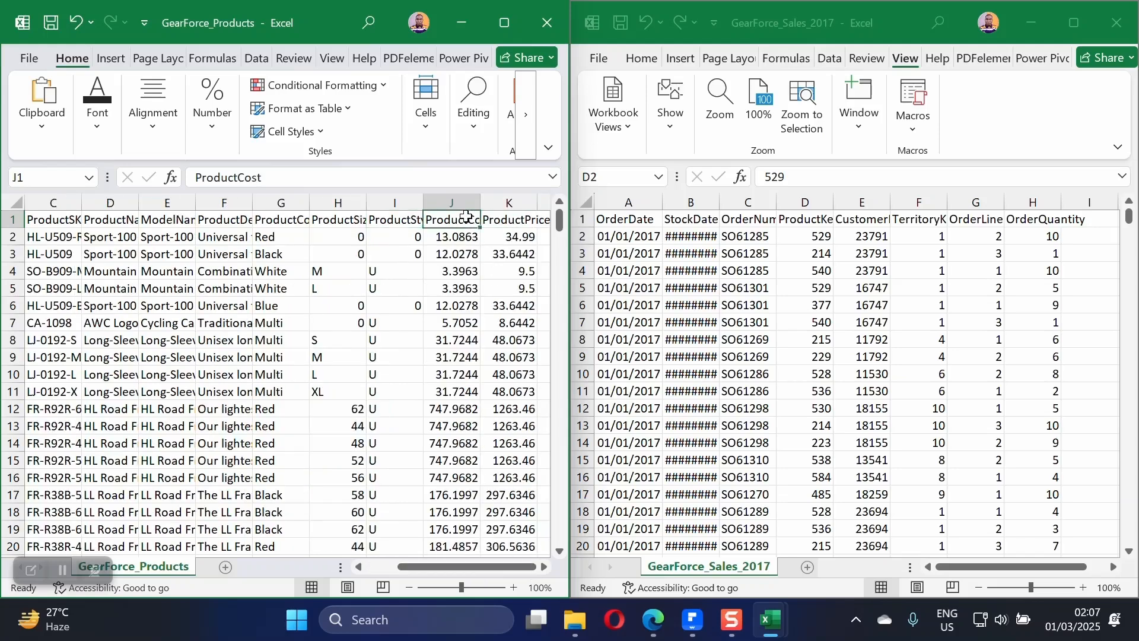
pyautogui.click(513, 224)
pyautogui.click(460, 204)
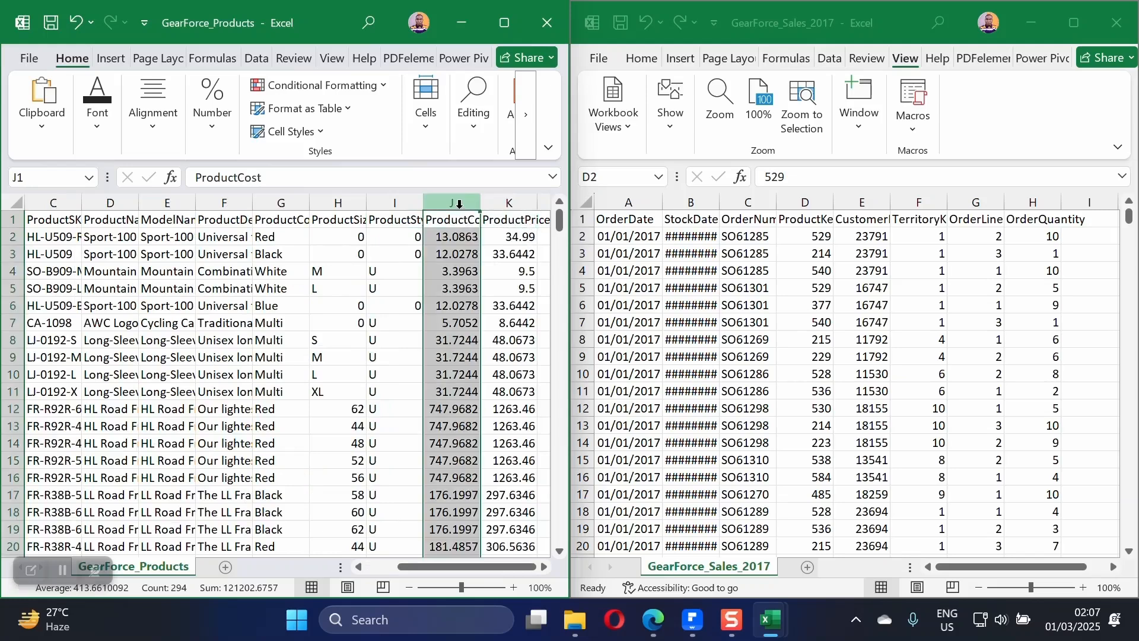
pyautogui.click(508, 202)
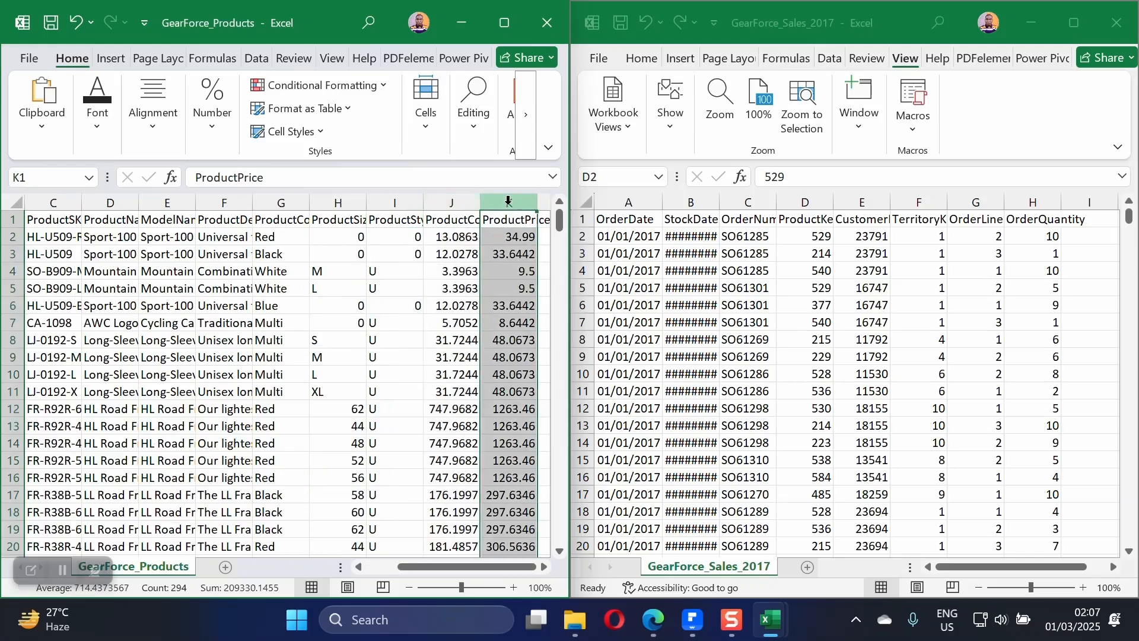
pyautogui.moveTo(436, 196); pyautogui.dragTo(508, 204)
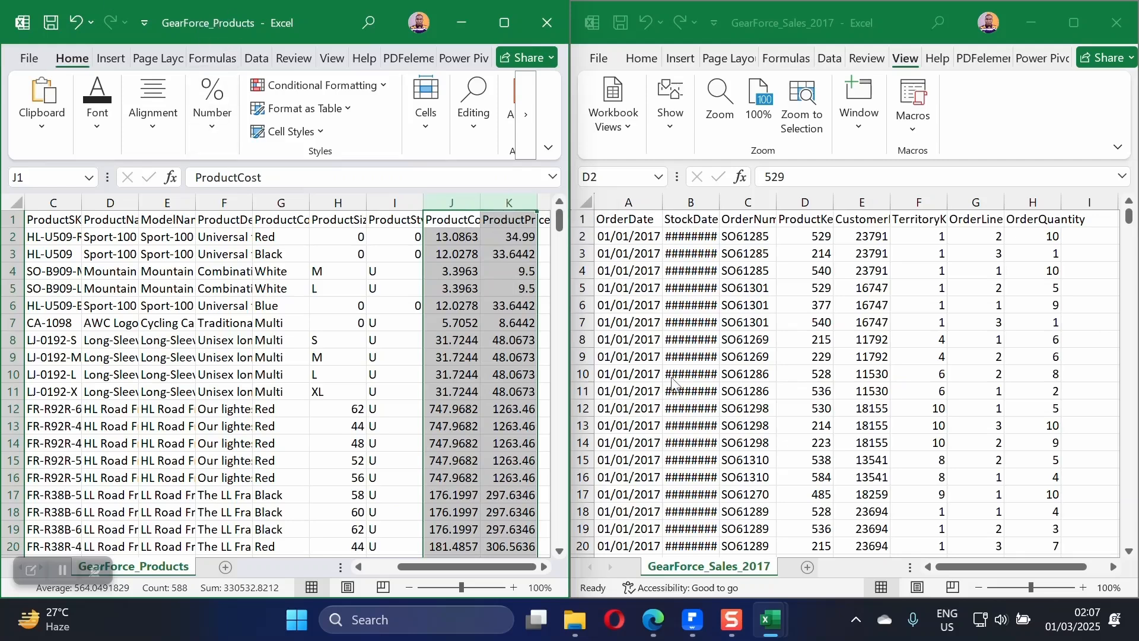
pyautogui.click(470, 222)
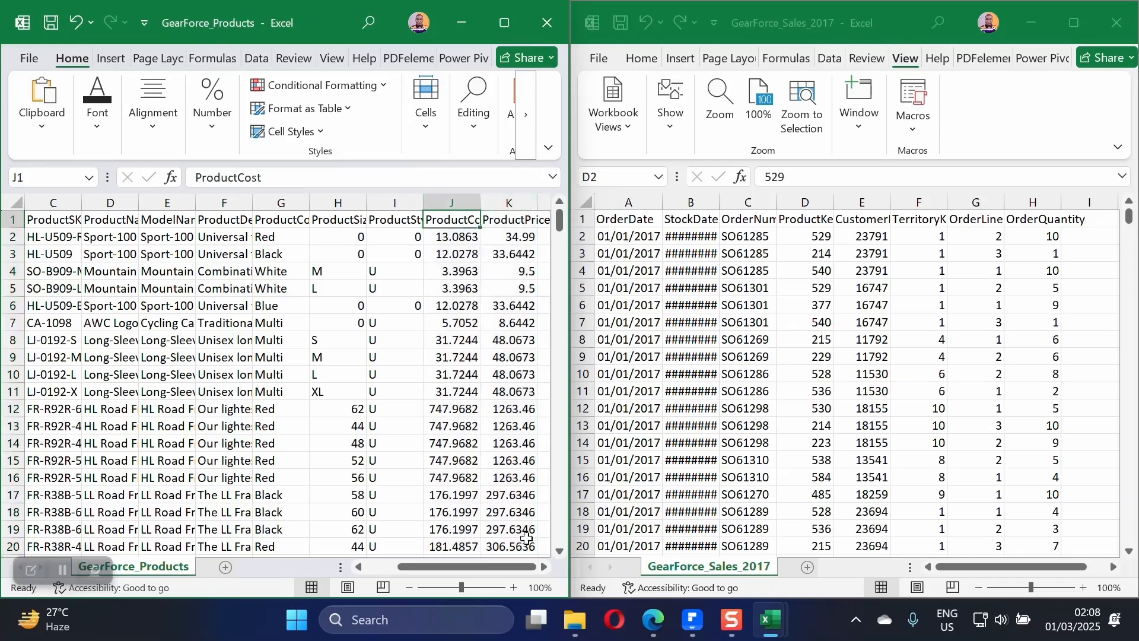
# - Return to the first product columns and match ProductKey in GearForce_Products against ProductKey in GearForce_Sales_2017
pyautogui.moveTo(504, 561); pyautogui.dragTo(446, 562)
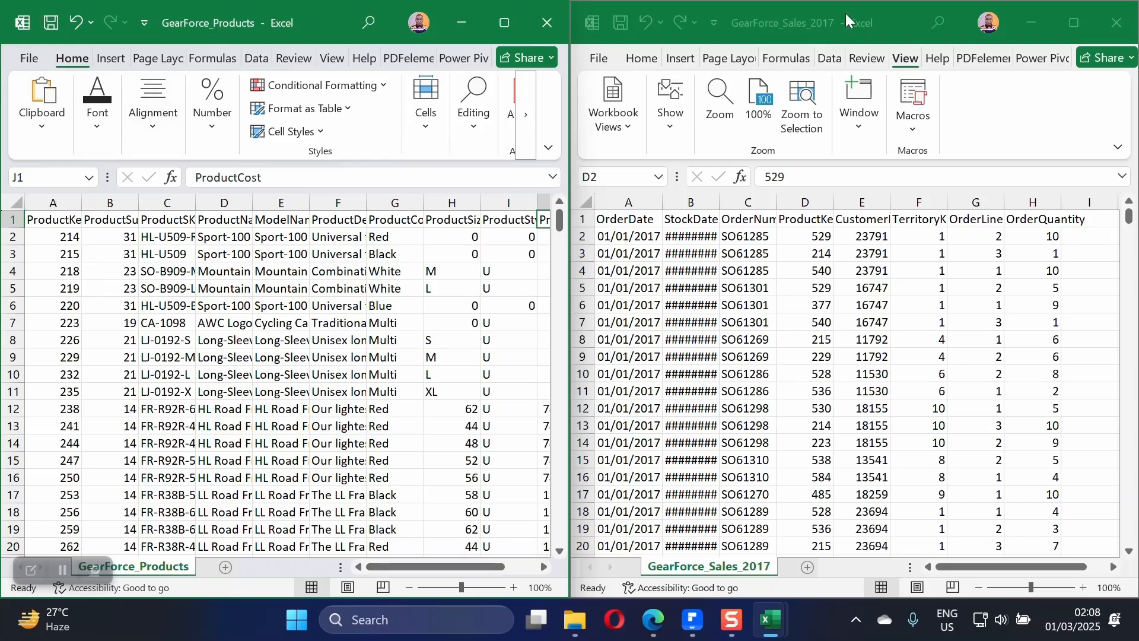
pyautogui.click(66, 202)
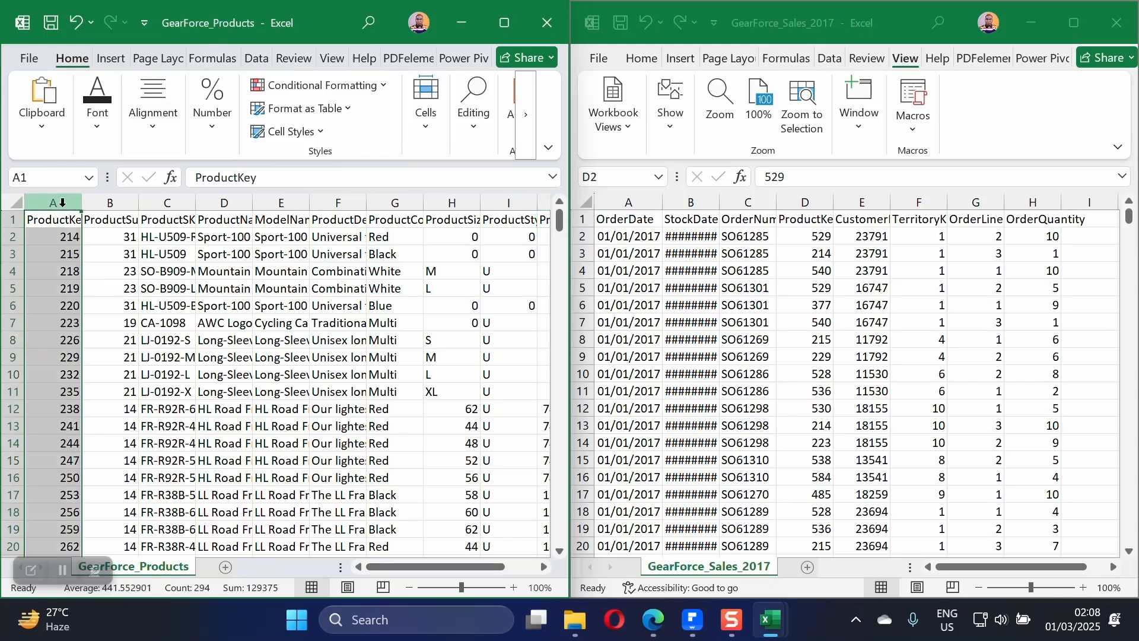
pyautogui.click(806, 202)
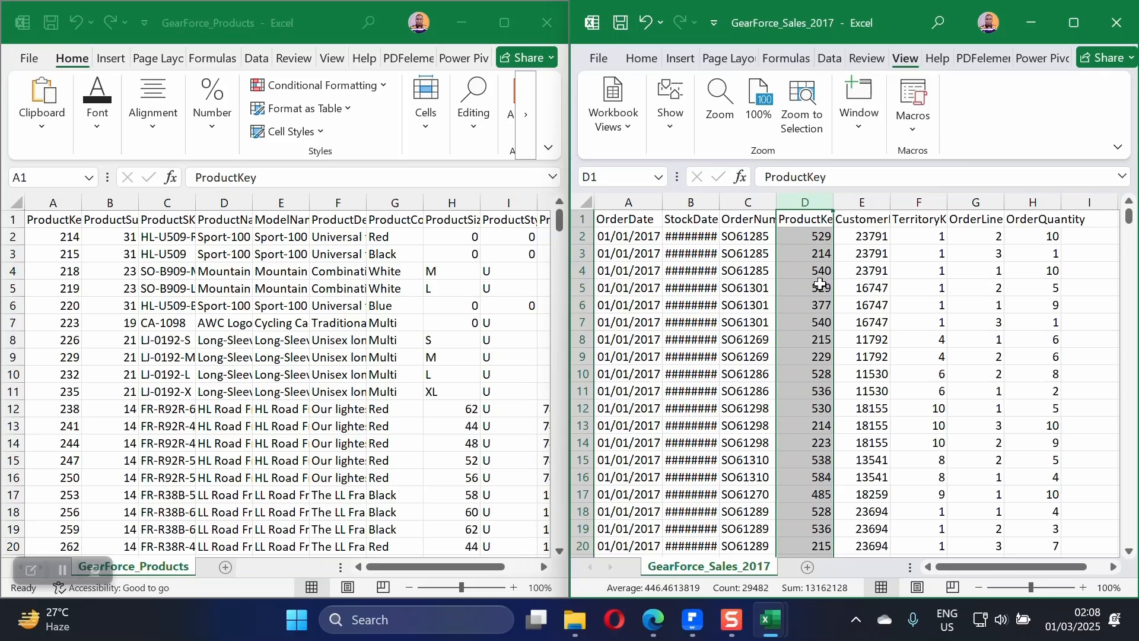
# - Close GearForce_Sales_2017 without saving and arrange GearForce_Sales_2016 side by side with GearForce_Products
pyautogui.click(1129, 24)
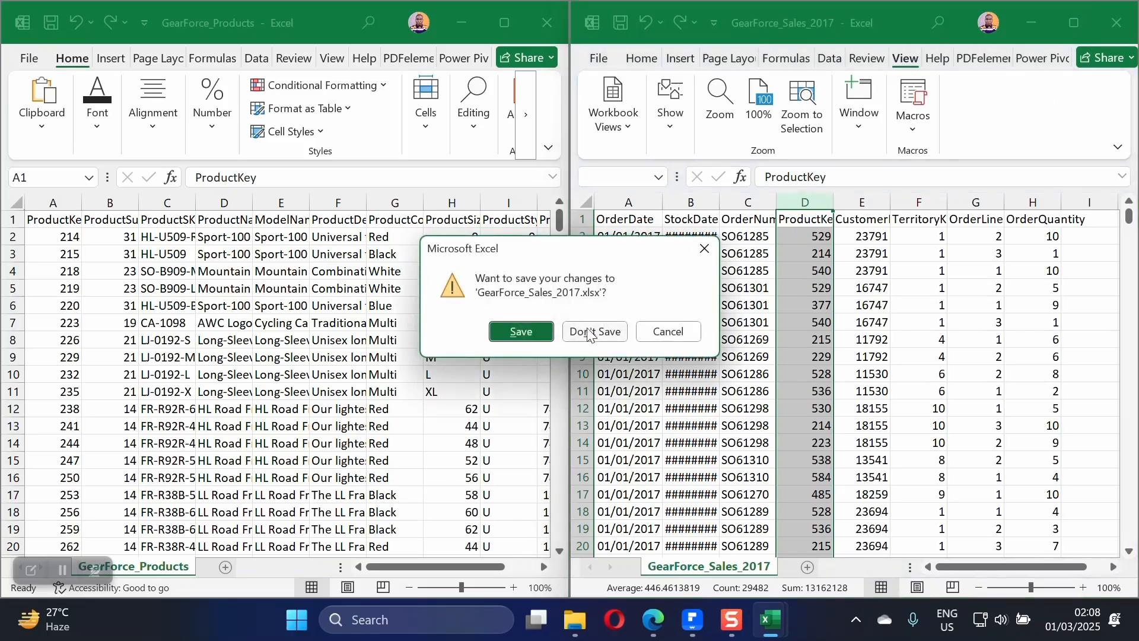
pyautogui.click(594, 331)
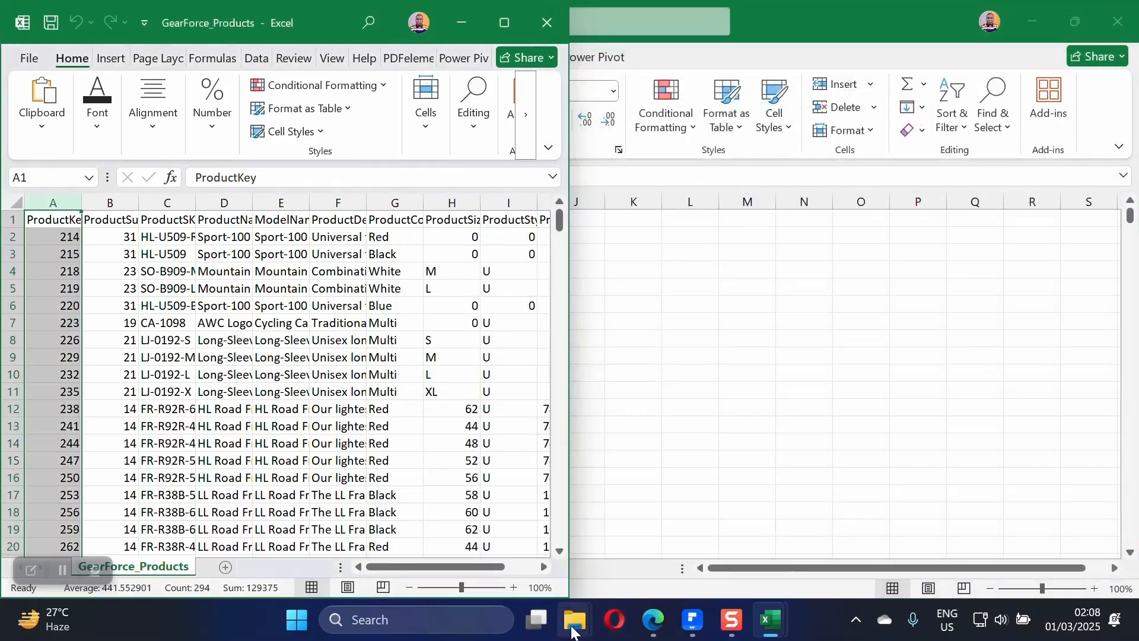
pyautogui.moveTo(575, 620)
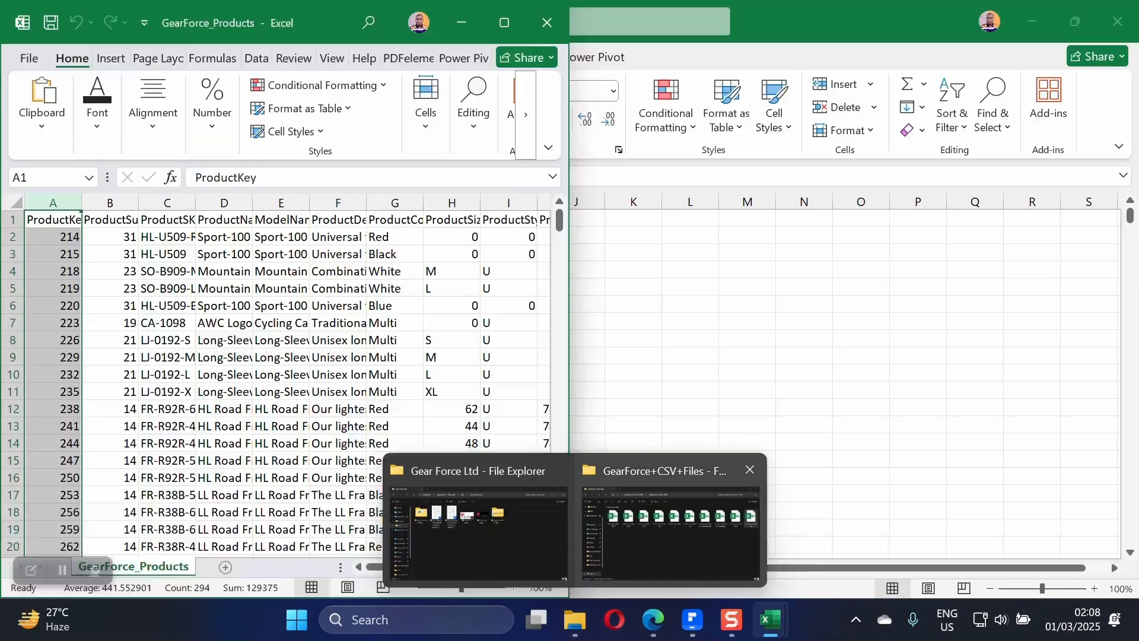
pyautogui.moveTo(769, 619)
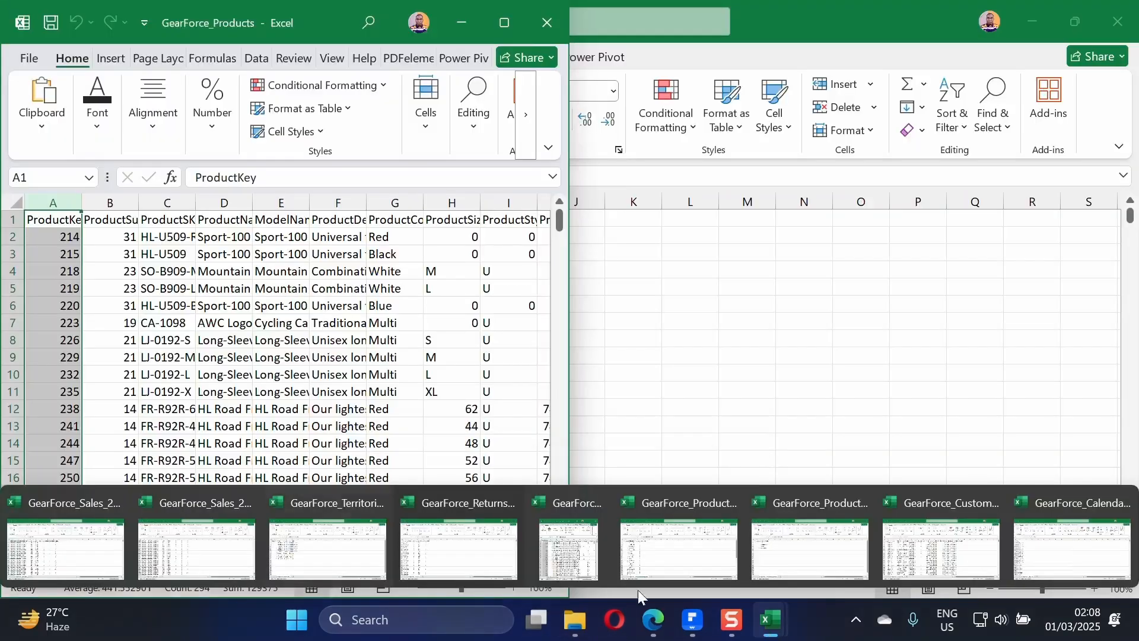
pyautogui.click(70, 525)
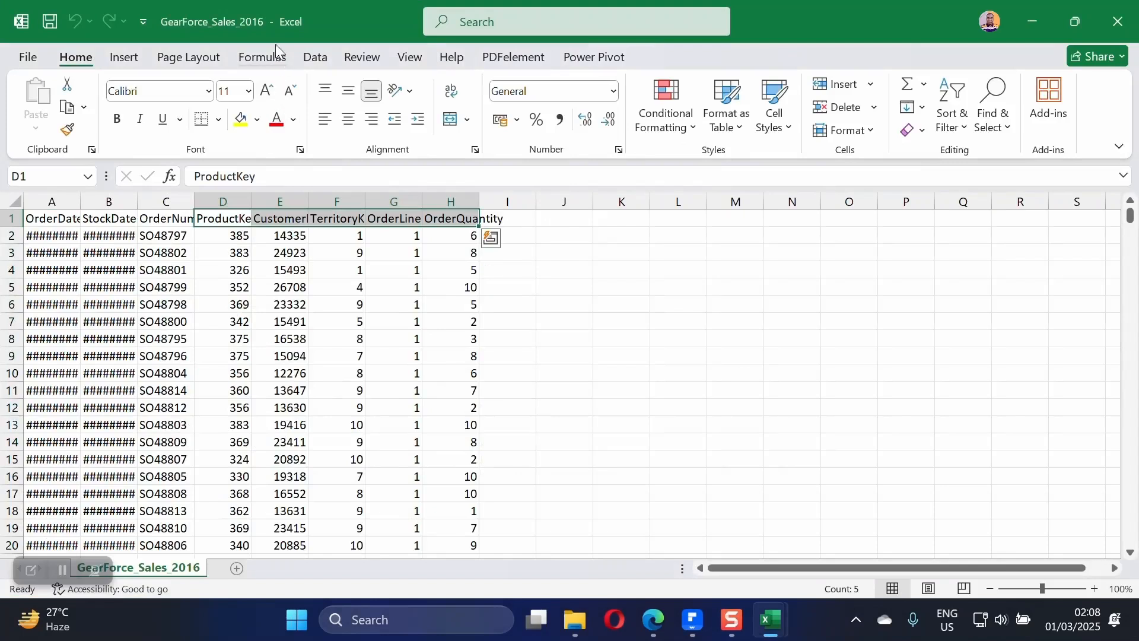
pyautogui.moveTo(1073, 26)
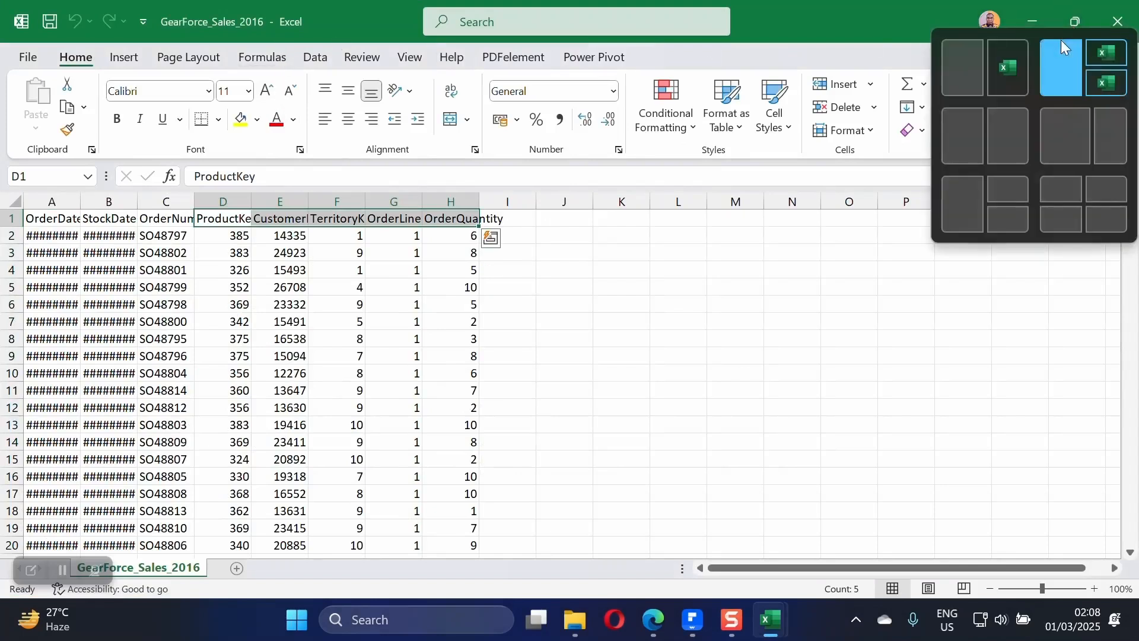
pyautogui.click(952, 92)
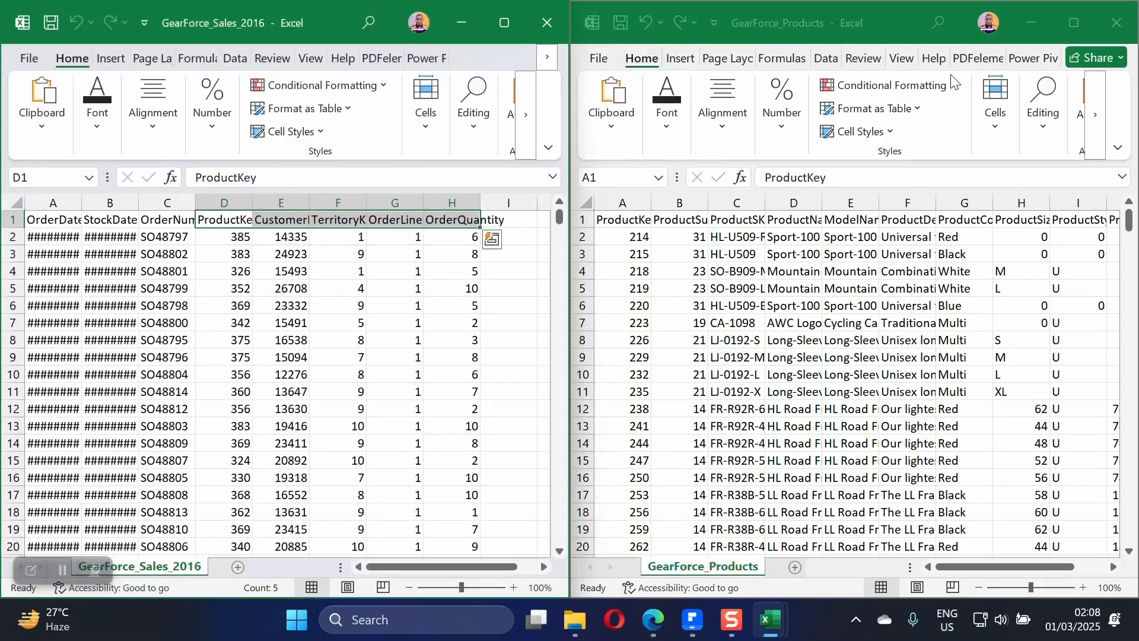
# - Compare the ProductKey column in GearForce_Sales_2016 with the ProductKey column in GearForce_Products
pyautogui.click(805, 13)
pyautogui.hotkey('ctrl', 'space')
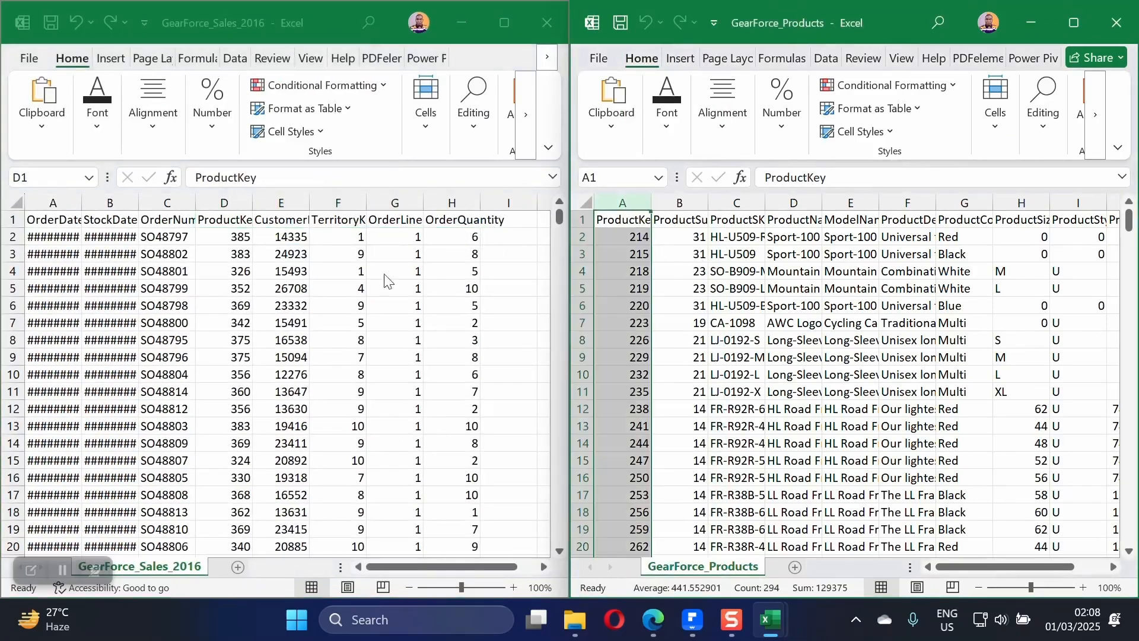
pyautogui.click(232, 232)
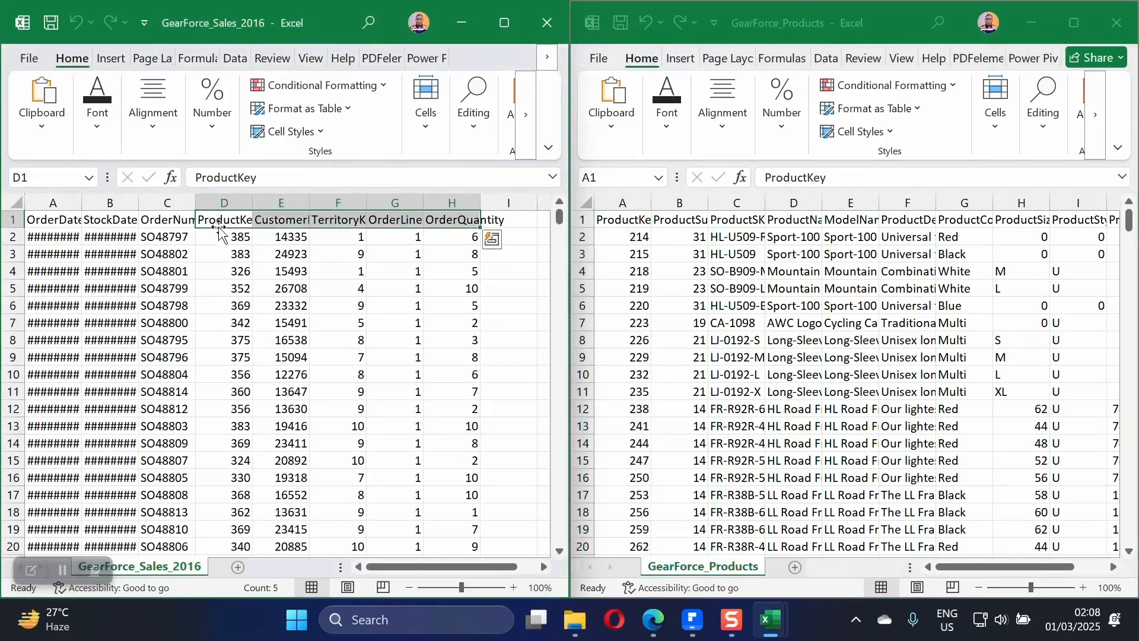
pyautogui.click(222, 219)
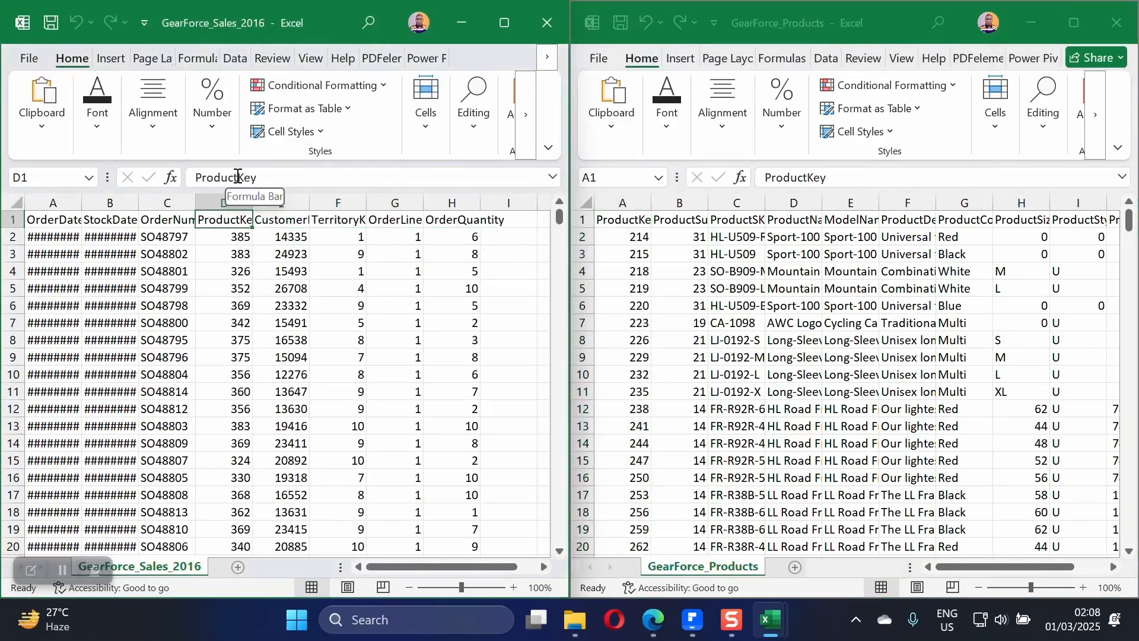
pyautogui.click(630, 220)
pyautogui.hotkey('ctrl', 'shift', 'Down')
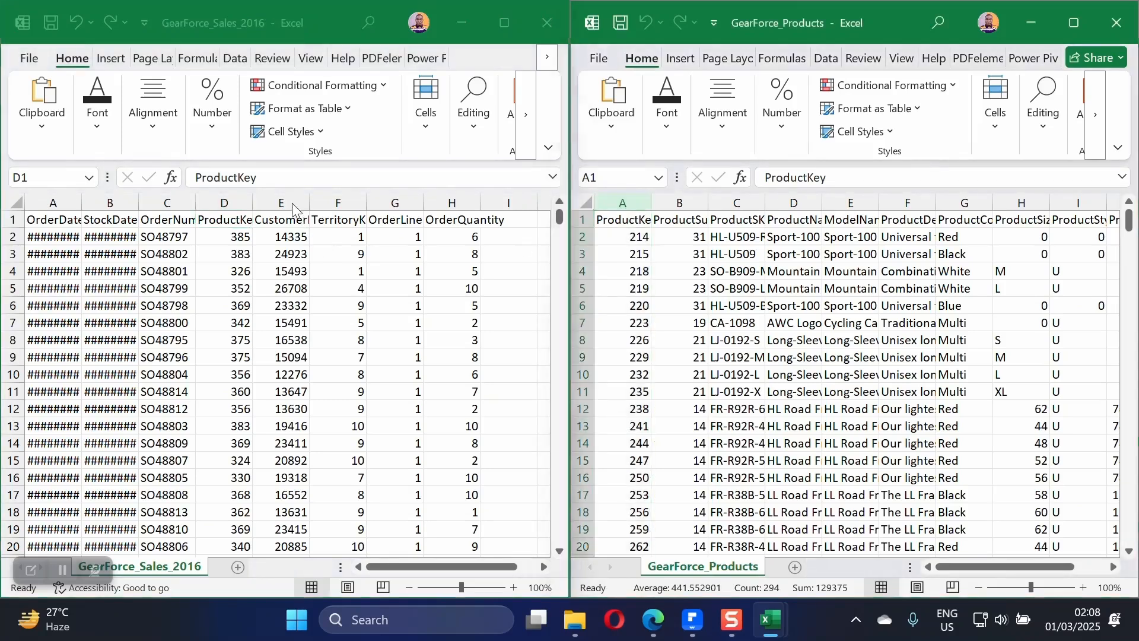
pyautogui.click(237, 217)
pyautogui.hotkey('ctrl', 'shift', 'Down')
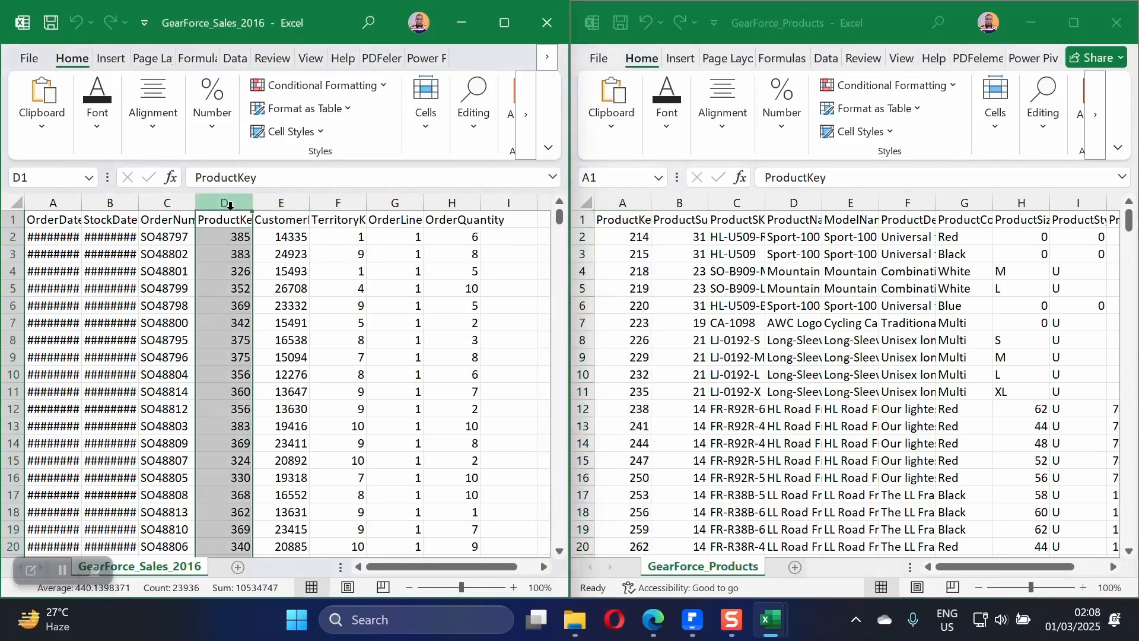
# - Check further down both ProductKey columns whether keys repeat in GearForce_Sales_2016 compared with those in GearForce_Products
pyautogui.click(638, 239)
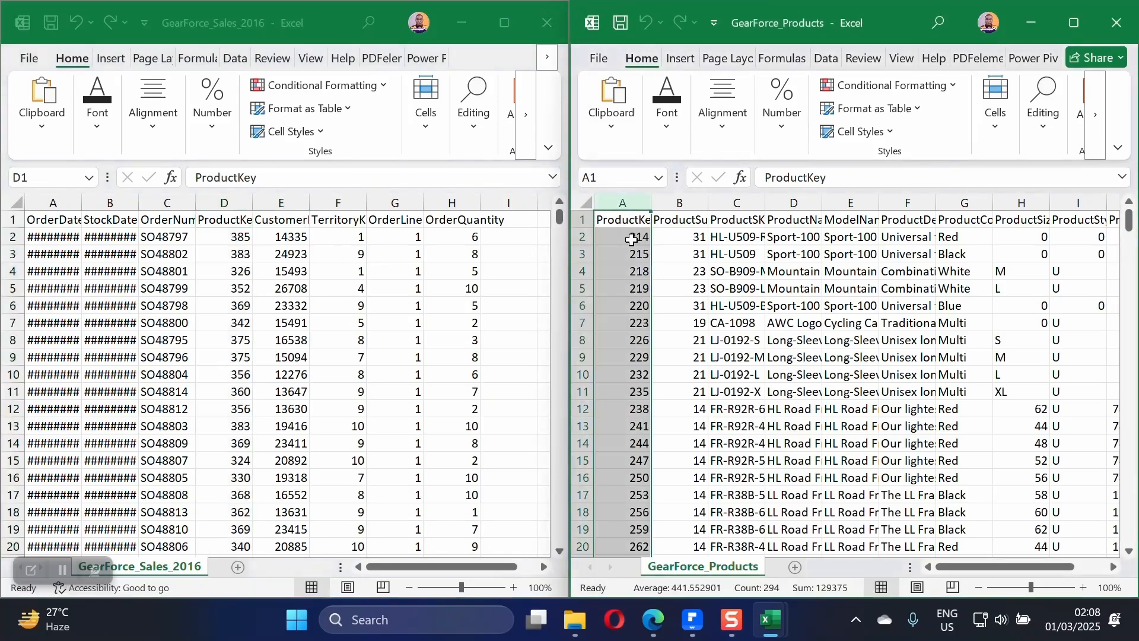
pyautogui.scroll(-4, 223, 274)
pyautogui.click(222, 261)
pyautogui.scroll(-20, 222, 258)
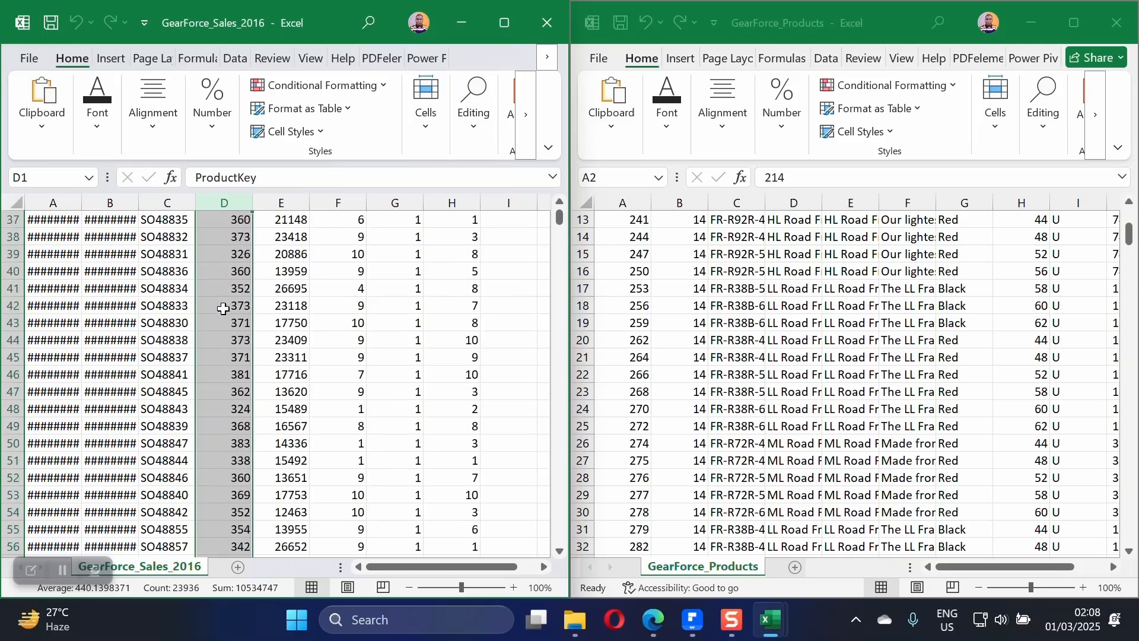
pyautogui.scroll(-14, 223, 333)
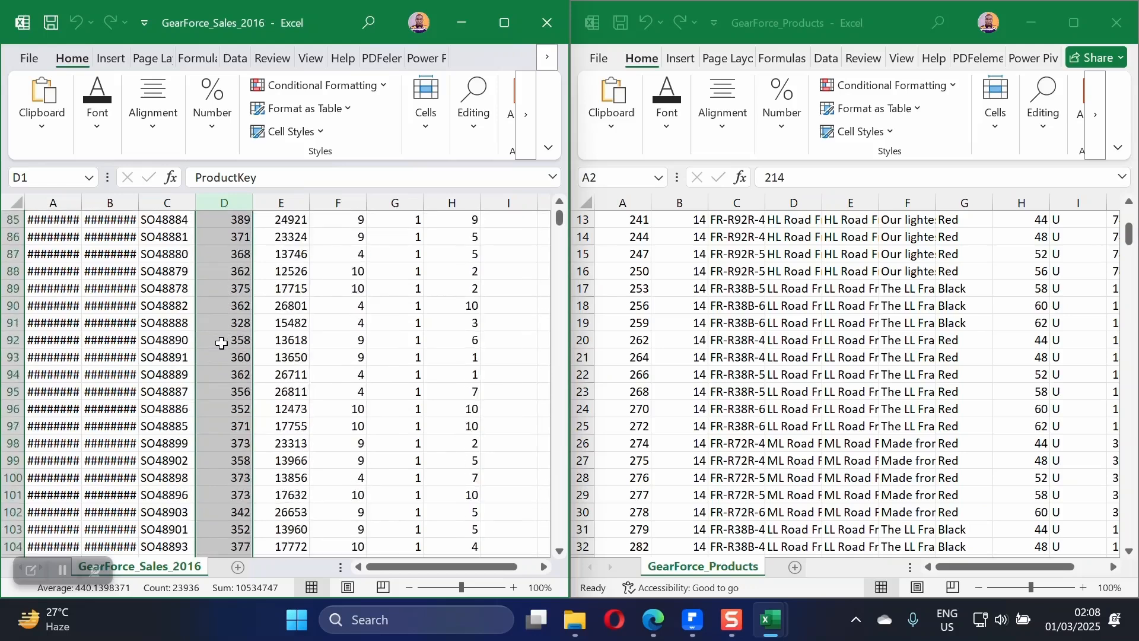
pyautogui.scroll(-7, 231, 356)
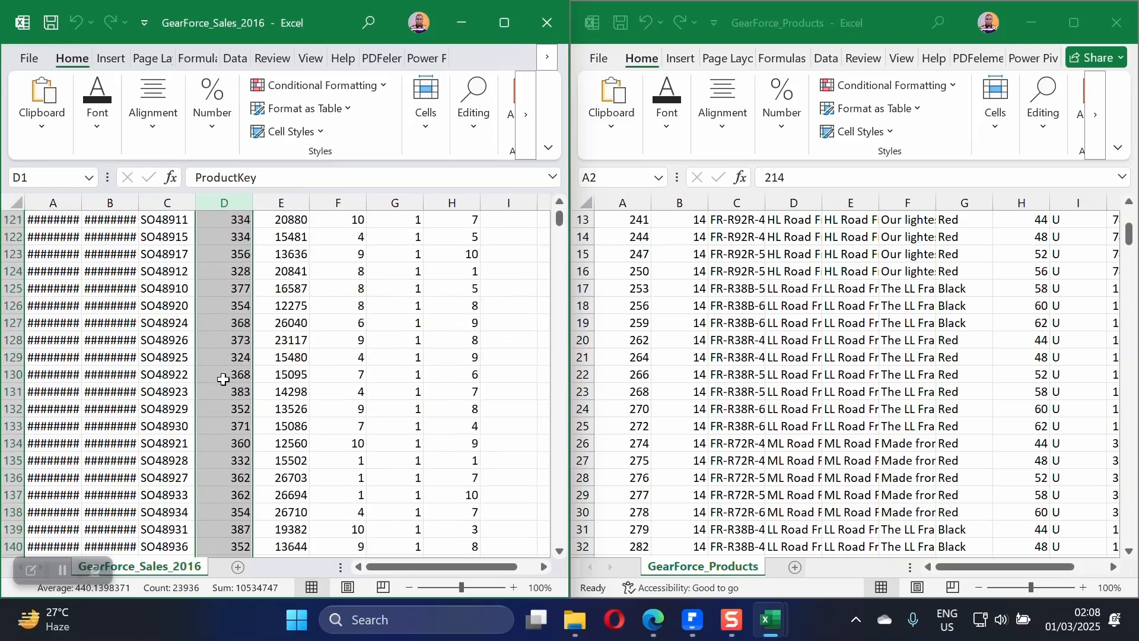
pyautogui.scroll(-3, 241, 363)
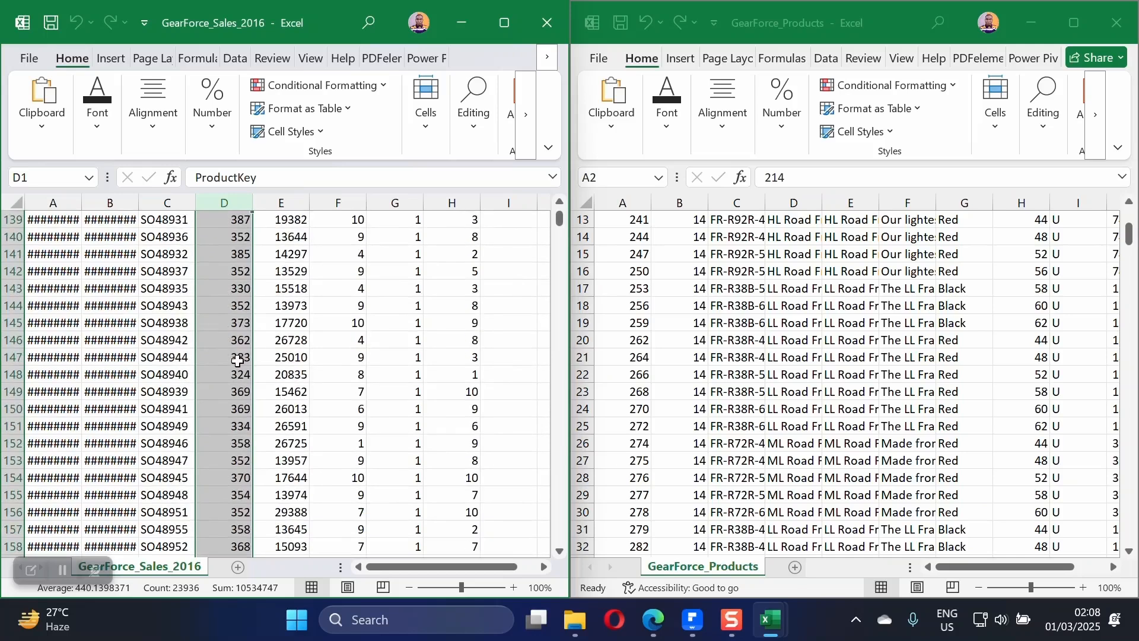
pyautogui.click(717, 347)
pyautogui.moveTo(634, 267); pyautogui.dragTo(610, 413)
pyautogui.moveTo(234, 237); pyautogui.dragTo(211, 389)
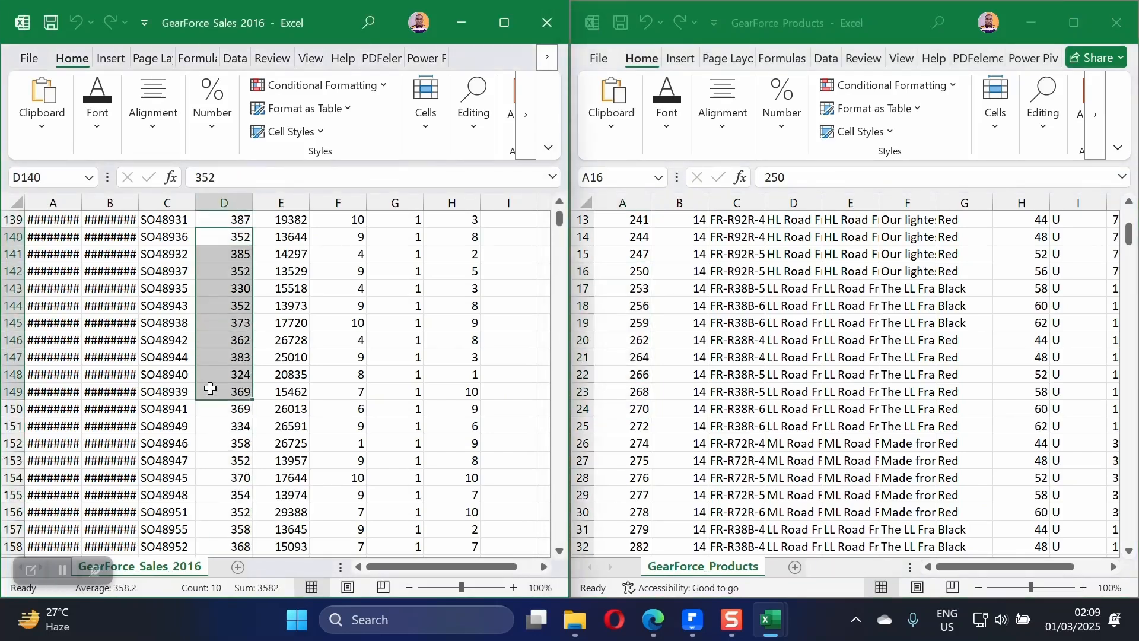
# - Select the whole ProductKey column in GearForce_Sales_2016 and in GearForce_Products to compare them, returning to the product headers
pyautogui.click(238, 202)
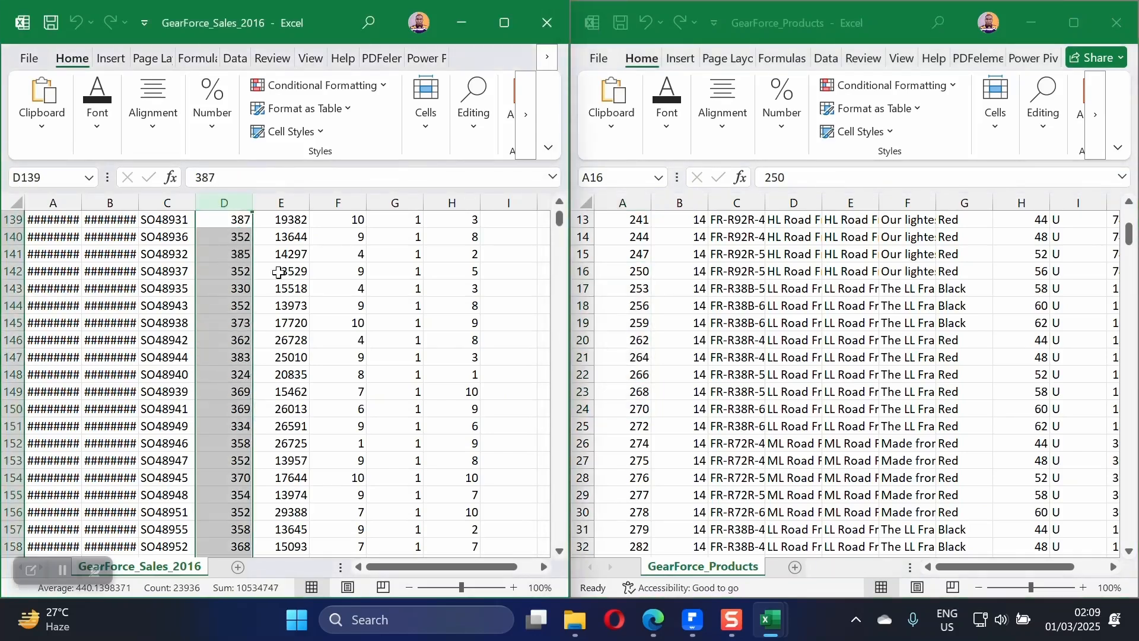
pyautogui.click(627, 202)
pyautogui.click(628, 202)
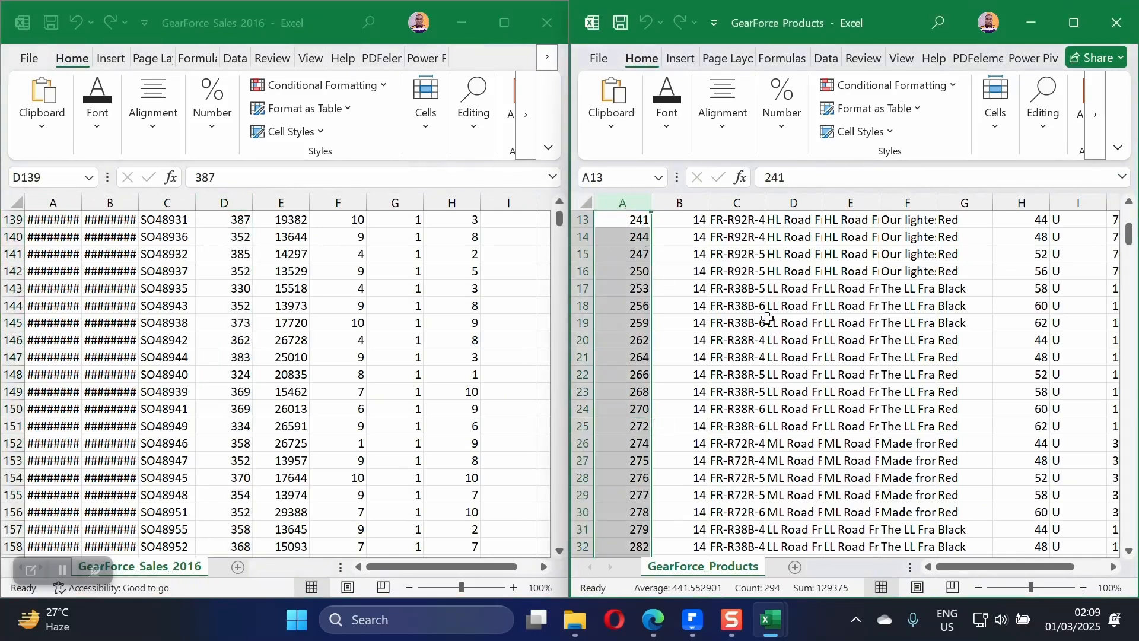
pyautogui.scroll(4, 366, 376)
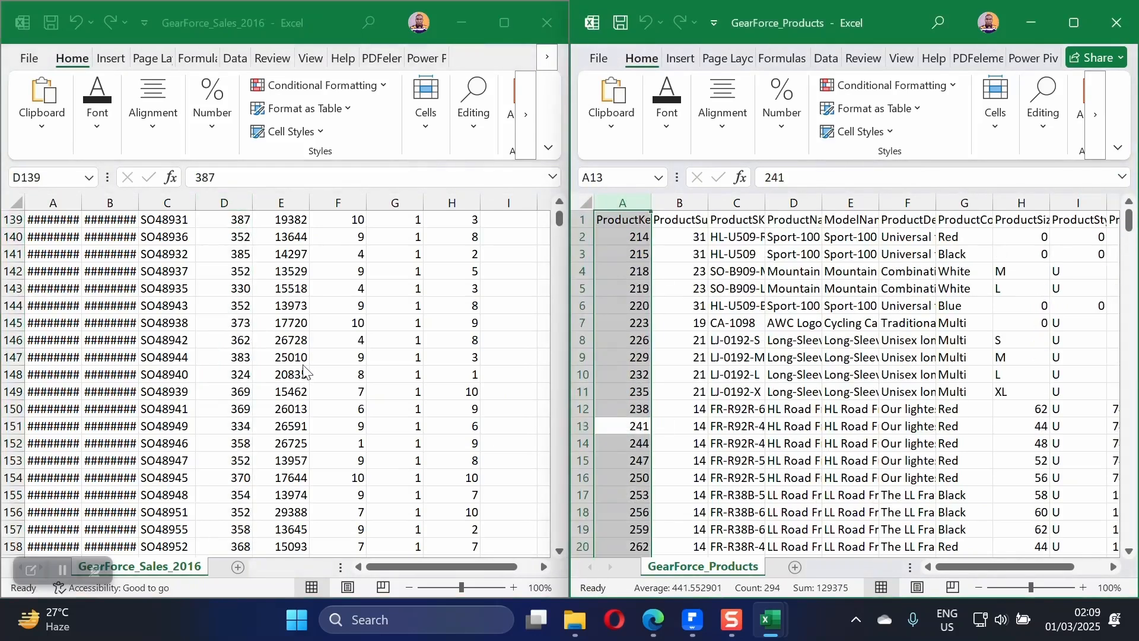
# - Return to the header row of GearForce_Sales_2016 and inspect its ProductKey column and CustomerKey header
pyautogui.click(313, 353)
pyautogui.scroll(20, 454, 403)
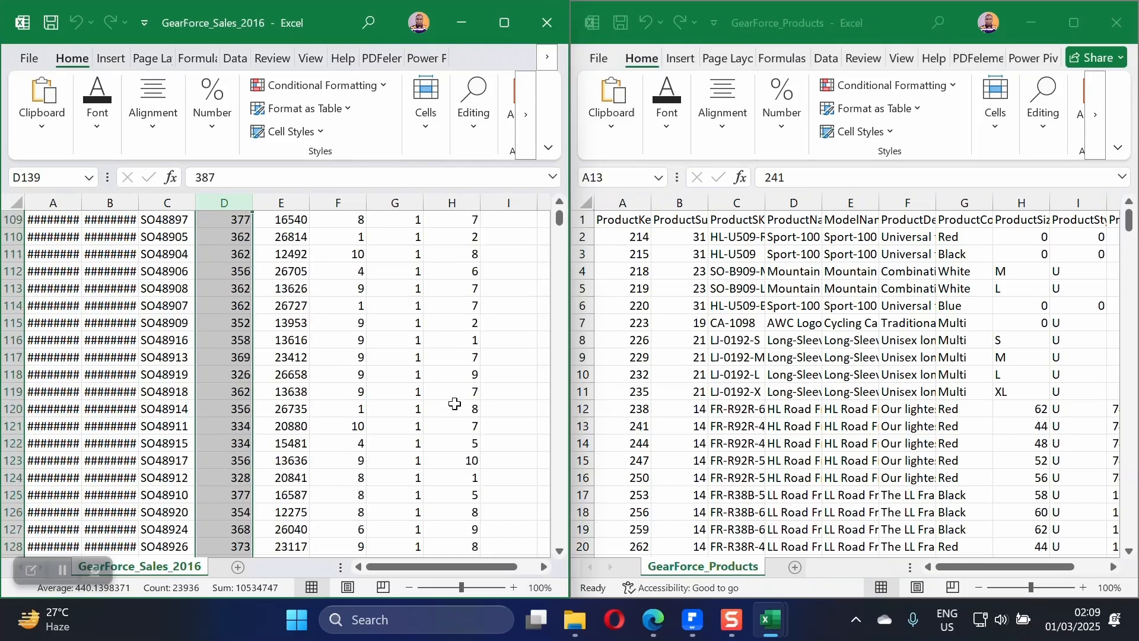
pyautogui.scroll(6, 455, 404)
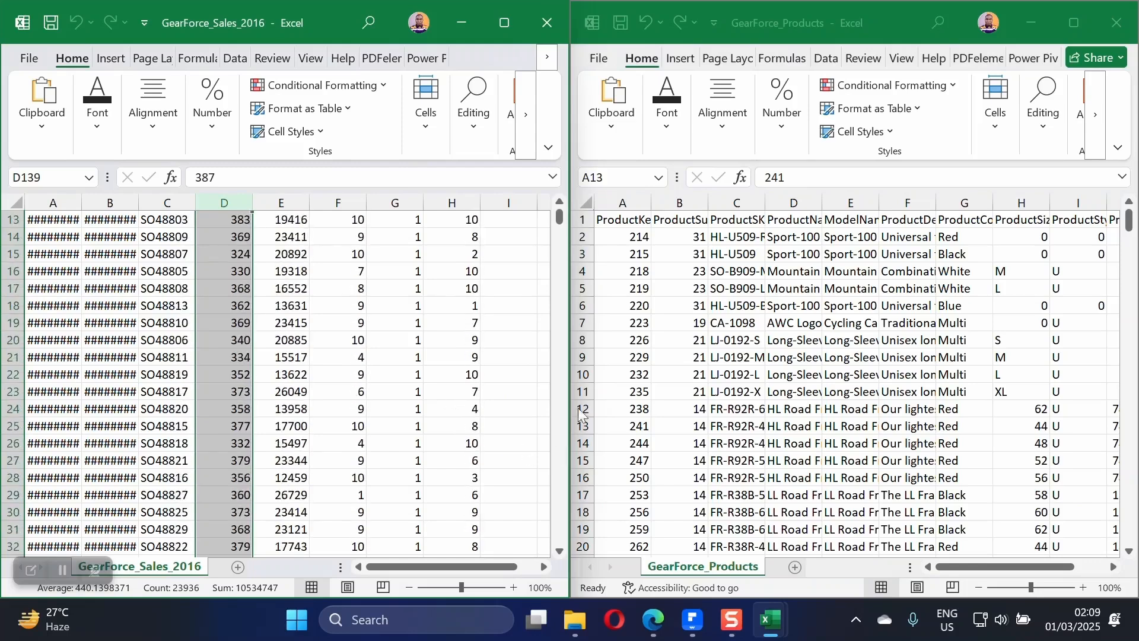
pyautogui.moveTo(559, 225); pyautogui.dragTo(560, 219)
pyautogui.click(225, 203)
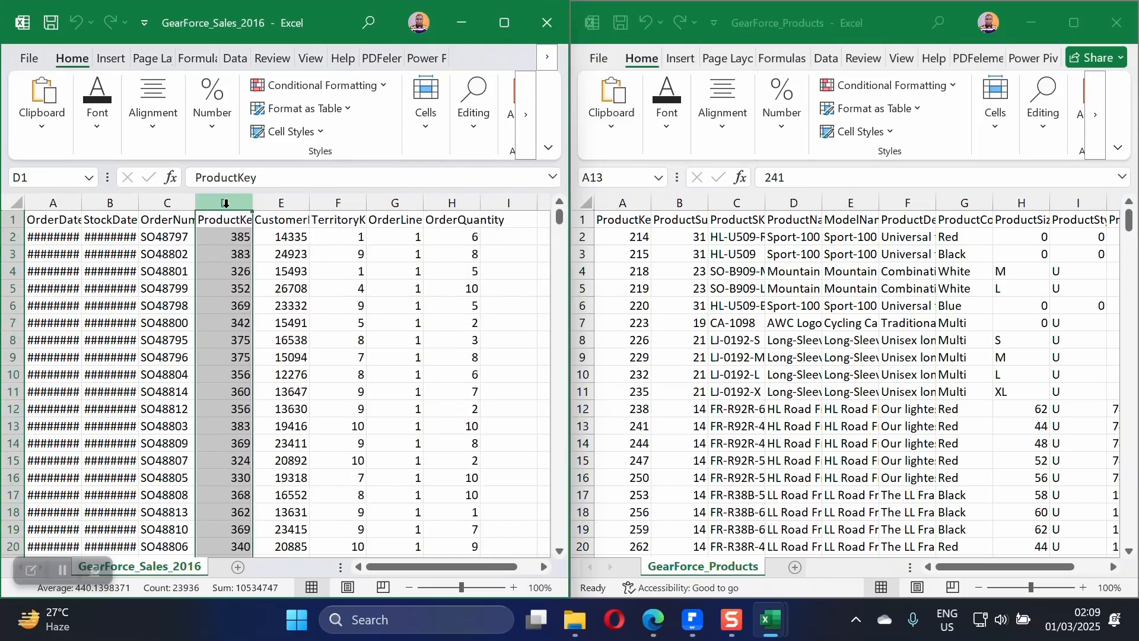
pyautogui.click(283, 219)
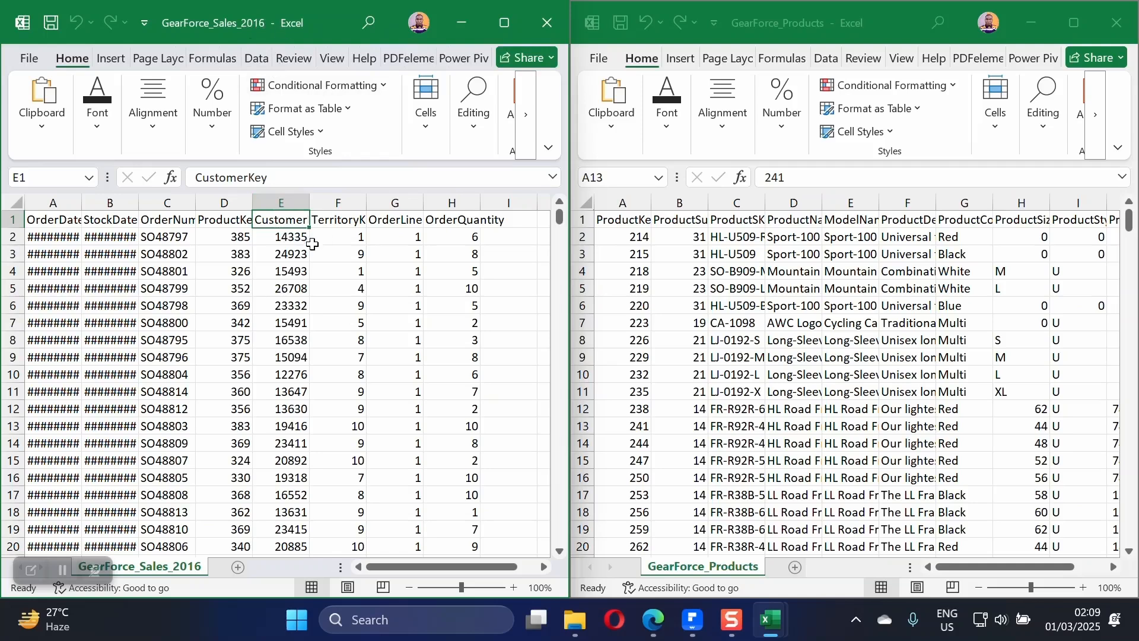
# - Close GearForce_Products and GearForce_Calendar, and fit GearForce_Customers to one half of the screen
pyautogui.click(1118, 22)
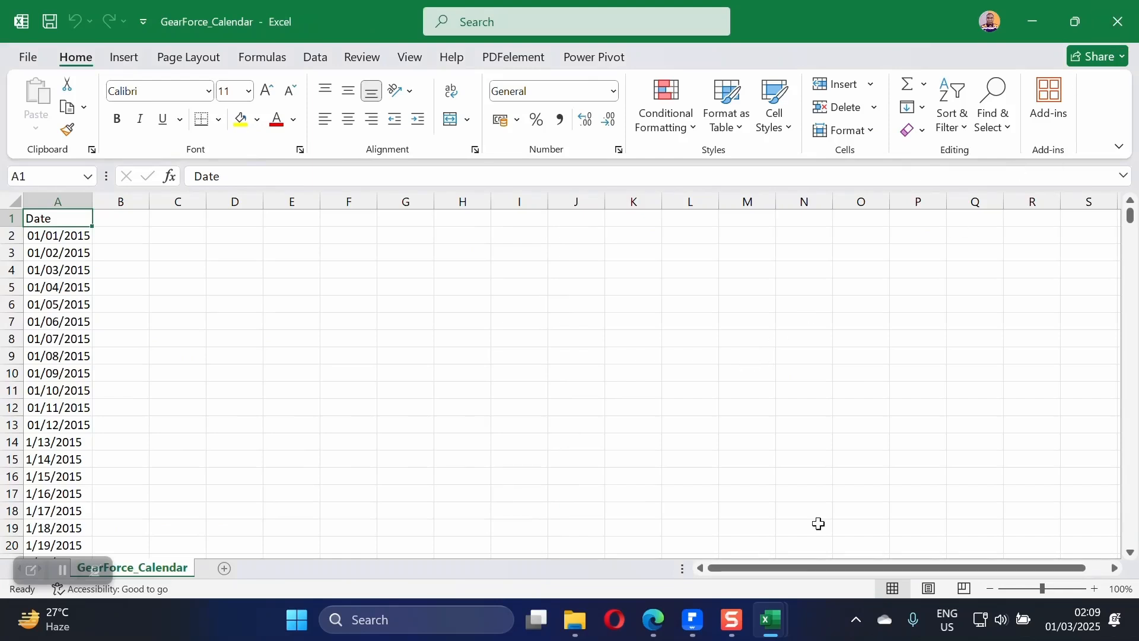
pyautogui.moveTo(771, 619)
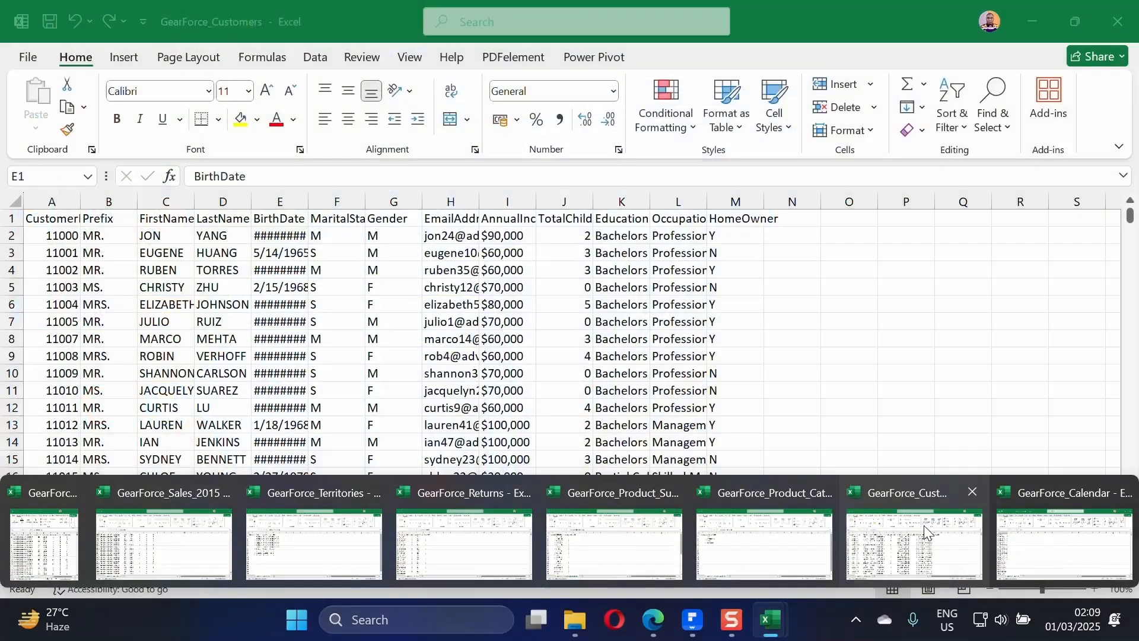
pyautogui.click(926, 531)
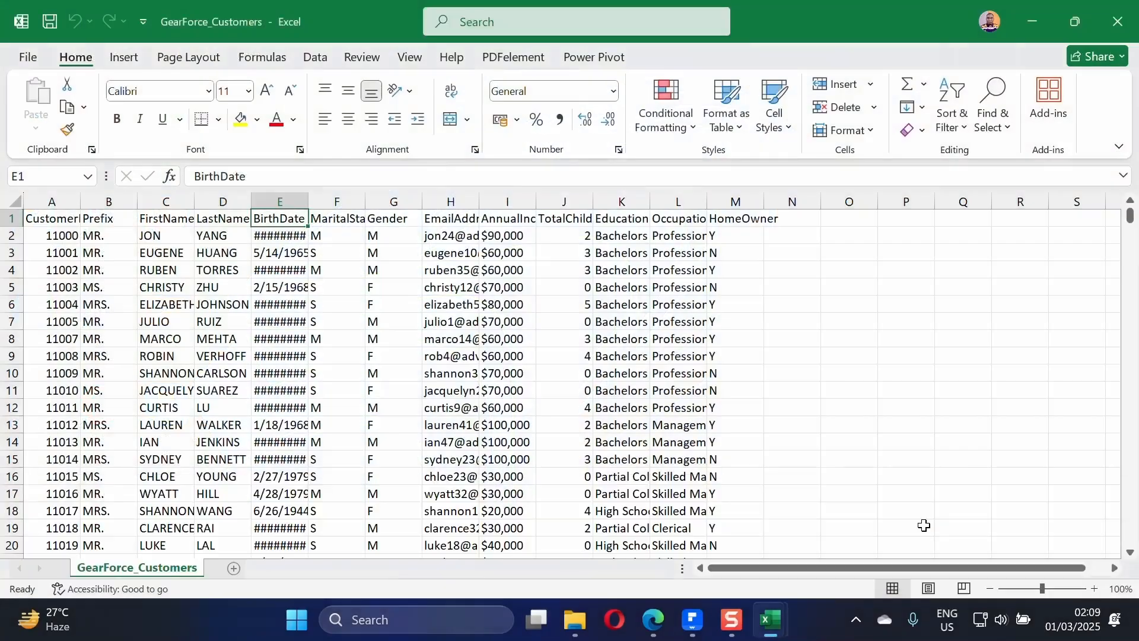
pyautogui.moveTo(1072, 23)
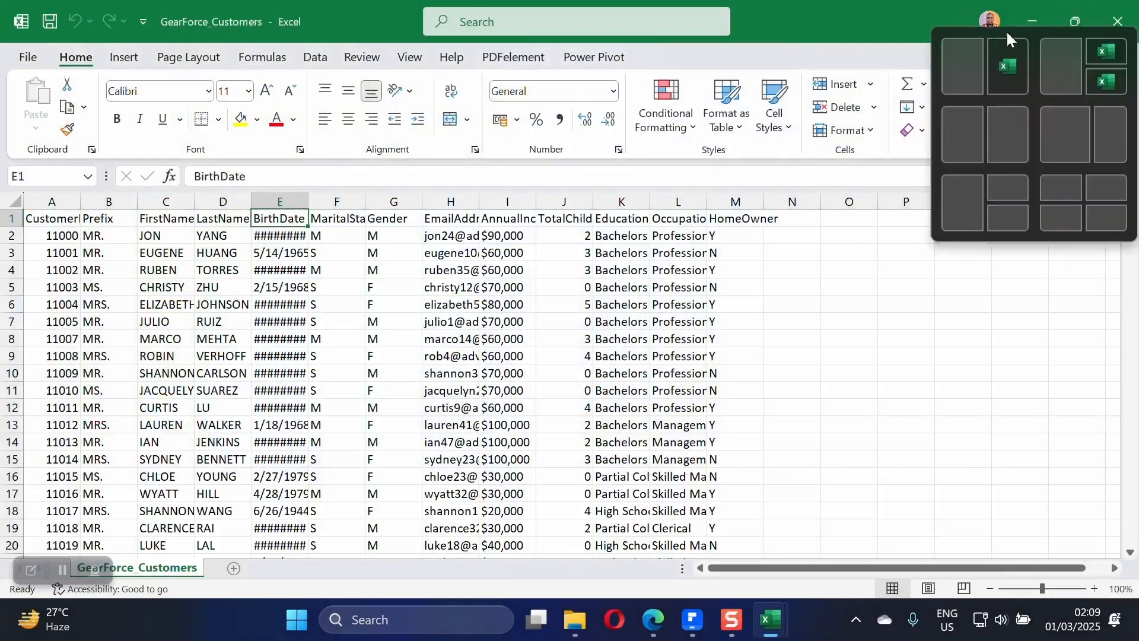
pyautogui.click(948, 56)
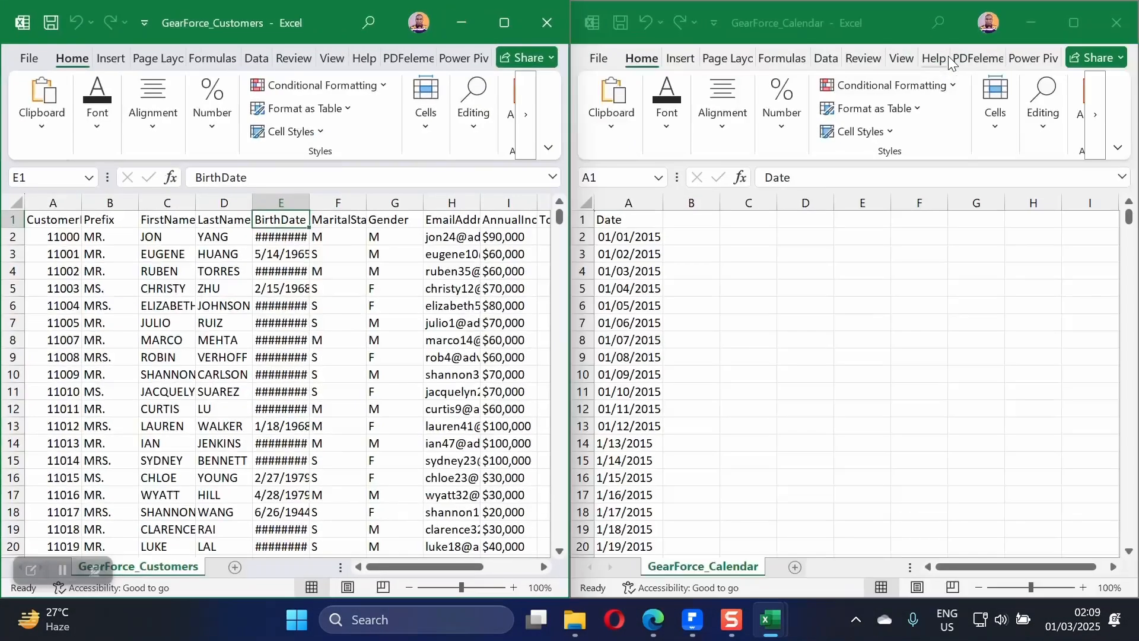
pyautogui.click(1104, 18)
# - Arrange GearForce_Customers side by side with GearForce_Sales_2016
pyautogui.moveTo(732, 630)
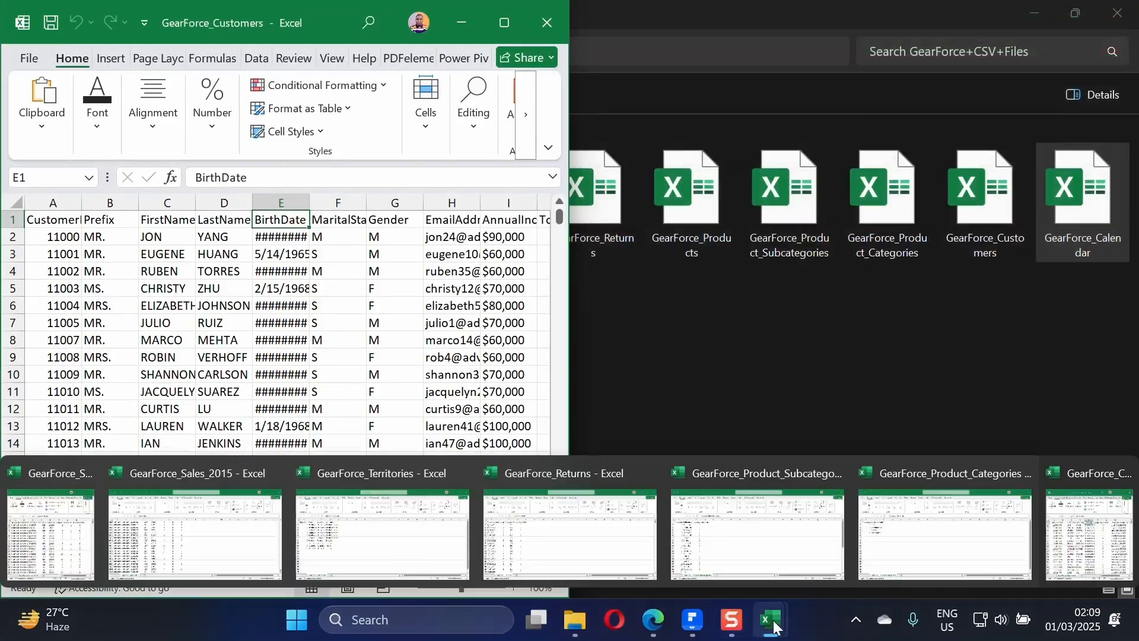
pyautogui.moveTo(290, 10); pyautogui.dragTo(907, 37)
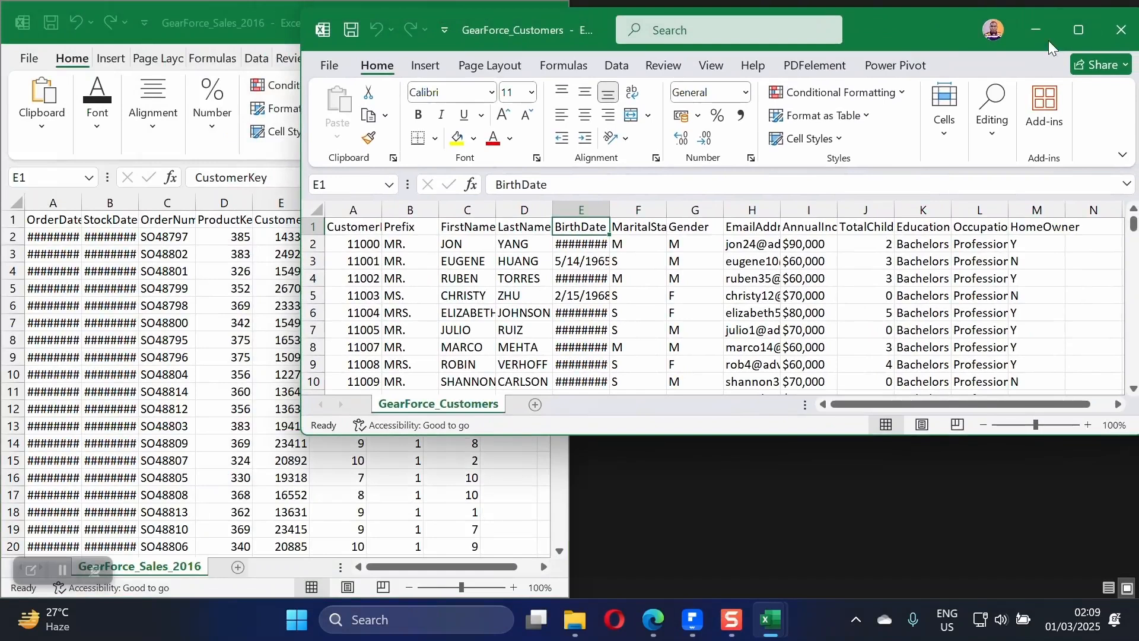
pyautogui.moveTo(1063, 31)
pyautogui.click(973, 69)
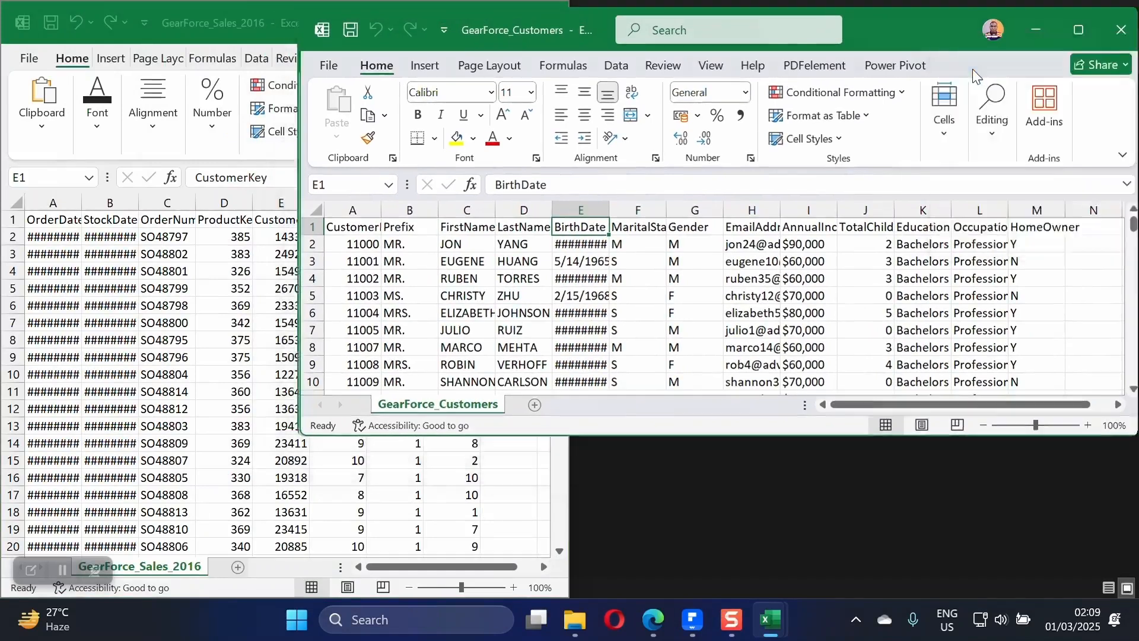
pyautogui.click(670, 349)
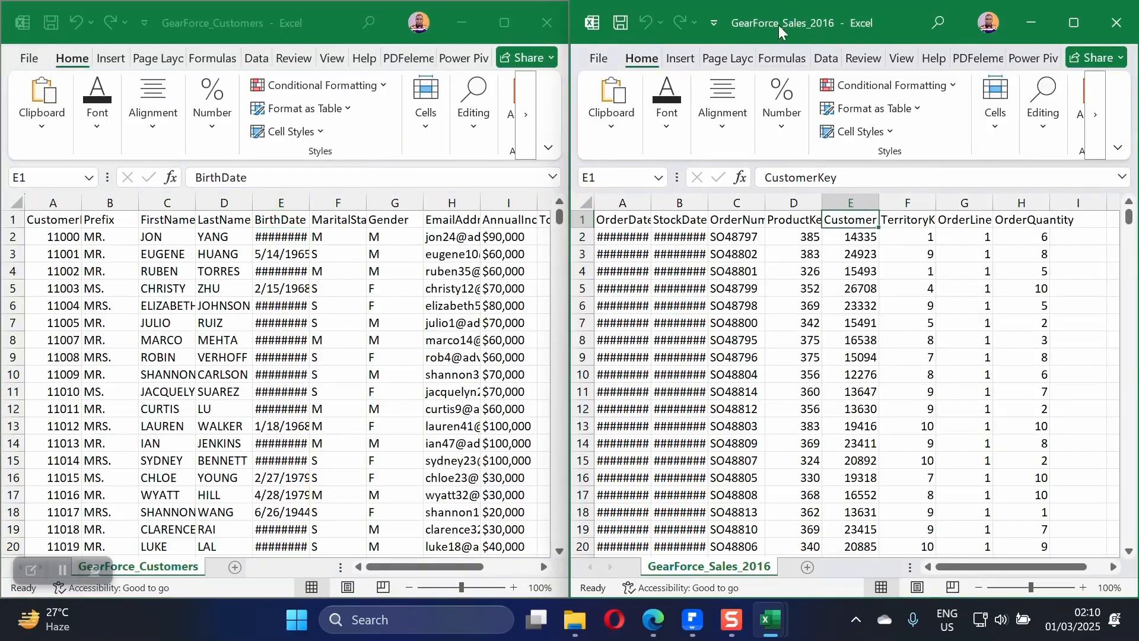
# - Locate the CustomerKey header in both GearForce_Sales_2016 and GearForce_Customers
pyautogui.click(249, 12)
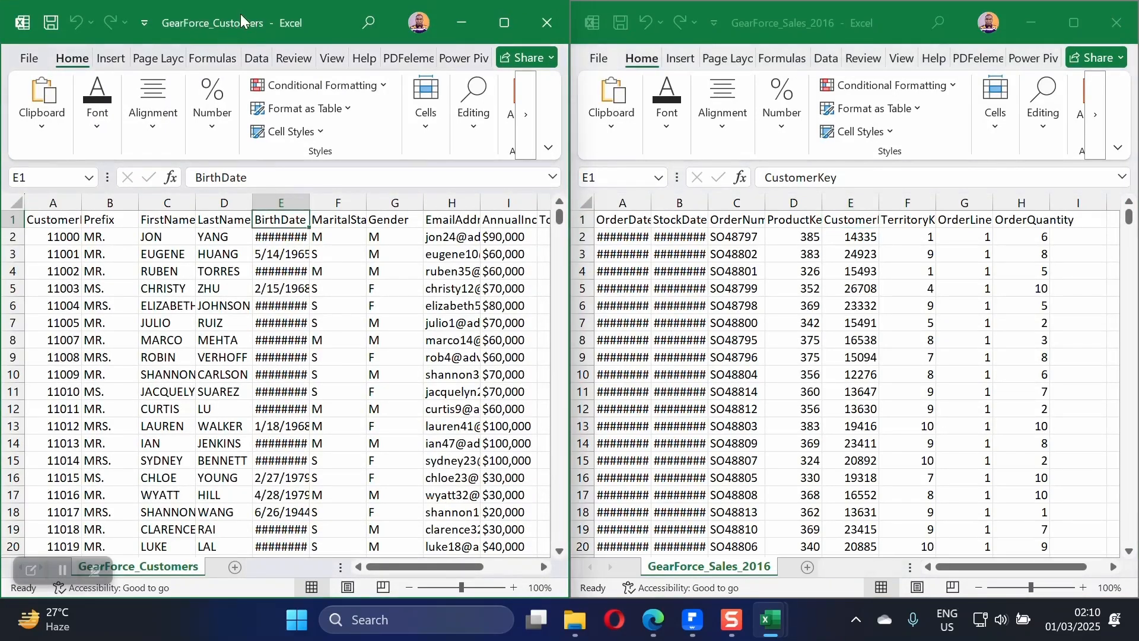
pyautogui.click(794, 219)
pyautogui.click(850, 237)
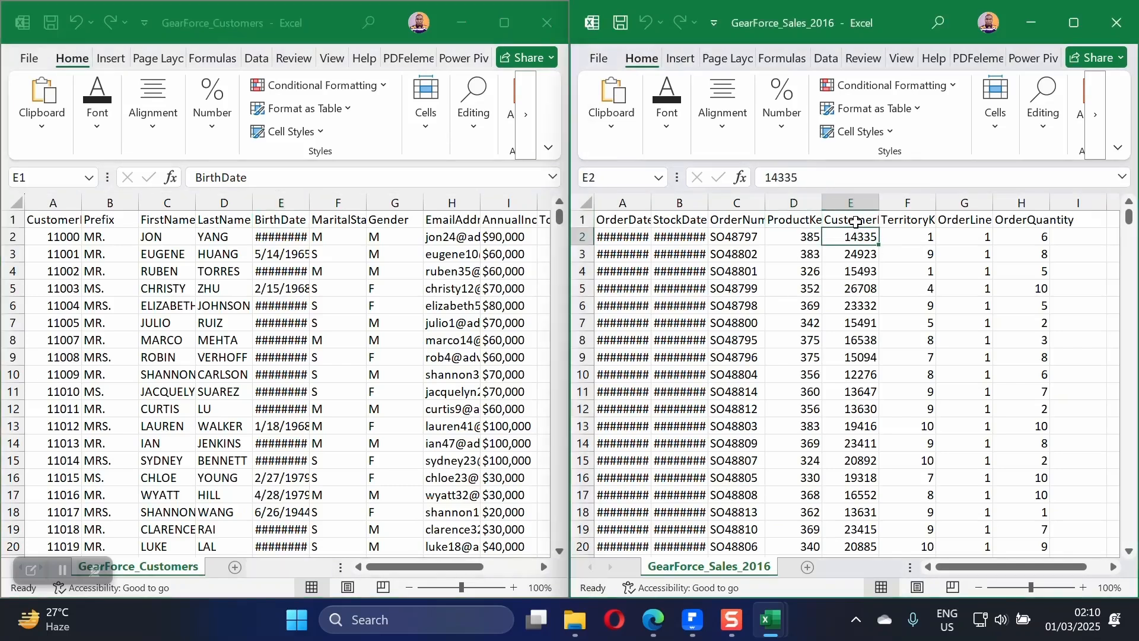
pyautogui.click(856, 222)
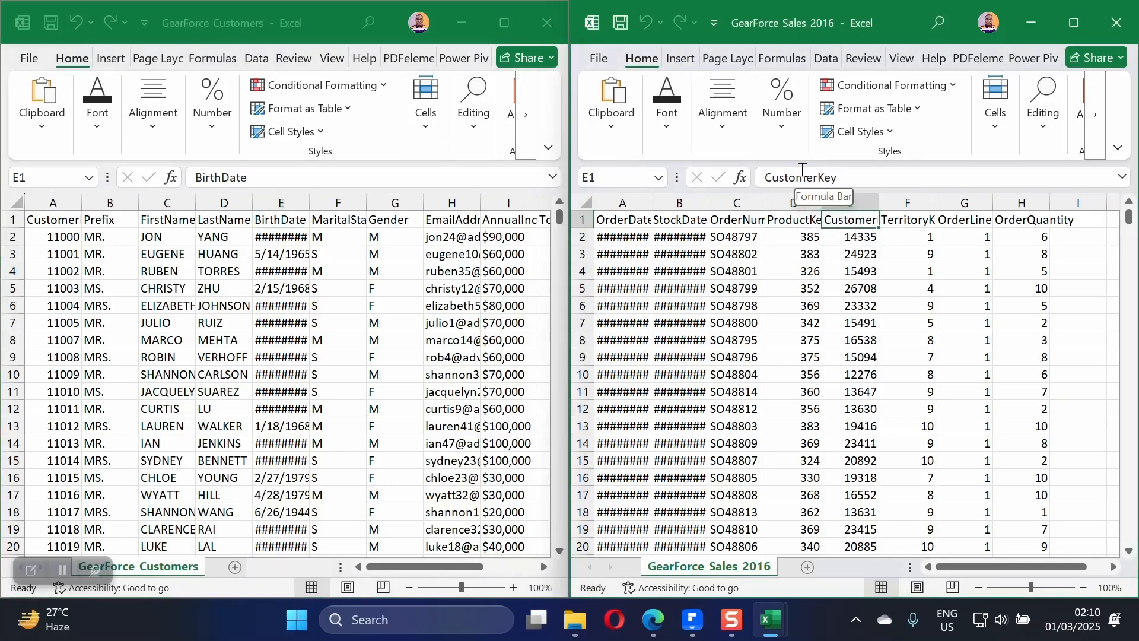
pyautogui.click(249, 251)
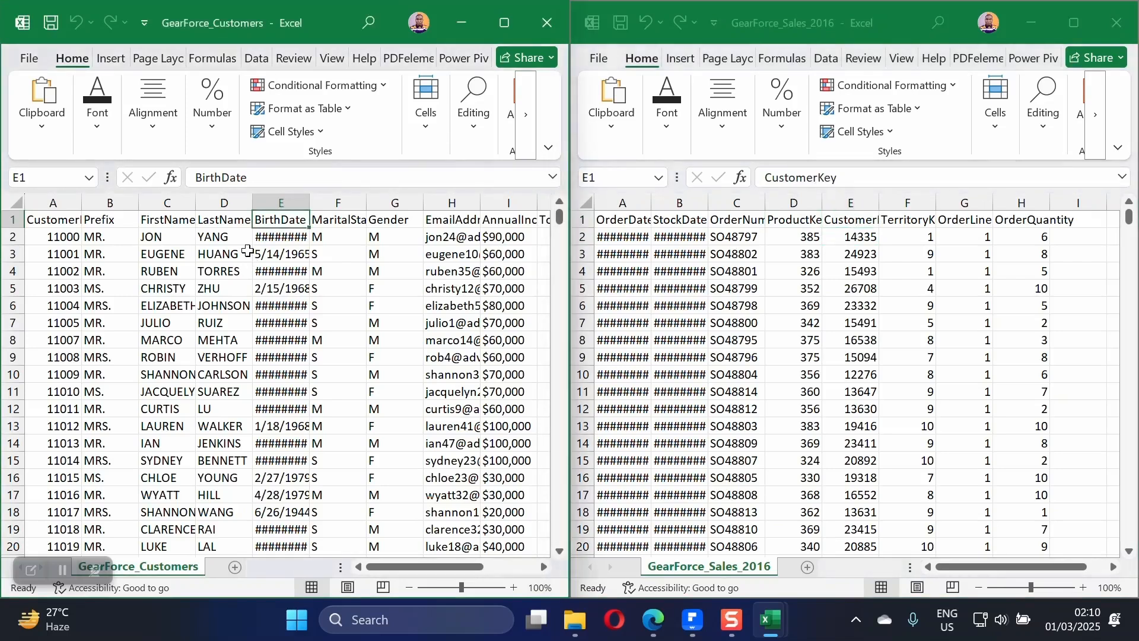
pyautogui.click(76, 226)
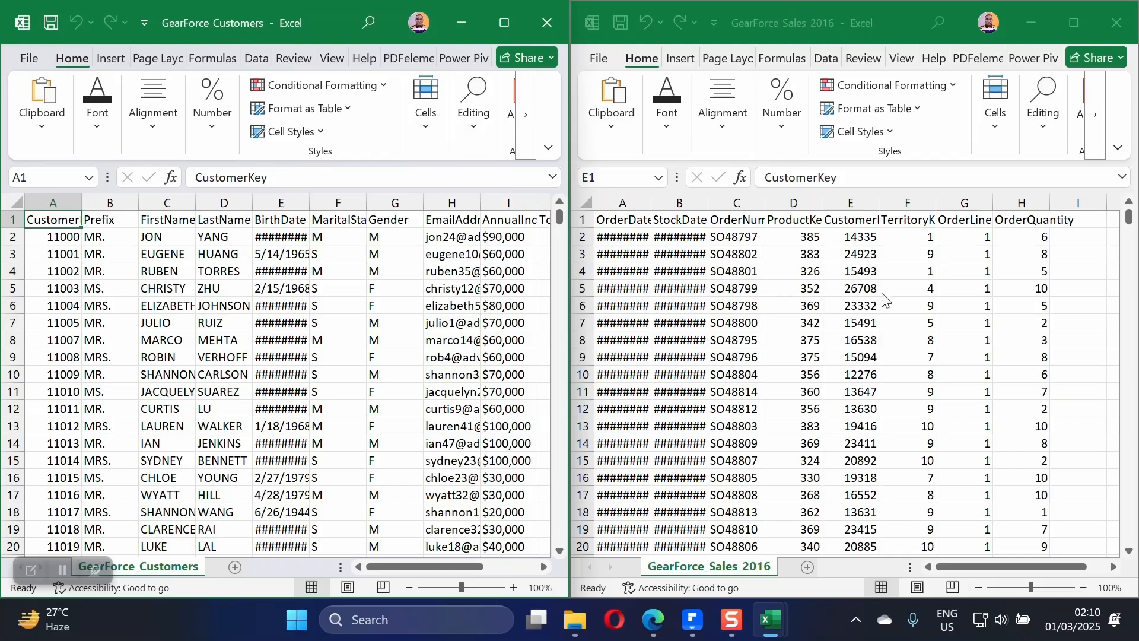
# - Compare the full CustomerKey column in GearForce_Customers with the CustomerKey column in GearForce_Sales_2016
pyautogui.click(56, 202)
pyautogui.click(858, 205)
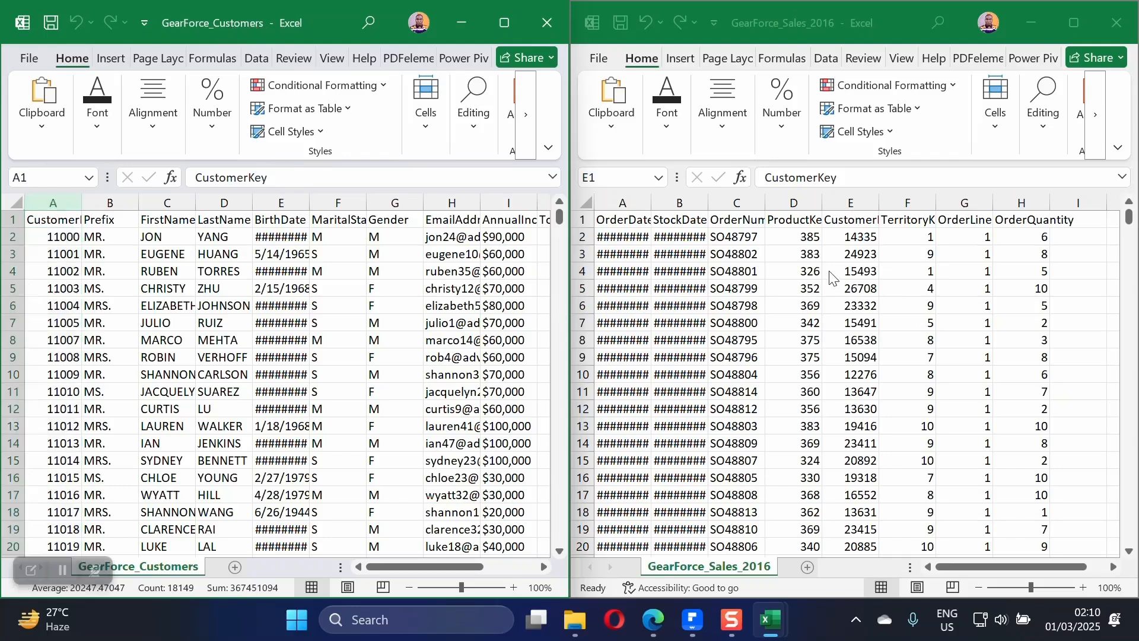
pyautogui.click(859, 206)
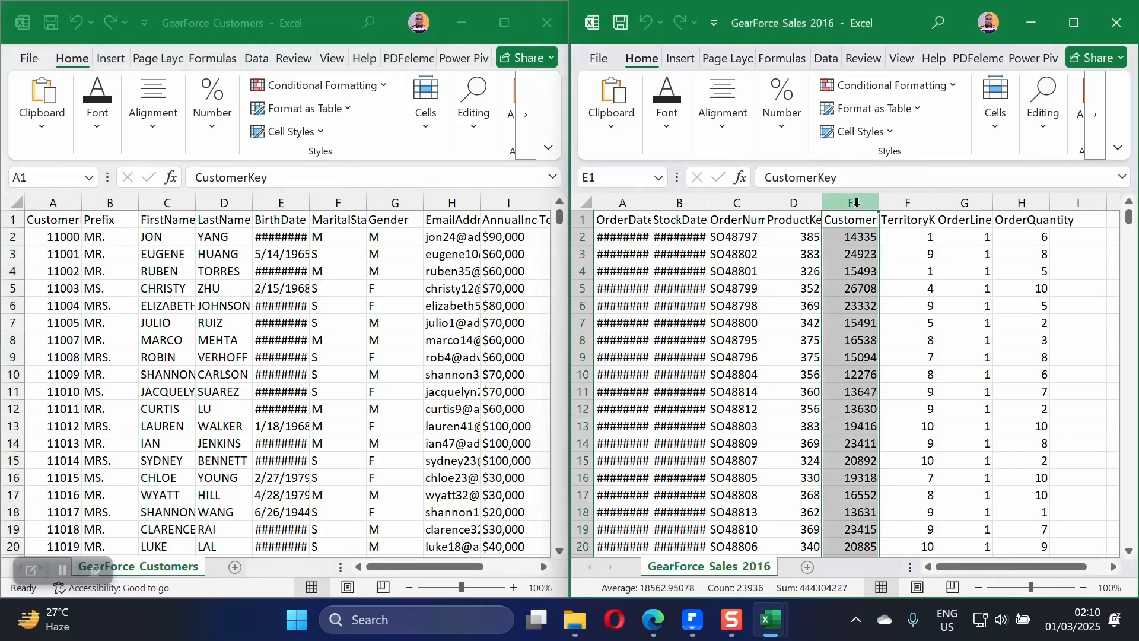
pyautogui.click(44, 234)
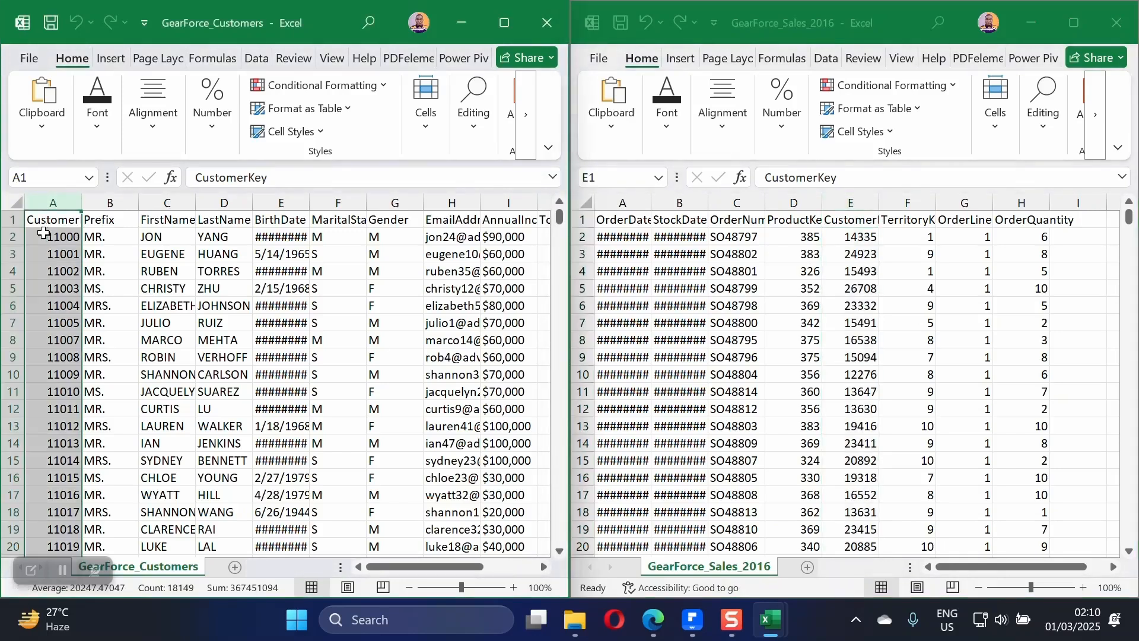
pyautogui.click(44, 235)
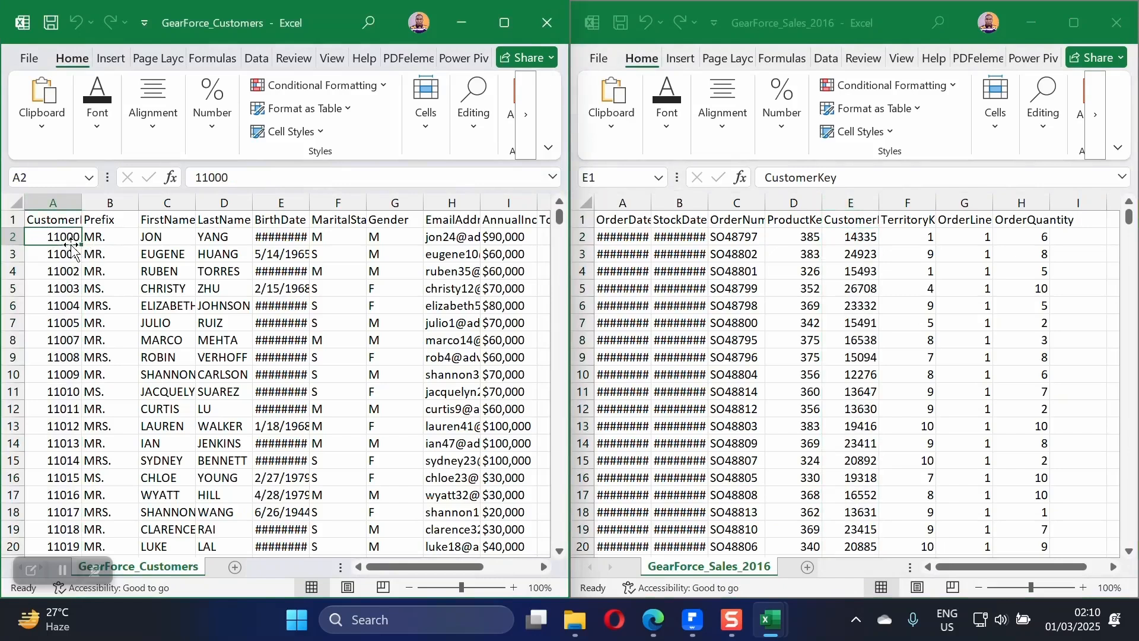
pyautogui.click(859, 299)
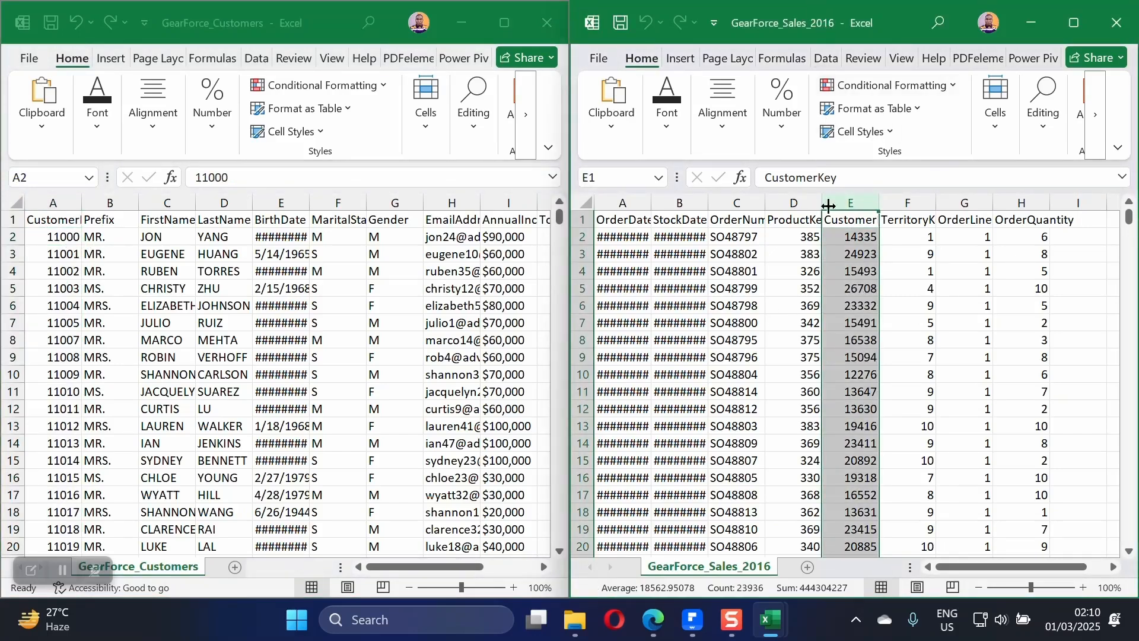
pyautogui.click(848, 270)
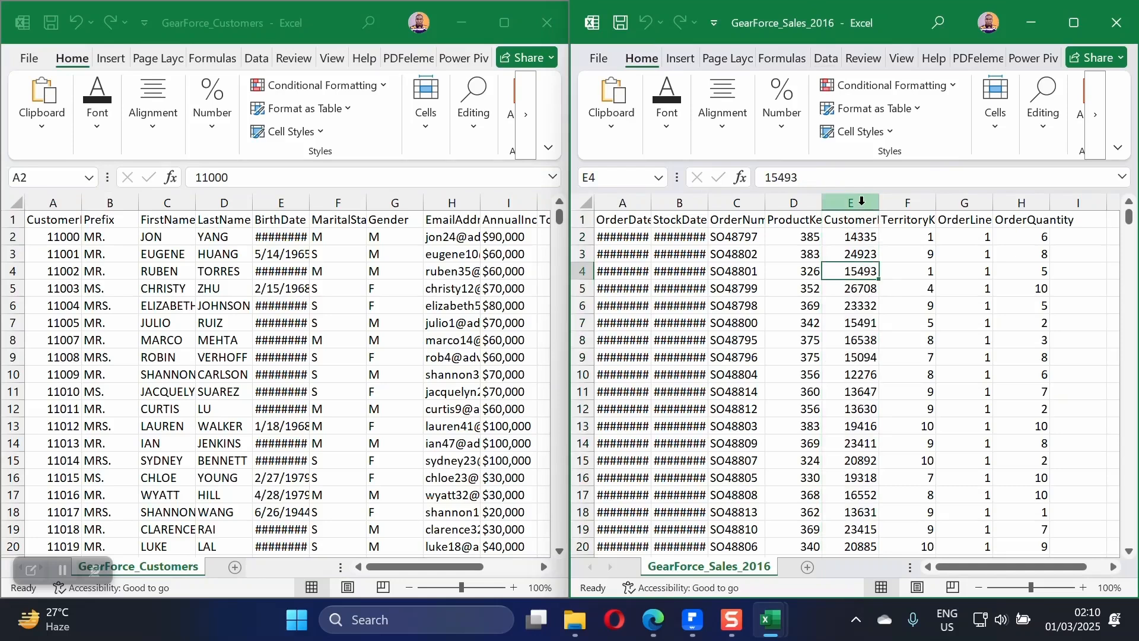
pyautogui.click(861, 204)
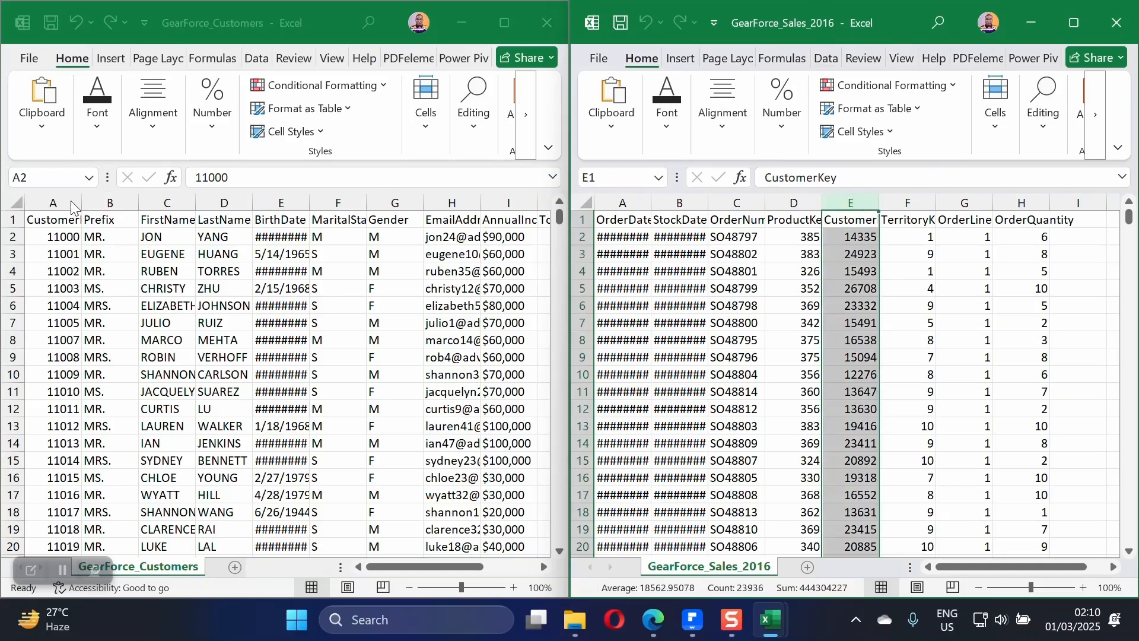
pyautogui.click(55, 203)
pyautogui.click(54, 203)
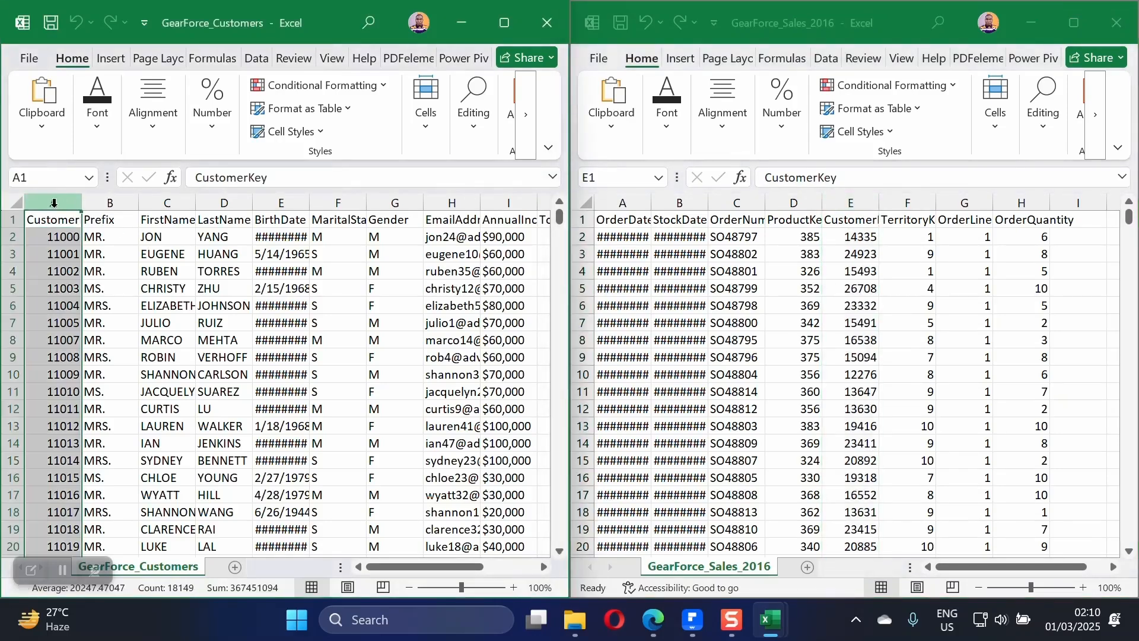
# - Close GearForce_Customers and GearForce_Sales_2016, and switch to the GearForce_Territories workbook
pyautogui.click(542, 22)
pyautogui.click(1117, 22)
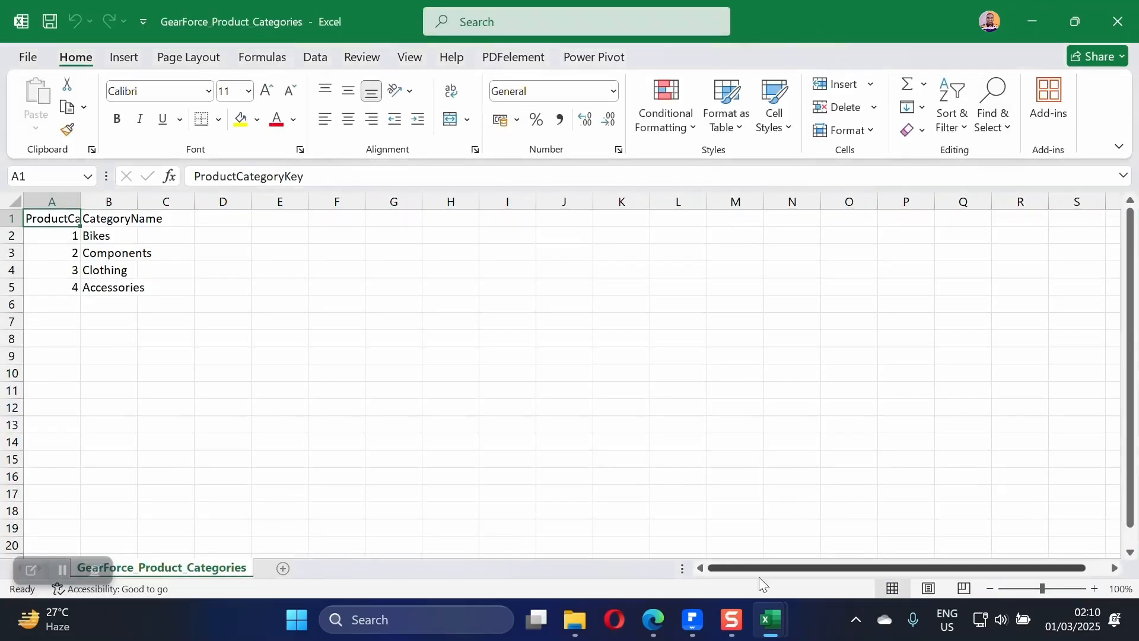
pyautogui.moveTo(771, 620)
pyautogui.click(466, 530)
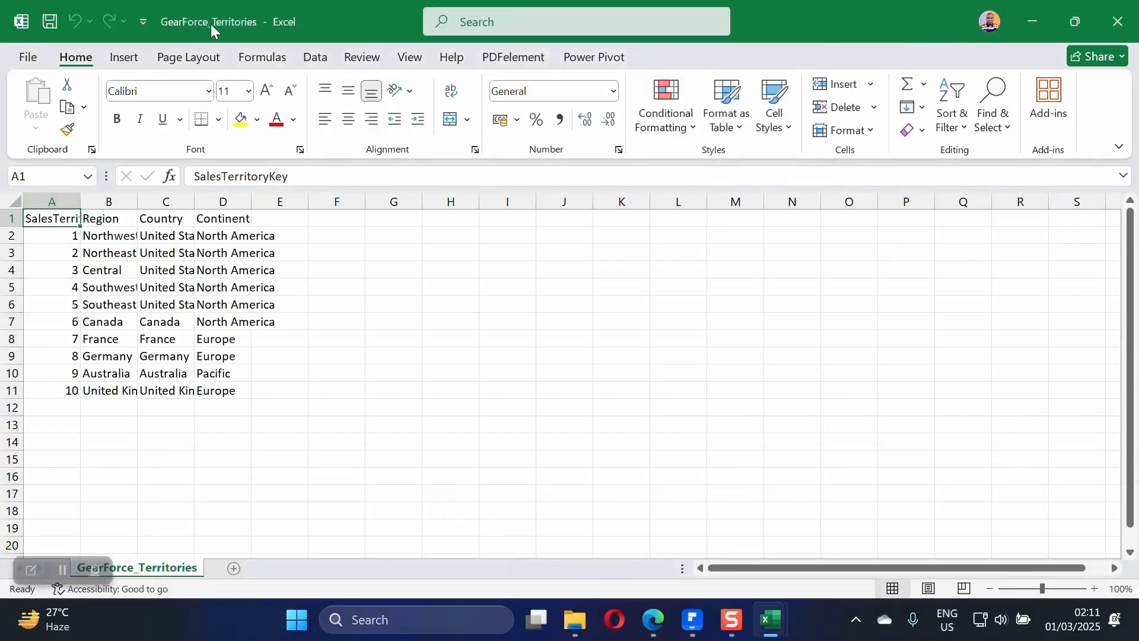
# - Arrange GearForce_Sales_2015 side by side with GearForce_Territories and select the SalesTerritoryKey column
pyautogui.moveTo(763, 625)
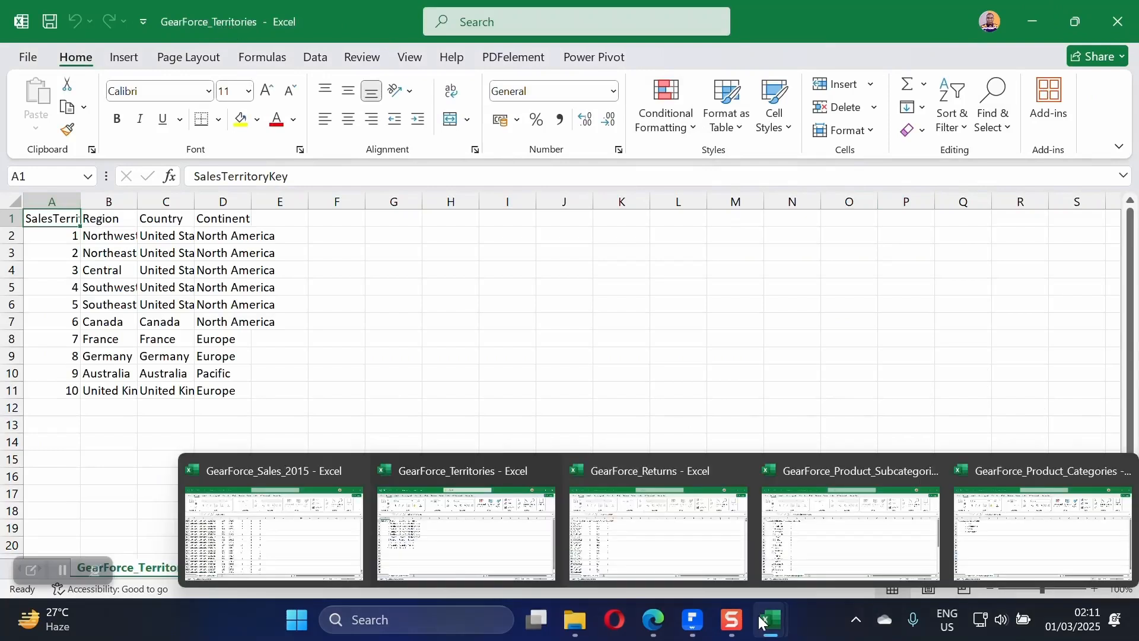
pyautogui.click(273, 522)
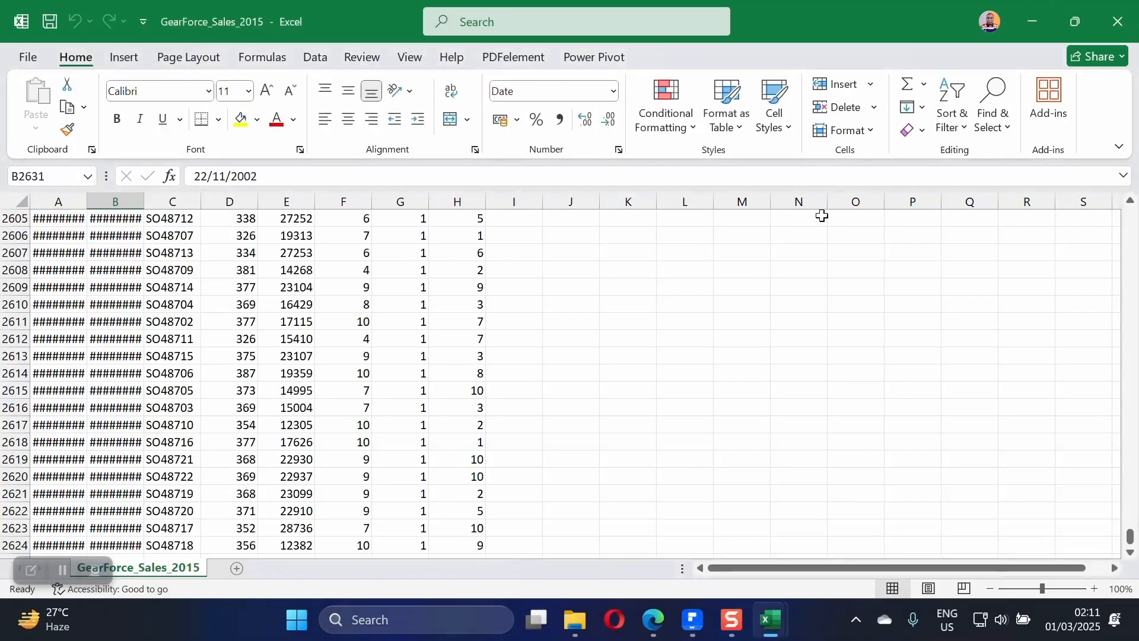
pyautogui.moveTo(1084, 17)
pyautogui.click(944, 54)
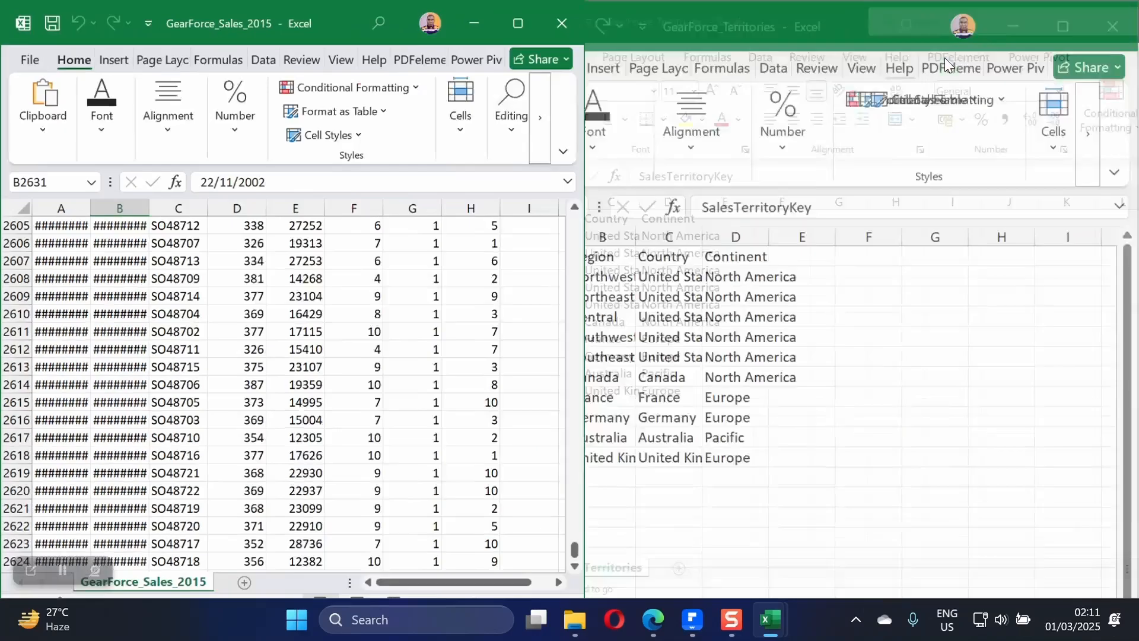
pyautogui.click(684, 268)
pyautogui.click(622, 202)
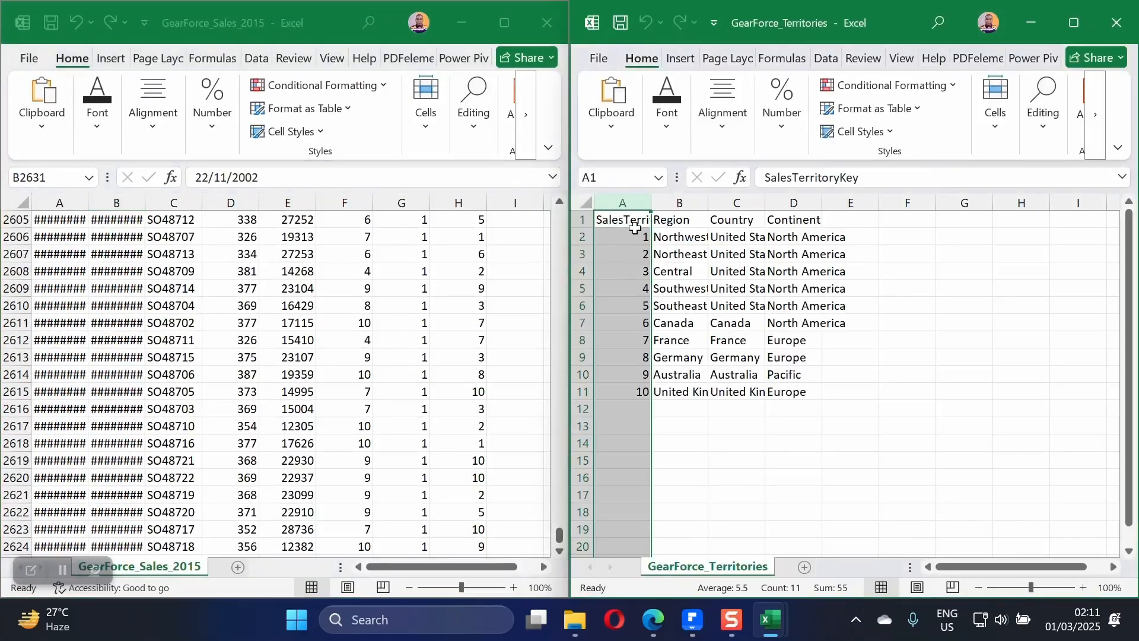
# - Return to the first row of GearForce_Sales_2015 and select the whole TerritoryKey column
pyautogui.click(330, 239)
pyautogui.scroll(5, 325, 249)
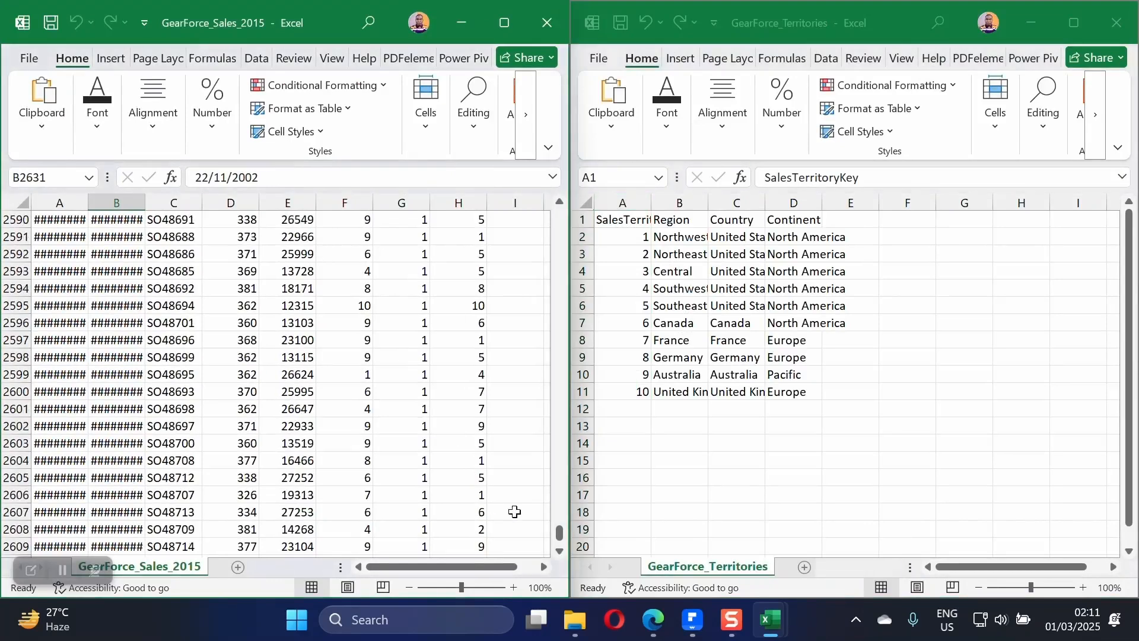
pyautogui.moveTo(559, 533); pyautogui.dragTo(559, 212)
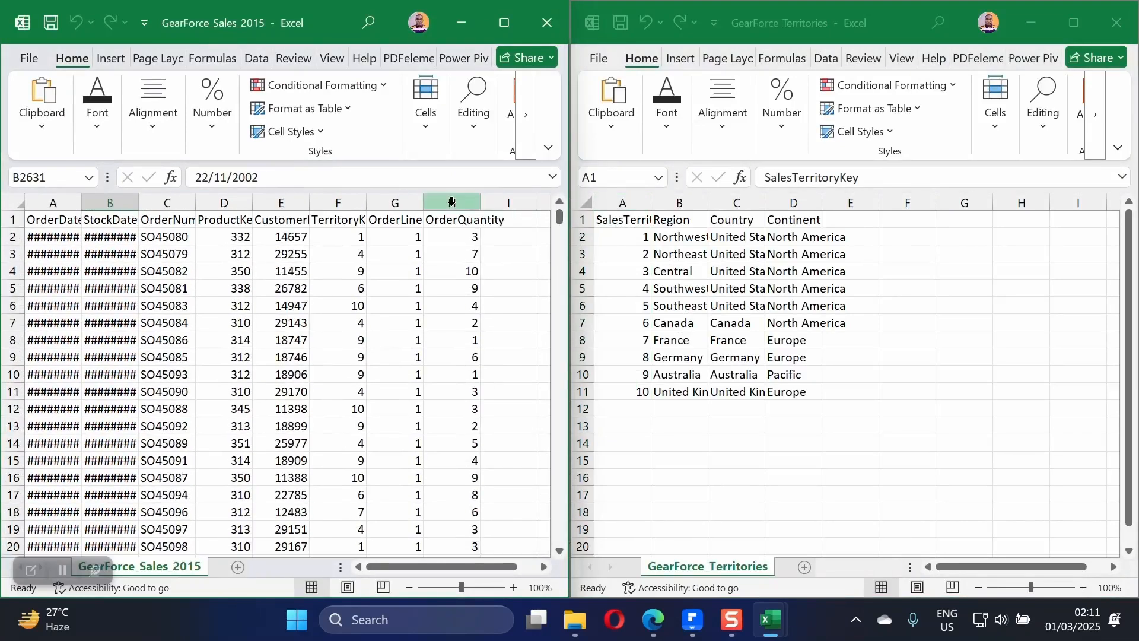
pyautogui.click(343, 225)
pyautogui.hotkey('ctrl', 'shift', 'Down')
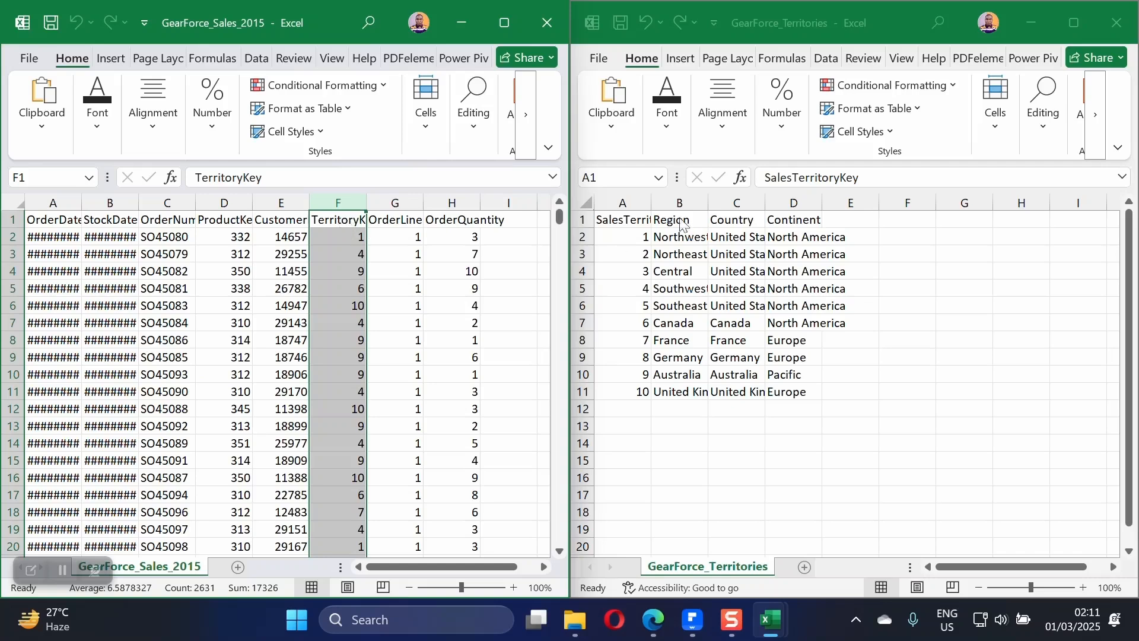
# - Compare the SalesTerritoryKey header in GearForce_Territories with the TerritoryKey header in GearForce_Sales_2015
pyautogui.click(645, 225)
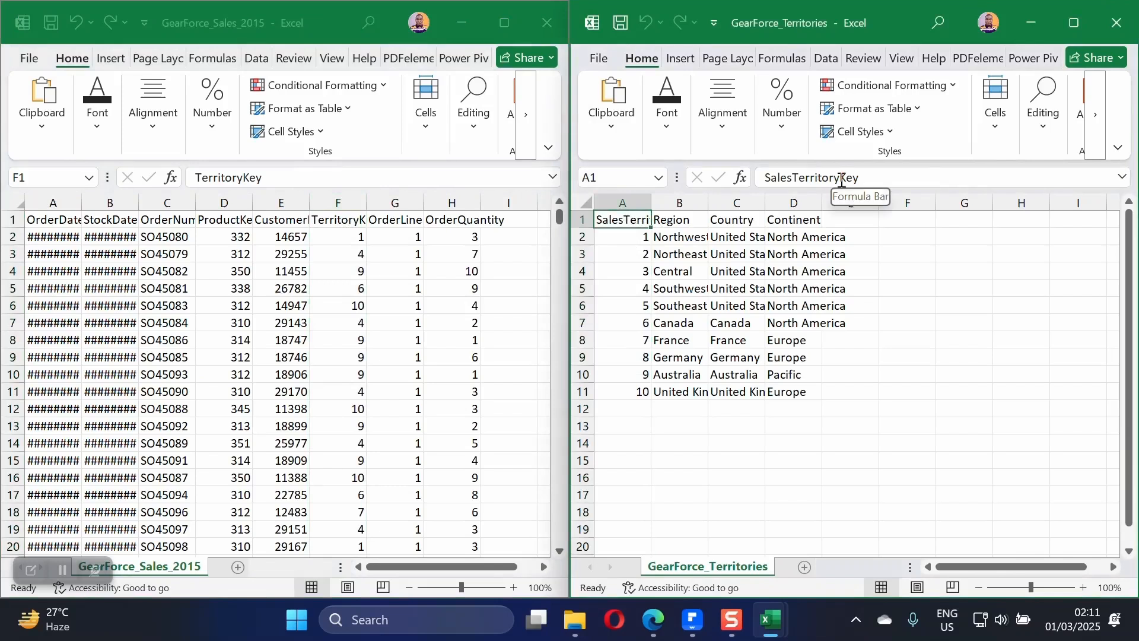
pyautogui.click(336, 229)
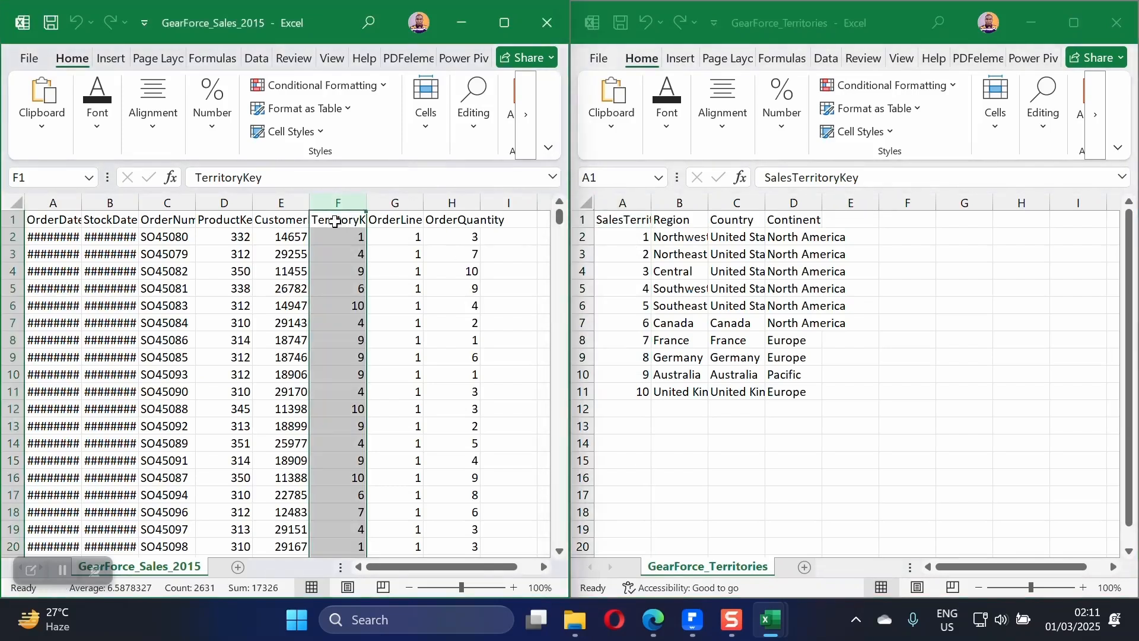
pyautogui.click(335, 221)
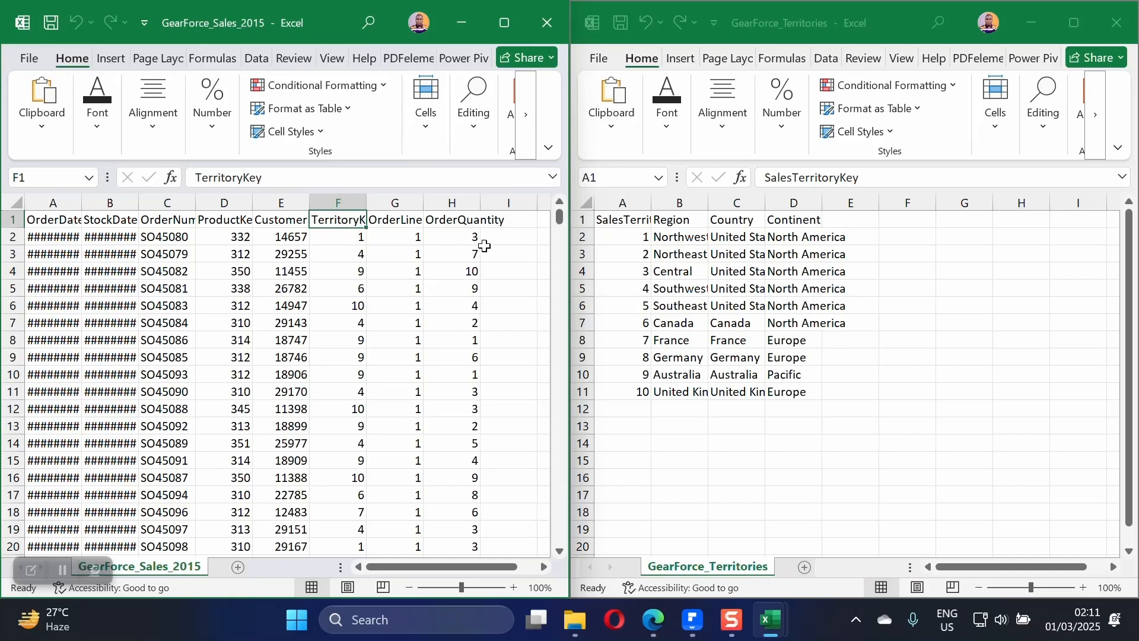
pyautogui.click(344, 203)
pyautogui.click(617, 225)
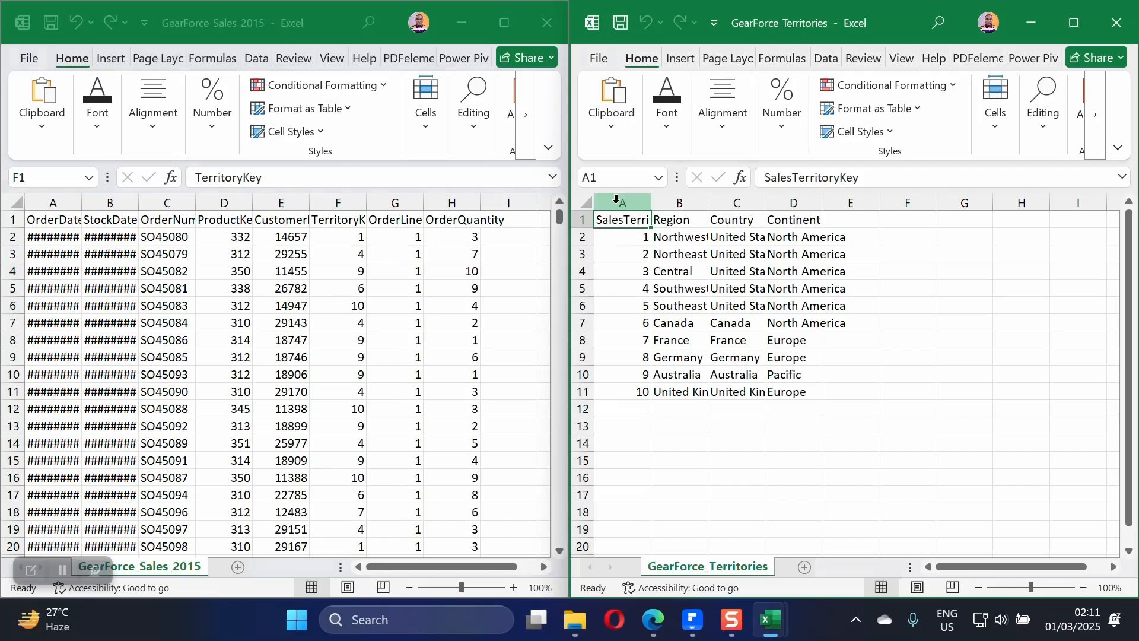
# - Review territory keys 1 to 10 in GearForce_Territories, checking the region for keys 1 and 10 and the continent for key 10
pyautogui.moveTo(618, 236); pyautogui.dragTo(629, 393)
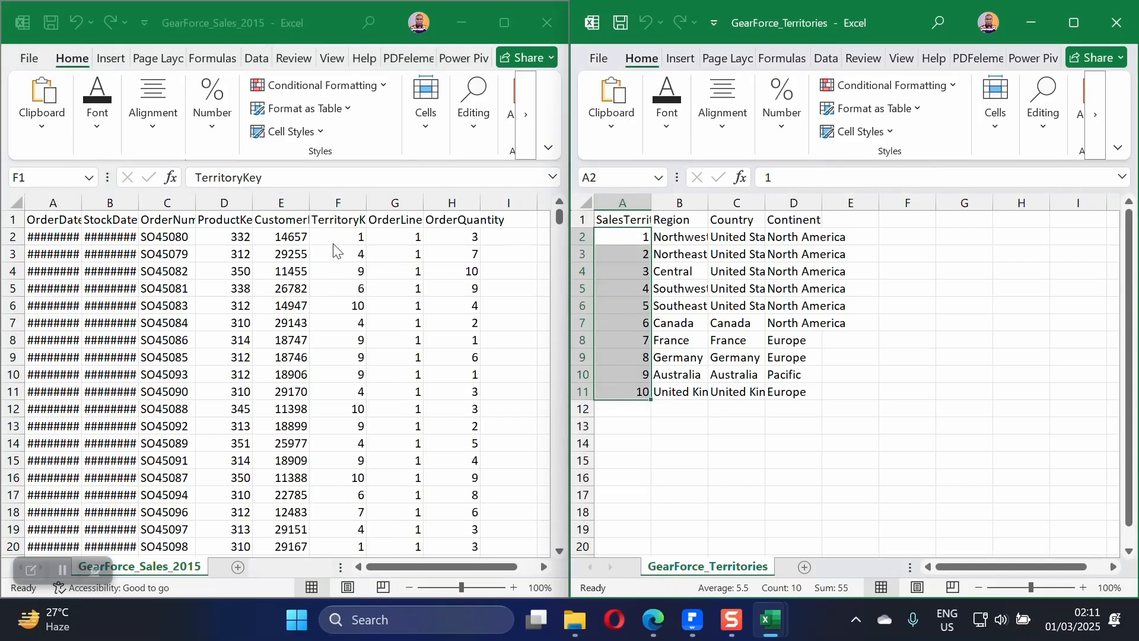
pyautogui.click(617, 236)
pyautogui.click(682, 236)
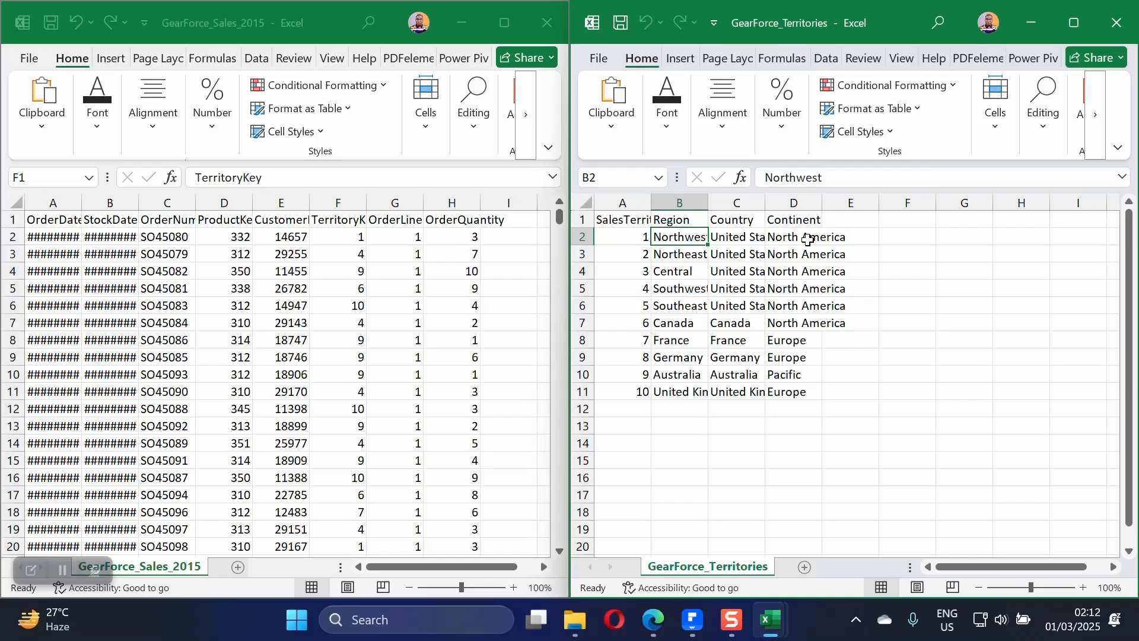
pyautogui.click(622, 392)
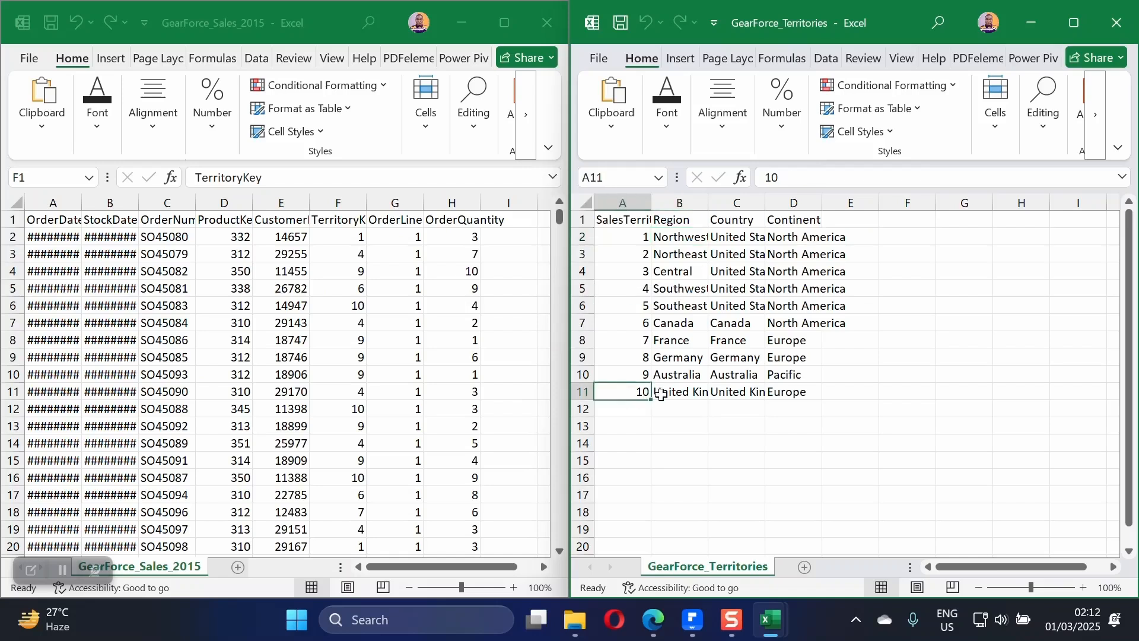
pyautogui.click(677, 390)
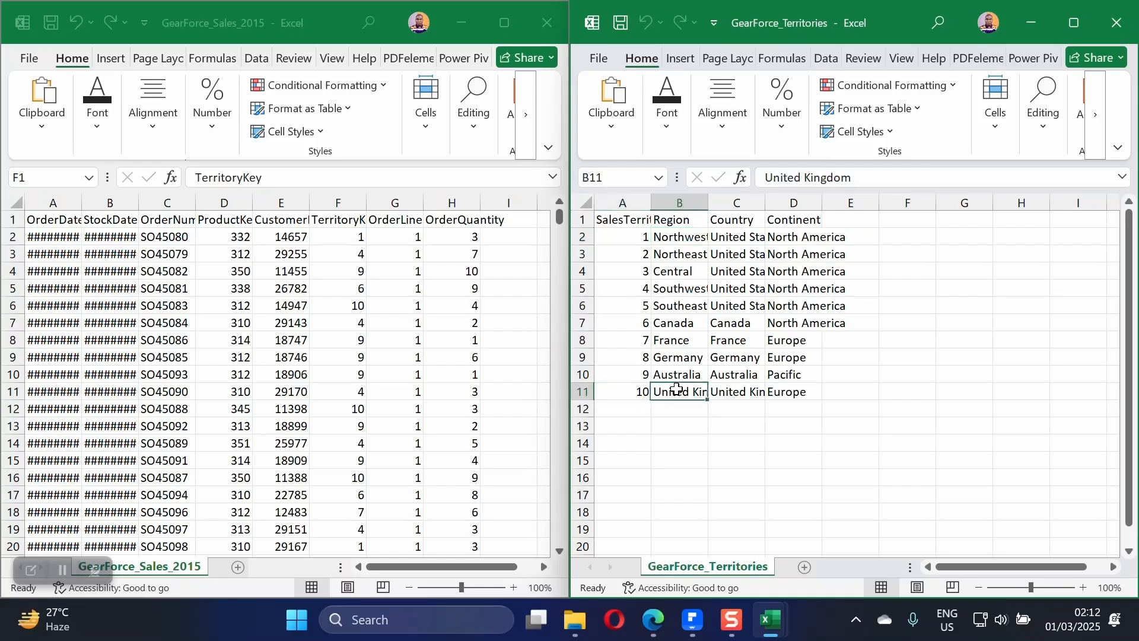
pyautogui.click(801, 389)
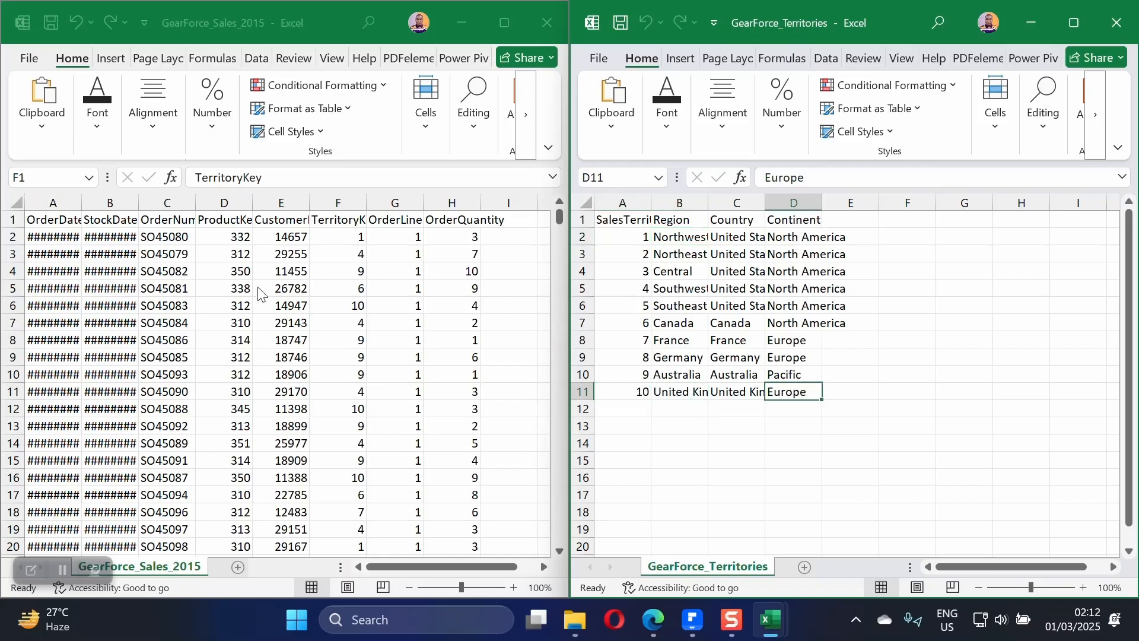
# - Match TerritoryKey 10 in row 6 of GearForce_Sales_2015 with the row for territory key 10 in GearForce_Territories
pyautogui.click(308, 254)
pyautogui.click(348, 301)
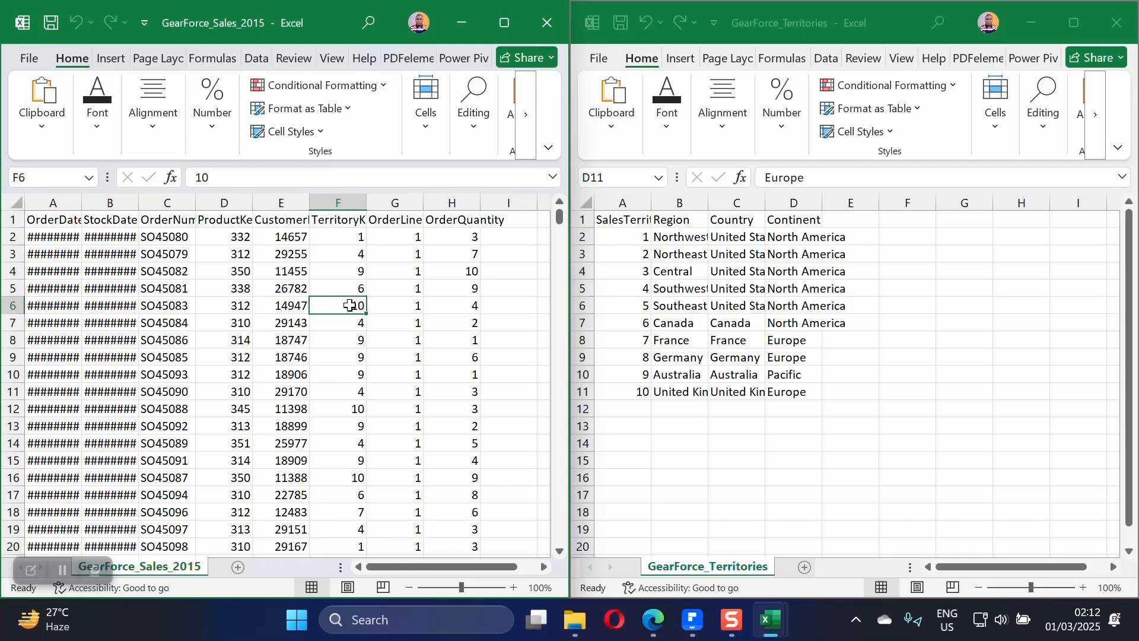
pyautogui.click(636, 391)
pyautogui.click(579, 392)
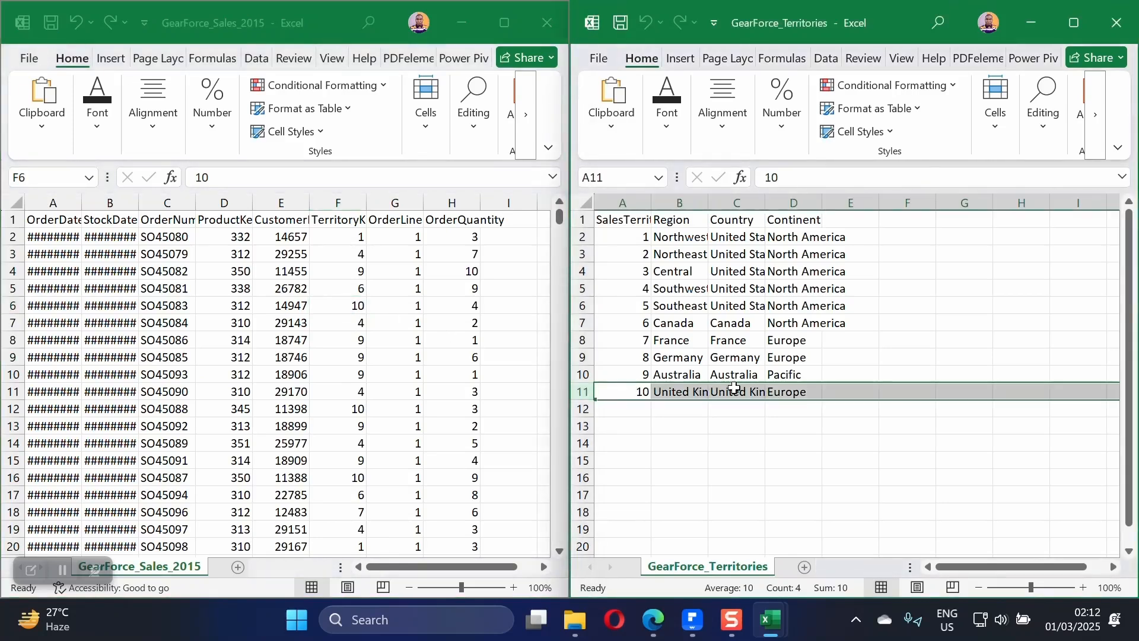
pyautogui.click(636, 393)
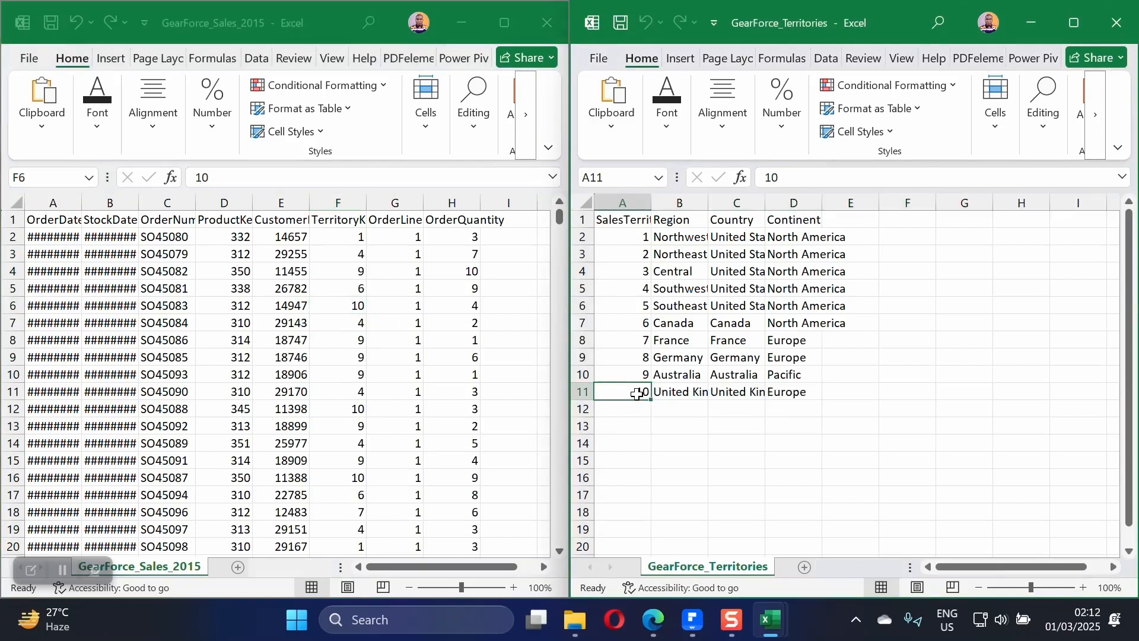
pyautogui.click(349, 304)
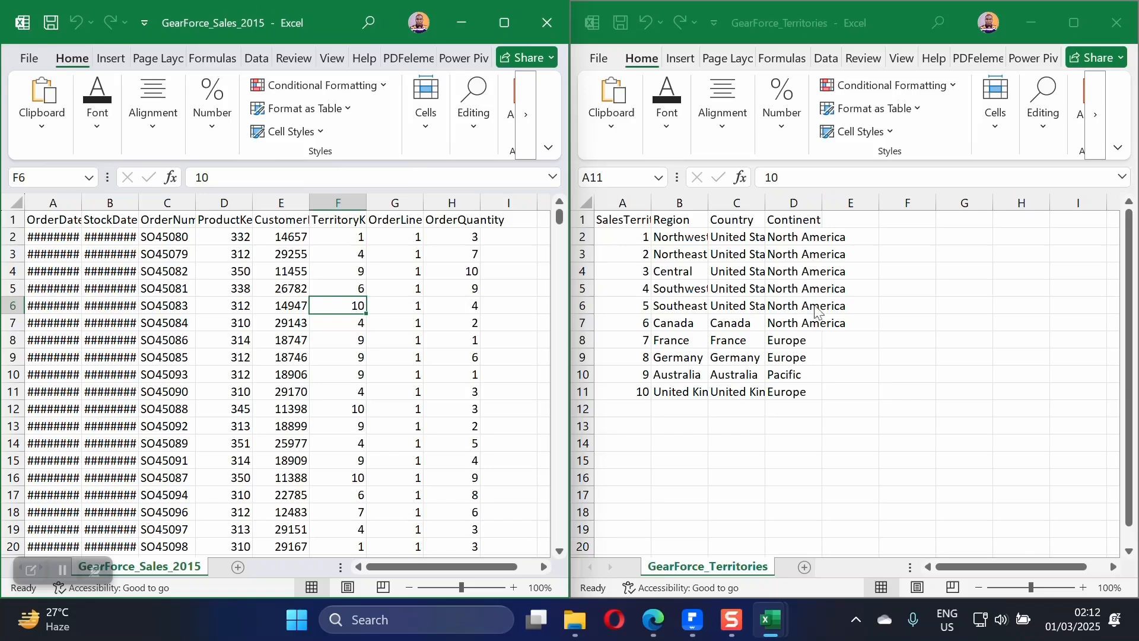
pyautogui.click(12, 305)
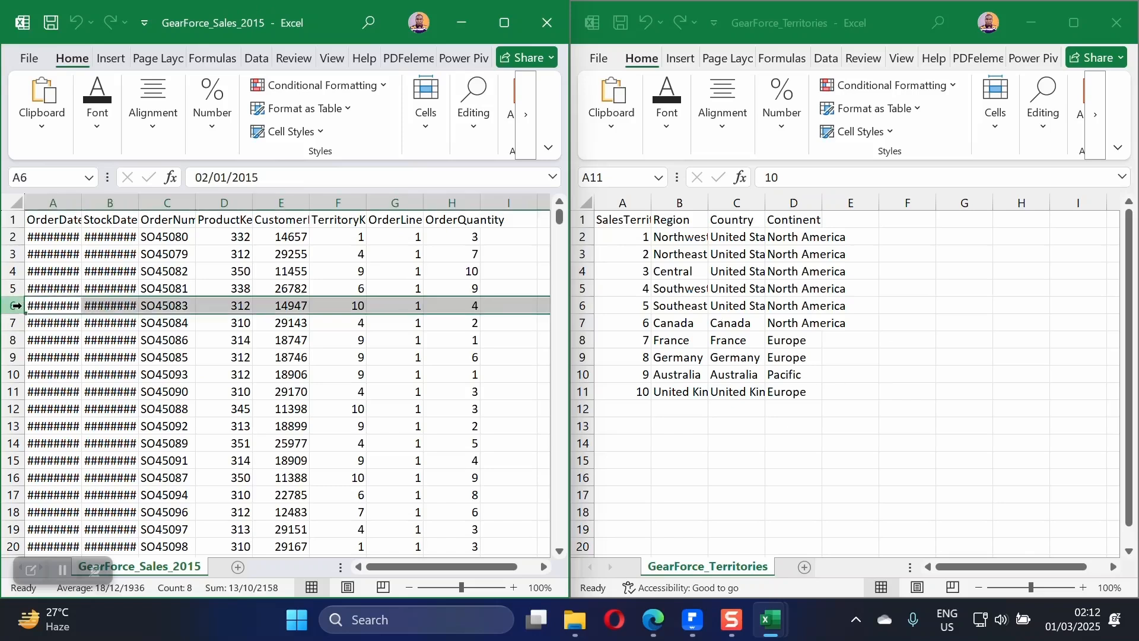
pyautogui.click(340, 306)
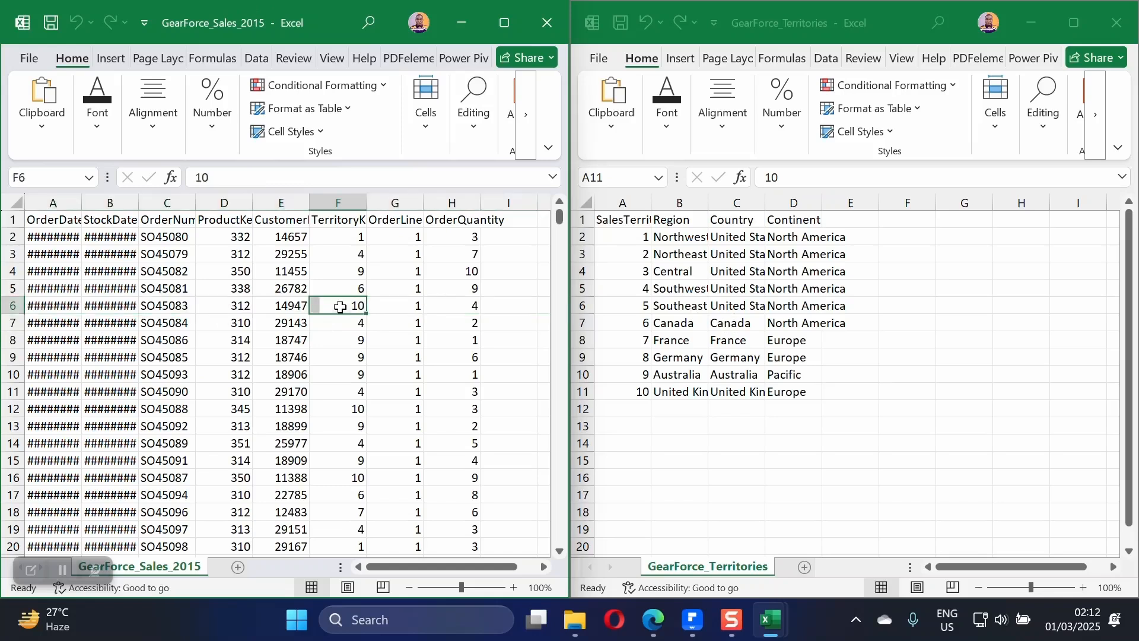
# - Select the full TerritoryKey column in GearForce_Sales_2015 and the full SalesTerritoryKey column in GearForce_Territories to compare them
pyautogui.click(341, 203)
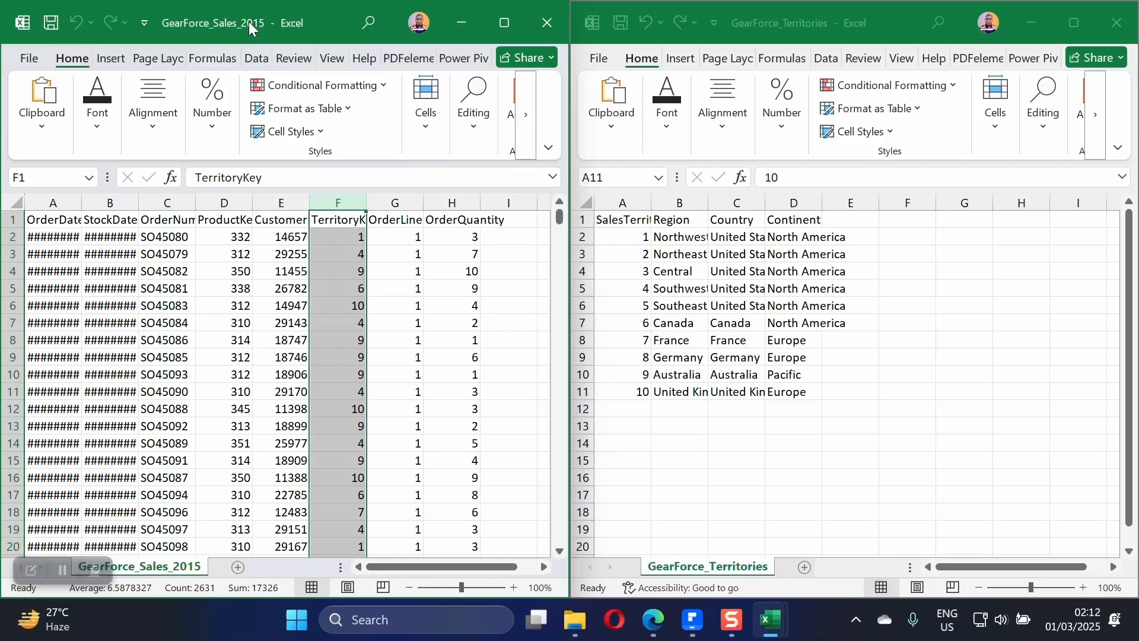
pyautogui.click(638, 203)
pyautogui.click(638, 204)
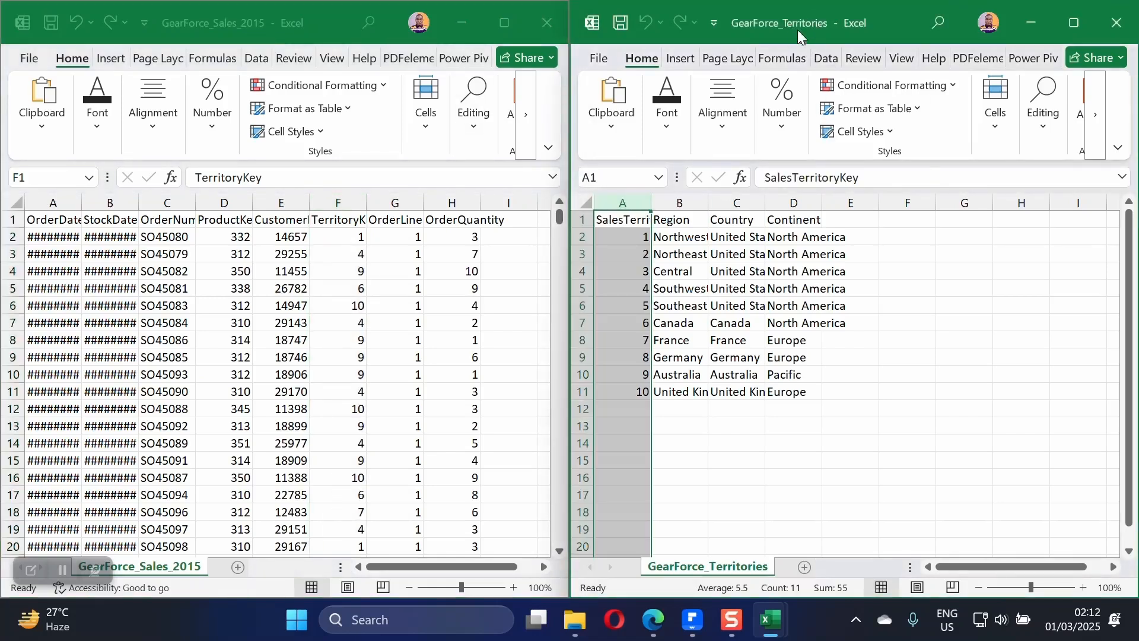
# - Close all open GearForce workbooks and select all ten files in the GearForce+CSV+Files folder
pyautogui.click(1116, 22)
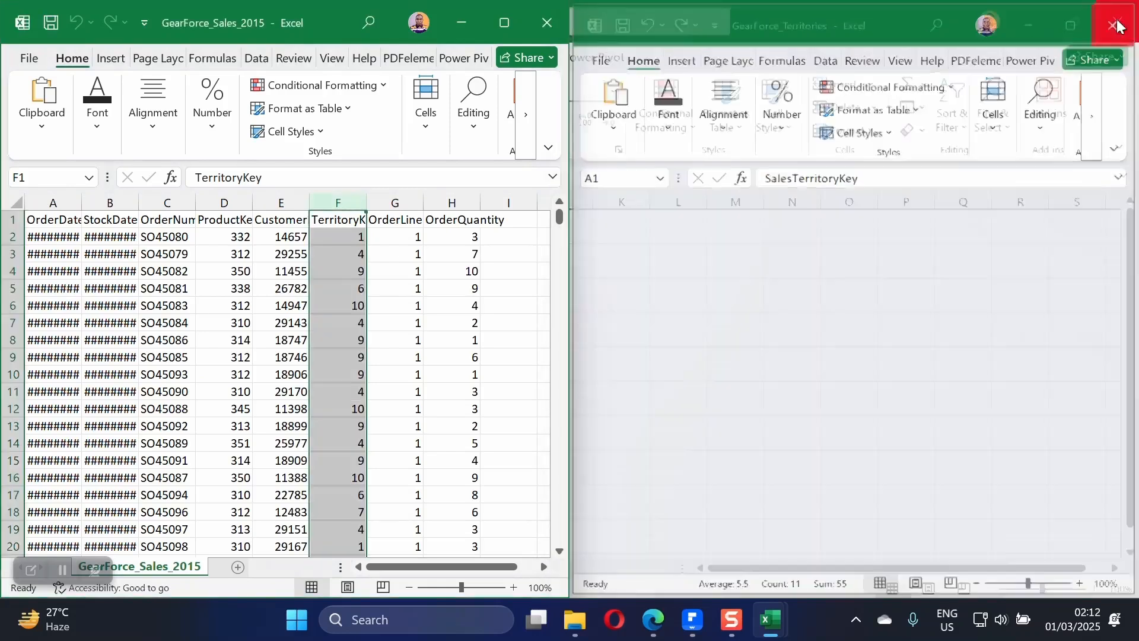
pyautogui.click(560, 24)
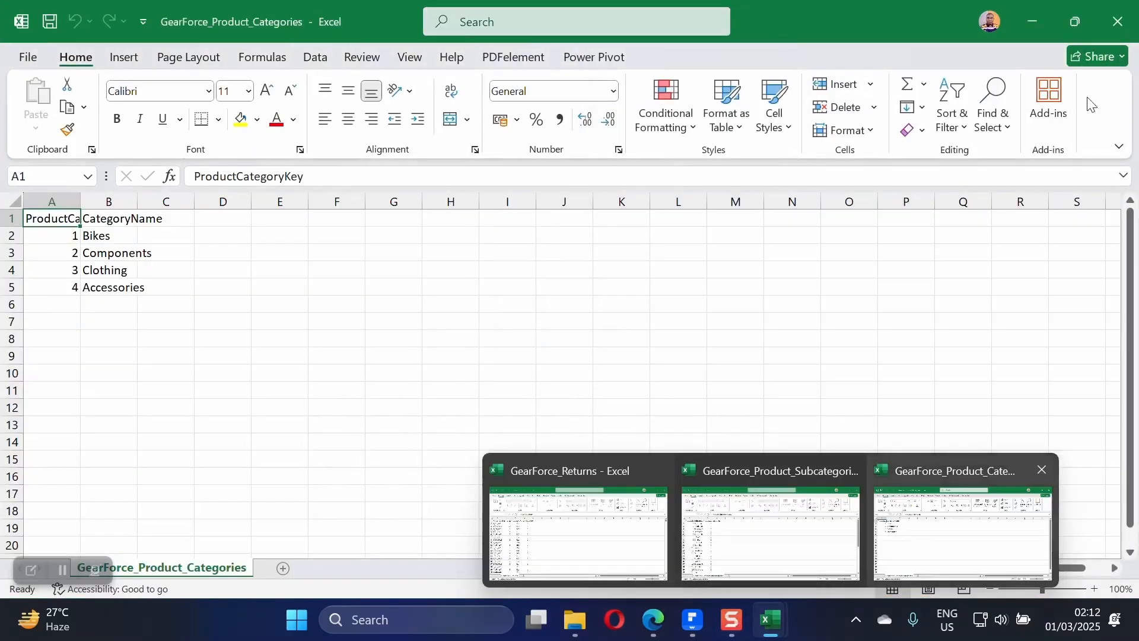
pyautogui.click(1121, 28)
pyautogui.click(1121, 28)
pyautogui.click(1121, 28)
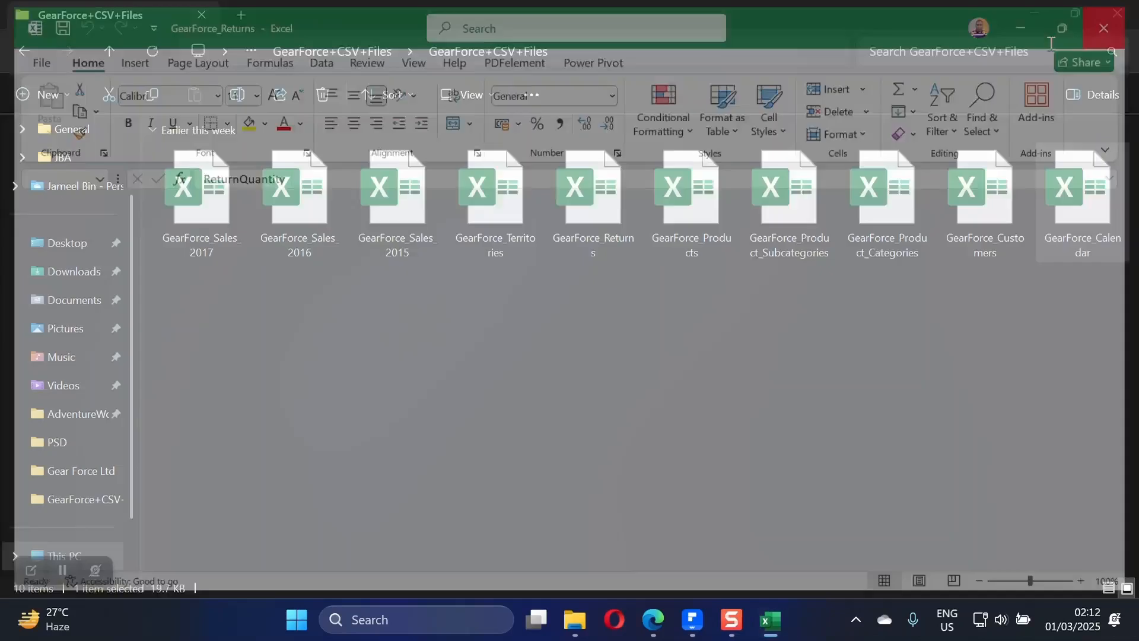
pyautogui.moveTo(1114, 314); pyautogui.dragTo(224, 205)
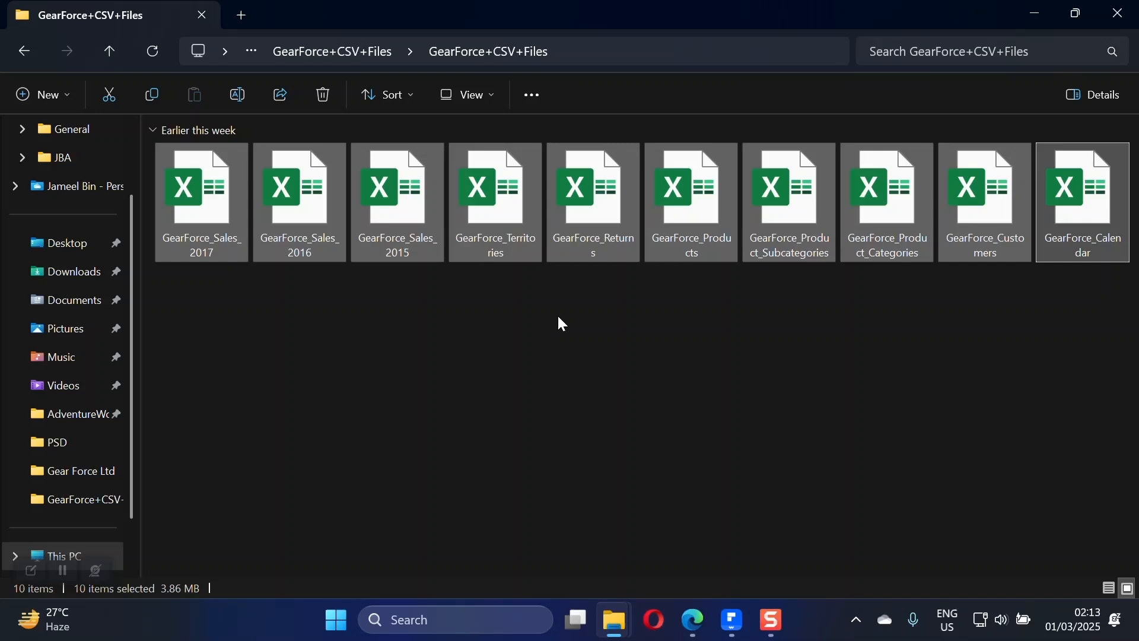
# - Switch to the assessment PDF and review the Sales Performance Analysis item among the dashboard focus areas
pyautogui.click(734, 621)
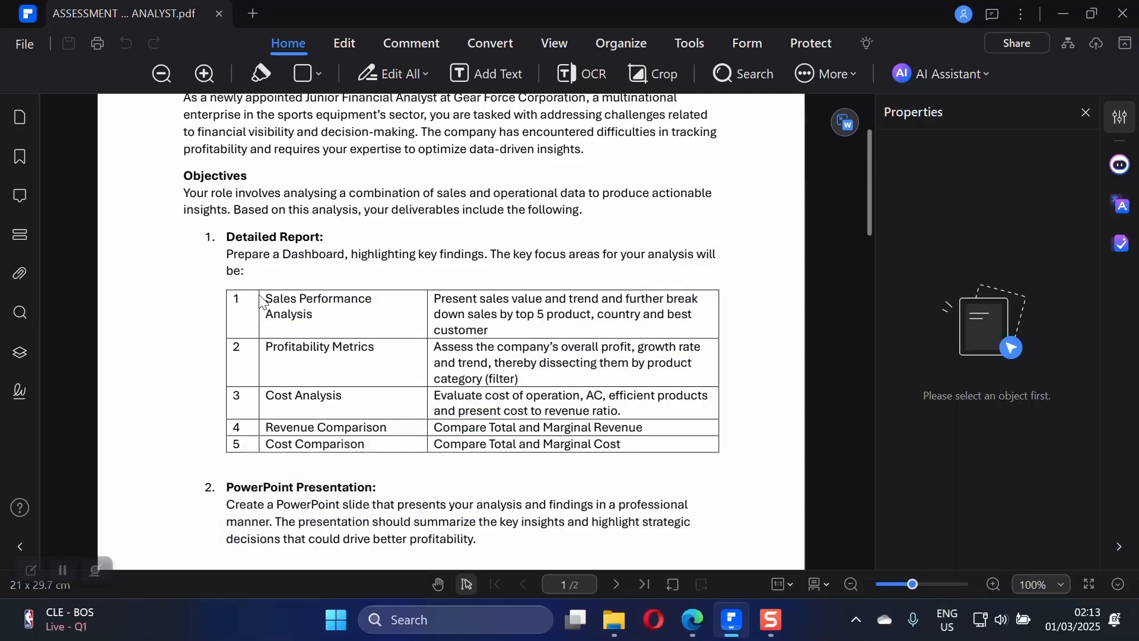
pyautogui.moveTo(266, 298); pyautogui.dragTo(325, 322)
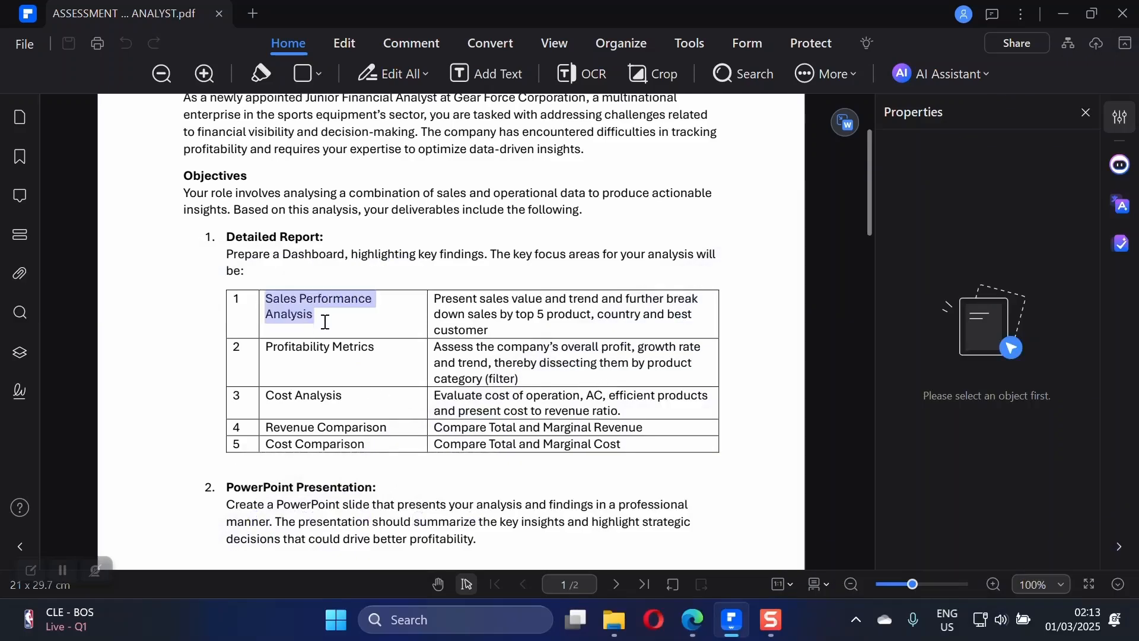
pyautogui.click(334, 331)
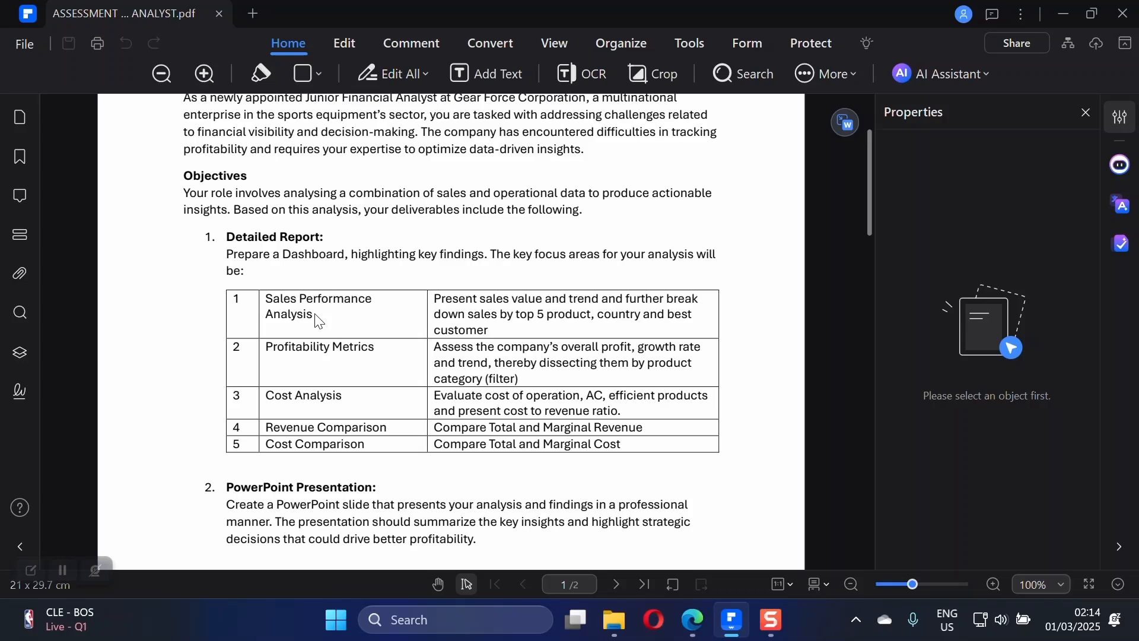
pyautogui.moveTo(314, 315); pyautogui.dragTo(236, 288)
pyautogui.click(340, 305)
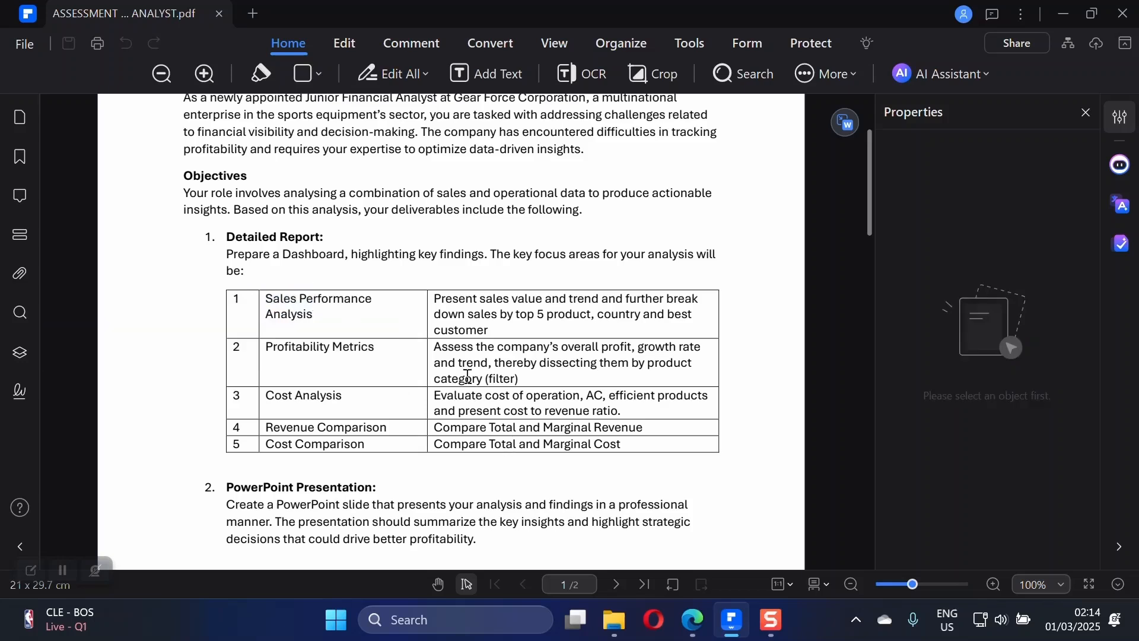
# - Switch to the Gear Force Ltd window in File Explorer and open its GearForce+CSV+Files folder
pyautogui.moveTo(615, 620)
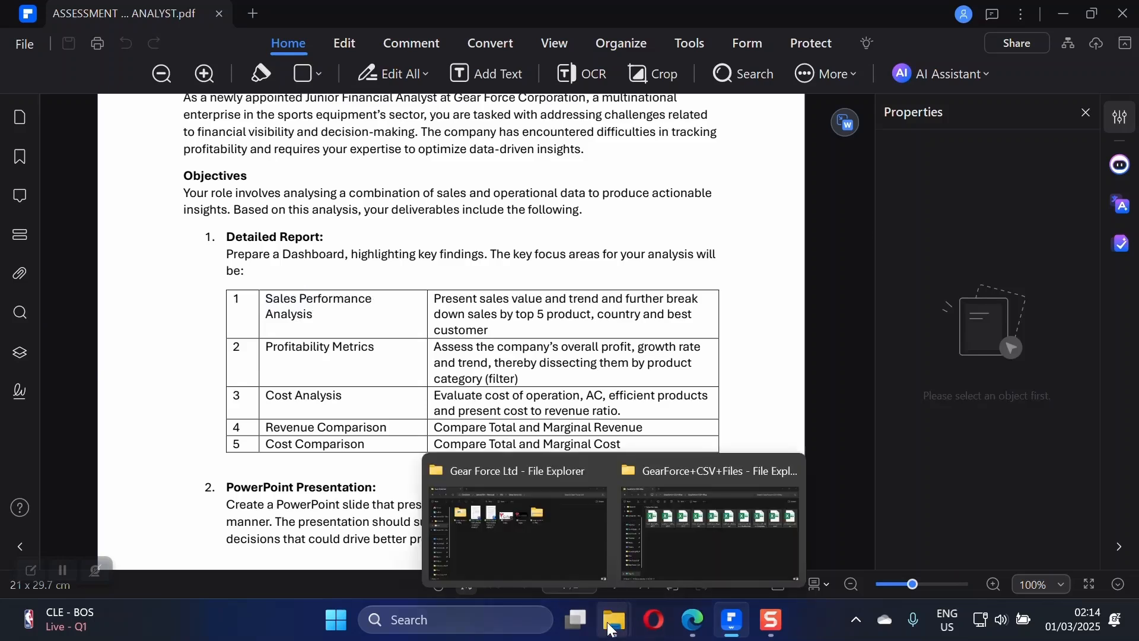
pyautogui.click(688, 529)
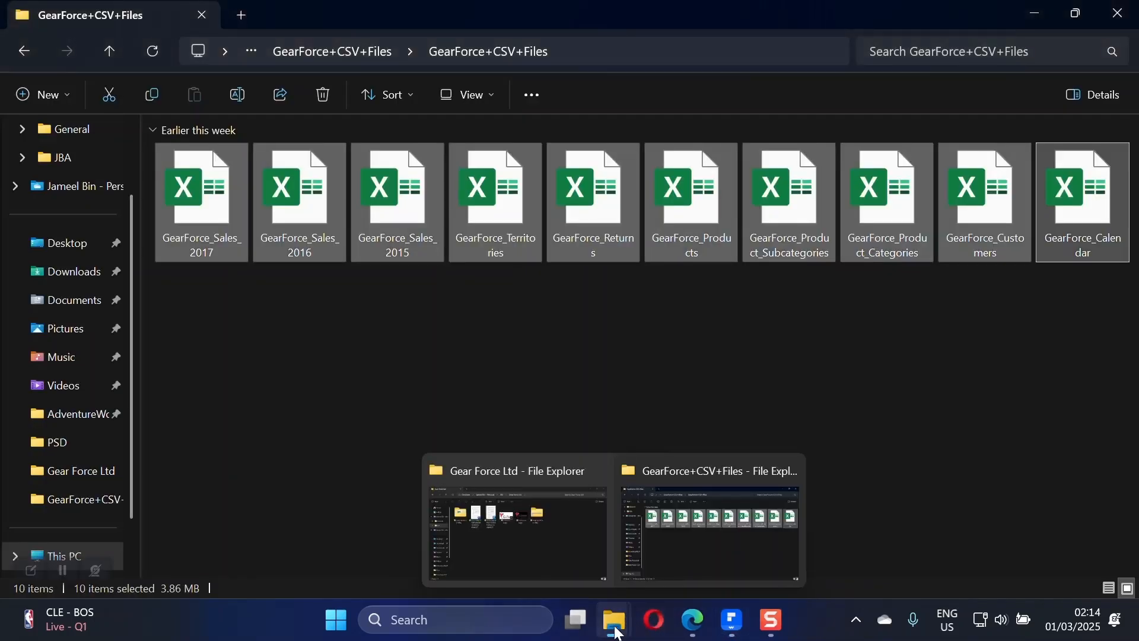
pyautogui.click(500, 514)
pyautogui.doubleClick(197, 167)
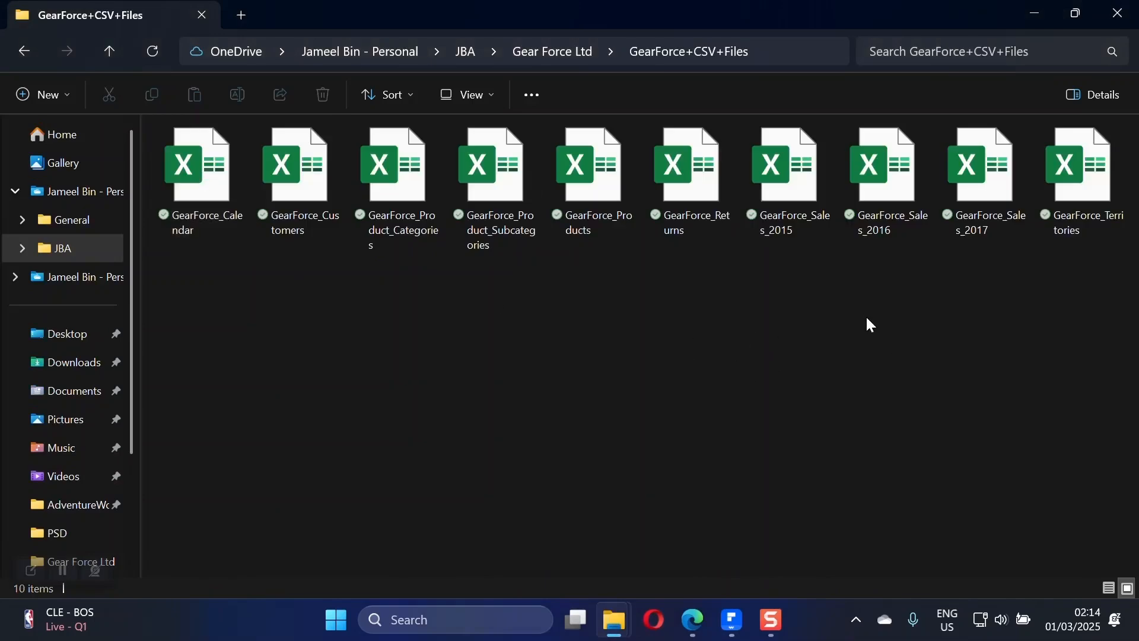
# - Point out the GearForce_Sales_2015, GearForce_Sales_2016 and GearForce_Sales_2017 files one after another, and clear the selection
pyautogui.click(807, 184)
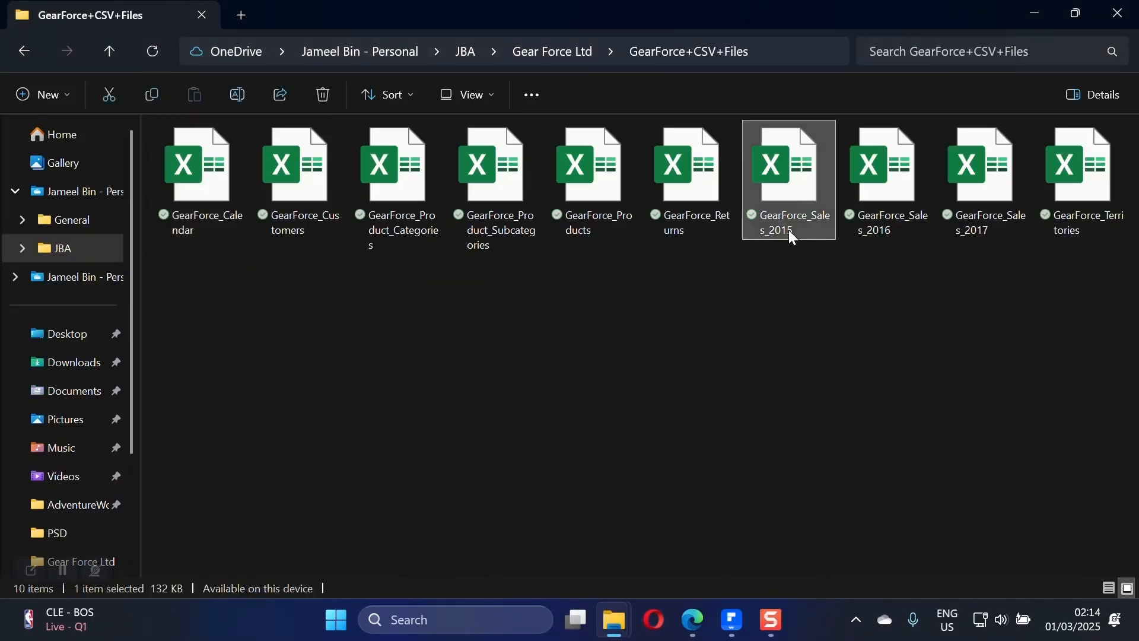
pyautogui.click(865, 195)
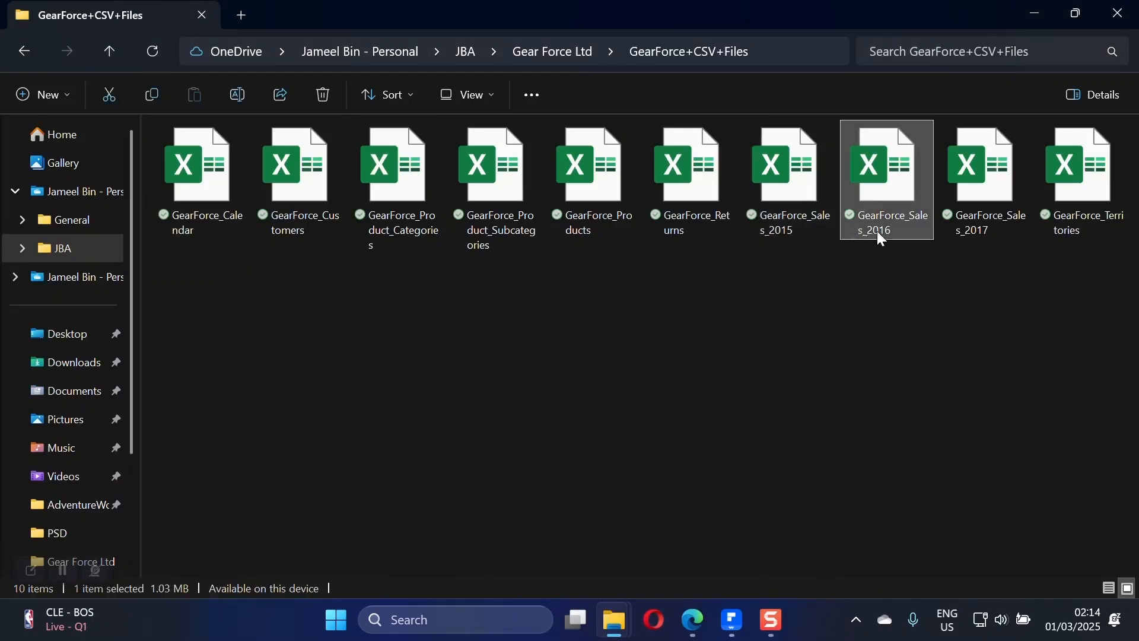
pyautogui.click(974, 191)
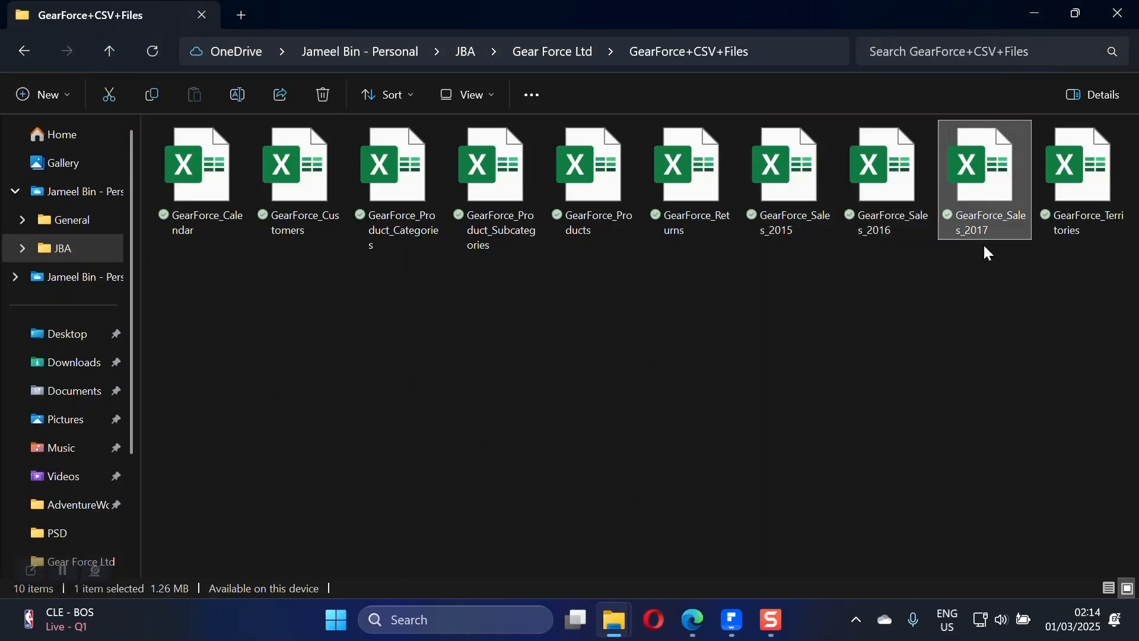
pyautogui.click(818, 298)
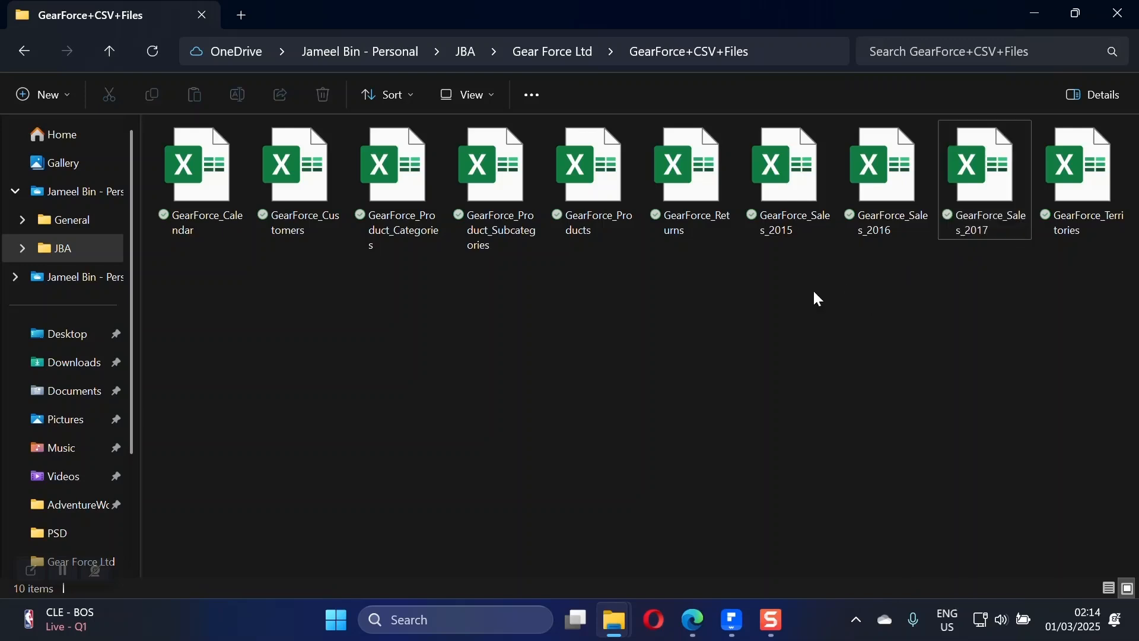
# - Point out the 2015, 2016 and 2017 sales files individually and as a group, and clear the selection
pyautogui.click(793, 196)
pyautogui.click(885, 192)
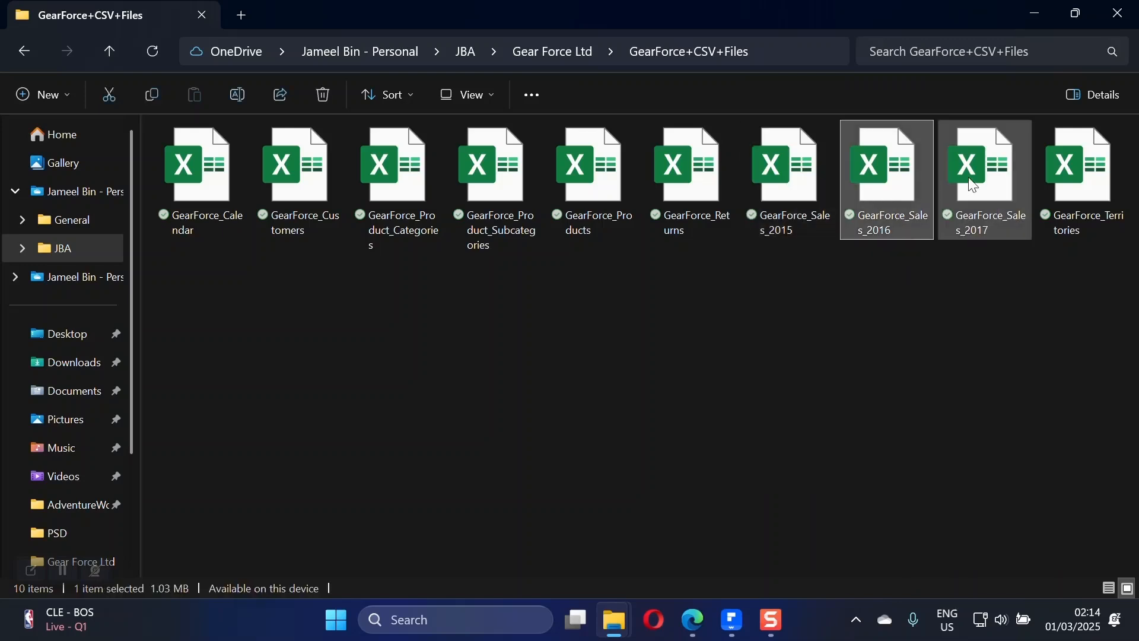
pyautogui.click(974, 187)
pyautogui.click(803, 187)
pyautogui.click(902, 187)
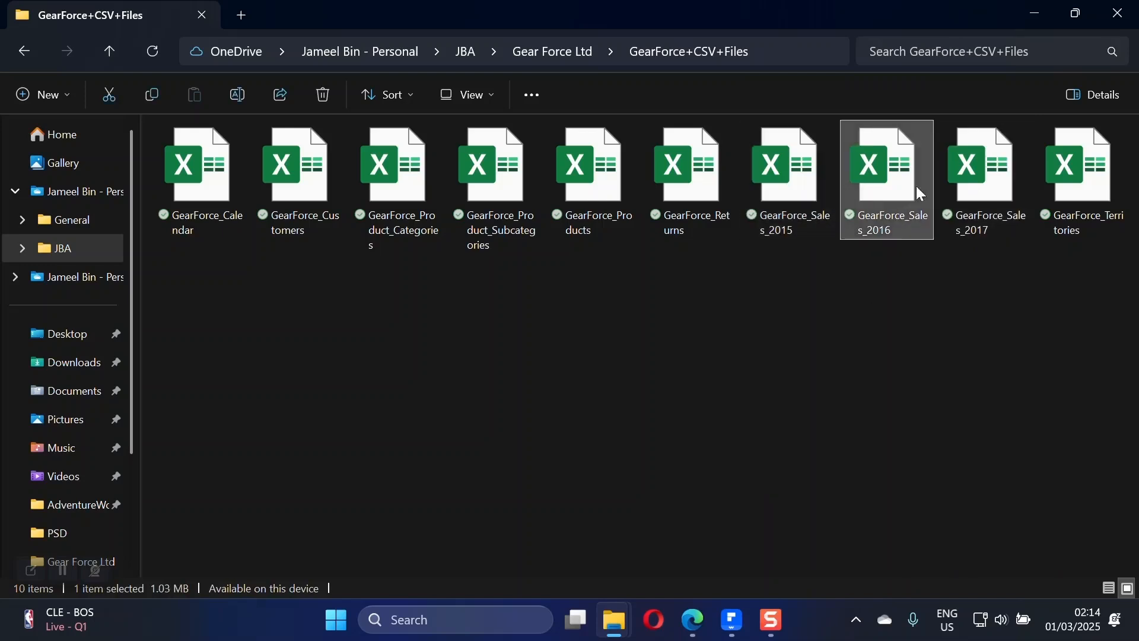
pyautogui.click(990, 186)
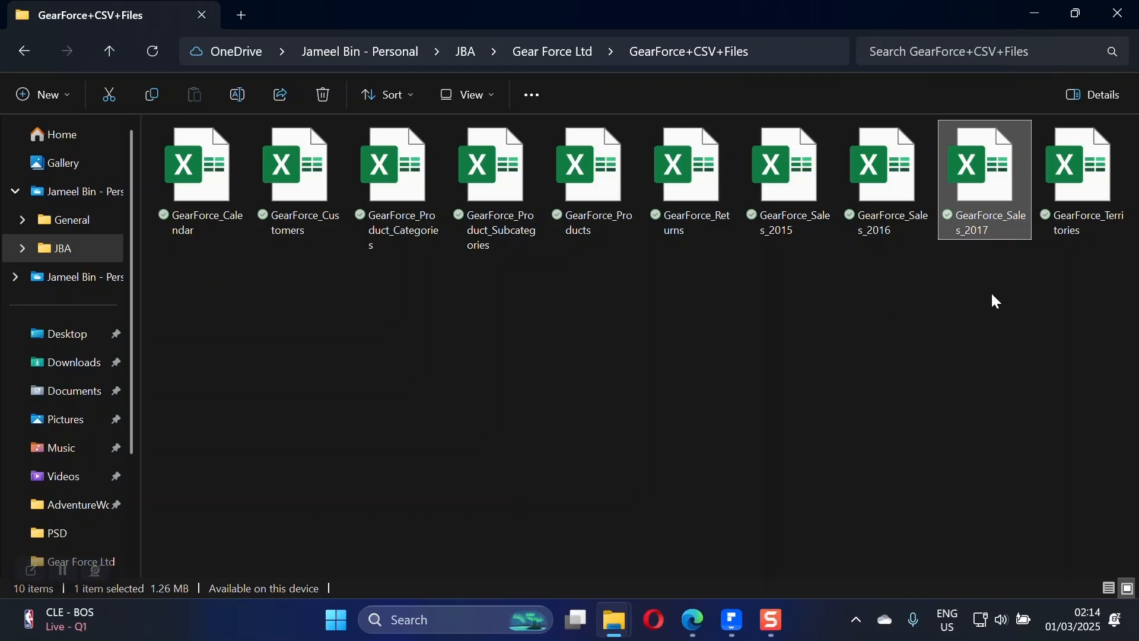
pyautogui.moveTo(993, 292); pyautogui.dragTo(786, 168)
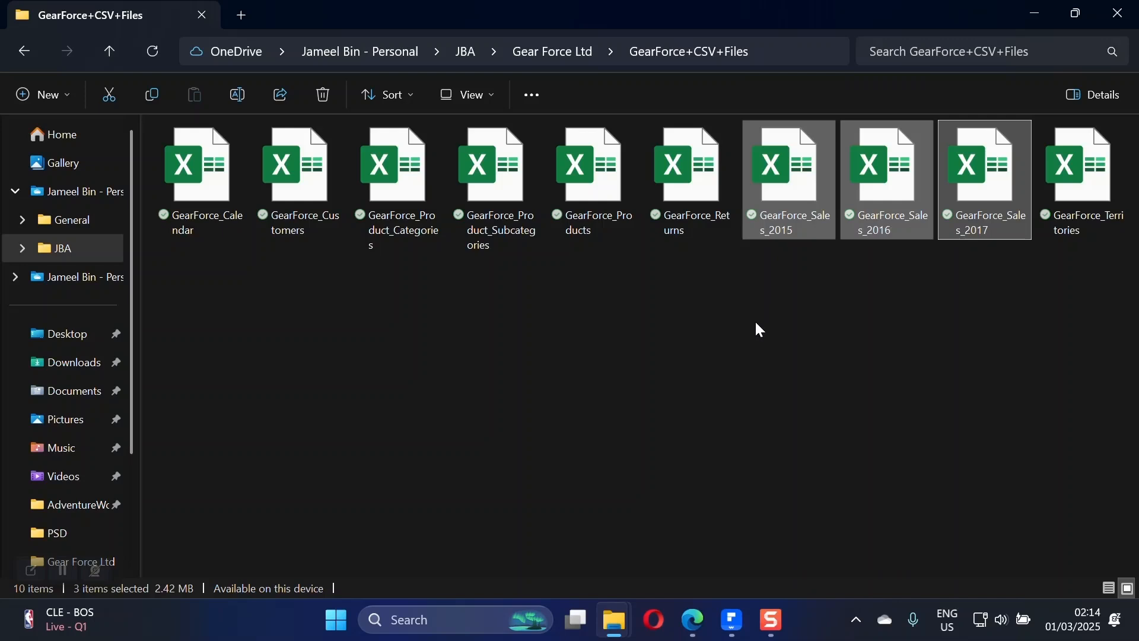
pyautogui.click(689, 330)
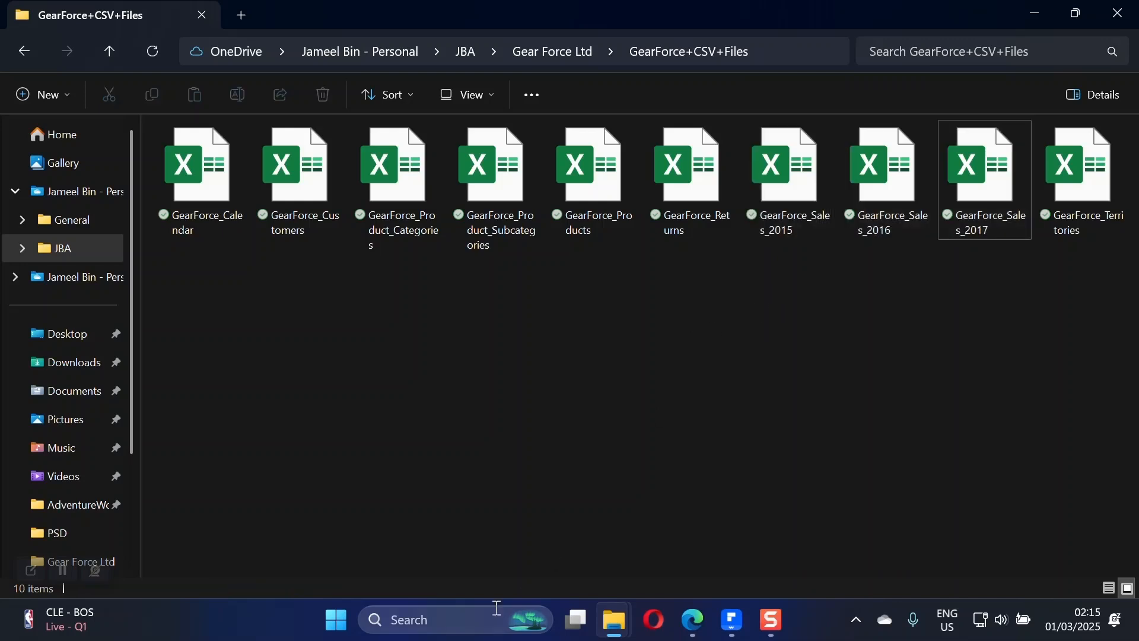
# - Launch Excel and create a blank workbook
pyautogui.click(473, 627)
pyautogui.write('excel')
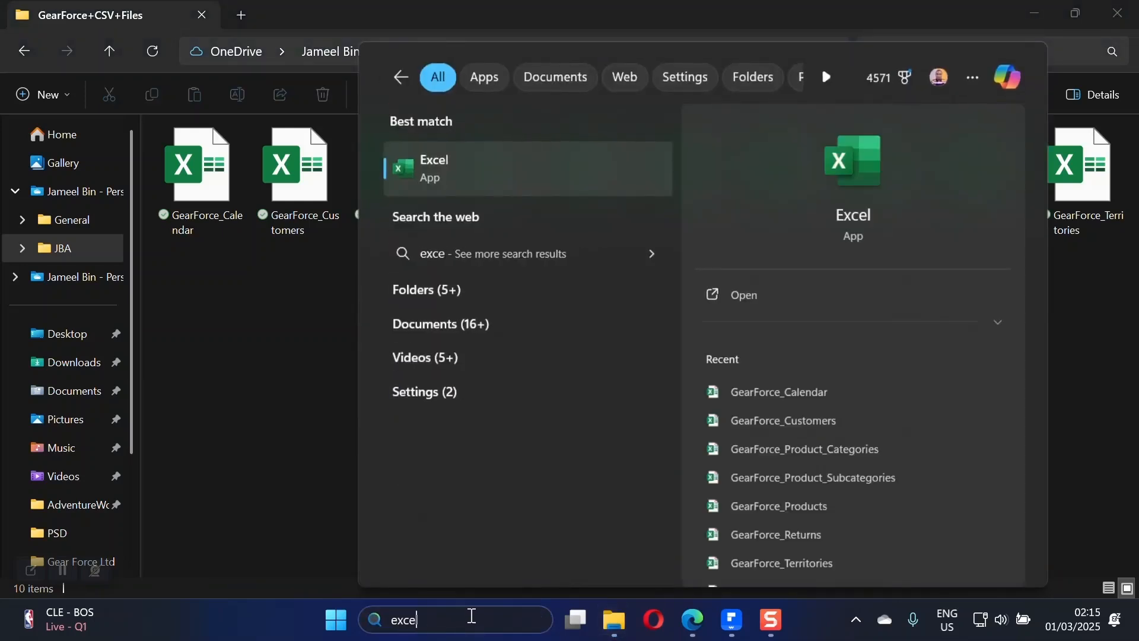
pyautogui.click(516, 166)
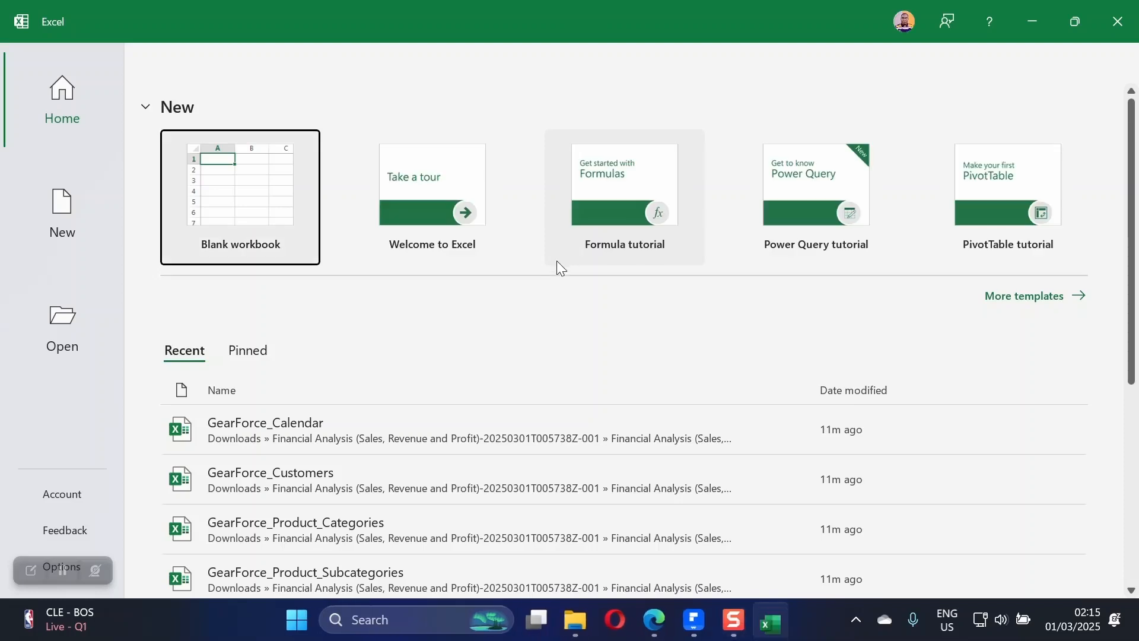
pyautogui.click(240, 211)
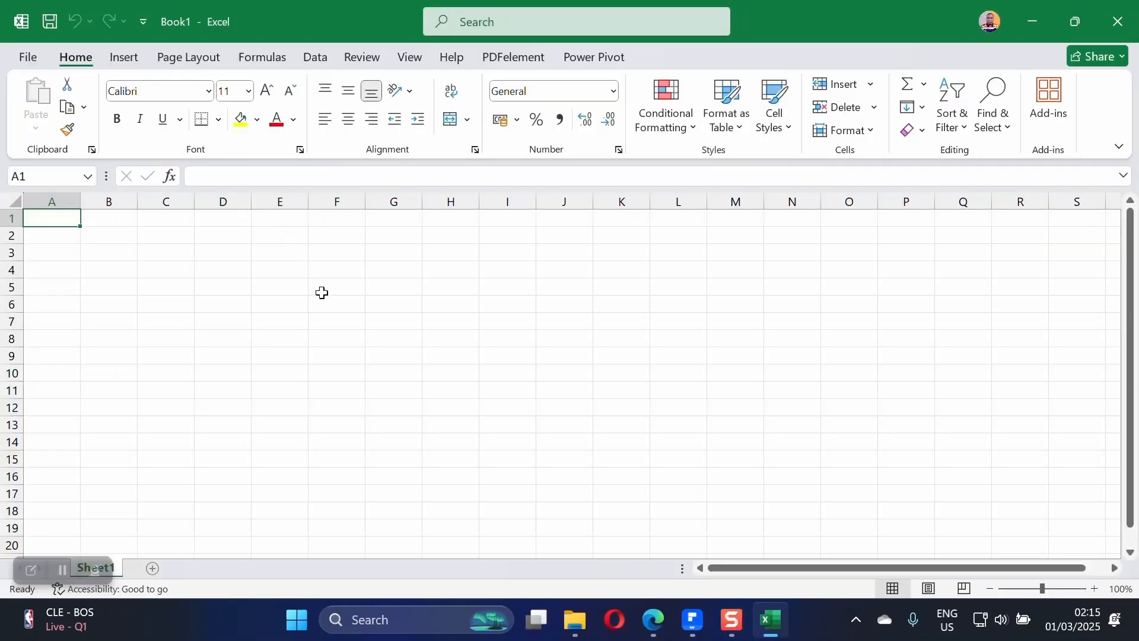
# - Close the duplicate GearForce+CSV+Files window, and open GearForce_Sales_2015 from the remaining one at the start of its data
pyautogui.moveTo(575, 620)
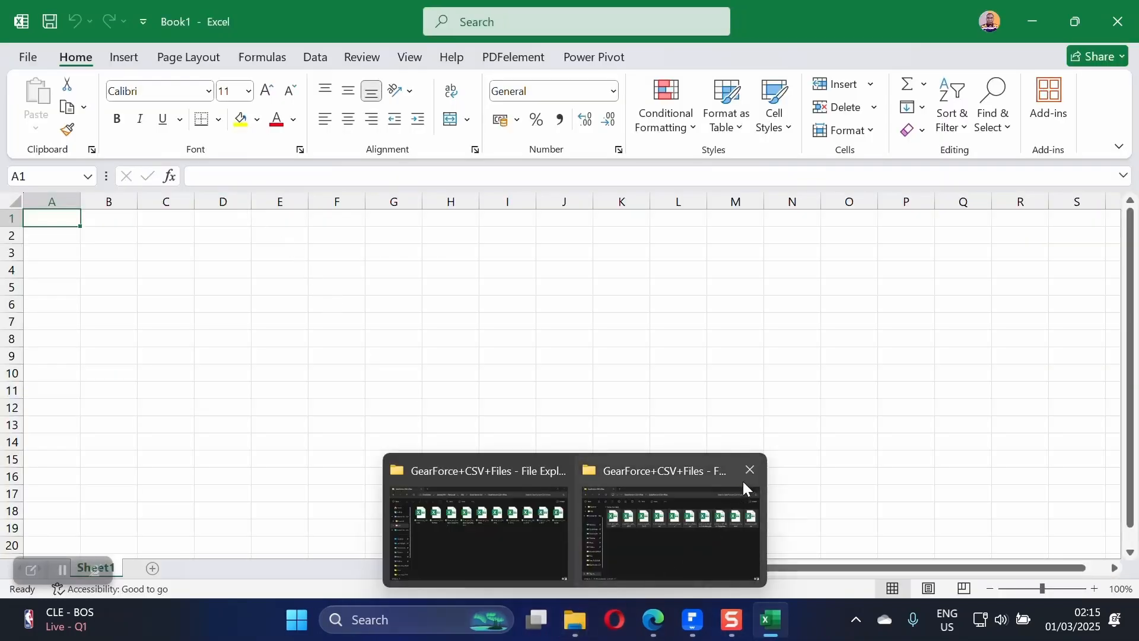
pyautogui.click(744, 475)
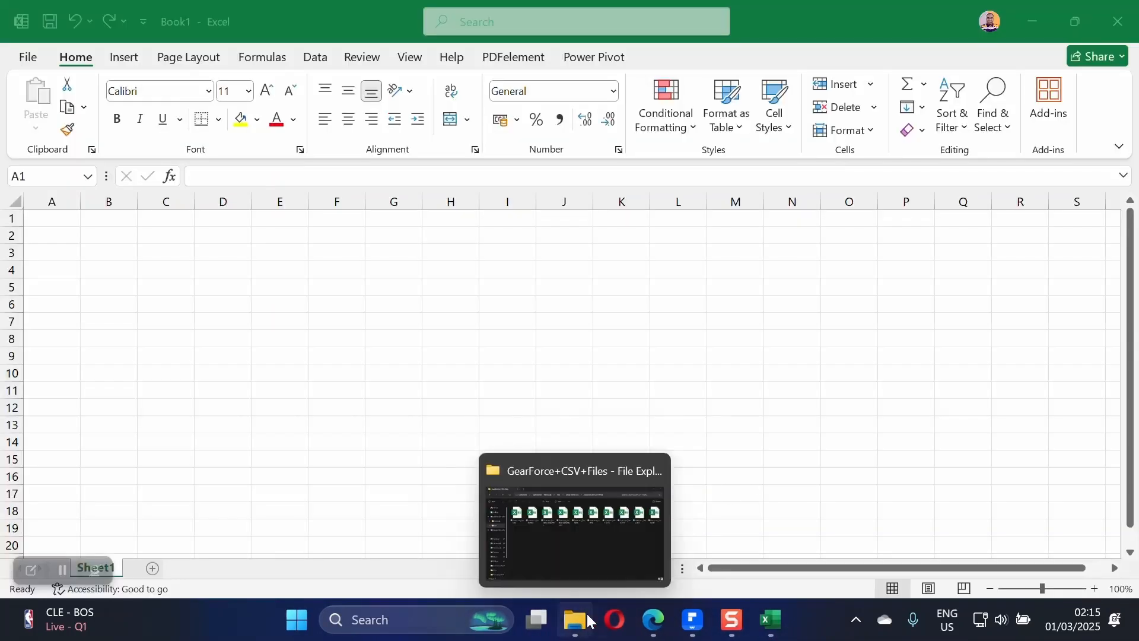
pyautogui.click(572, 534)
pyautogui.click(776, 188)
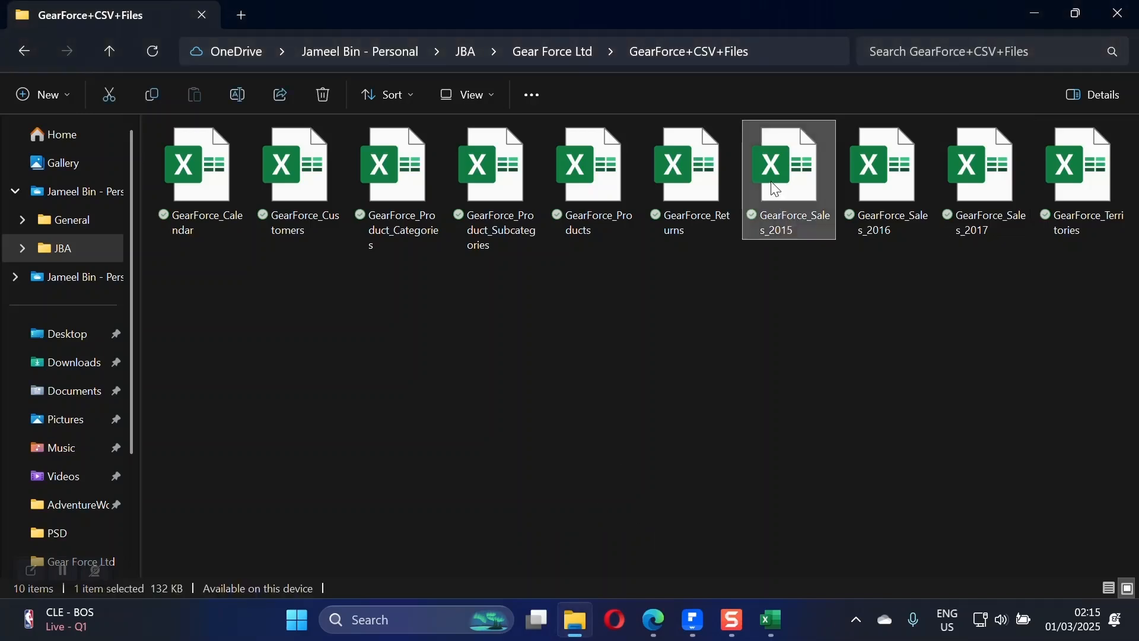
pyautogui.doubleClick(775, 189)
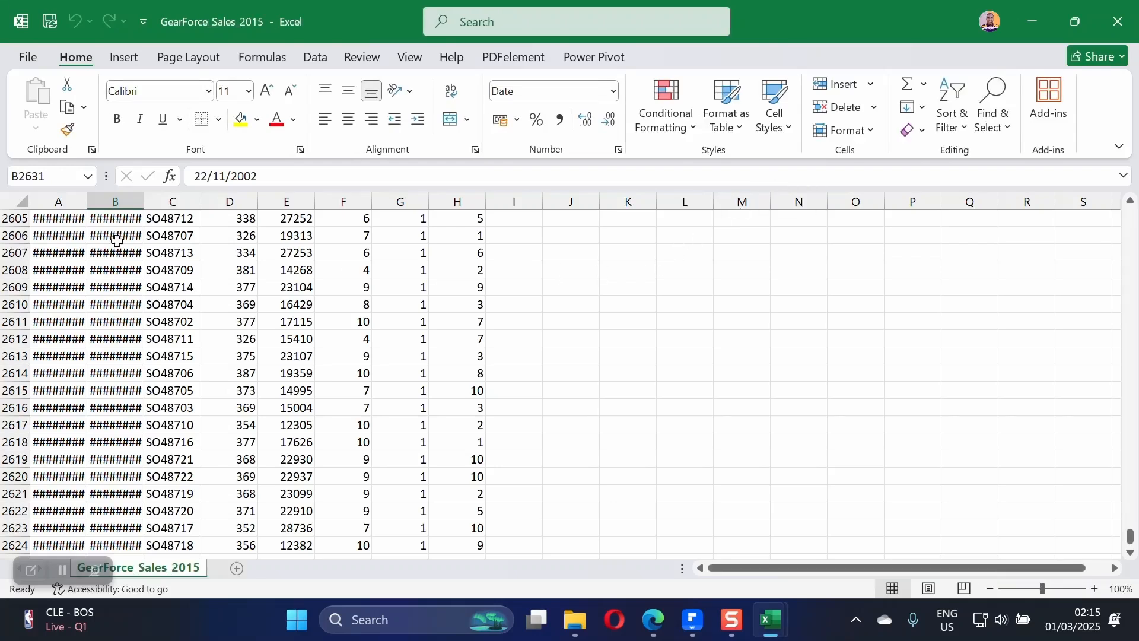
pyautogui.click(55, 239)
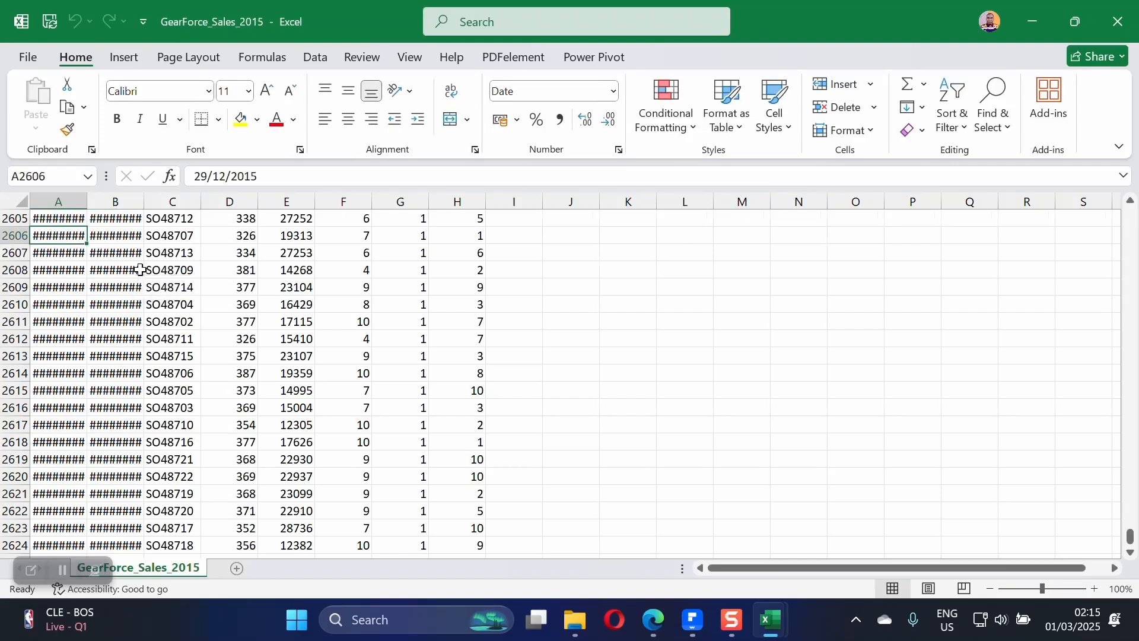
pyautogui.hotkey('ctrl', 'Home')
pyautogui.click(205, 326)
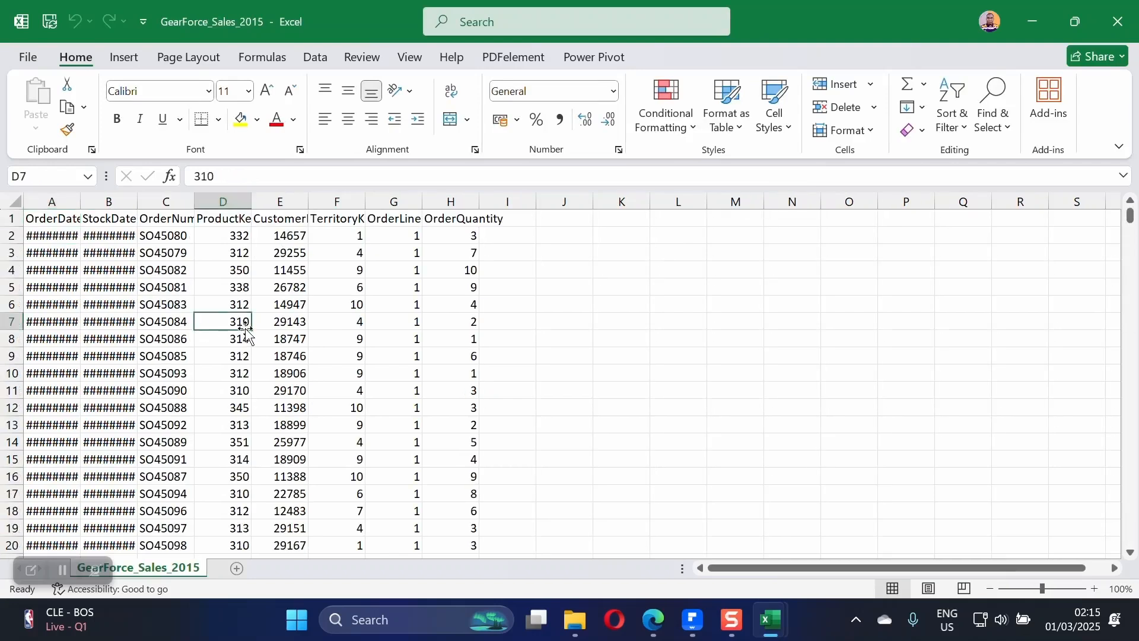
pyautogui.moveTo(661, 633)
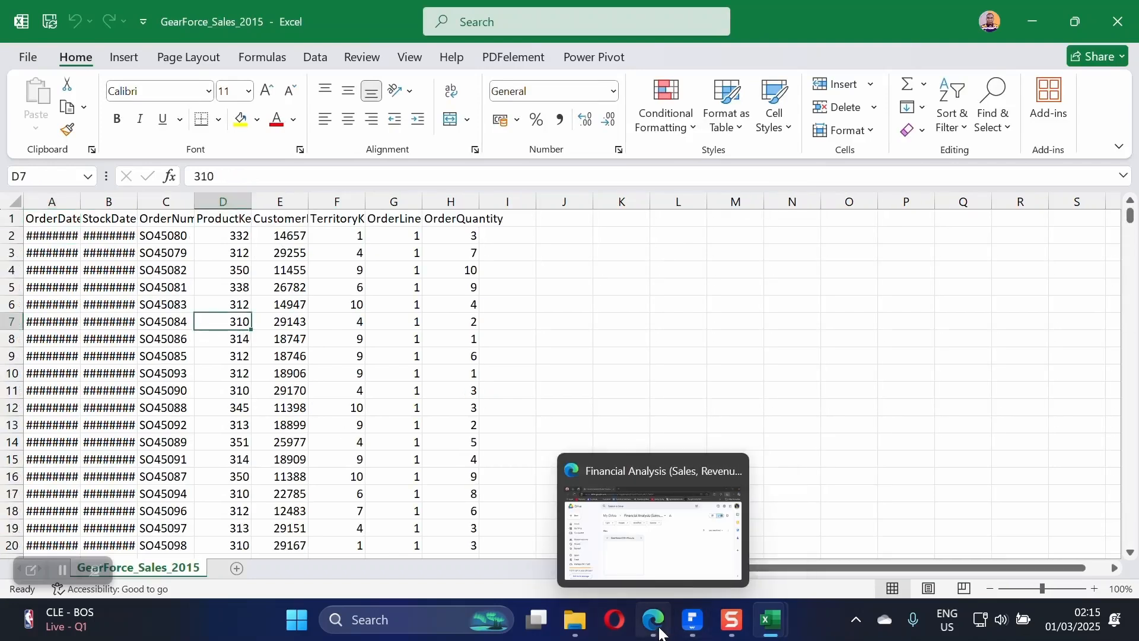
pyautogui.moveTo(772, 620)
pyautogui.click(725, 560)
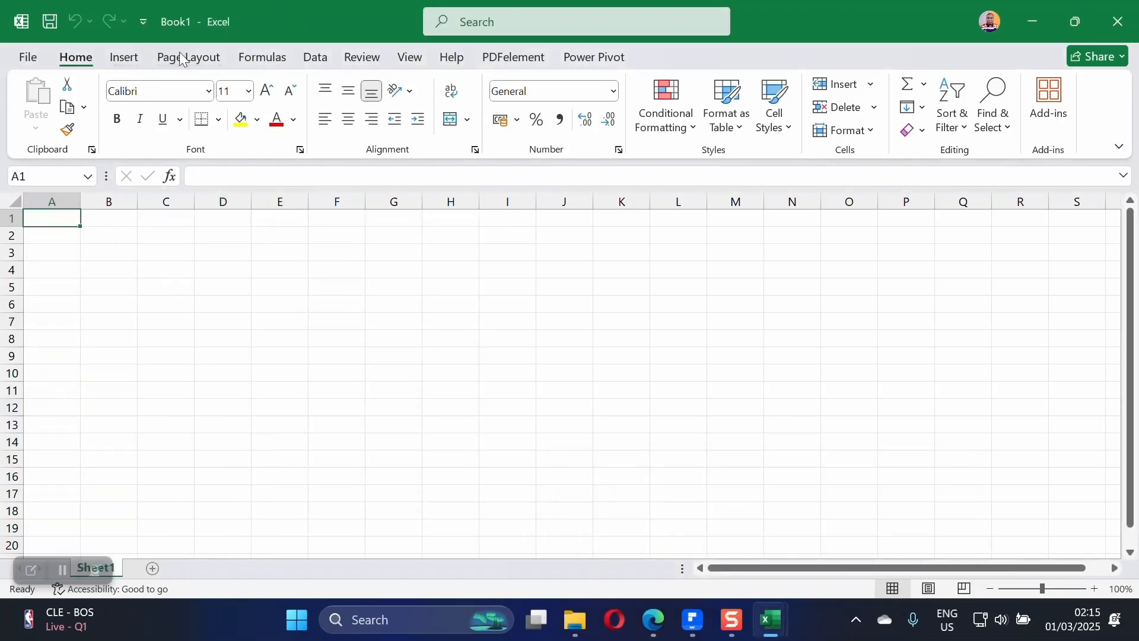
pyautogui.click(313, 57)
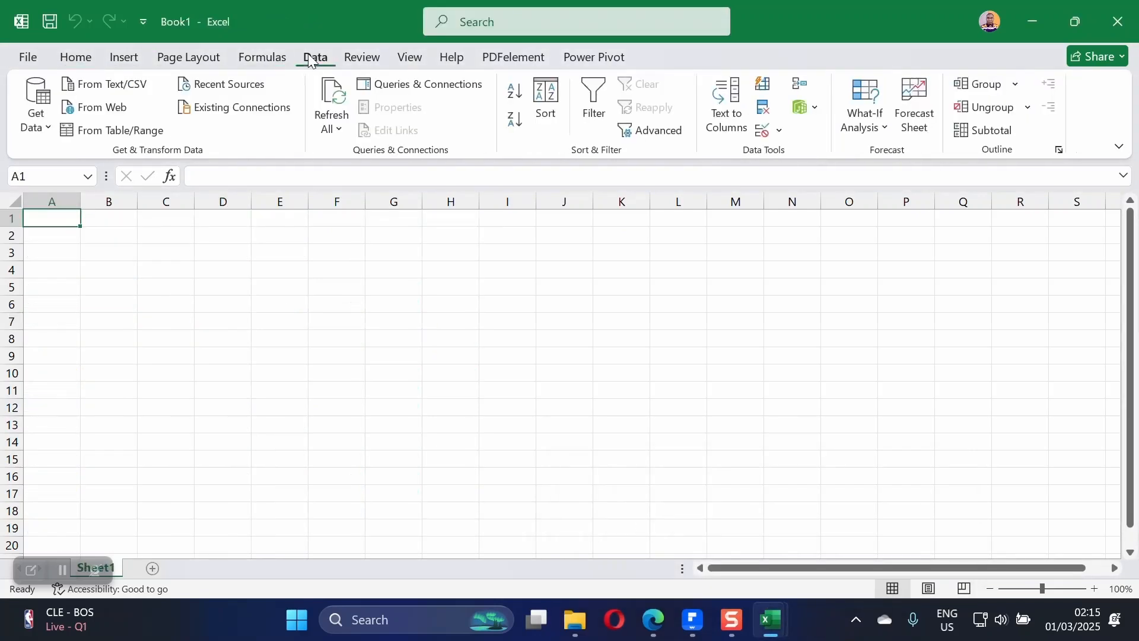
pyautogui.click(44, 128)
pyautogui.moveTo(59, 164)
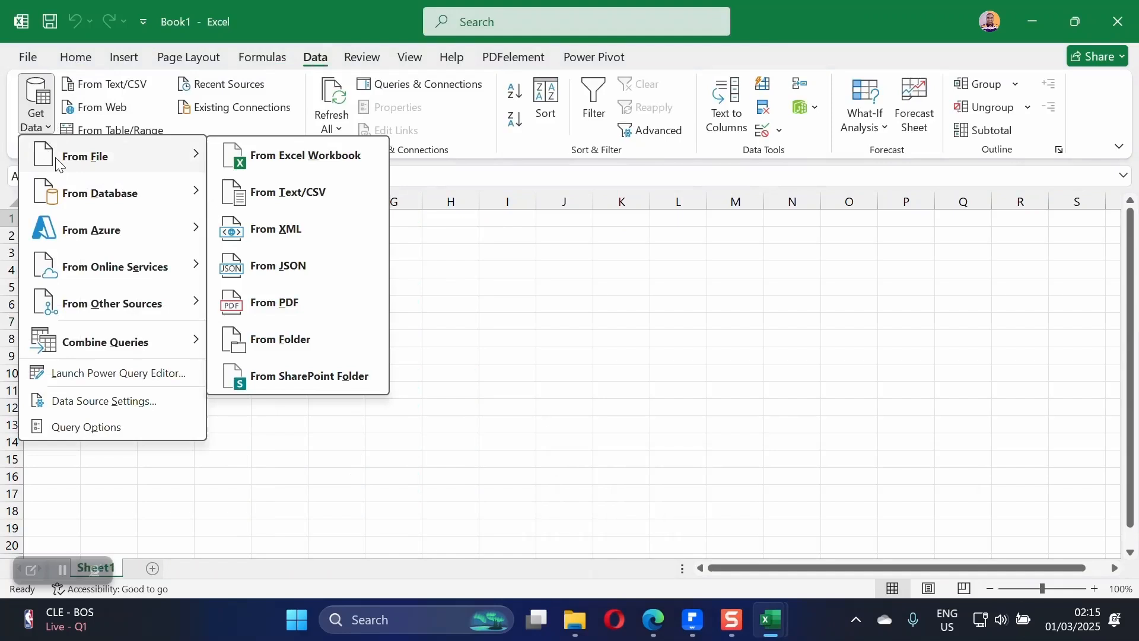
pyautogui.click(233, 159)
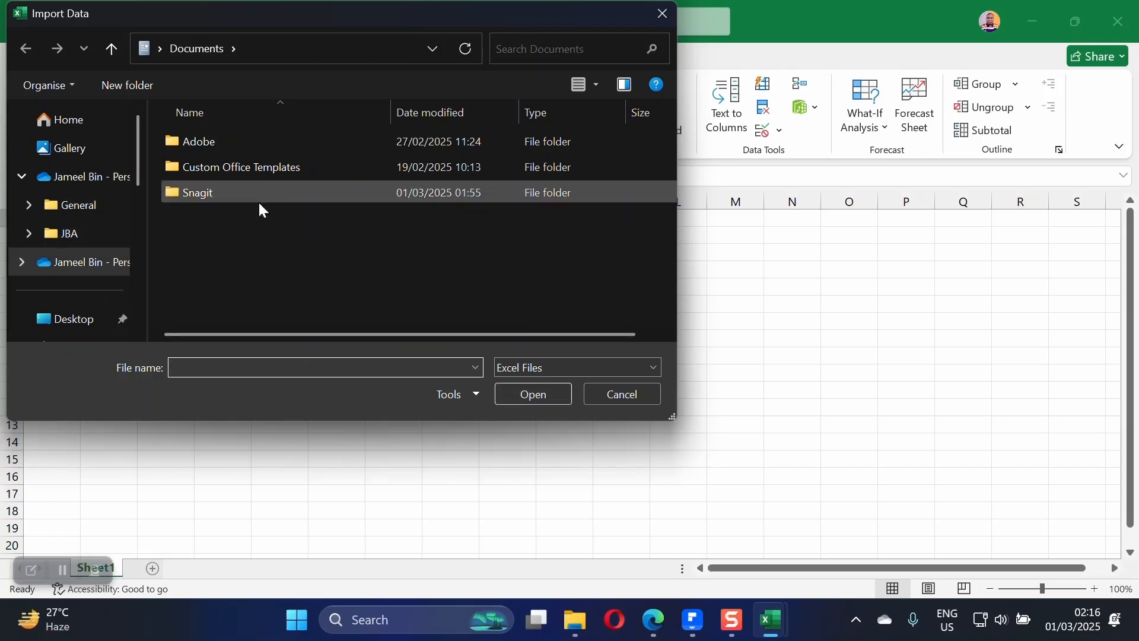
pyautogui.click(626, 395)
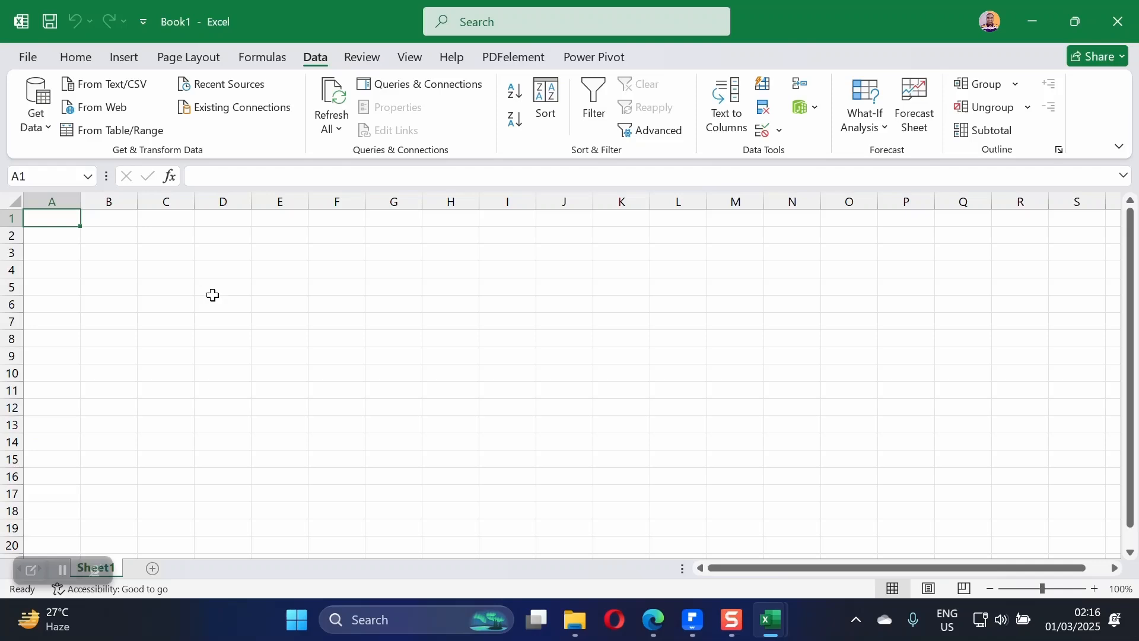
pyautogui.click(75, 56)
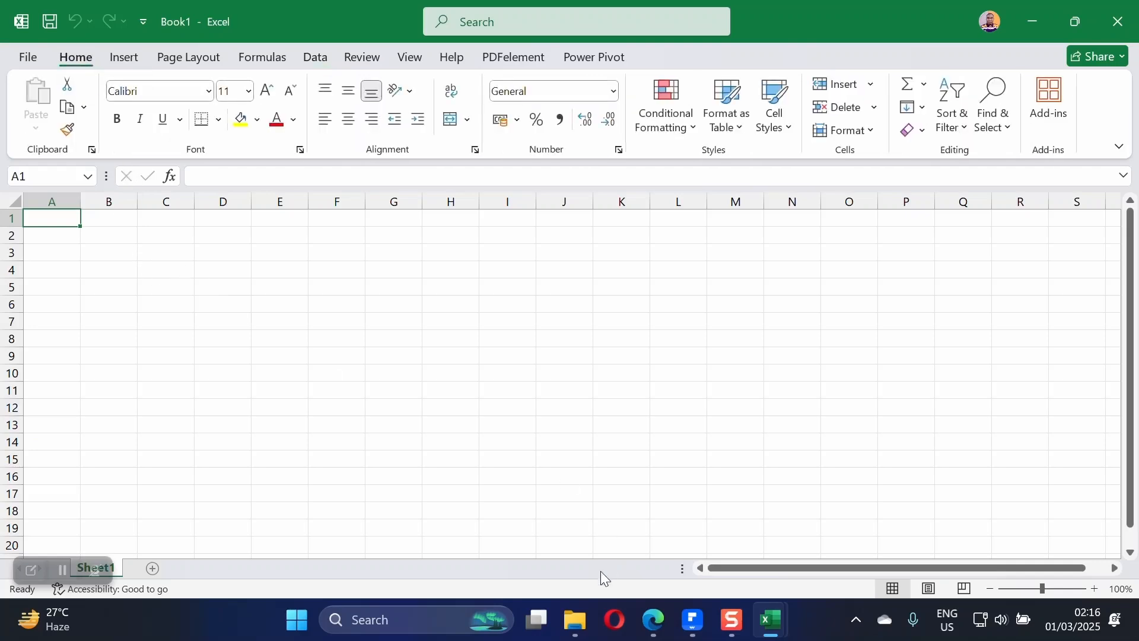
# - Copy the entire data range of GearForce_Sales_2015, including the header row
pyautogui.moveTo(575, 620)
pyautogui.click(546, 521)
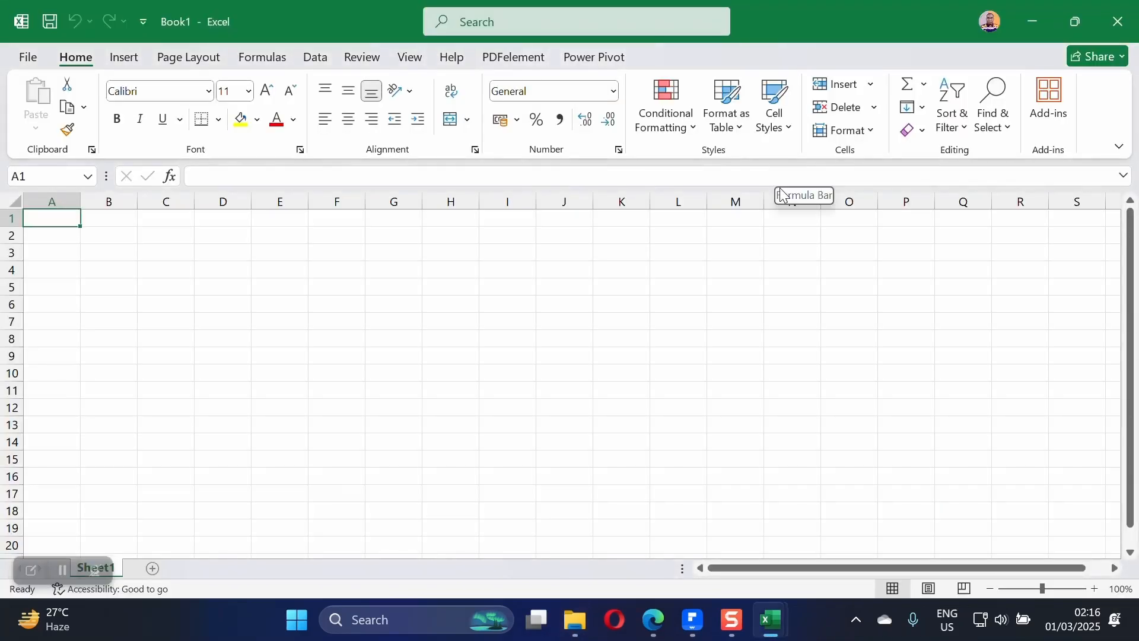
pyautogui.click(54, 218)
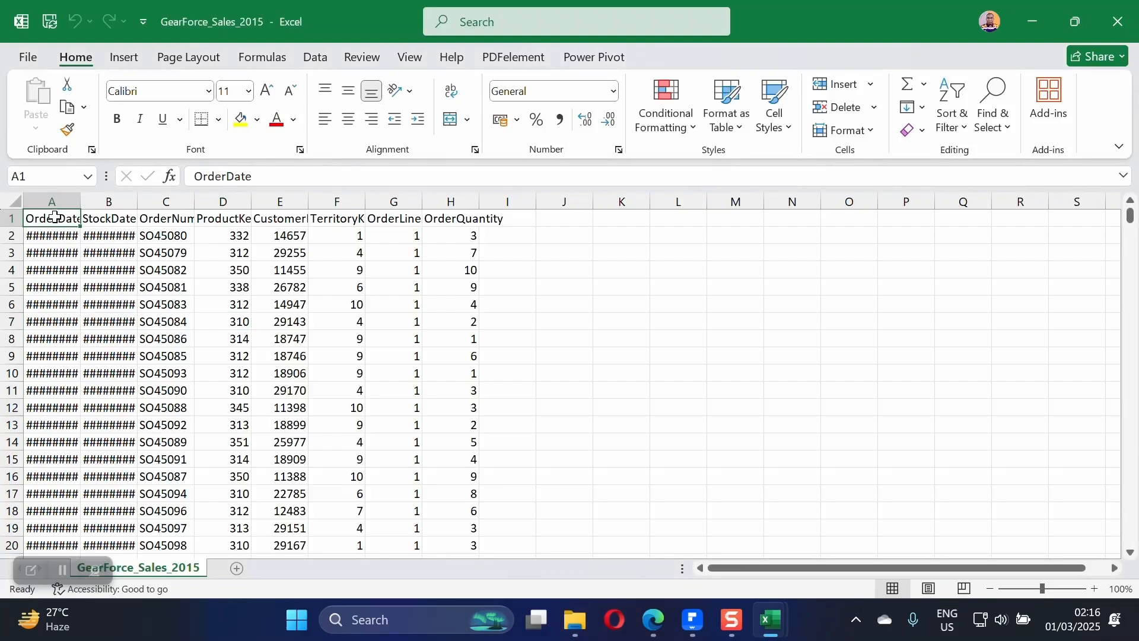
pyautogui.hotkey('ctrl', 'shift', 'Right')
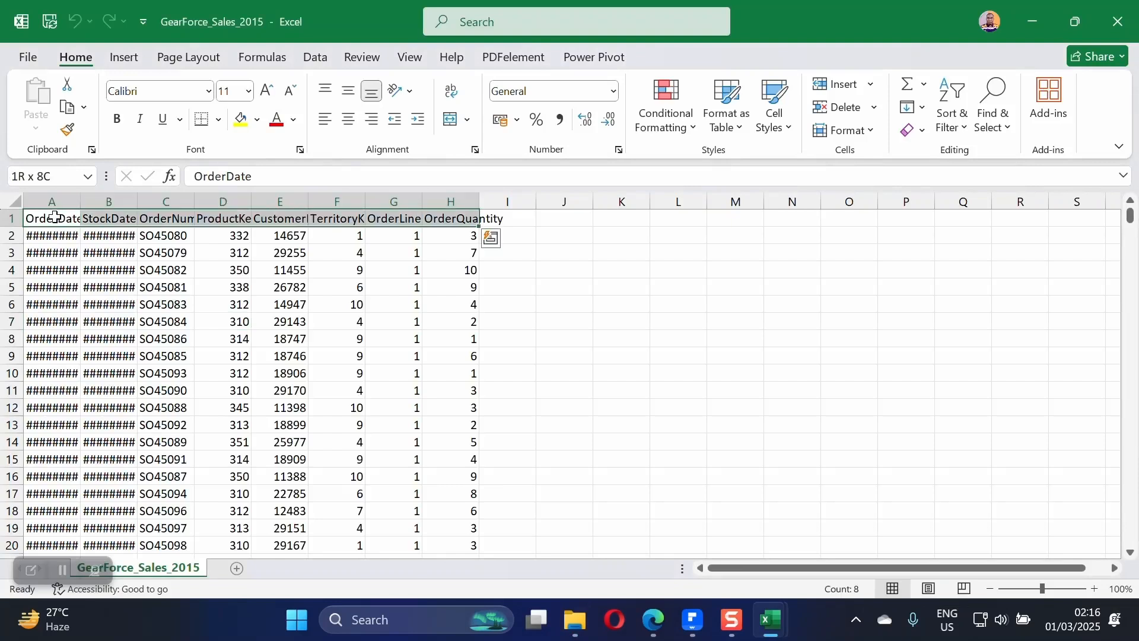
pyautogui.hotkey('ctrl', 'shift', 'Down')
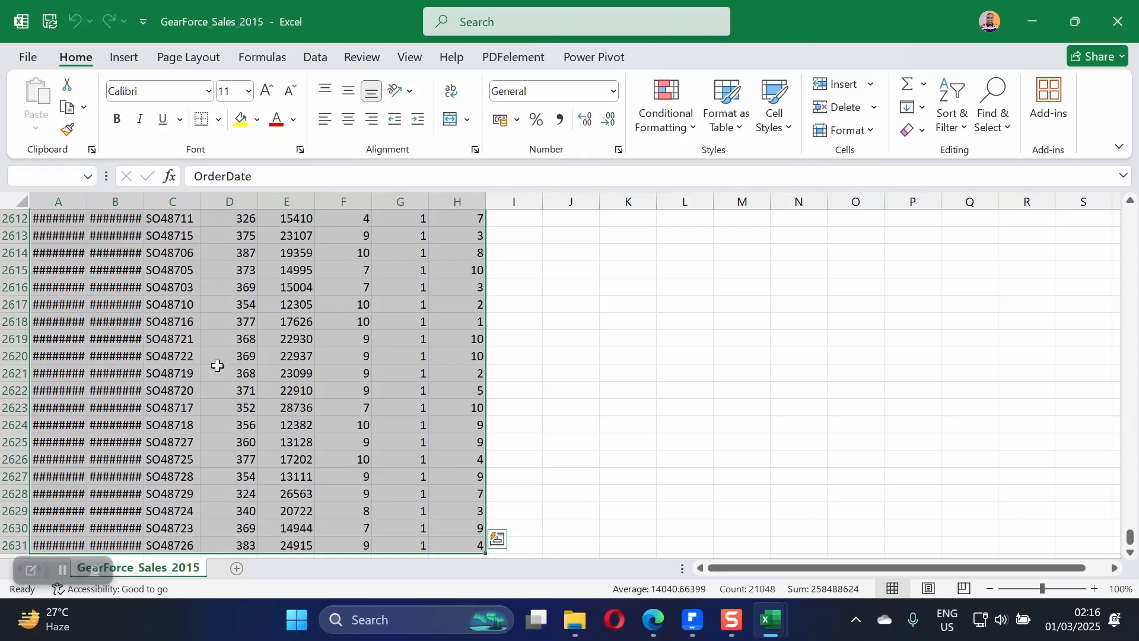
pyautogui.rightClick(269, 296)
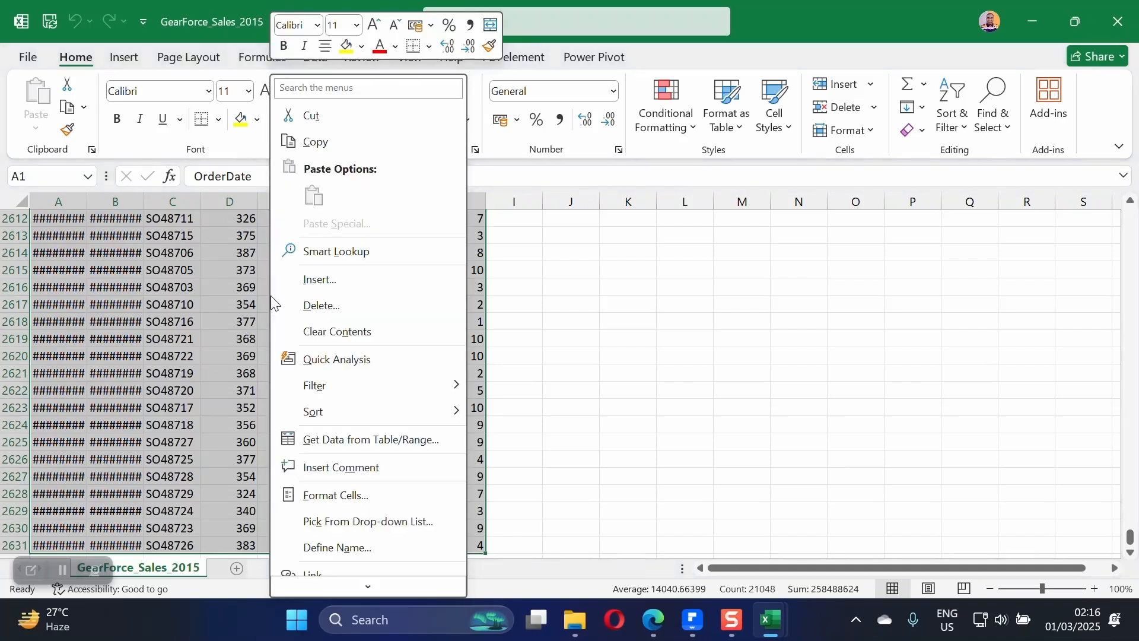
pyautogui.click(310, 141)
# - Paste the 2015 sales data into Book1 starting at cell A1, and select A2632, the first empty cell below it
pyautogui.moveTo(770, 620)
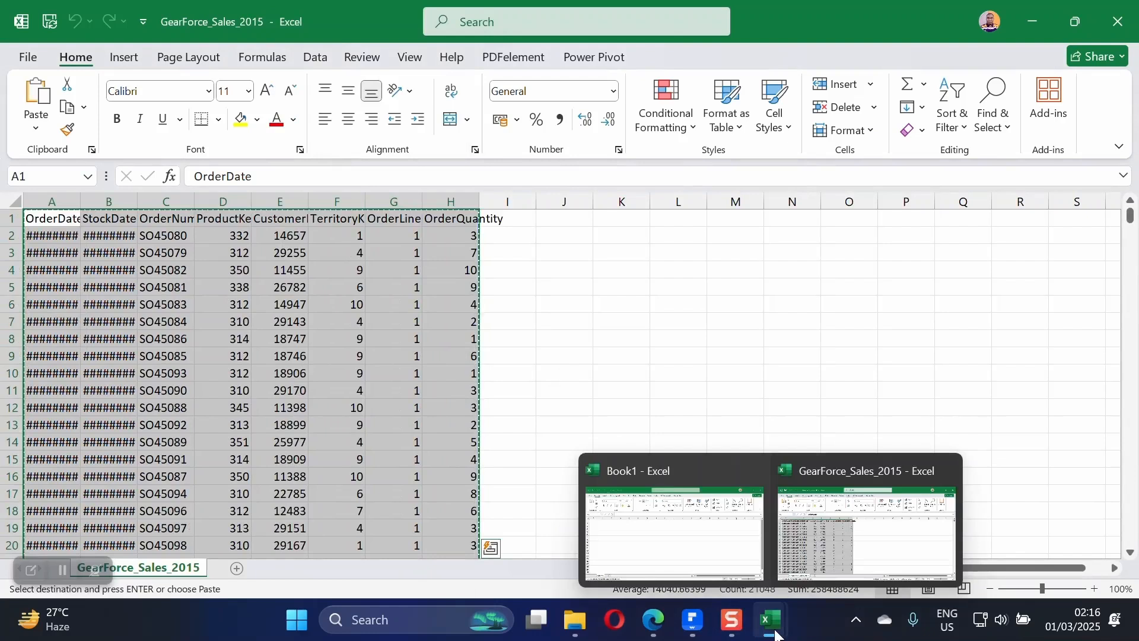
pyautogui.click(700, 562)
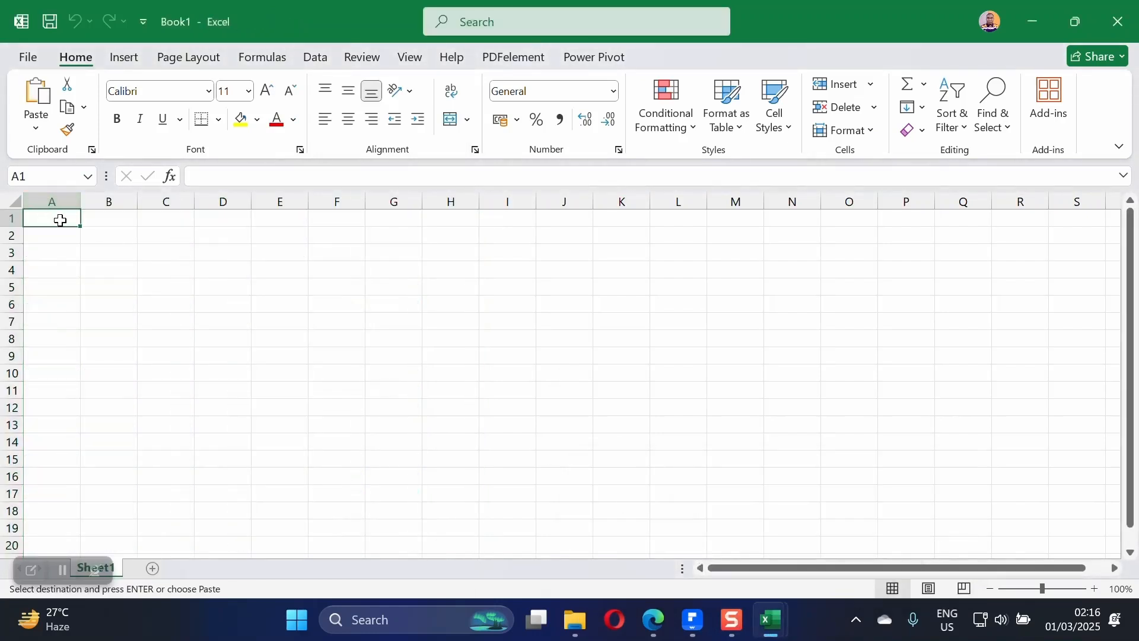
pyautogui.hotkey('ctrl', 'v')
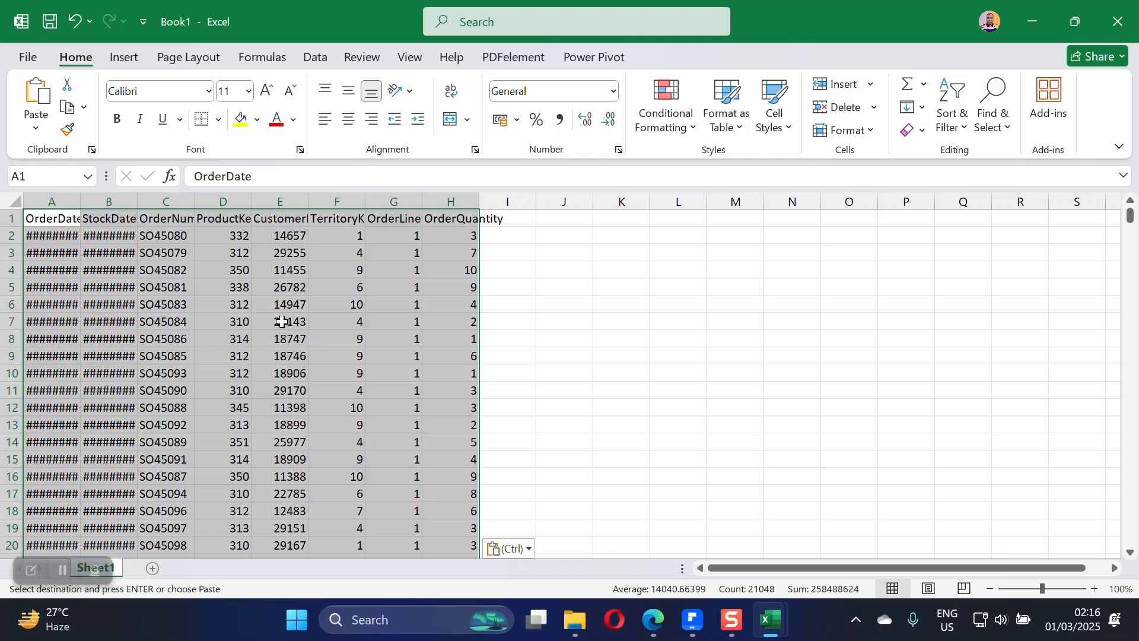
pyautogui.click(42, 219)
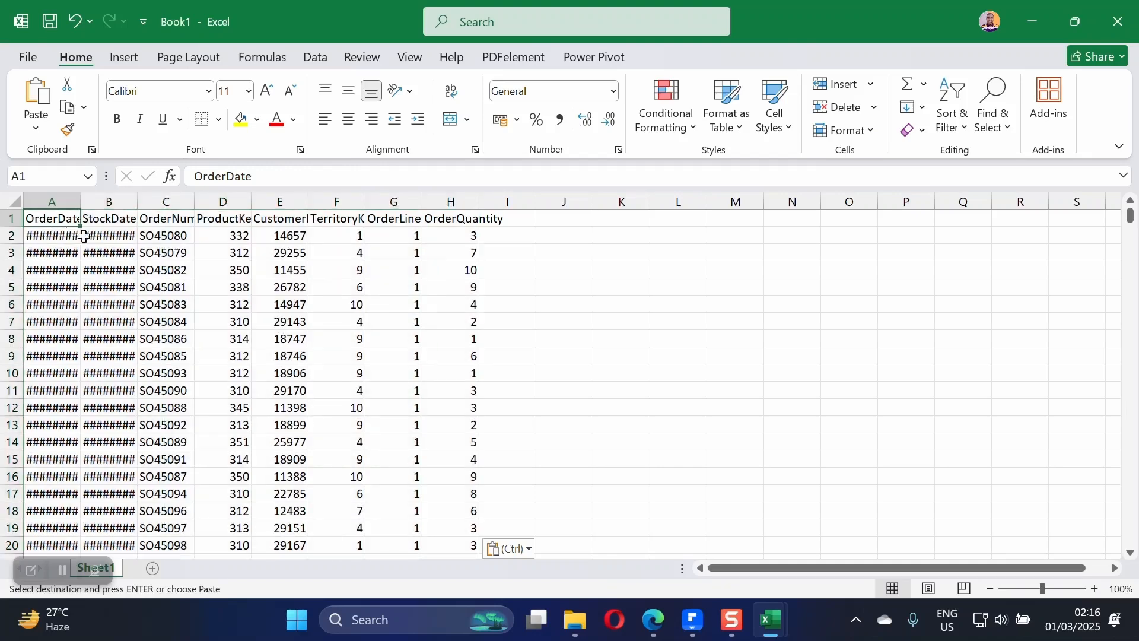
pyautogui.hotkey('ctrl', 'Down')
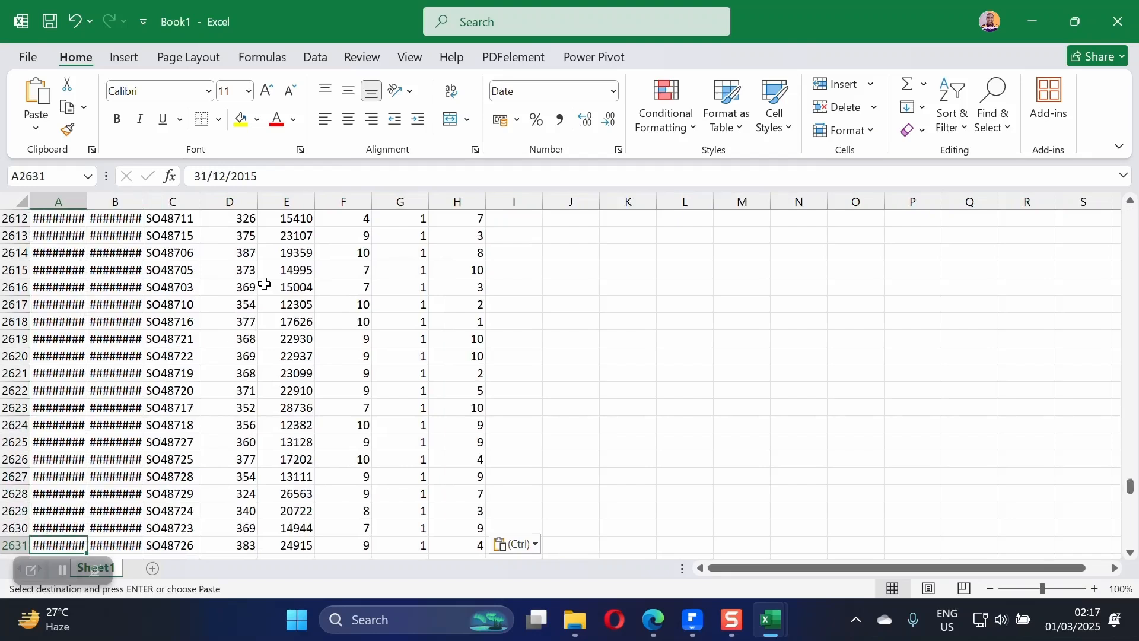
pyautogui.scroll(-5, 237, 332)
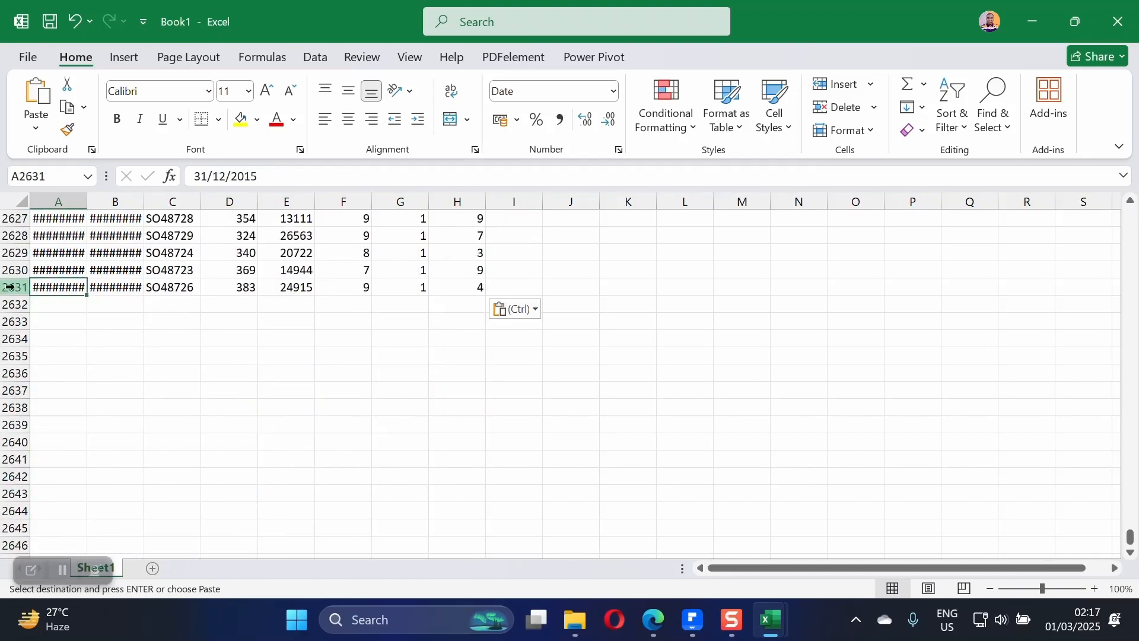
pyautogui.click(63, 305)
# - Close the GearForce_Sales_2015 workbook without saving its changes
pyautogui.moveTo(781, 618)
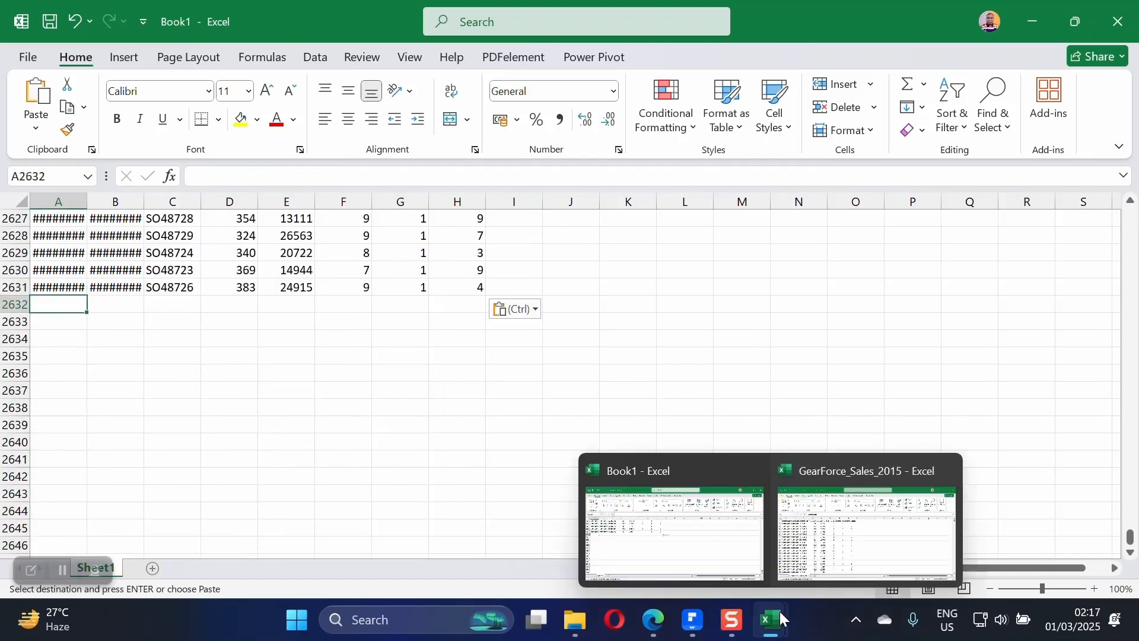
pyautogui.click(856, 536)
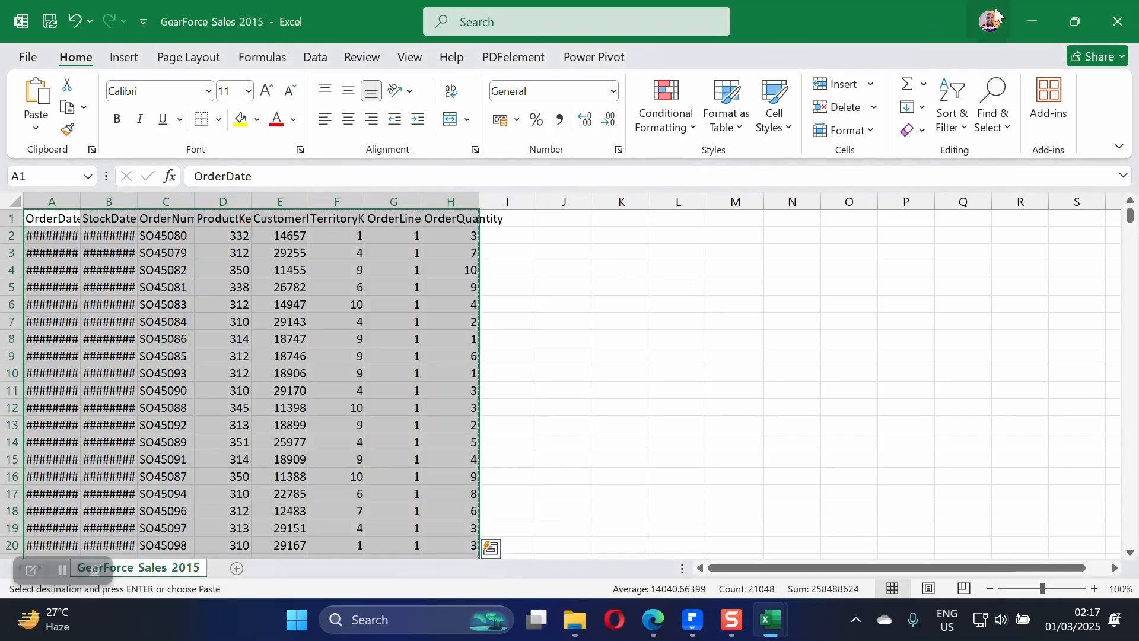
pyautogui.click(1118, 22)
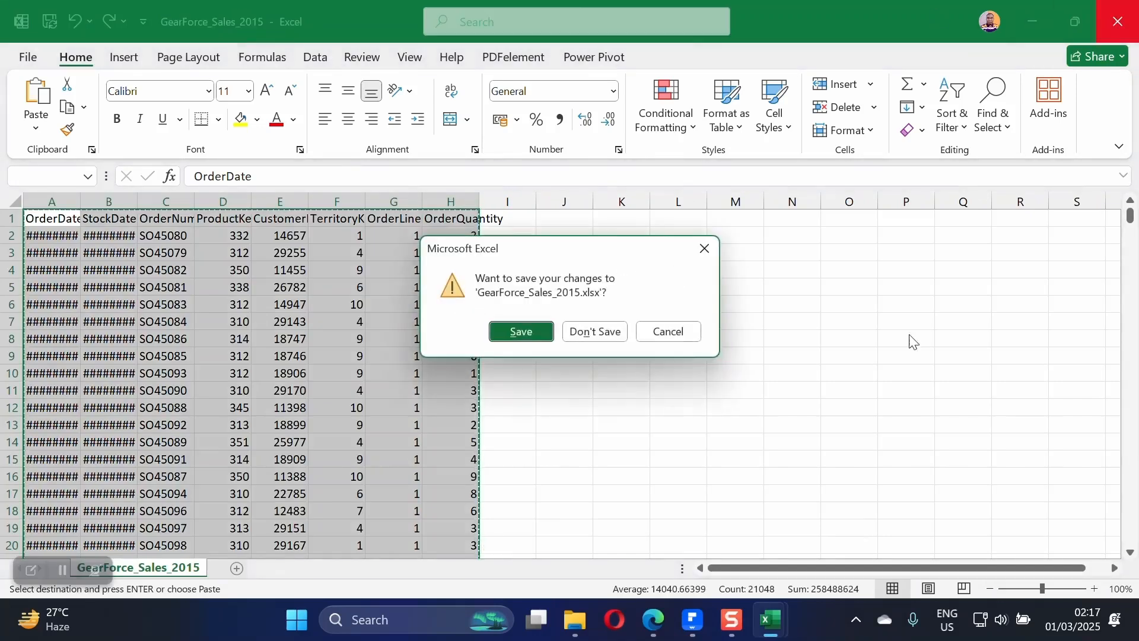
pyautogui.click(614, 343)
pyautogui.click(580, 371)
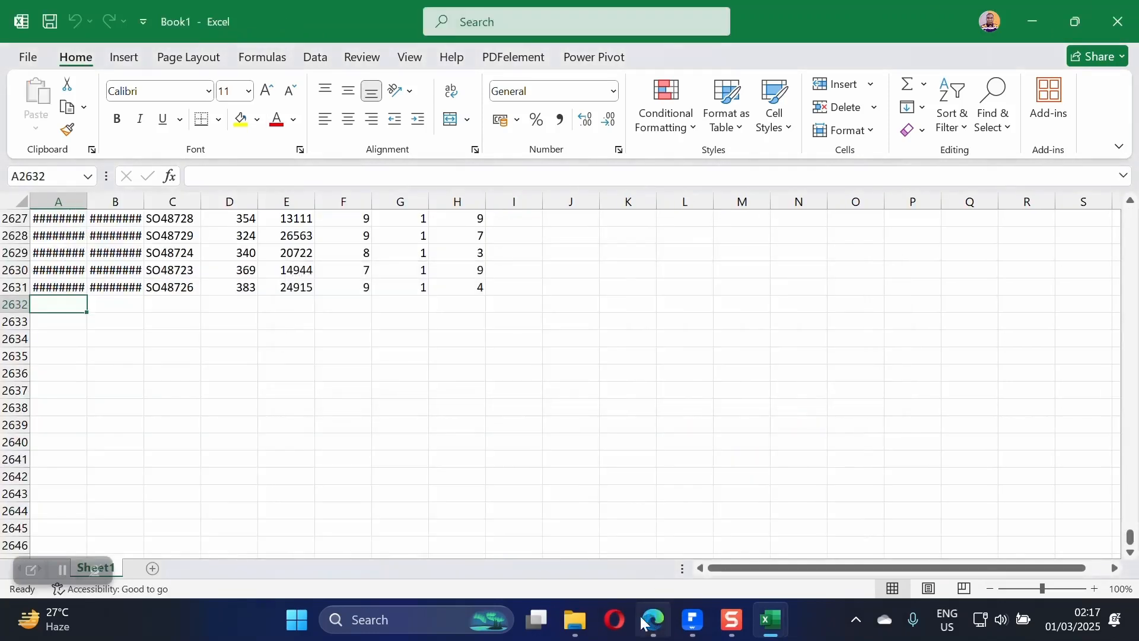
# - Open GearForce_Sales_2016 from the GearForce+CSV+Files folder
pyautogui.moveTo(575, 619)
pyautogui.click(540, 543)
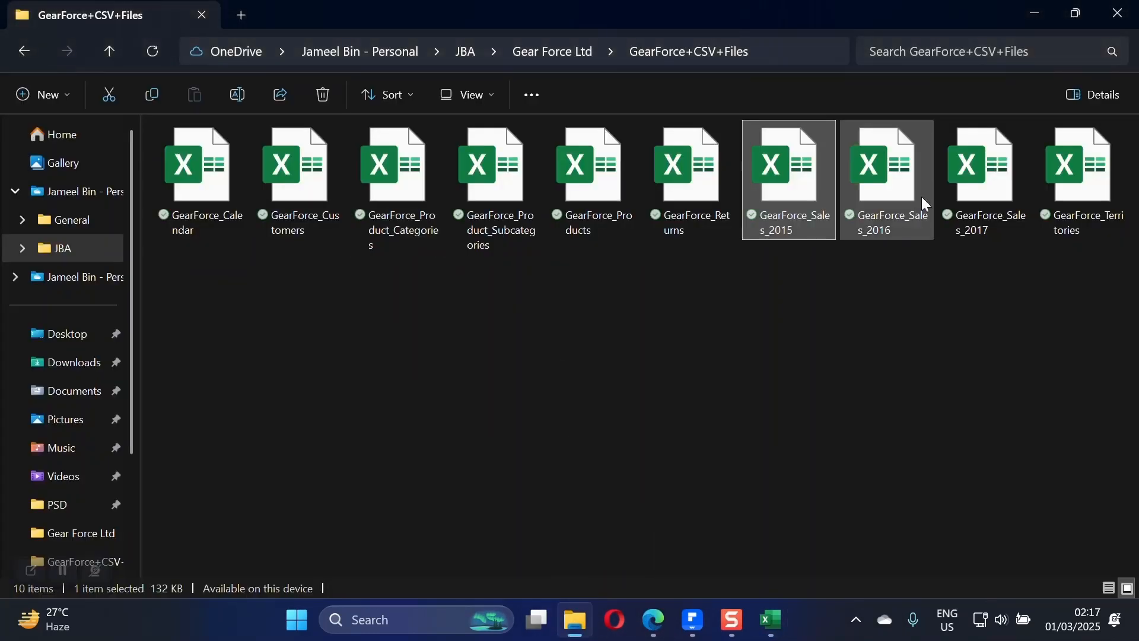
pyautogui.doubleClick(903, 184)
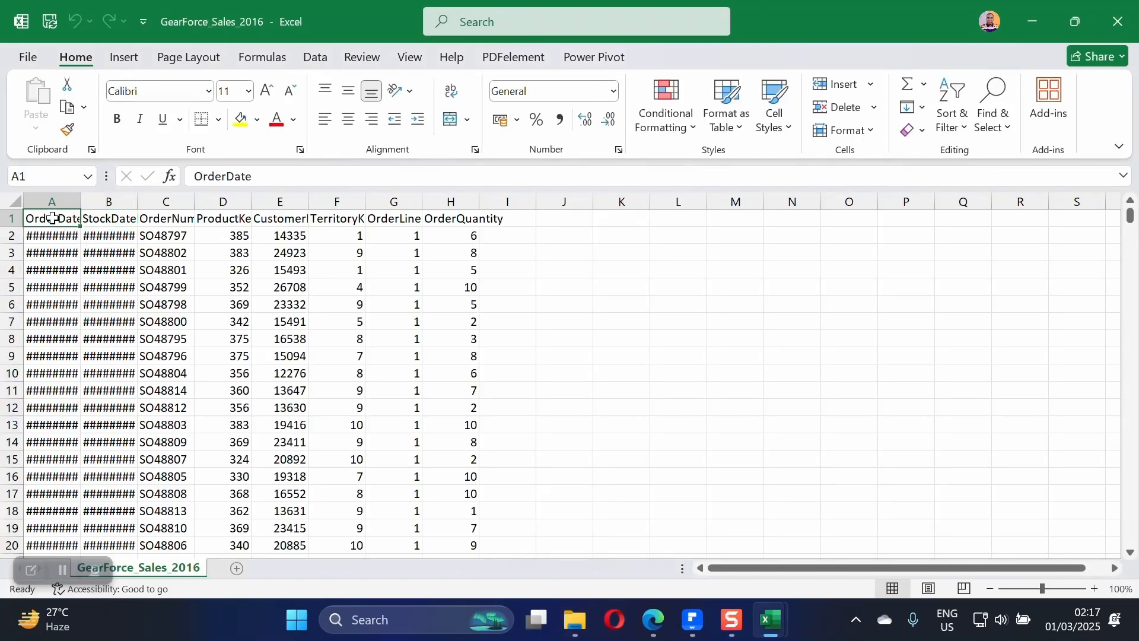
# - Copy the entire data range of GearForce_Sales_2016, including the header row
pyautogui.hotkey('ctrl', 'shift', 'Right')
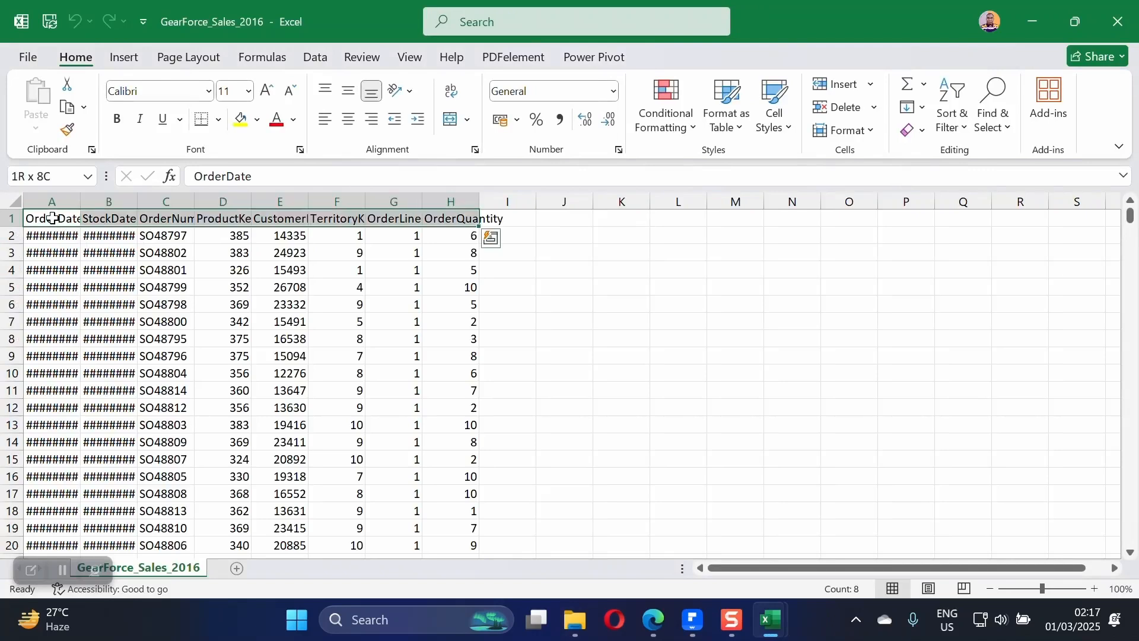
pyautogui.hotkey('ctrl', 'shift', 'Down')
pyautogui.rightClick(177, 282)
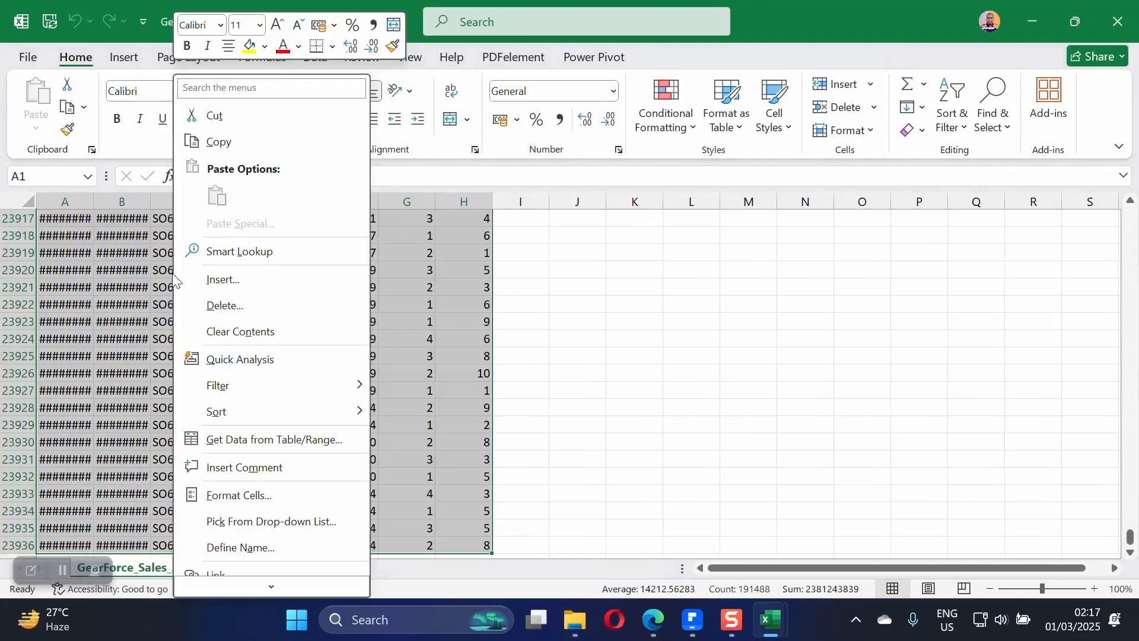
pyautogui.click(196, 141)
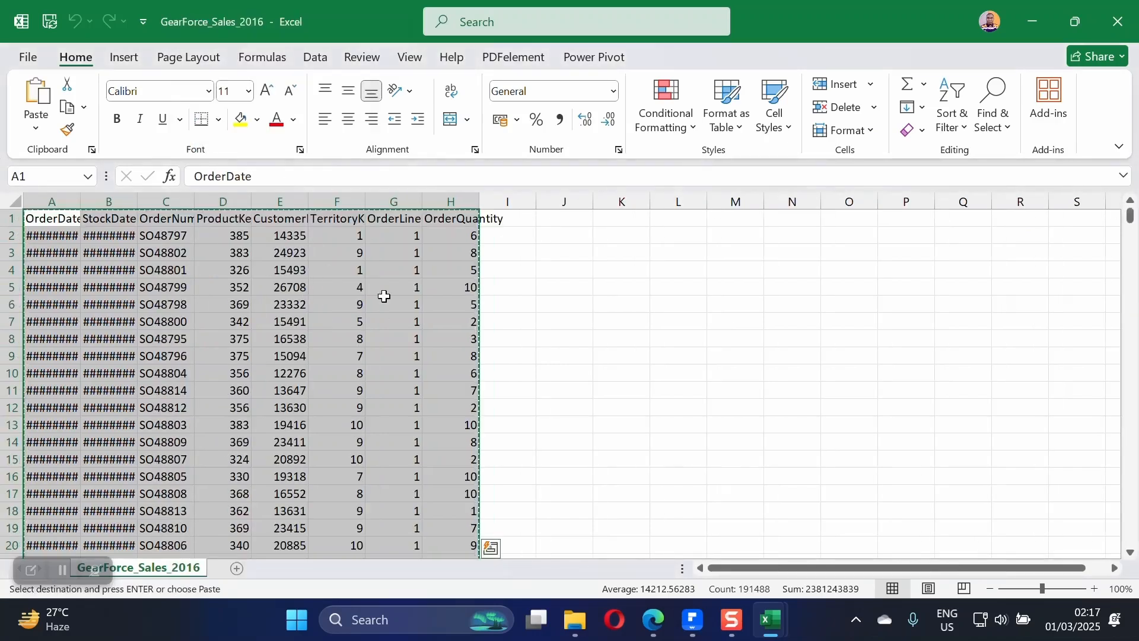
# - Check the end of the data in Book1, and return to GearForce_Sales_2016 to highlight its header row 1
pyautogui.moveTo(772, 619)
pyautogui.click(672, 534)
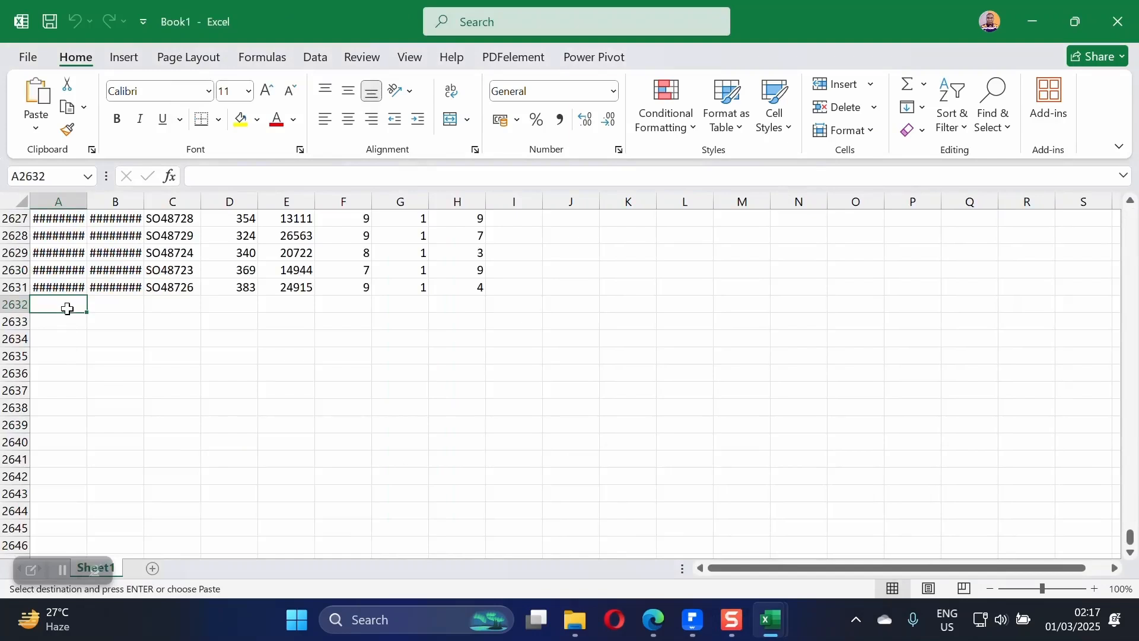
pyautogui.moveTo(768, 613)
pyautogui.click(771, 498)
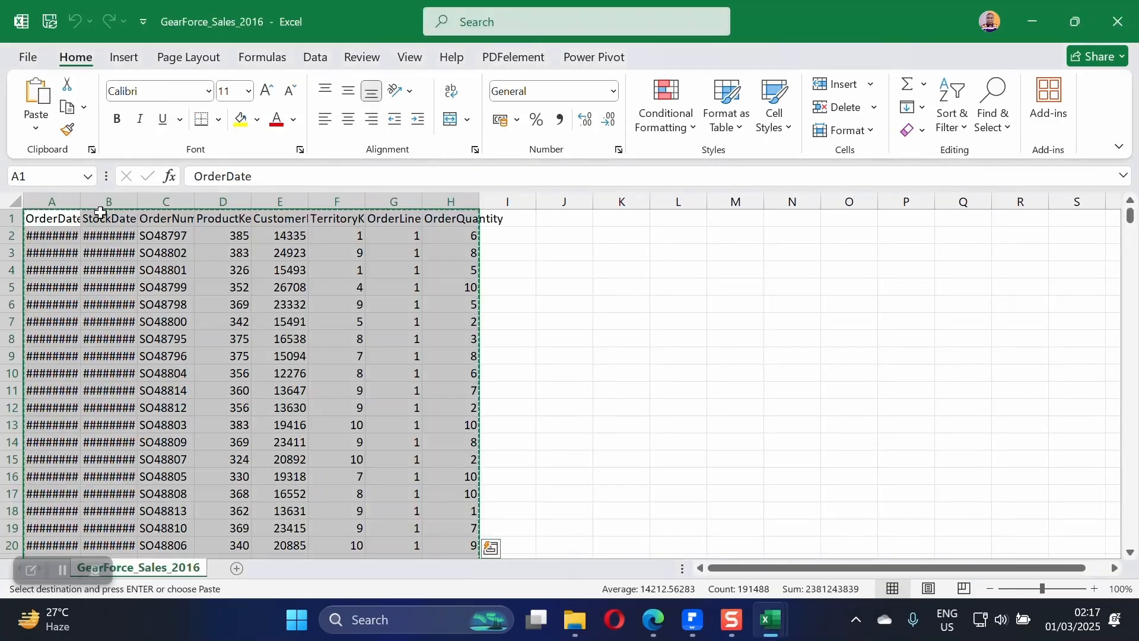
pyautogui.click(12, 218)
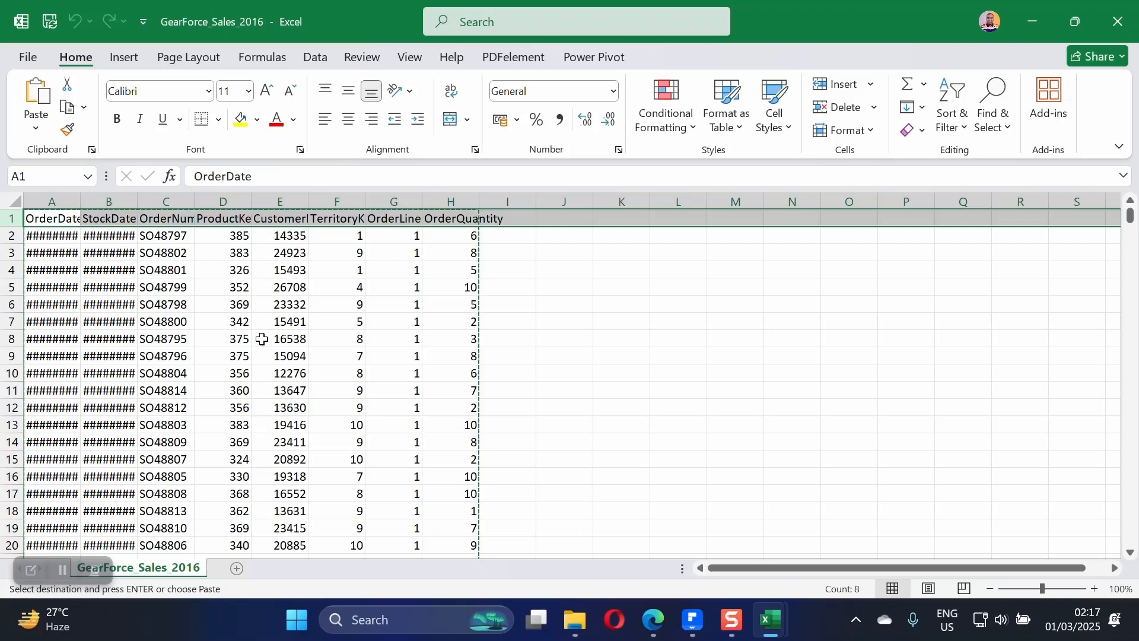
# - Paste the copied 2016 sales data into Book1 starting at cell A2632
pyautogui.moveTo(574, 619)
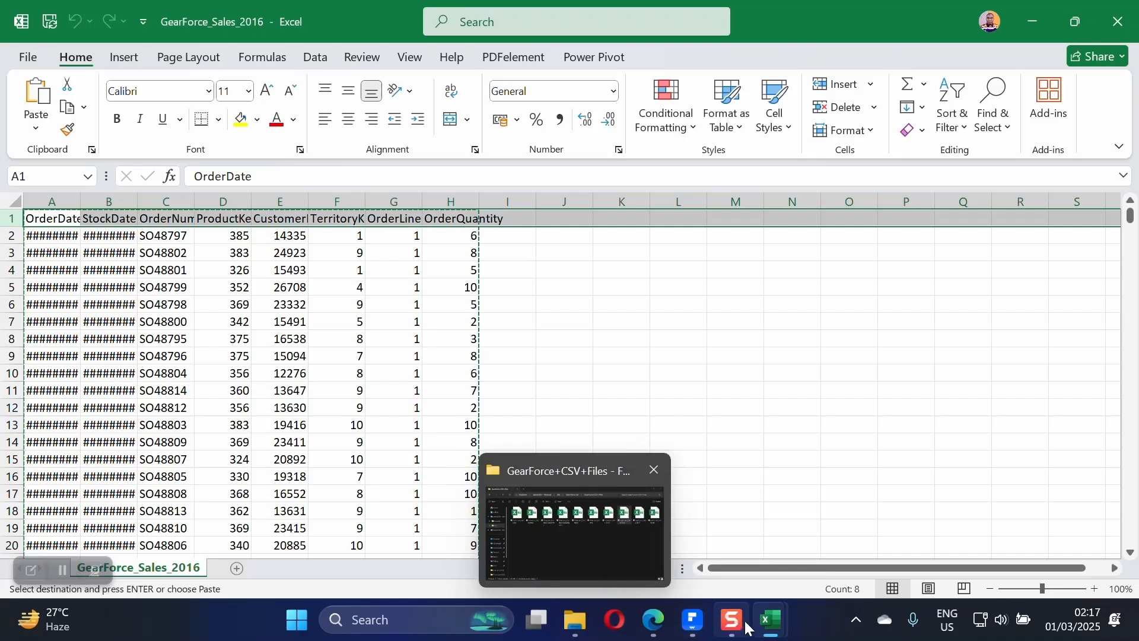
pyautogui.moveTo(771, 620)
pyautogui.click(665, 528)
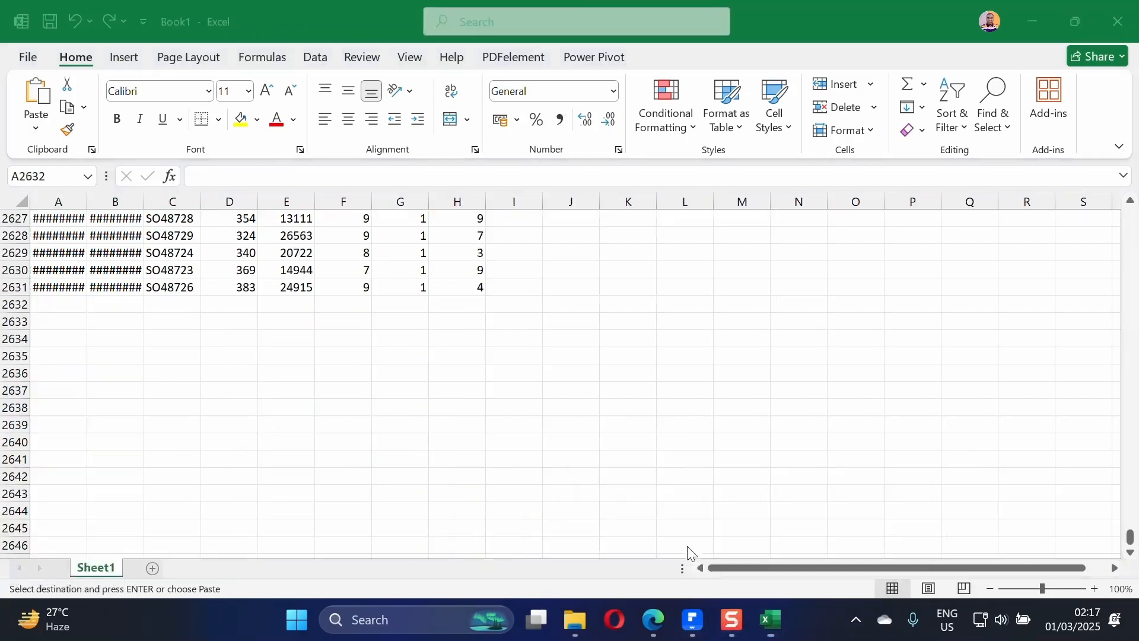
pyautogui.rightClick(53, 304)
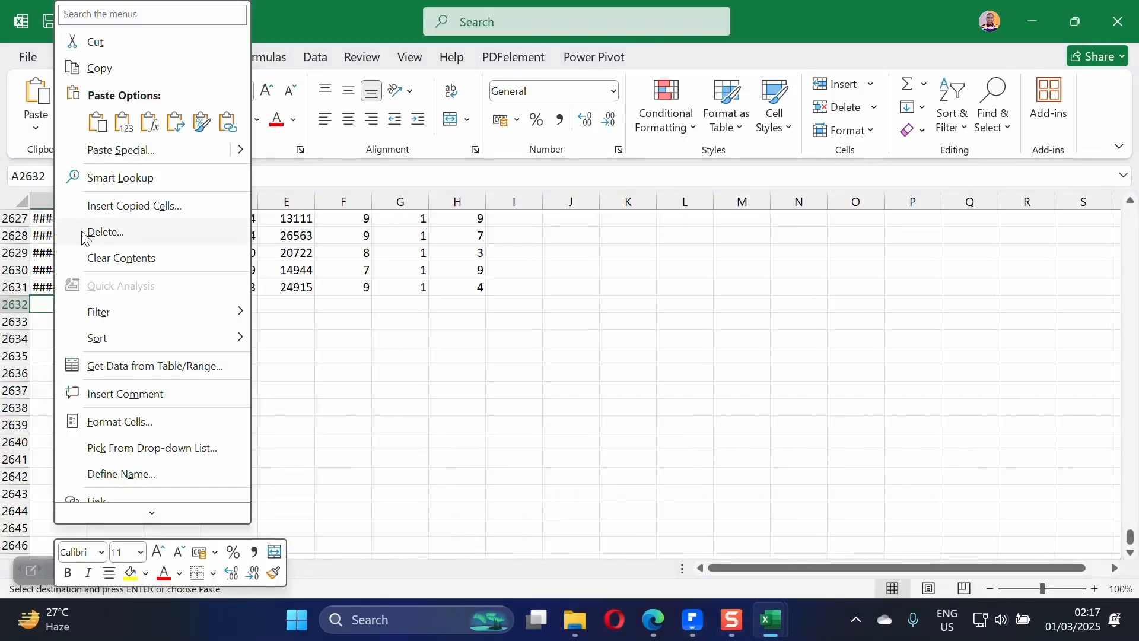
# - Paste the copied 2016 sales data, including its headers, into Sheet1 starting at cell A2632
pyautogui.click(412, 335)
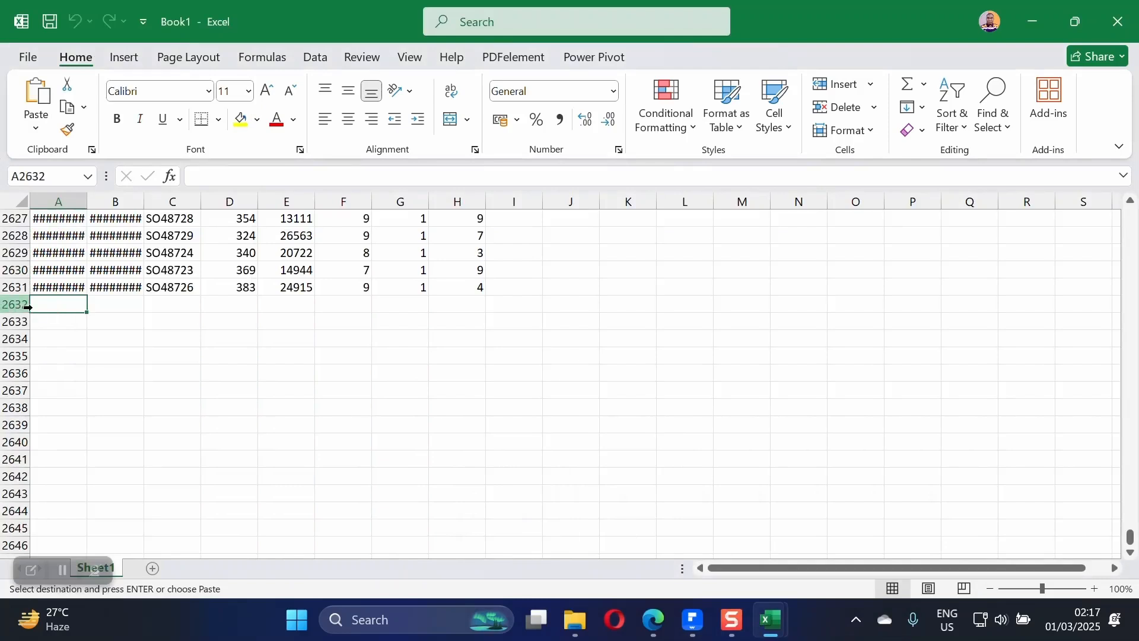
pyautogui.rightClick(68, 306)
pyautogui.click(114, 123)
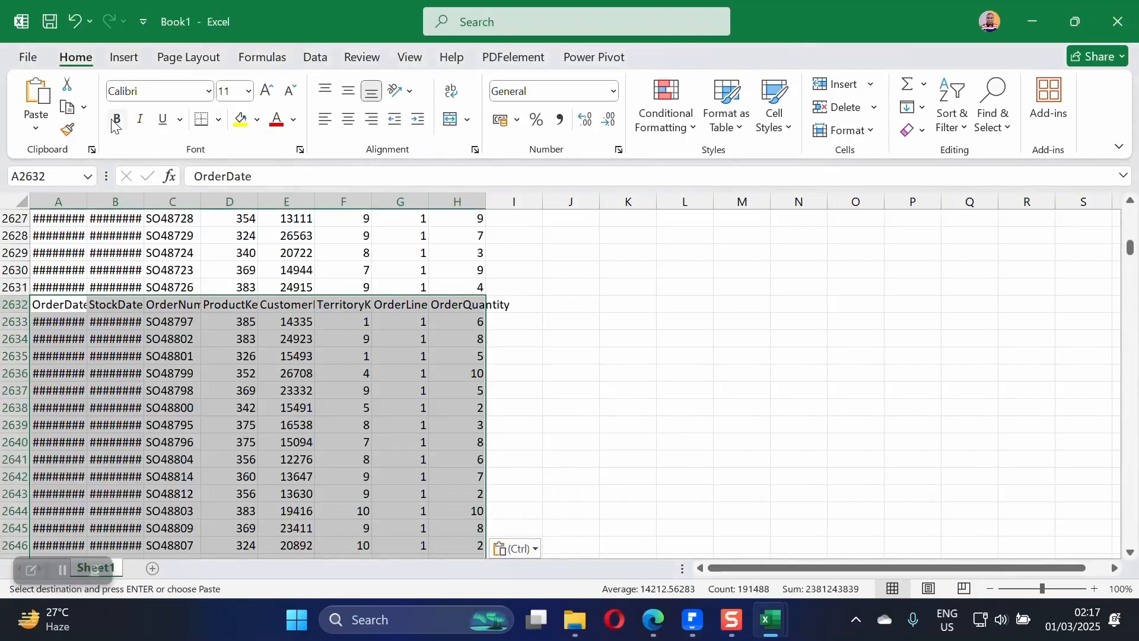
pyautogui.click(172, 338)
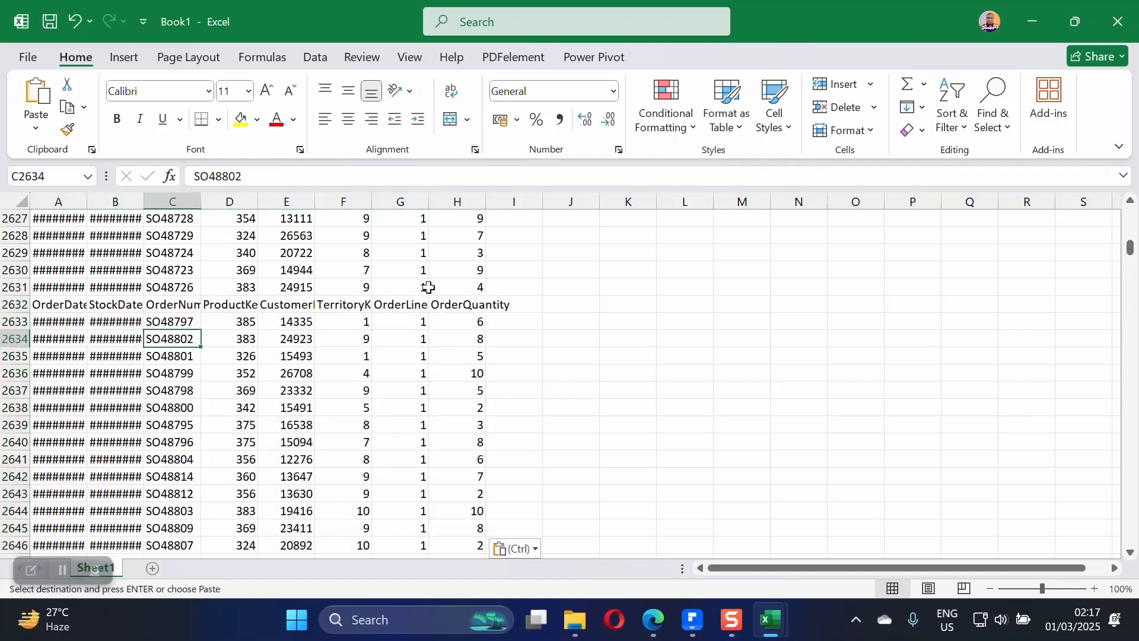
# - Delete row 2632 containing the duplicate column headers
pyautogui.click(14, 304)
pyautogui.rightClick(101, 306)
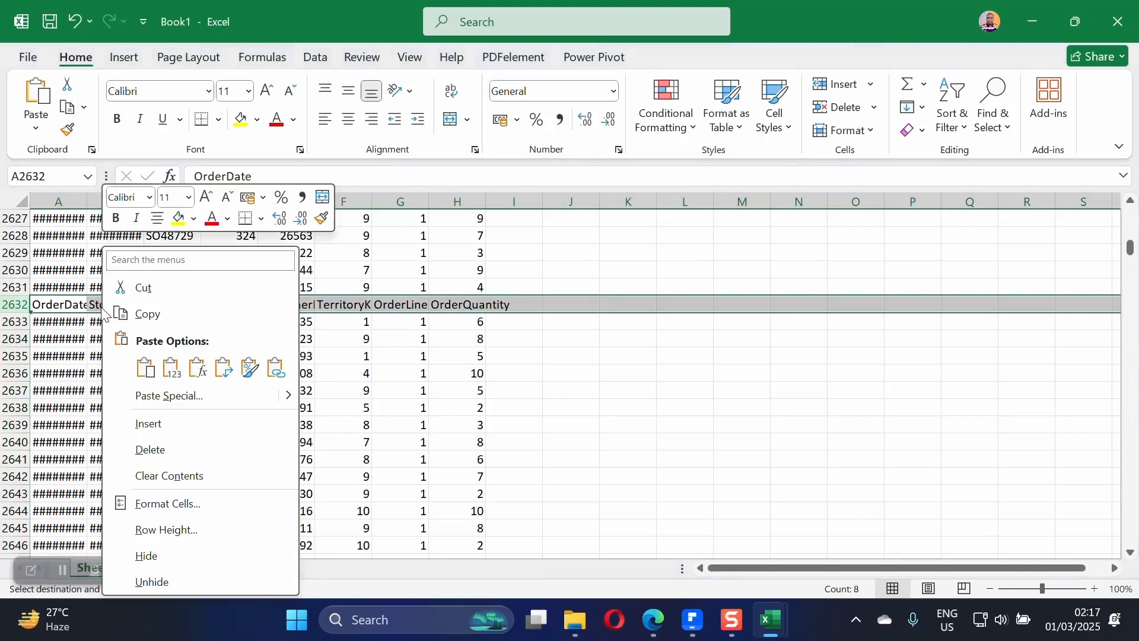
pyautogui.click(140, 442)
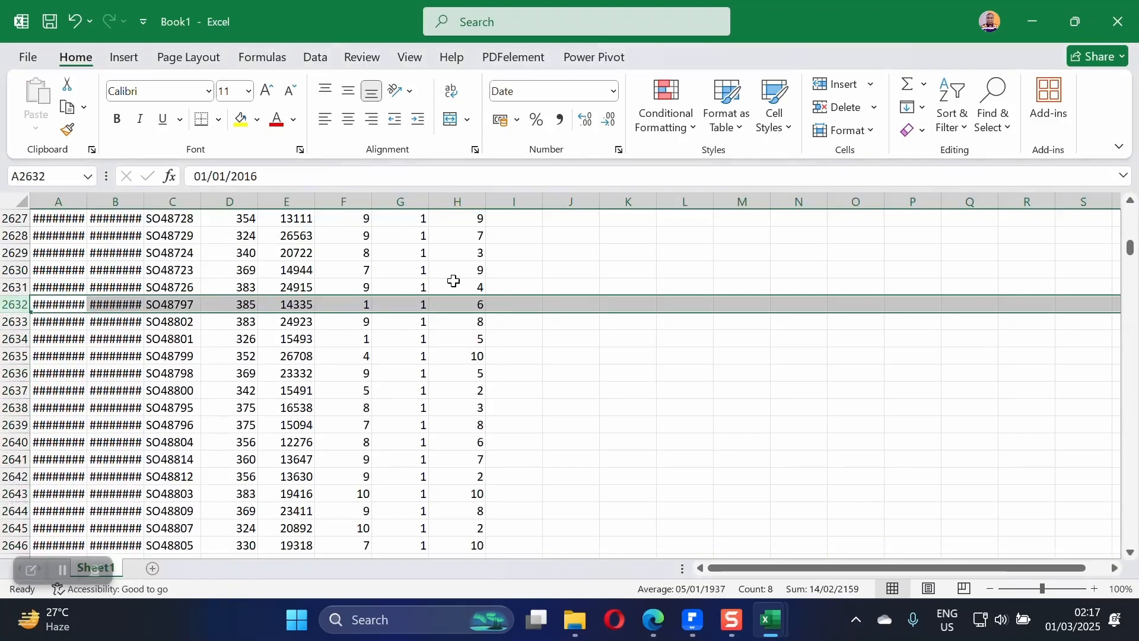
pyautogui.click(506, 303)
# - Go to the end of the data in column A and select the first empty cell, A26567
pyautogui.click(43, 302)
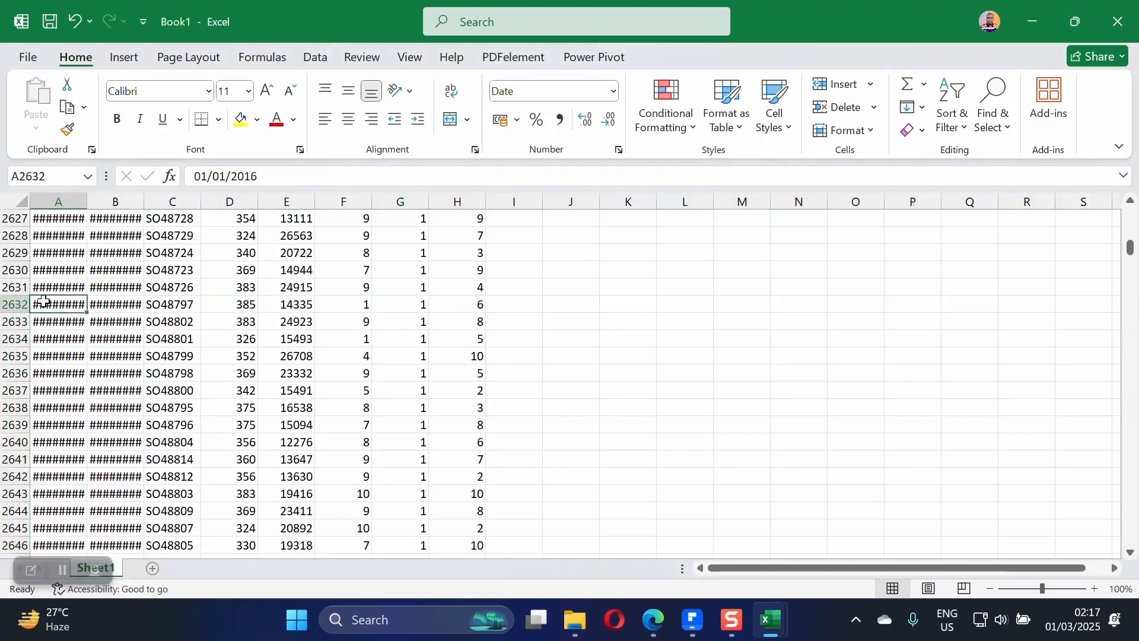
pyautogui.hotkey('ctrl', 'Down')
pyautogui.scroll(-4, 59, 333)
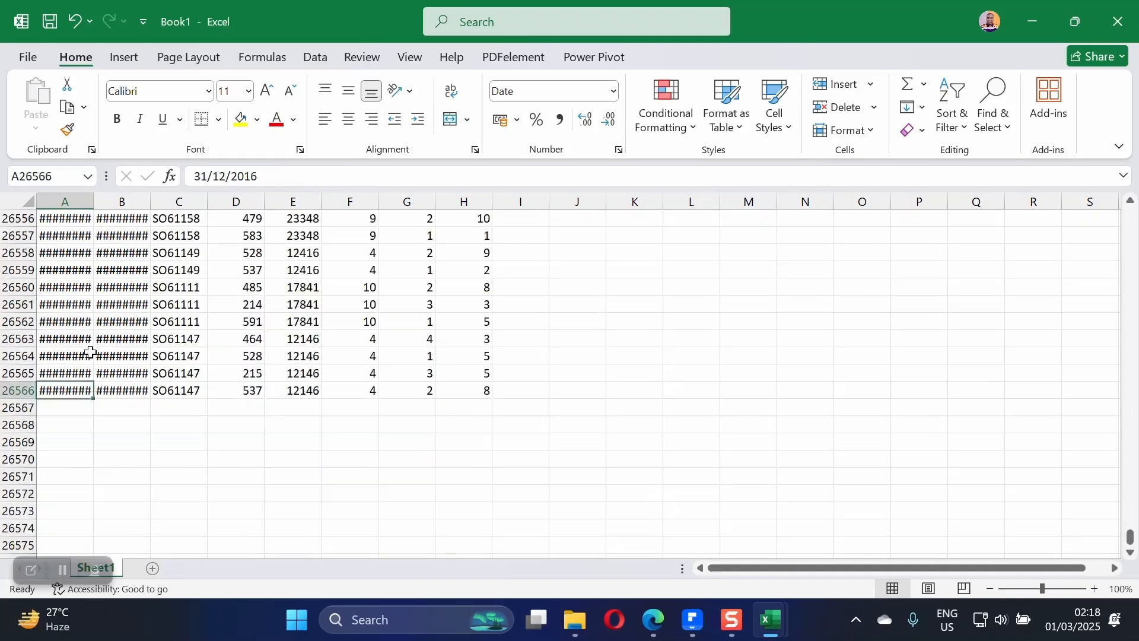
pyautogui.click(65, 356)
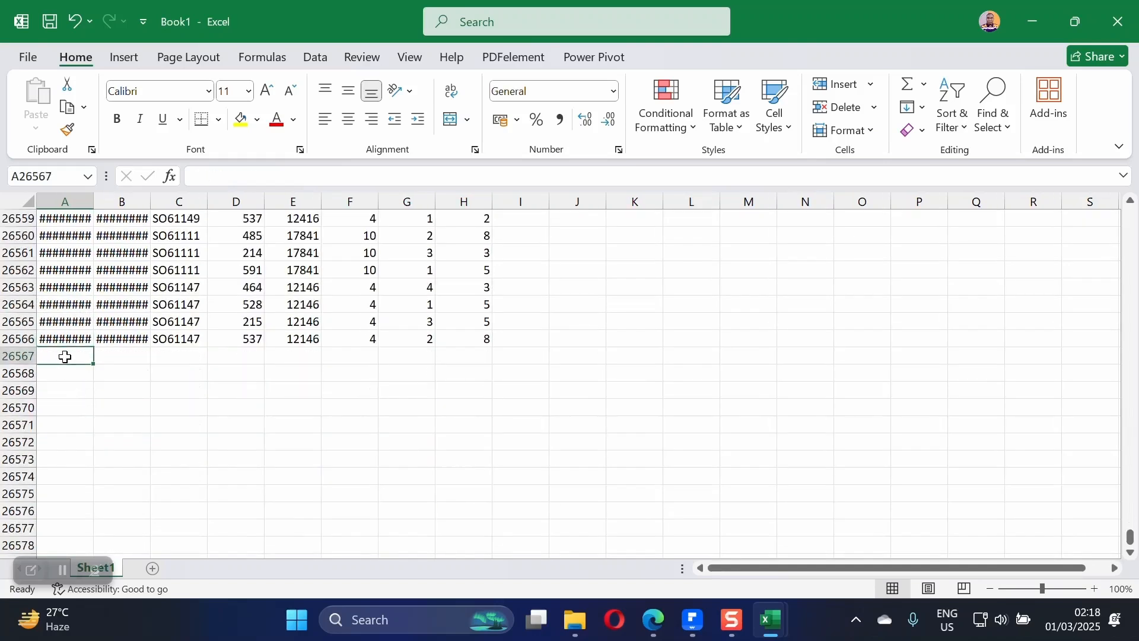
# - Switch to File Explorer and open the GearForce_Sales_2017 file from the GearForce+CSV+Files folder
pyautogui.click(584, 615)
pyautogui.click(980, 187)
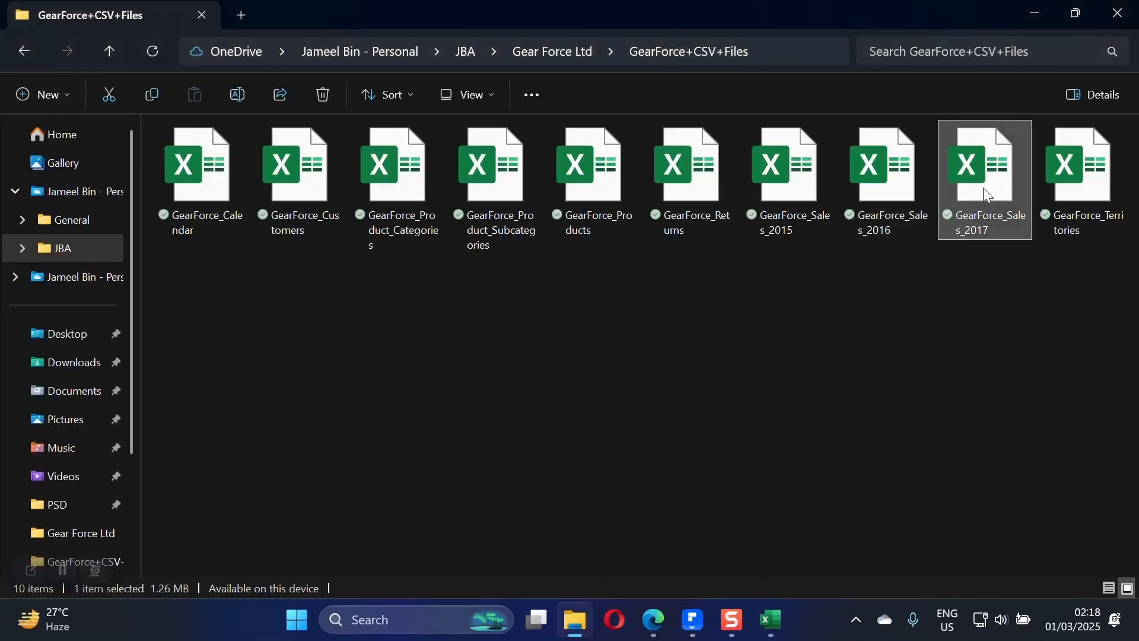
pyautogui.hotkey('alt', 'Tab')
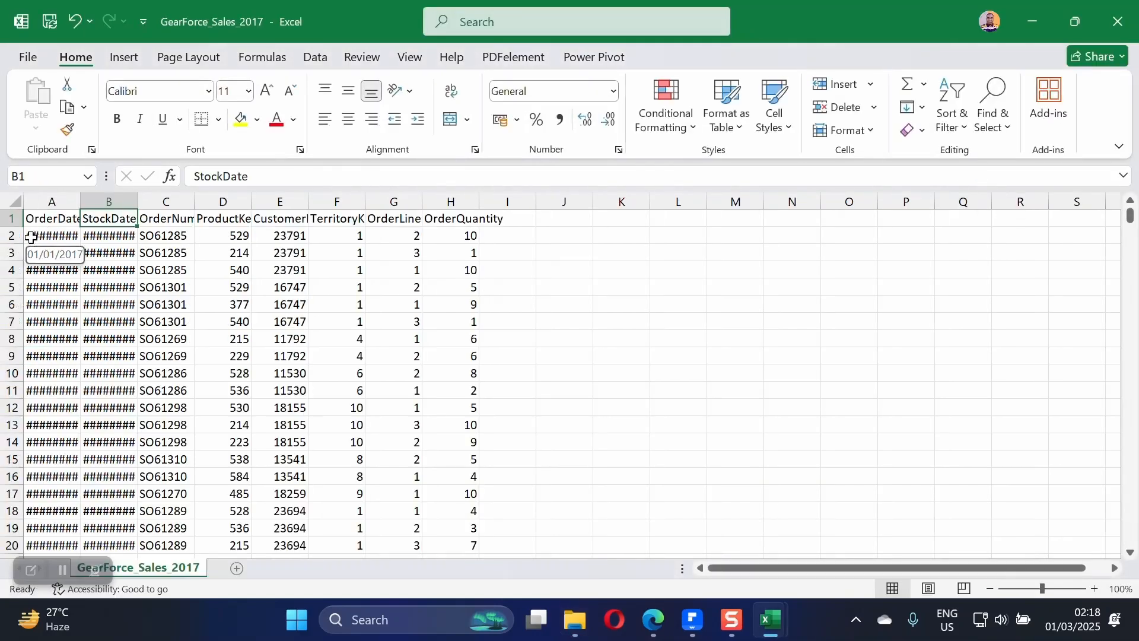
# - Copy all data rows of GearForce_Sales_2017 from cell A2 through the OrderQuantity column, leaving out the header row
pyautogui.click(54, 236)
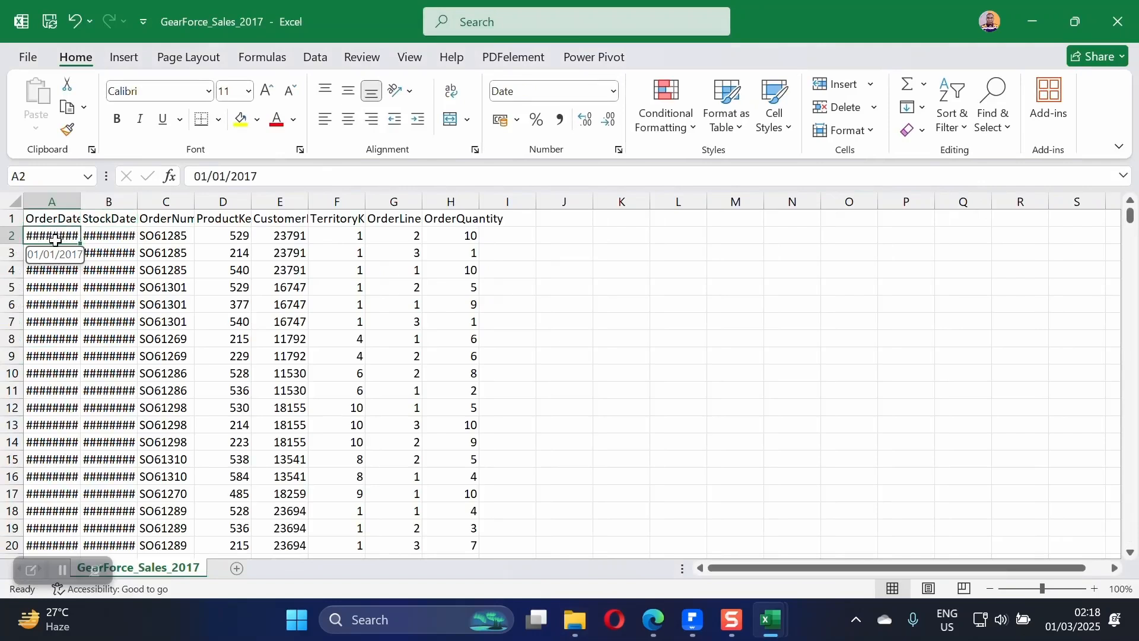
pyautogui.hotkey('ctrl', 'shift', 'Right')
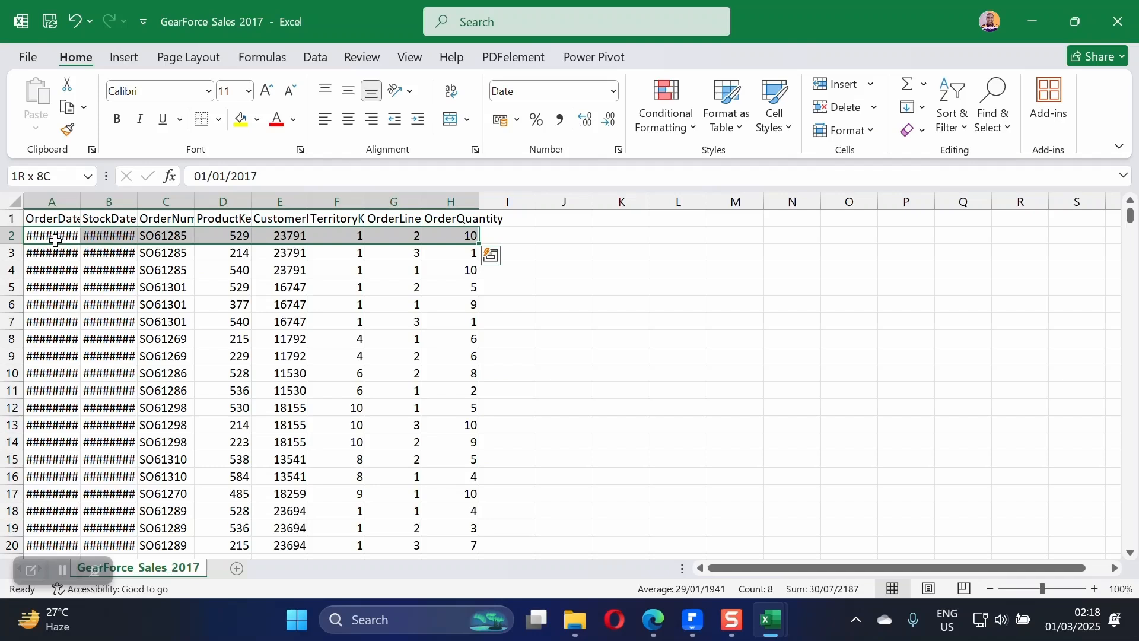
pyautogui.hotkey('ctrl', 'shift', 'Down')
pyautogui.rightClick(235, 289)
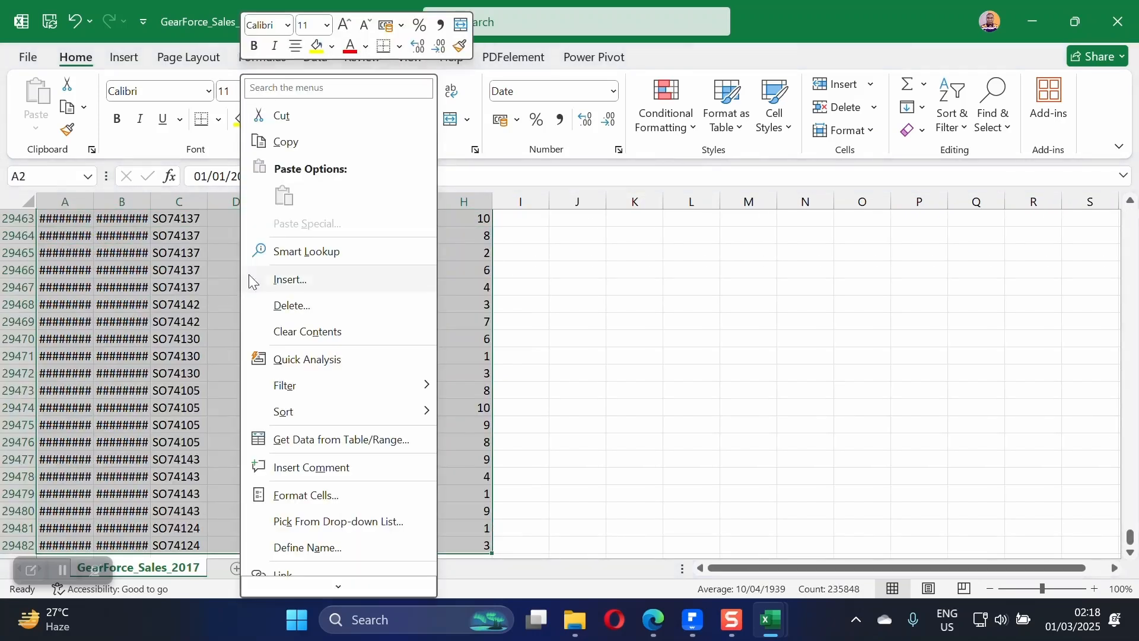
pyautogui.click(286, 141)
pyautogui.hotkey('ctrl', 'BackSpace')
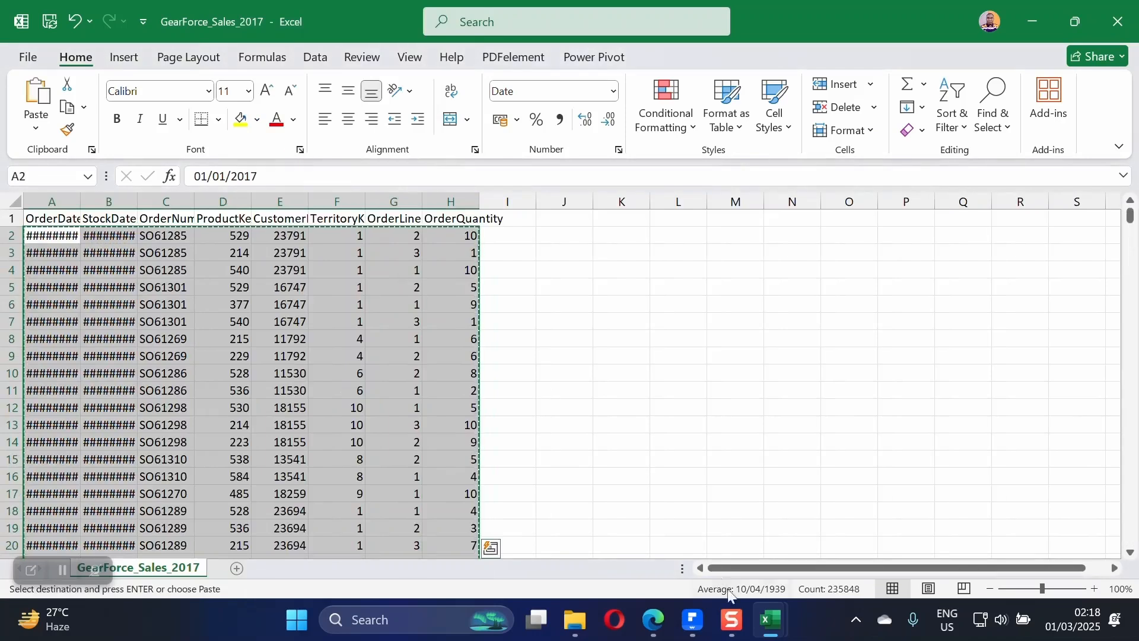
# - Return to Book1 and paste the copied 2017 sales rows at cell A26567
pyautogui.moveTo(771, 620)
pyautogui.click(610, 541)
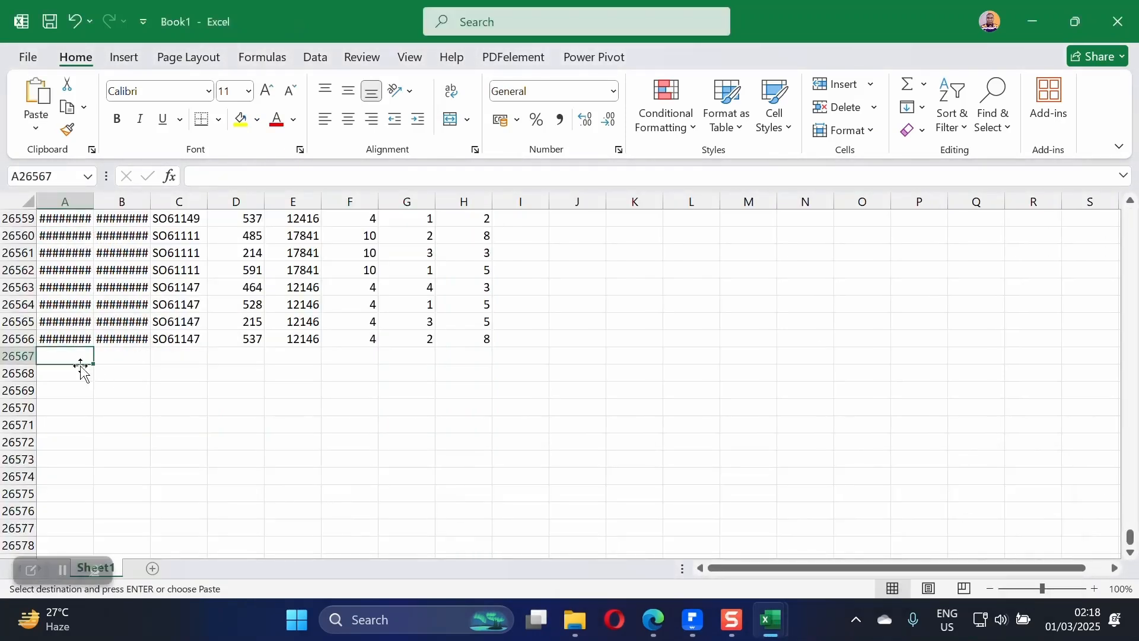
pyautogui.click(113, 376)
pyautogui.click(70, 356)
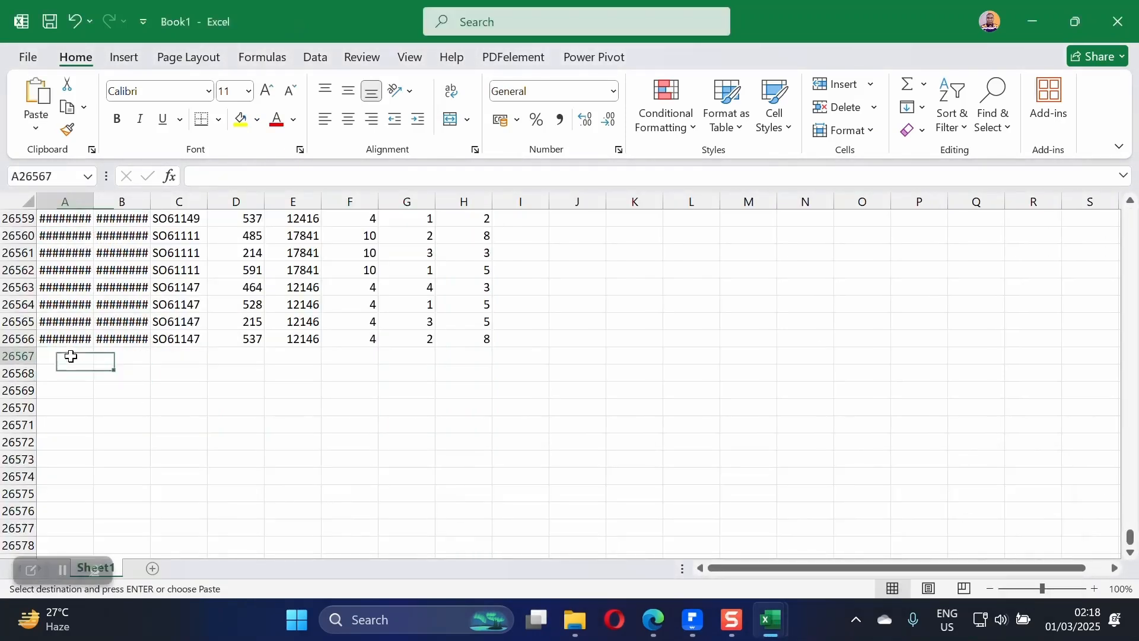
pyautogui.rightClick(71, 356)
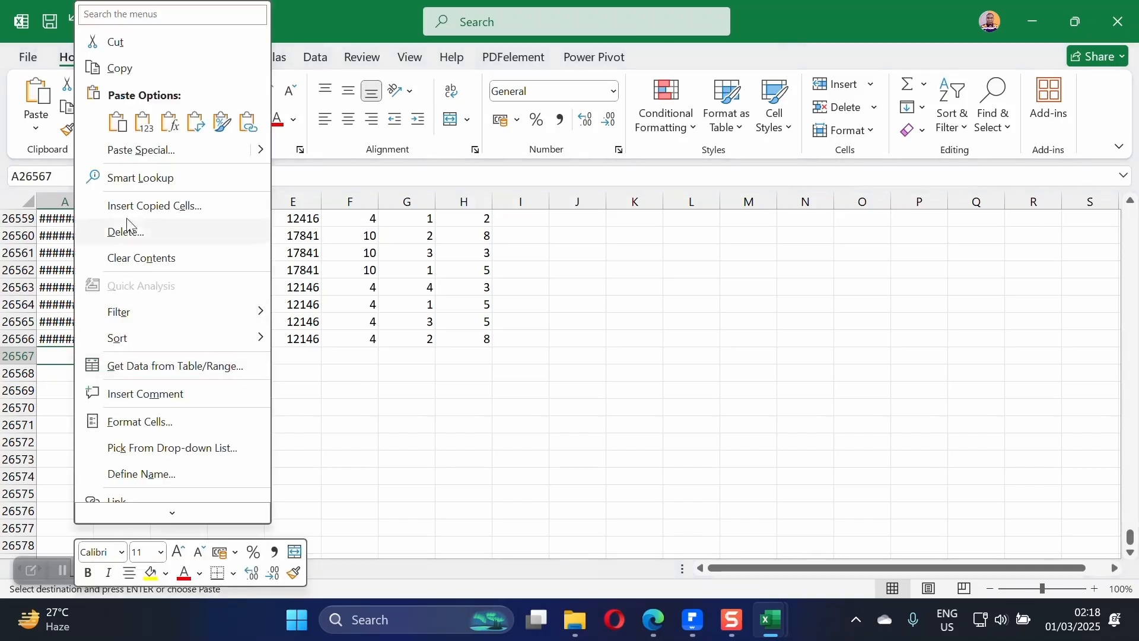
pyautogui.click(117, 122)
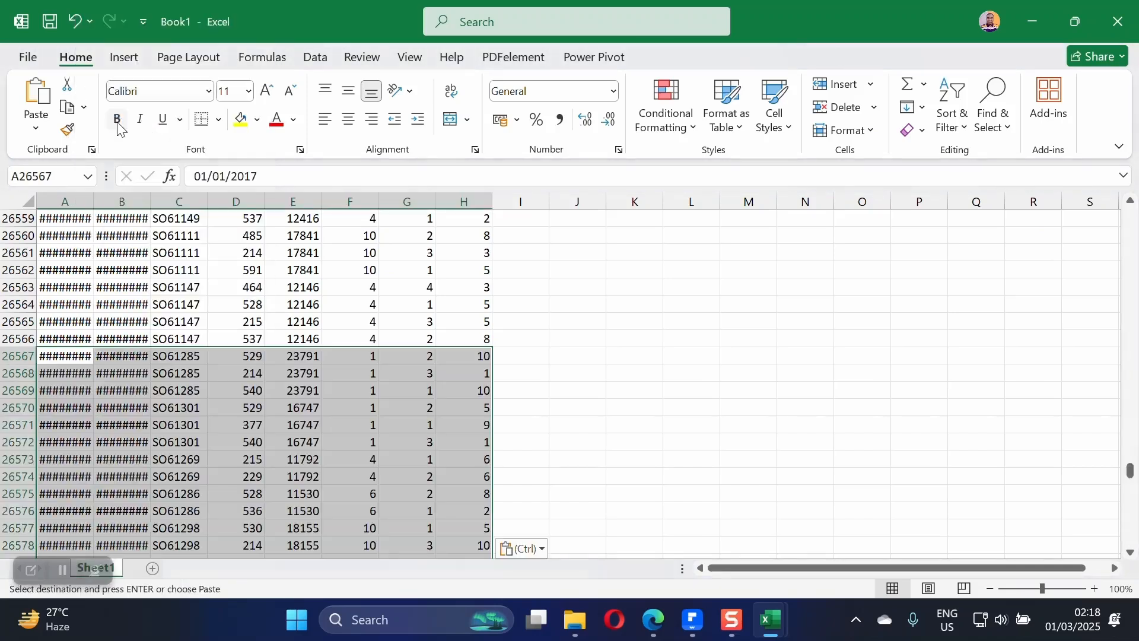
# - Check the extent of the combined data in the OrderDate and StockDate columns, from the last row to the headers
pyautogui.click(63, 360)
pyautogui.hotkey('ctrl', 'Down')
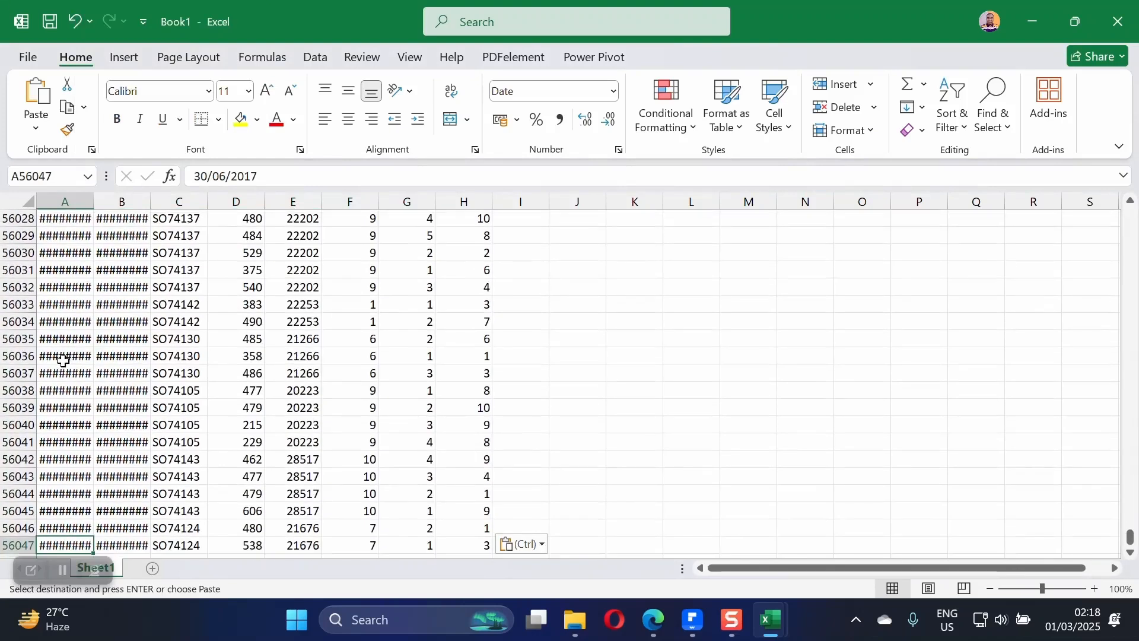
pyautogui.hotkey('ctrl', 'Up')
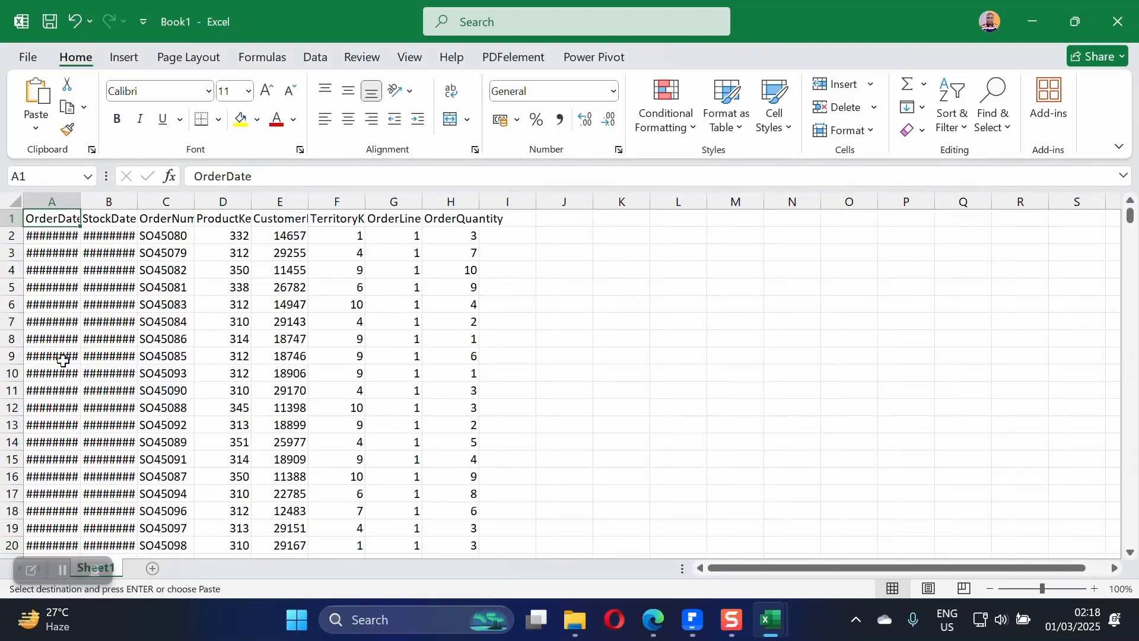
pyautogui.hotkey('ctrl', 'Down')
pyautogui.press('Right')
pyautogui.hotkey('ctrl', 'Up')
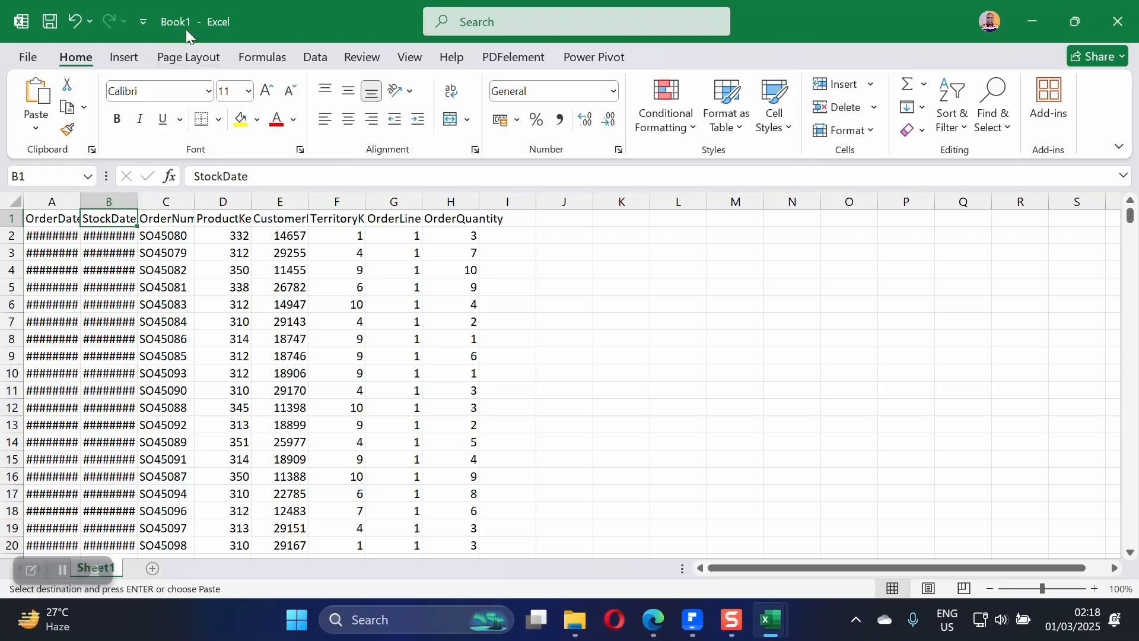
# - Start saving the workbook and choose the GearForce+CSV+Files folder under JBA > Gear Force Ltd in OneDrive as the location
pyautogui.click(52, 24)
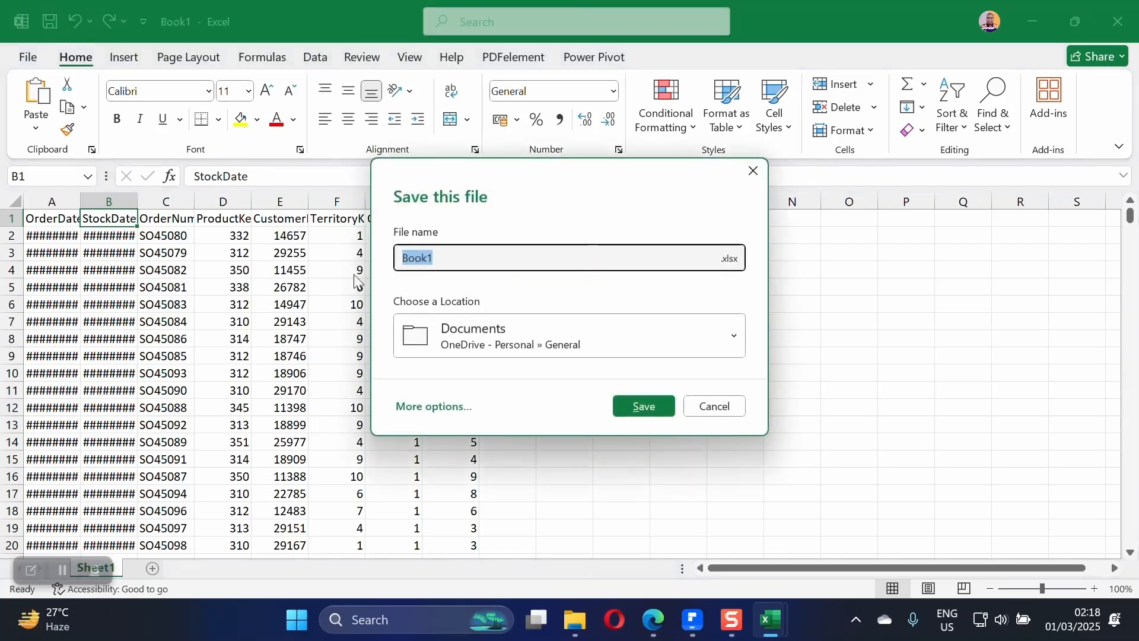
pyautogui.click(570, 332)
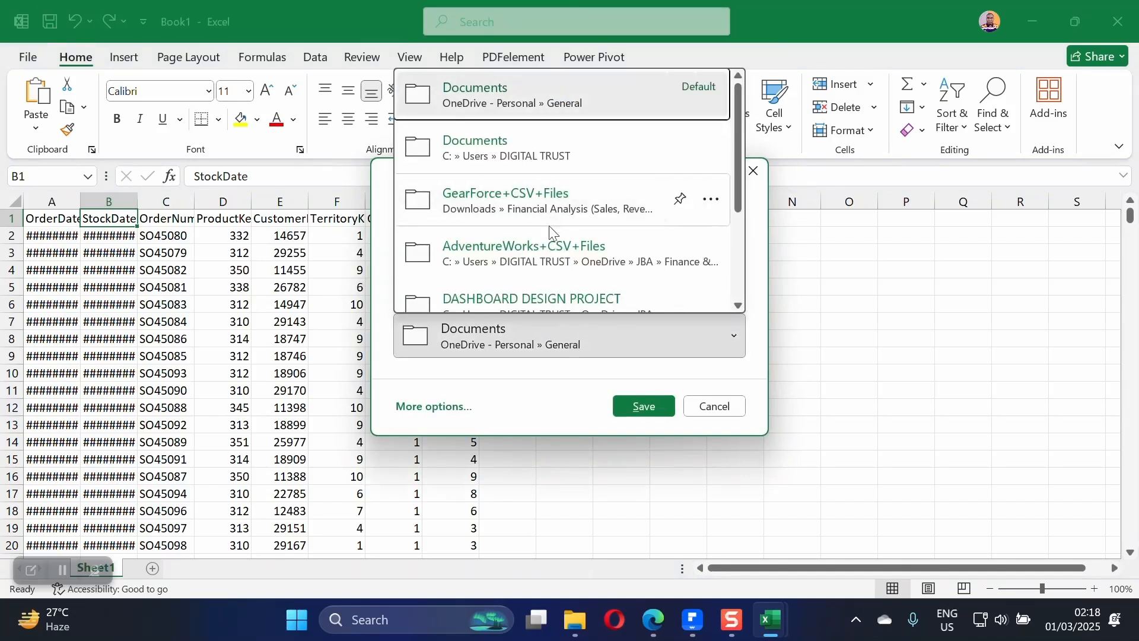
pyautogui.click(422, 406)
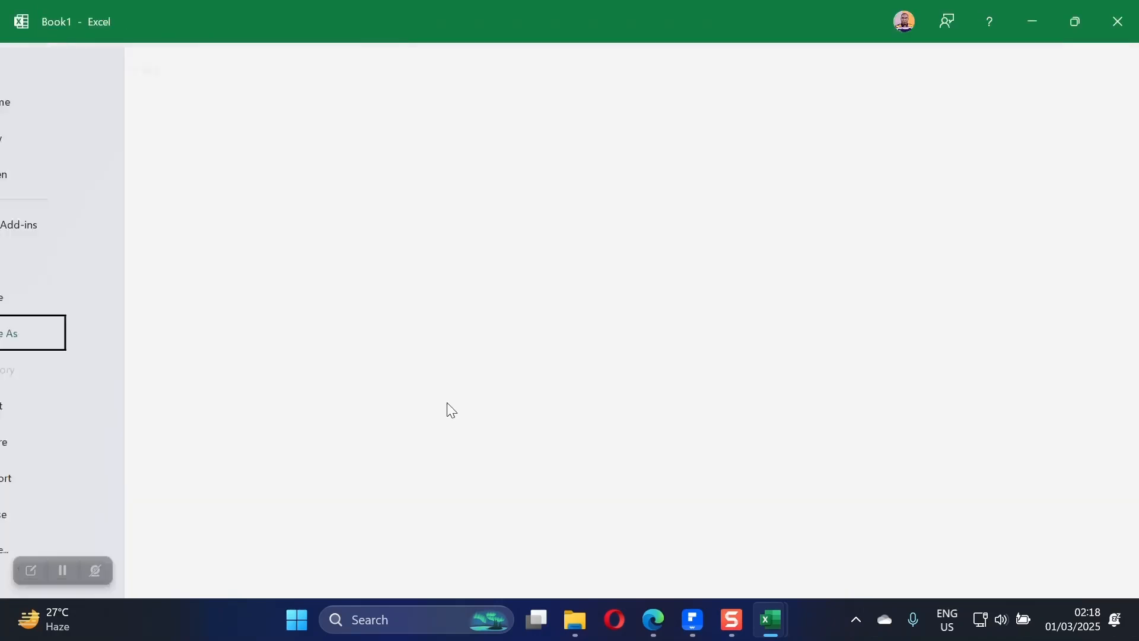
pyautogui.click(216, 366)
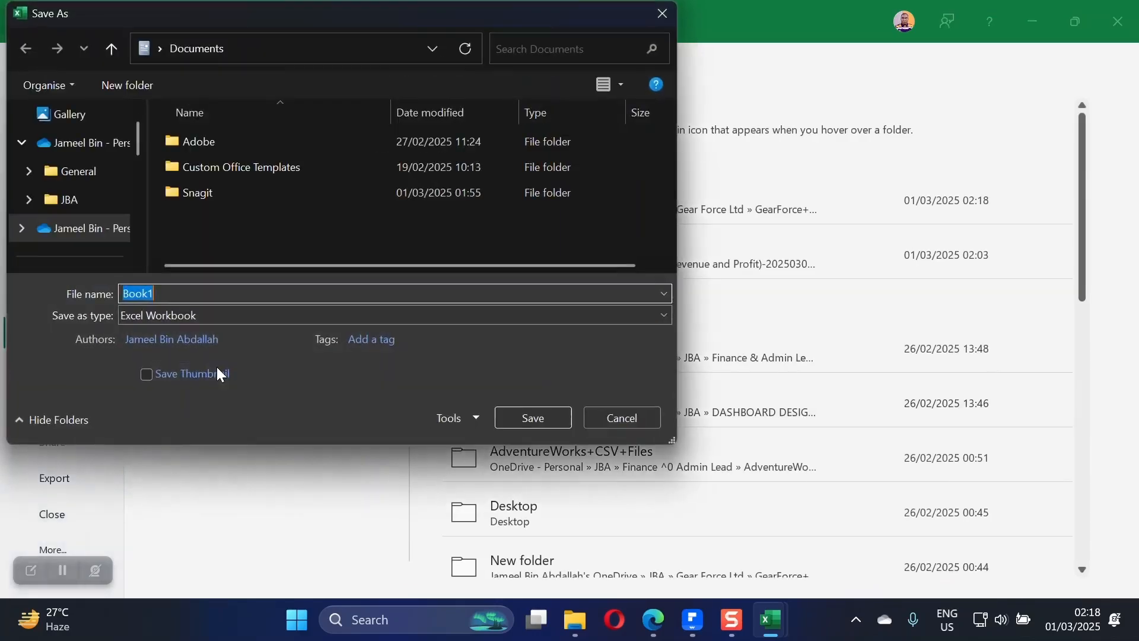
pyautogui.click(93, 152)
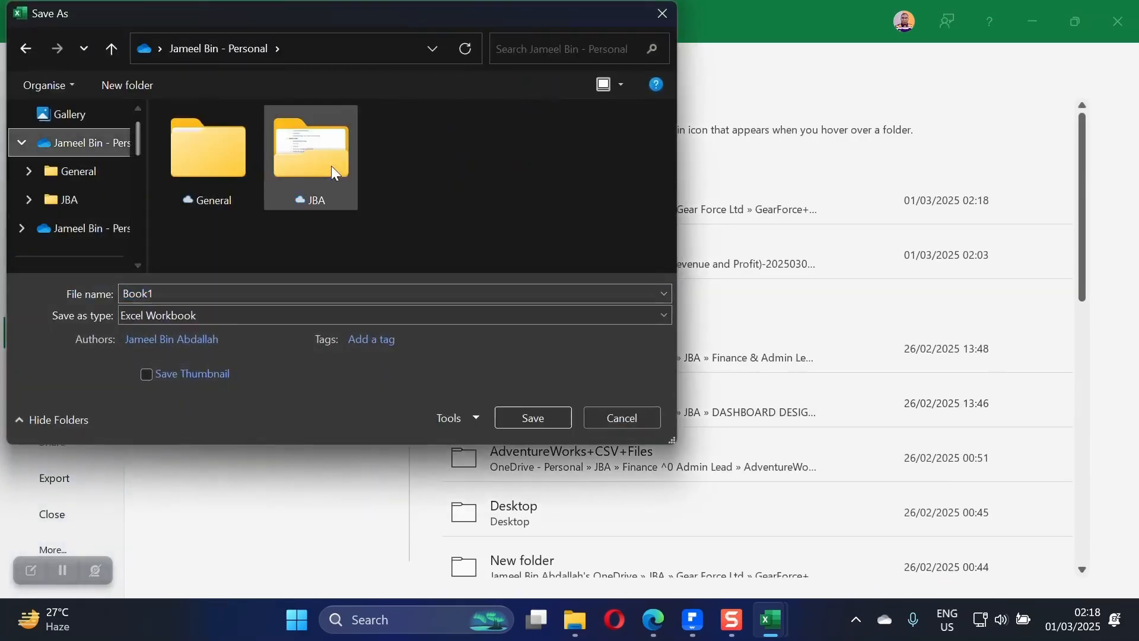
pyautogui.doubleClick(342, 166)
pyautogui.doubleClick(603, 168)
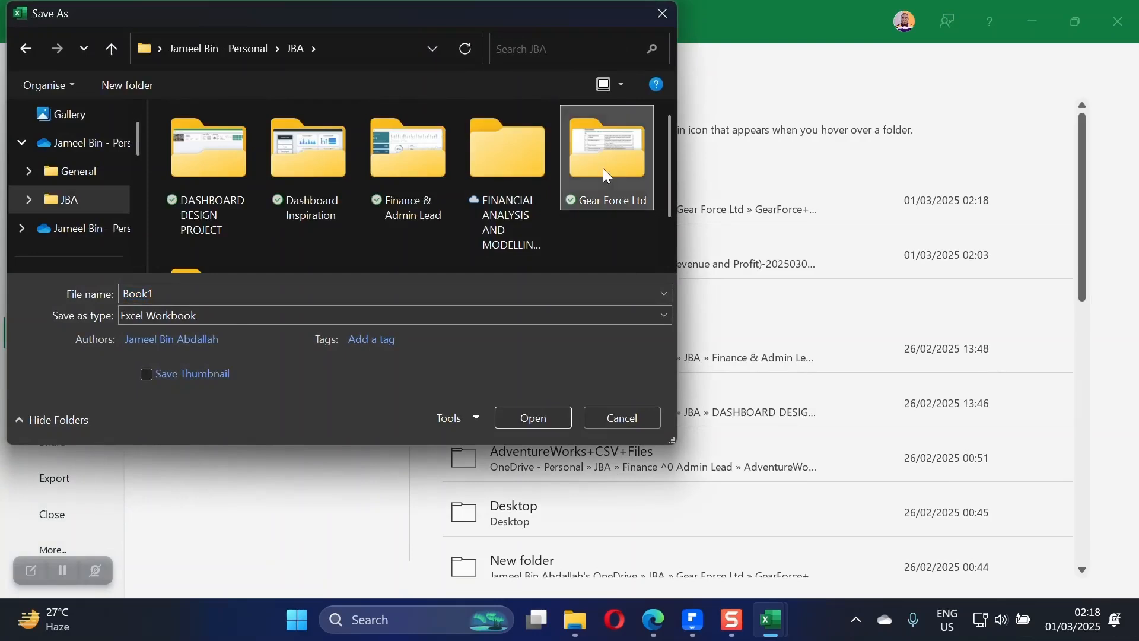
pyautogui.doubleClick(182, 169)
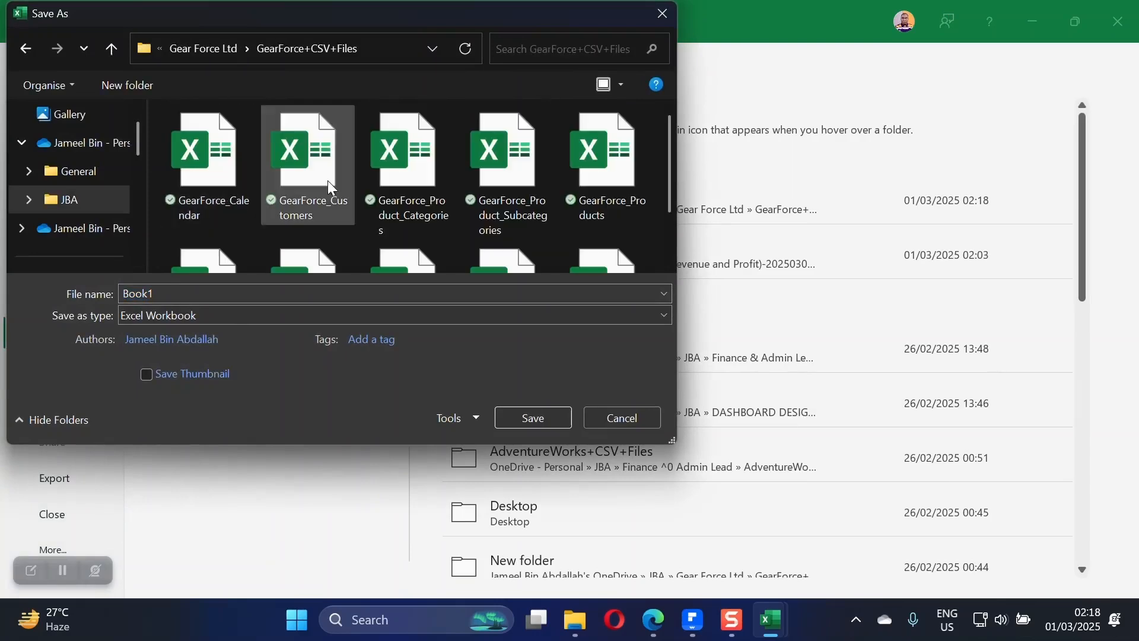
# - Reuse the GearForce_Sales_2017 file name, replace 2017 with General, and save the workbook as GearForce_Sales_General
pyautogui.scroll(-2, 350, 213)
pyautogui.click(501, 217)
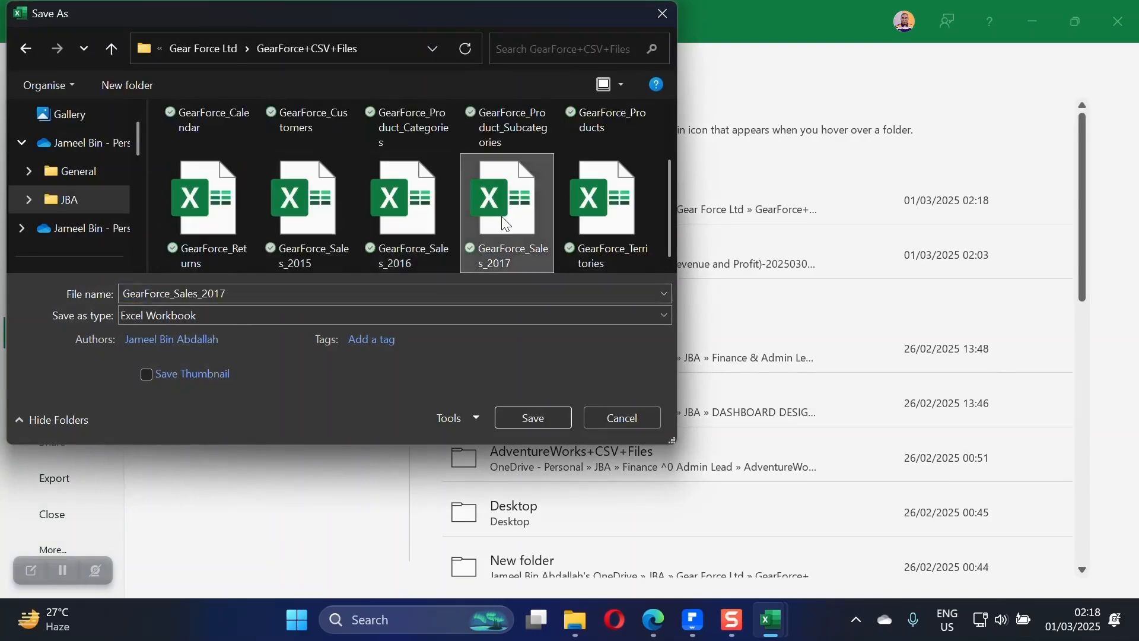
pyautogui.click(183, 295)
pyautogui.click(214, 293)
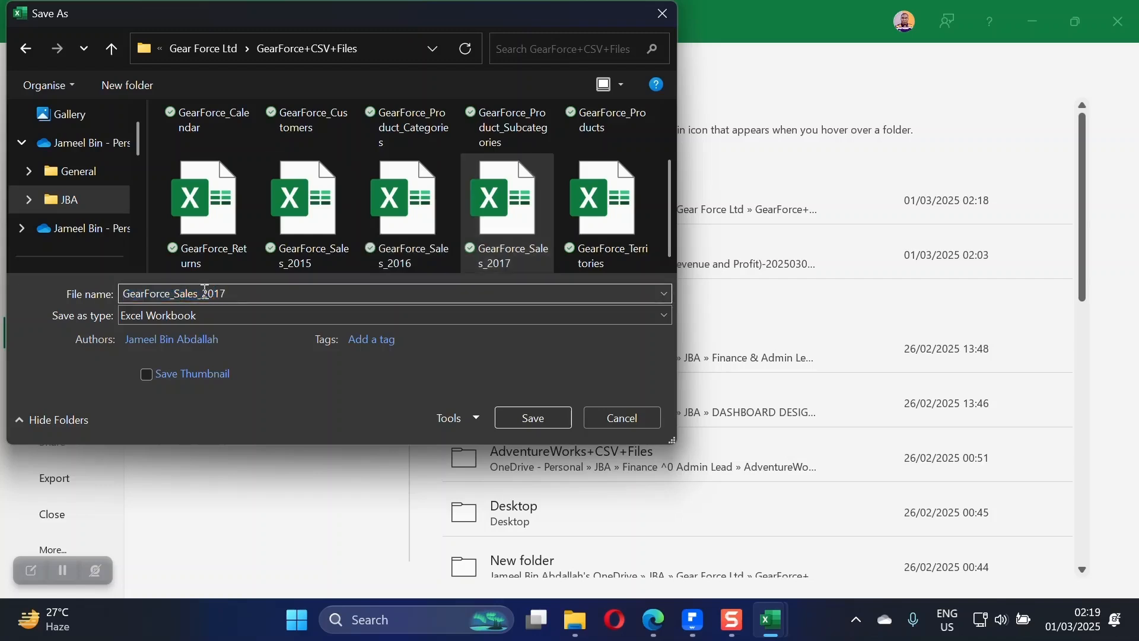
pyautogui.moveTo(206, 293); pyautogui.dragTo(262, 299)
pyautogui.write('General')
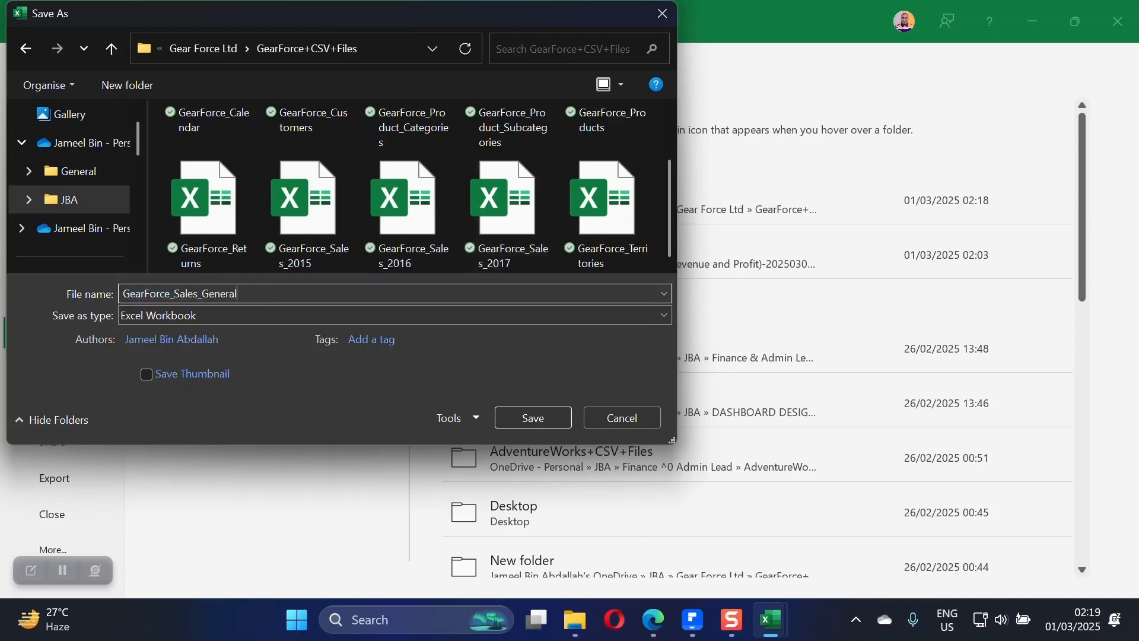
pyautogui.press('Return')
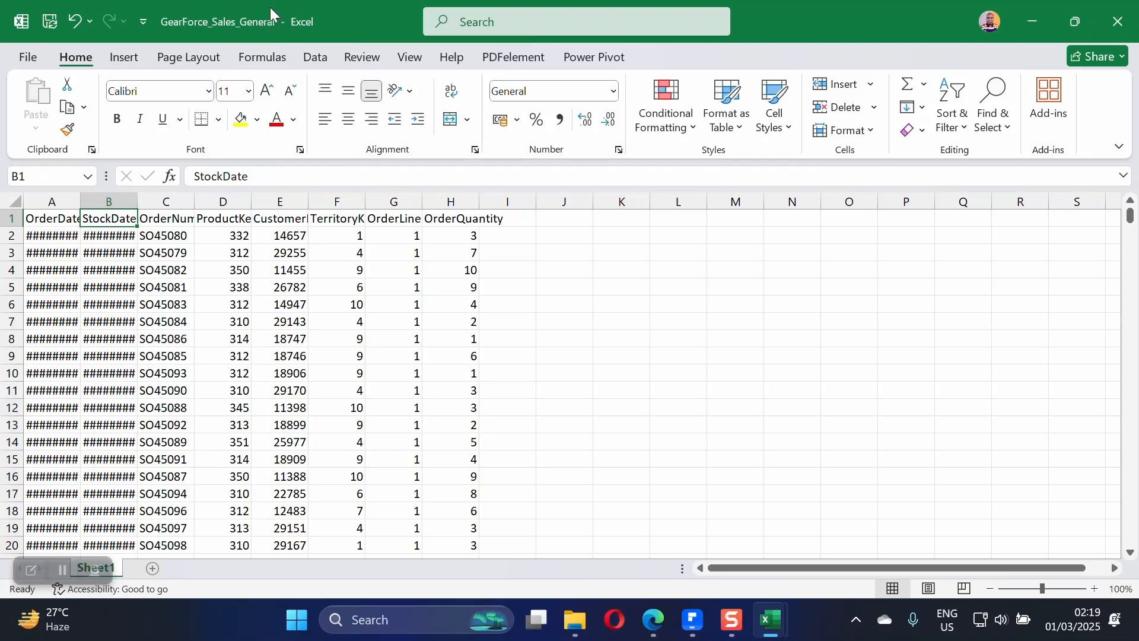
# - Switch to the assessment PDF and review the Sales Performance Analysis requirement in the Detailed Report table
pyautogui.click(693, 620)
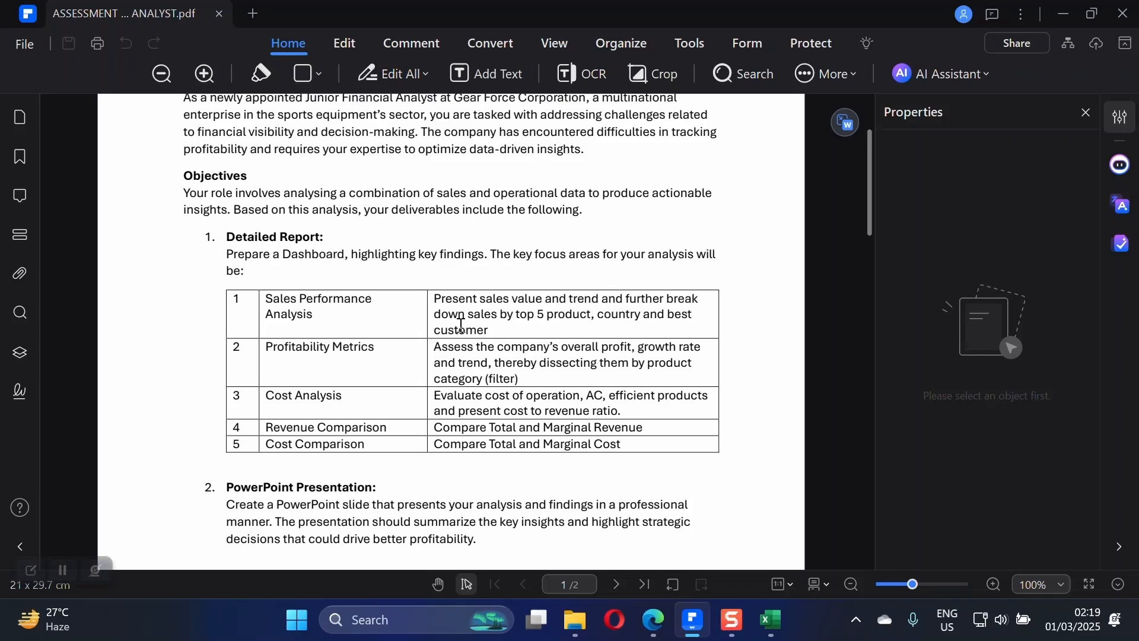
pyautogui.moveTo(266, 299); pyautogui.dragTo(294, 299)
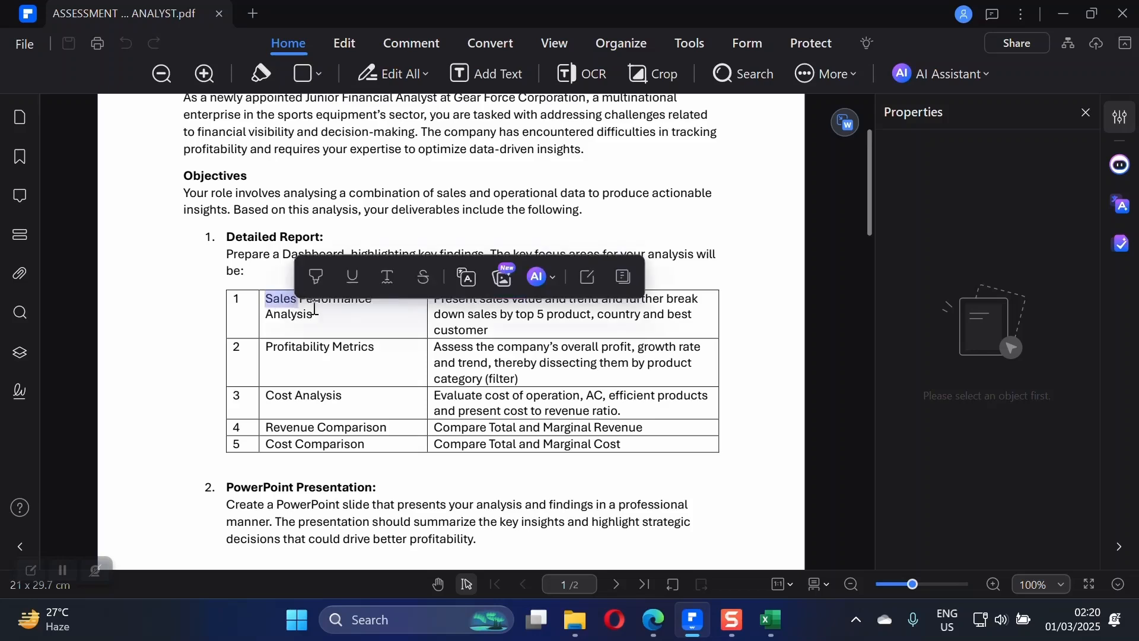
pyautogui.click(313, 321)
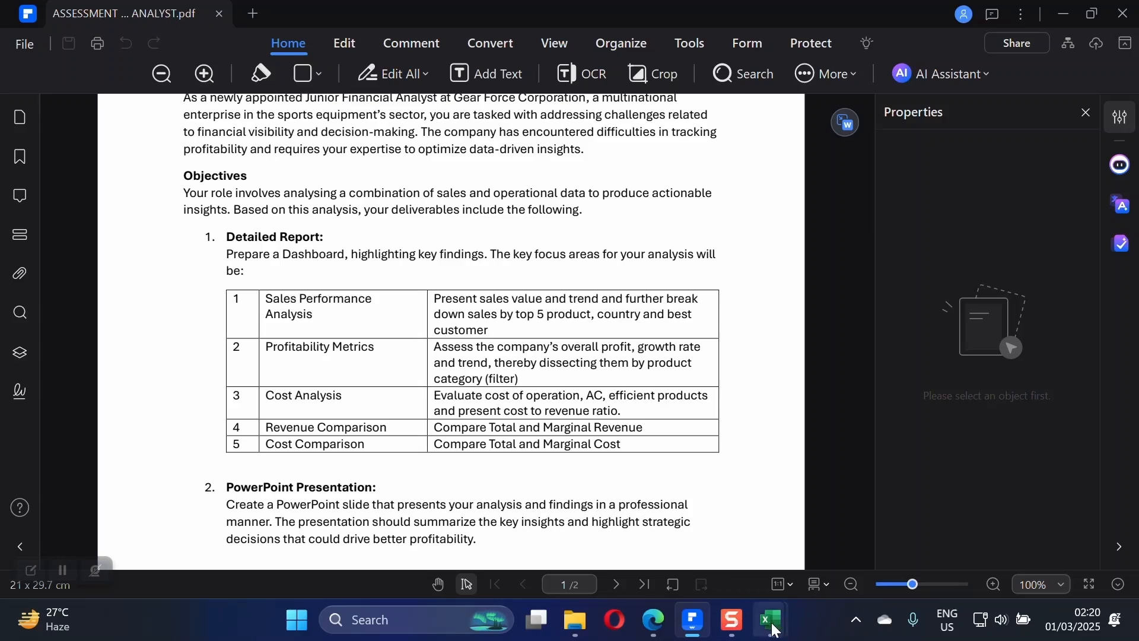
# - Close the GearForce_Sales_2017 and GearForce_Sales_2016 workbooks and return to GearForce_Sales_General
pyautogui.moveTo(772, 621)
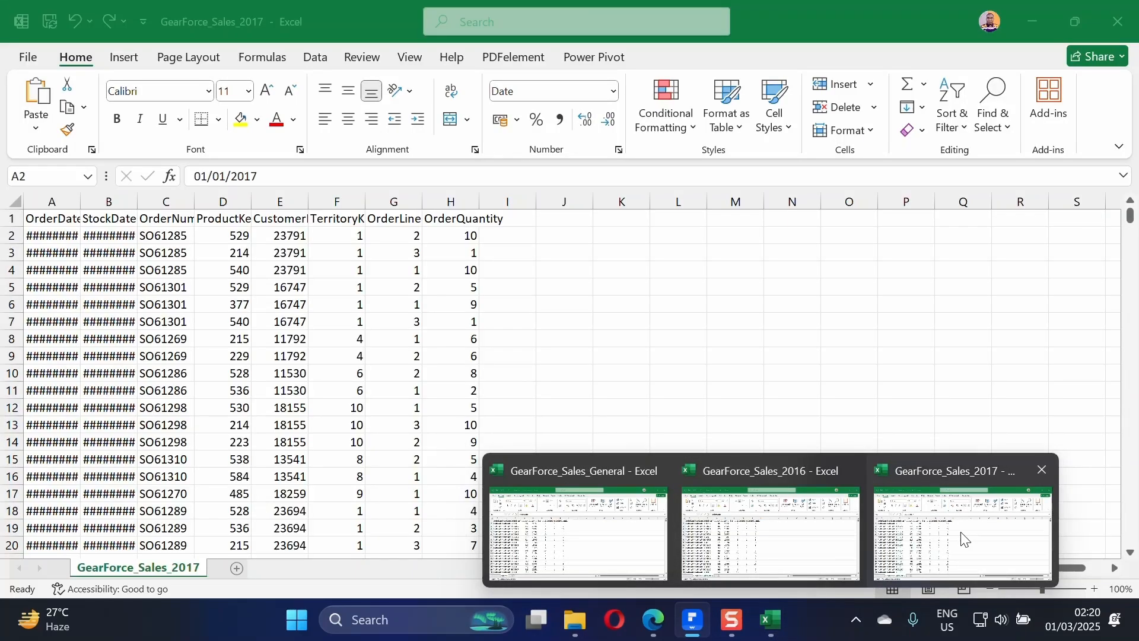
pyautogui.click(964, 537)
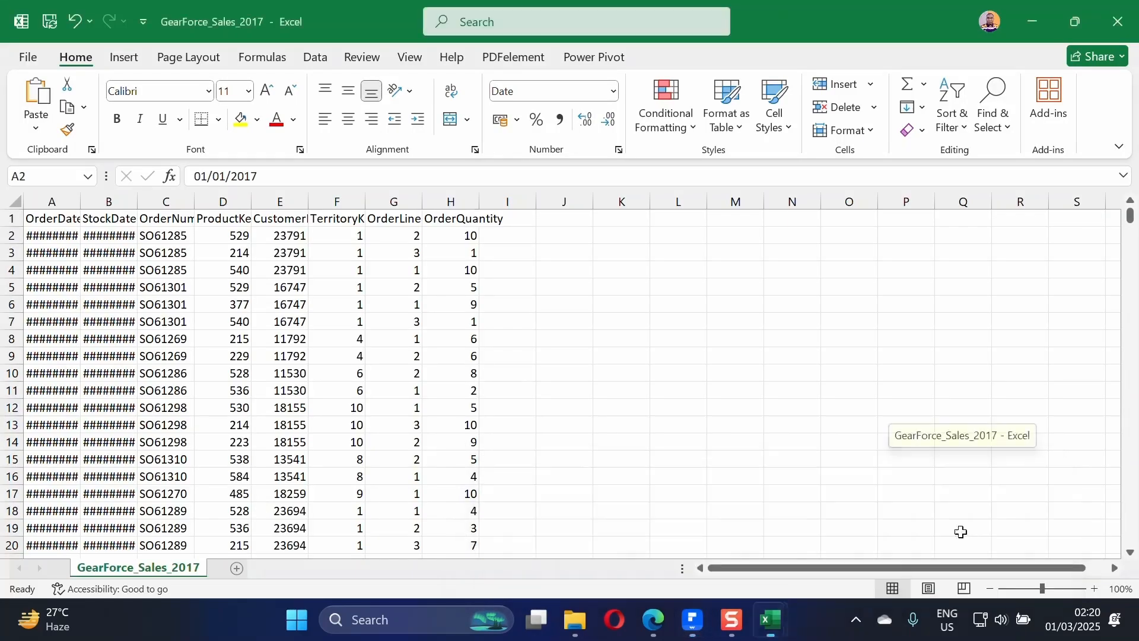
pyautogui.click(1119, 22)
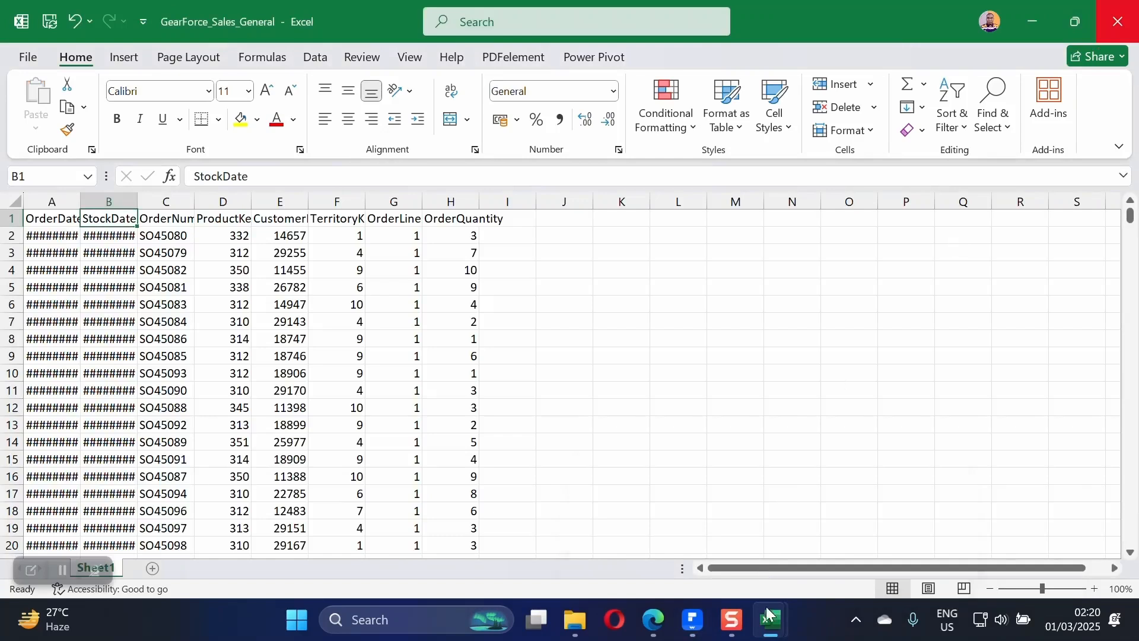
pyautogui.moveTo(772, 620)
pyautogui.click(837, 522)
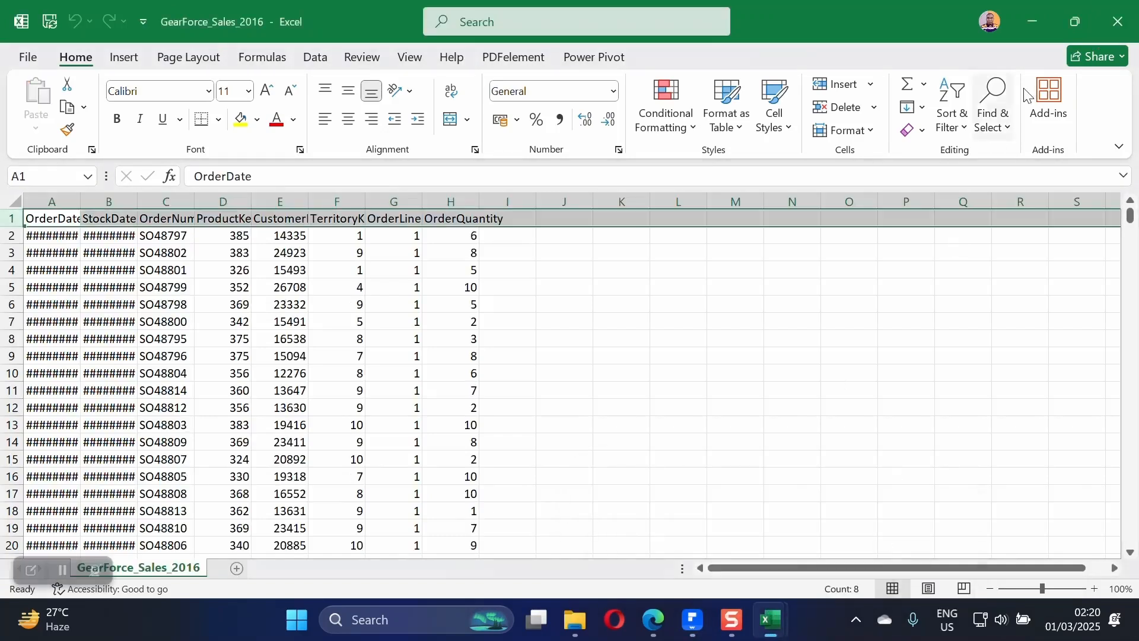
pyautogui.click(738, 269)
pyautogui.click(1115, 17)
pyautogui.moveTo(765, 602)
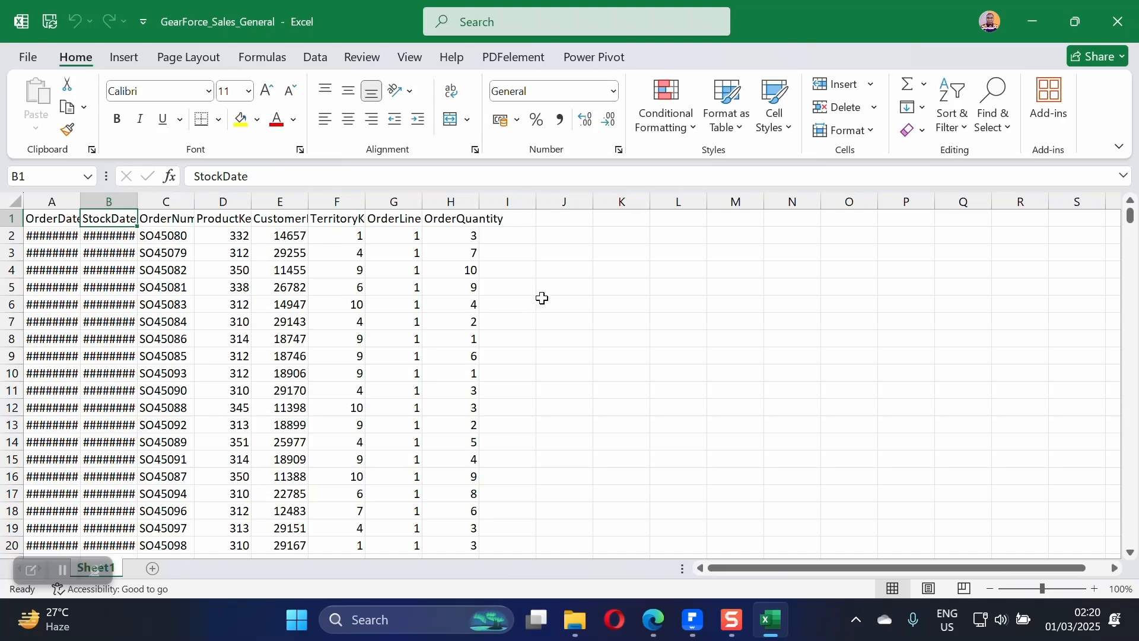
# - Examine the OrderQuantity column and the empty columns beside it in GearForce_Sales_General
pyautogui.click(556, 223)
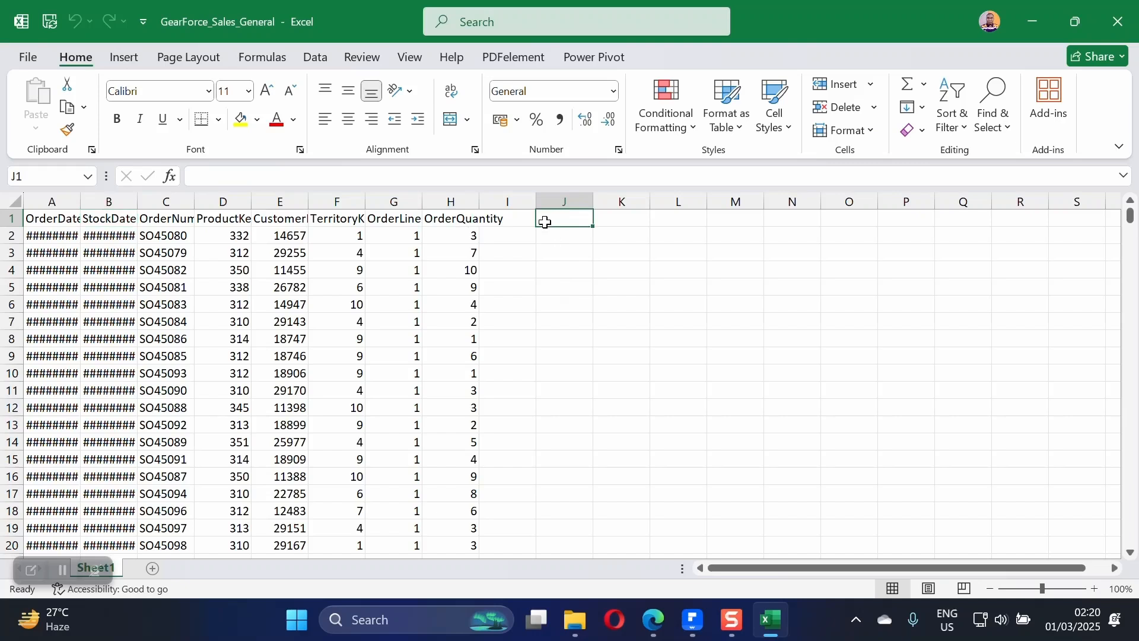
pyautogui.click(518, 221)
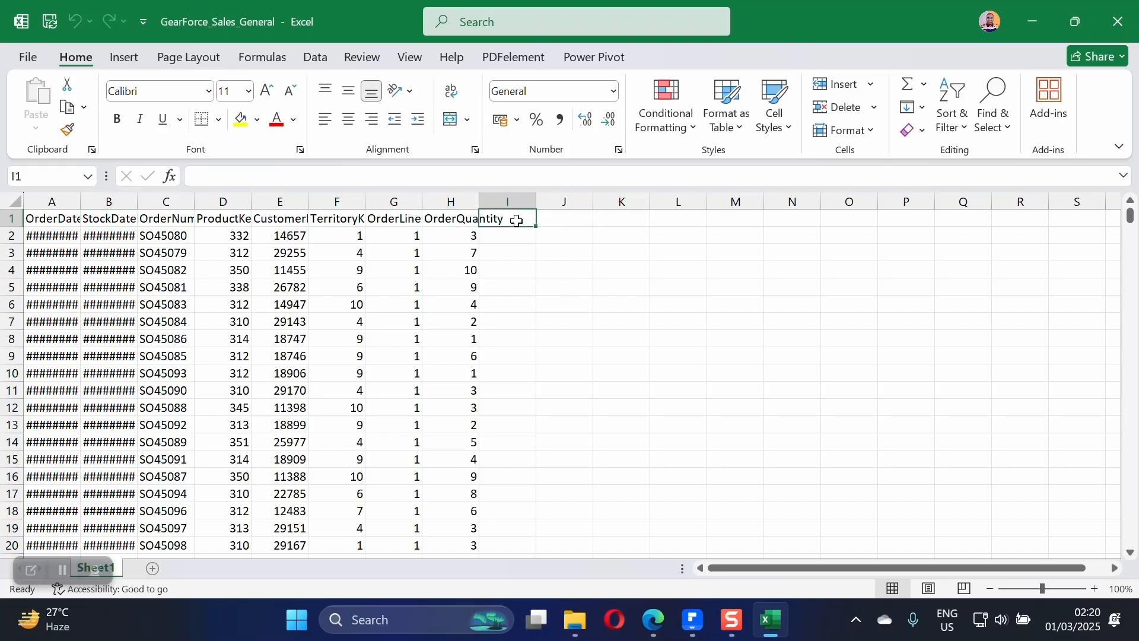
pyautogui.click(459, 202)
pyautogui.click(449, 236)
pyautogui.click(465, 257)
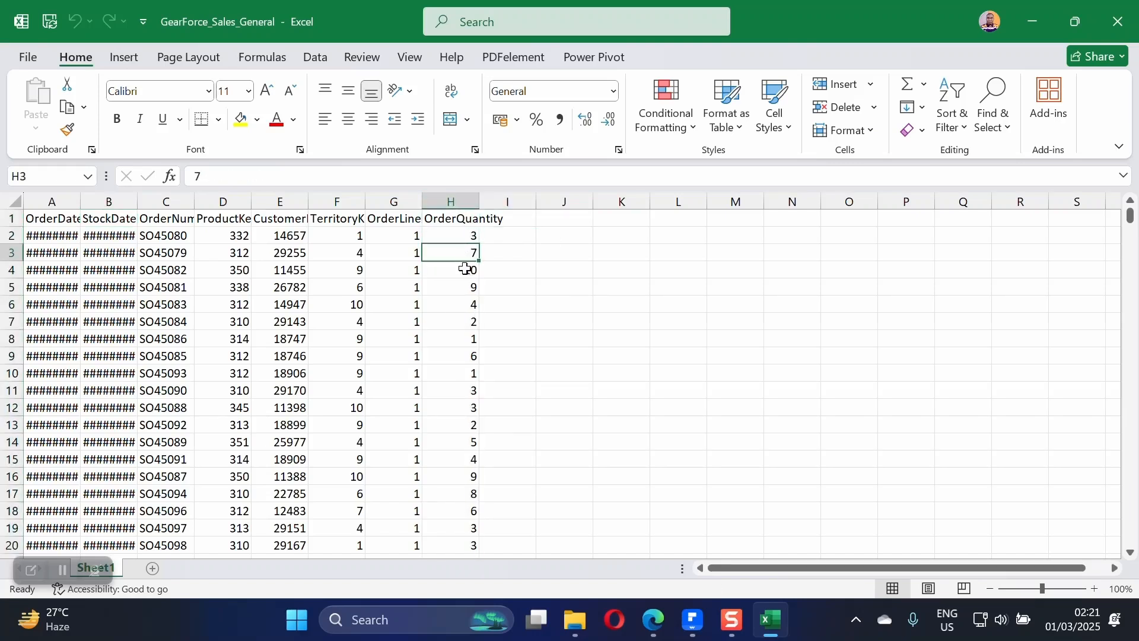
pyautogui.click(464, 268)
pyautogui.click(462, 287)
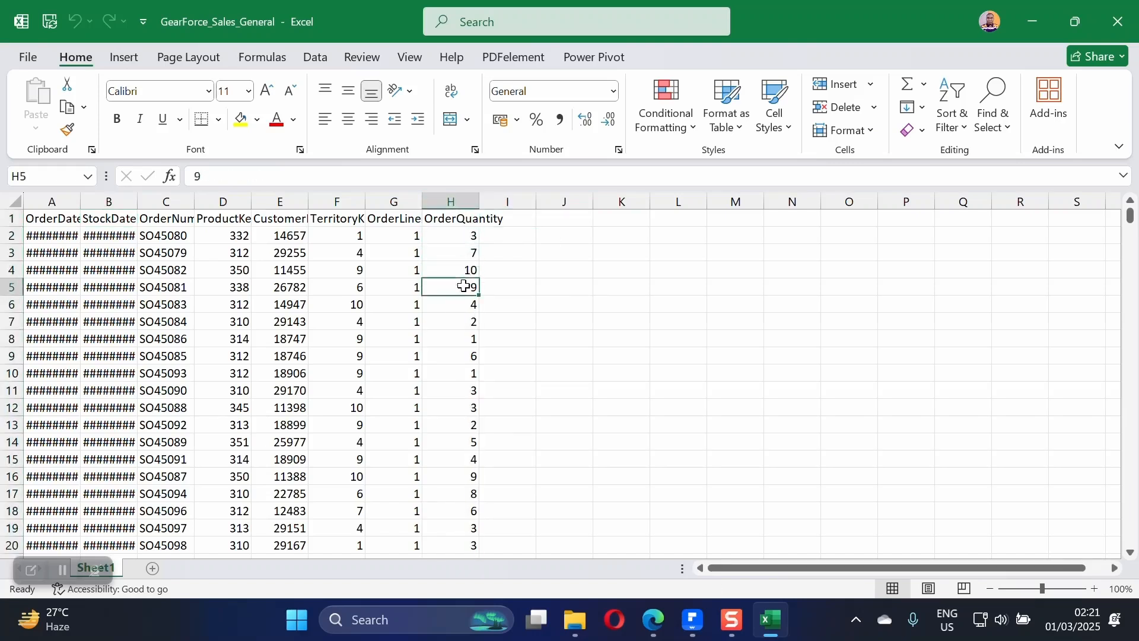
# - Read through the headers from OrderLineItem back to OrderDate and forward to OrderQuantity, checking for sales value or price data
pyautogui.click(403, 219)
pyautogui.click(330, 219)
pyautogui.click(271, 219)
pyautogui.click(223, 218)
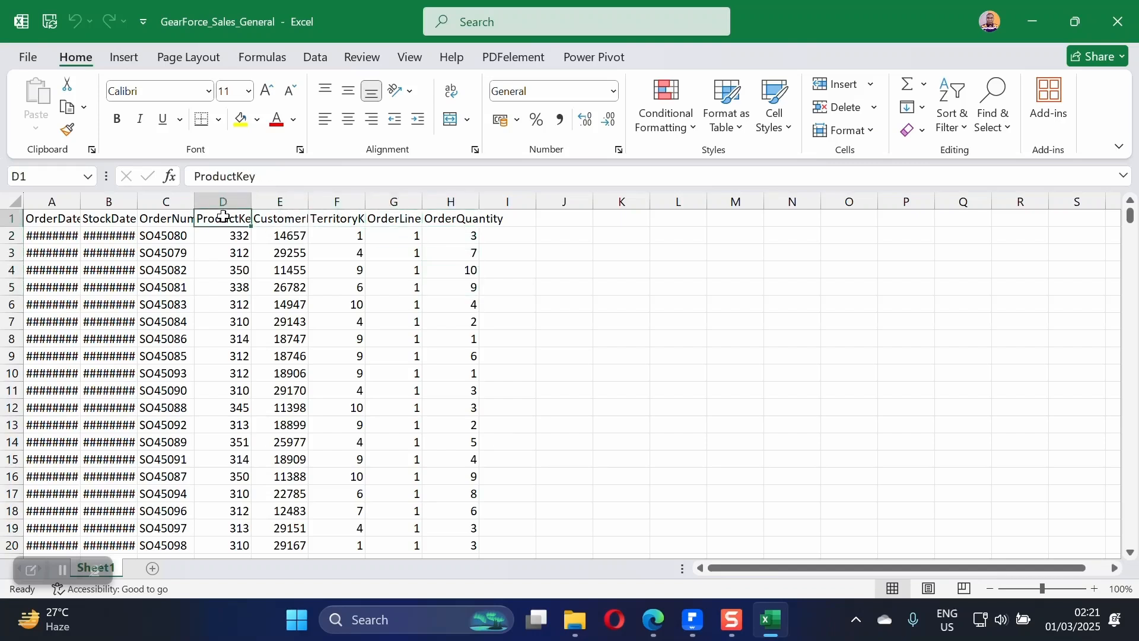
pyautogui.click(164, 217)
pyautogui.click(112, 219)
pyautogui.click(45, 218)
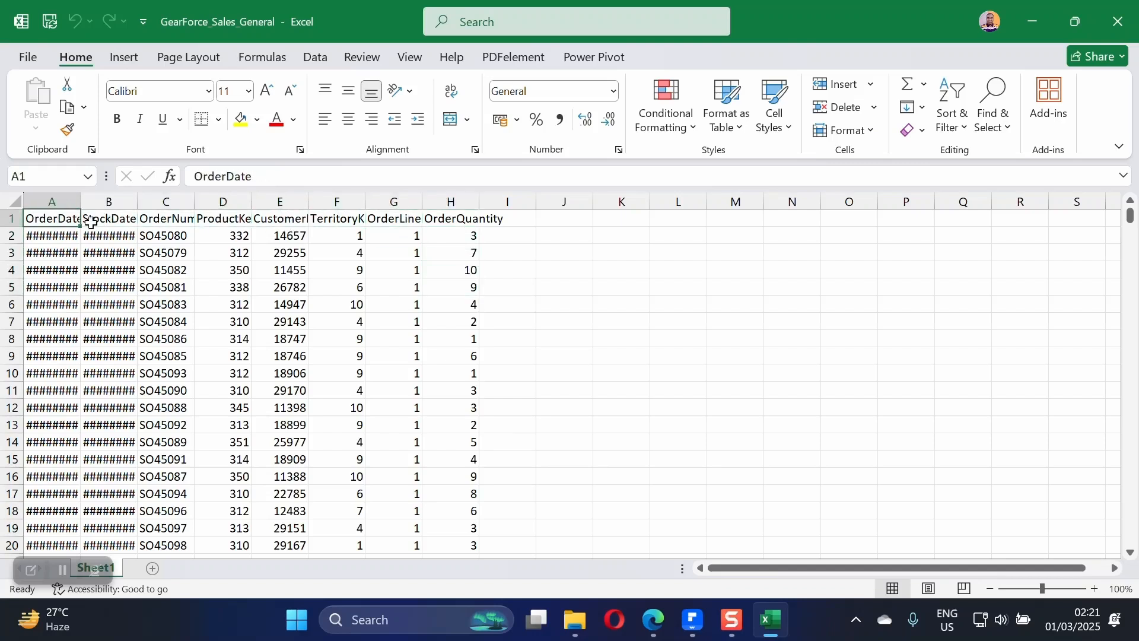
pyautogui.click(91, 221)
pyautogui.click(165, 219)
pyautogui.click(208, 220)
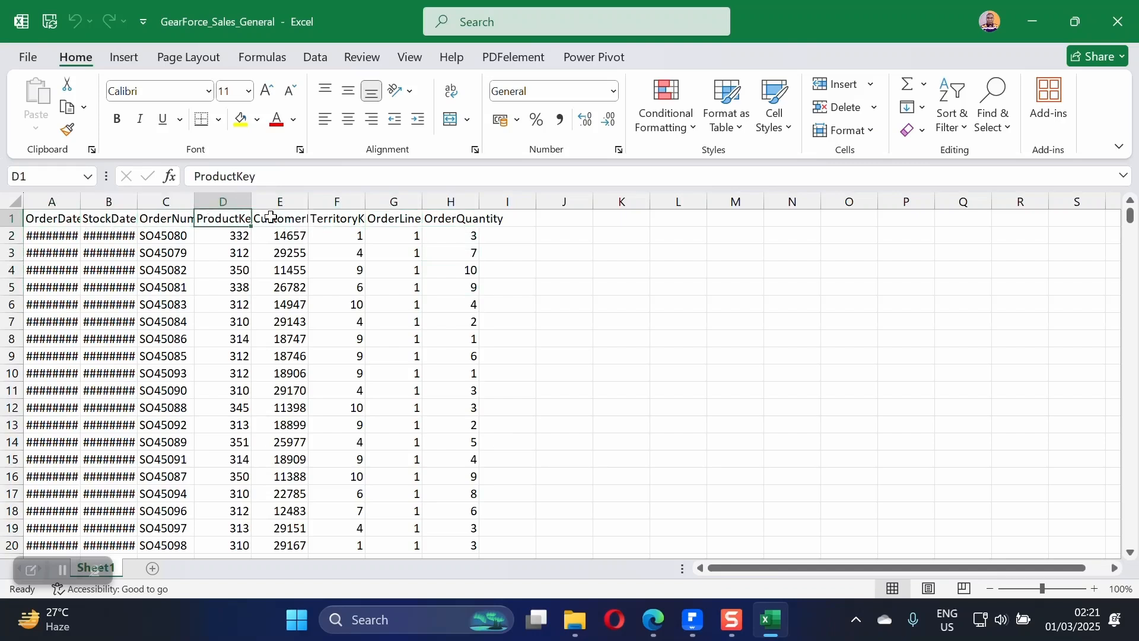
pyautogui.click(270, 218)
pyautogui.click(330, 219)
pyautogui.click(389, 220)
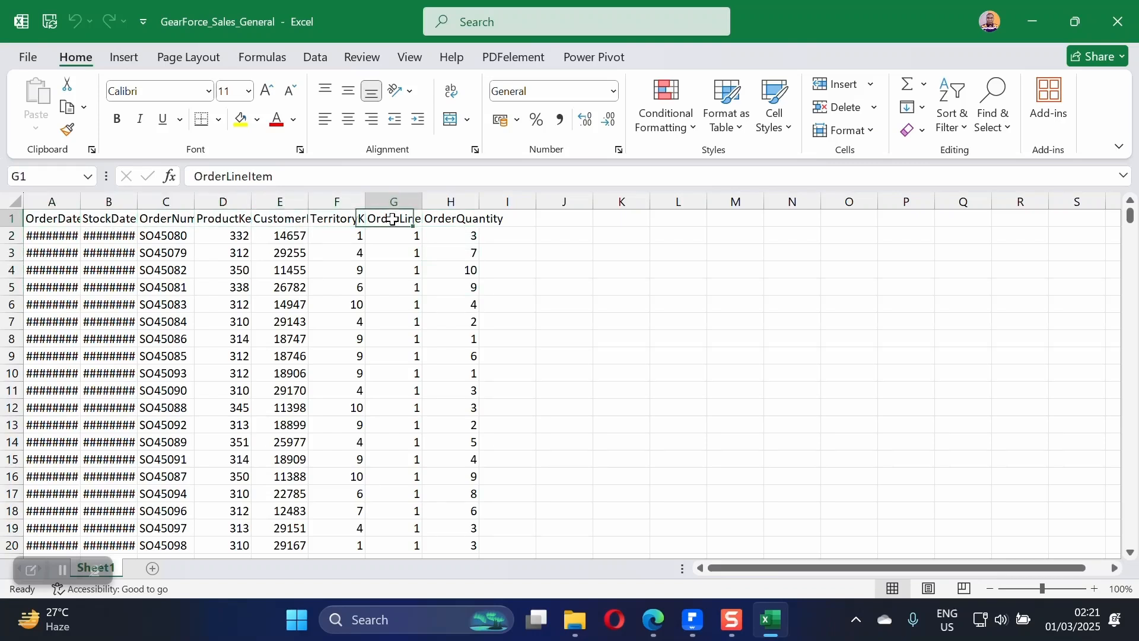
pyautogui.click(452, 218)
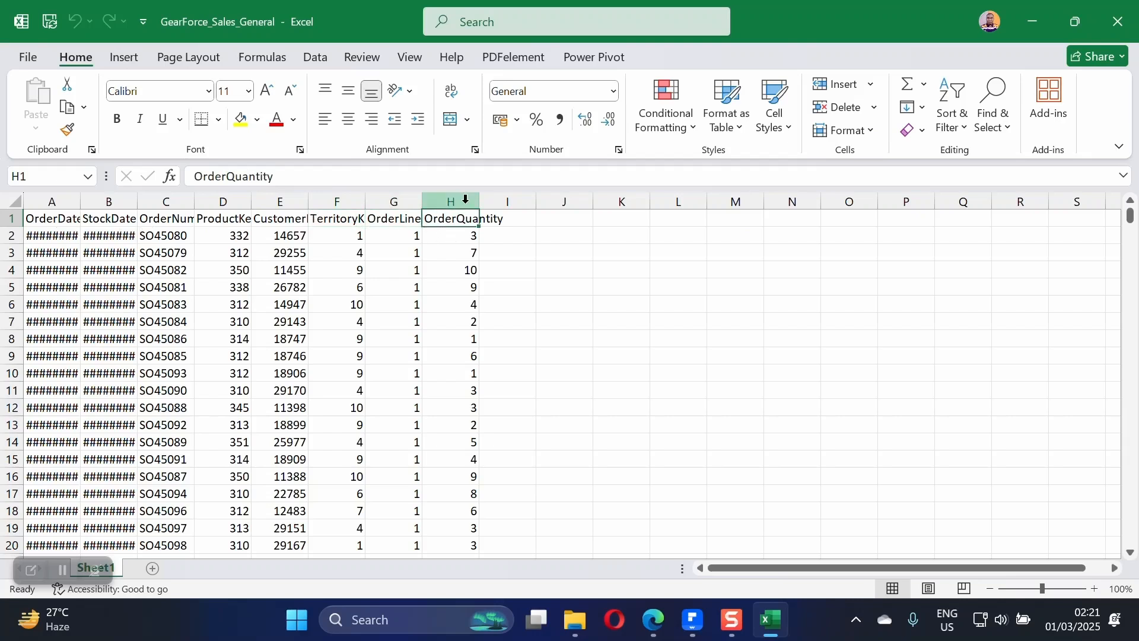
pyautogui.click(520, 219)
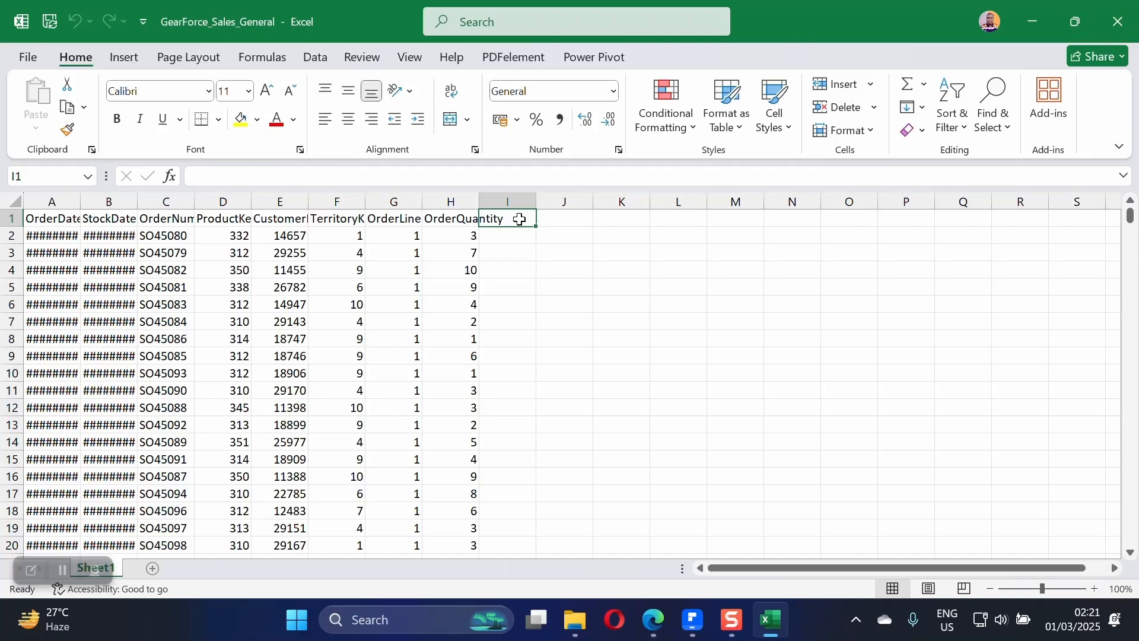
# - Check the full OrderQuantity column, then relate the first order's quantity to its ProductKey
pyautogui.click(453, 219)
pyautogui.hotkey('ctrl', 'shift', 'Down')
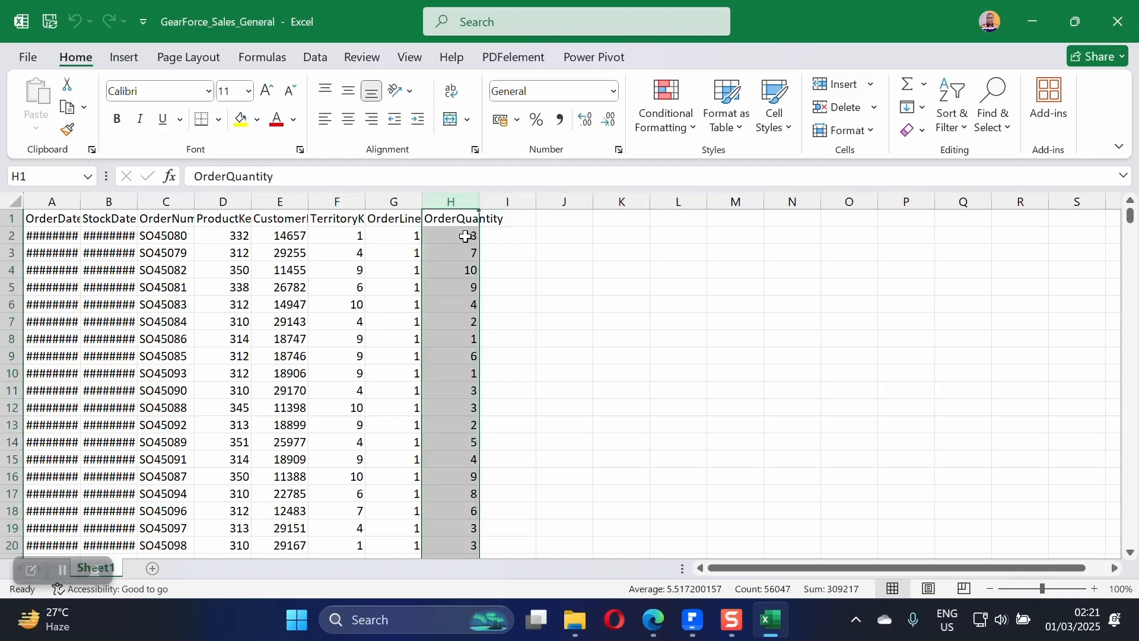
pyautogui.click(465, 236)
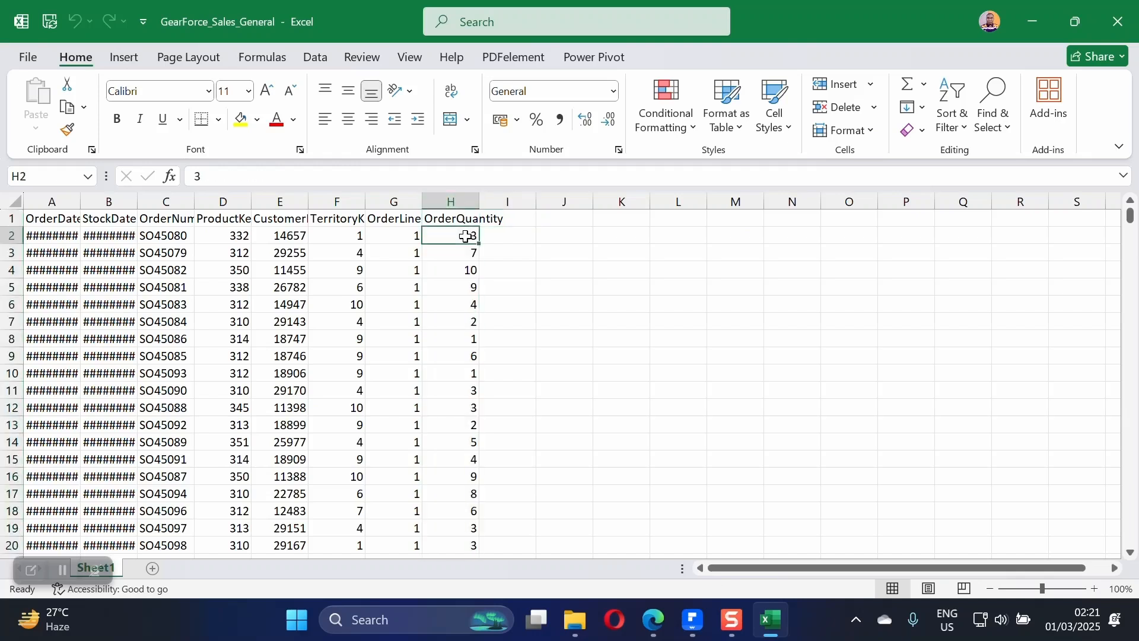
pyautogui.click(235, 231)
pyautogui.click(449, 235)
pyautogui.click(243, 238)
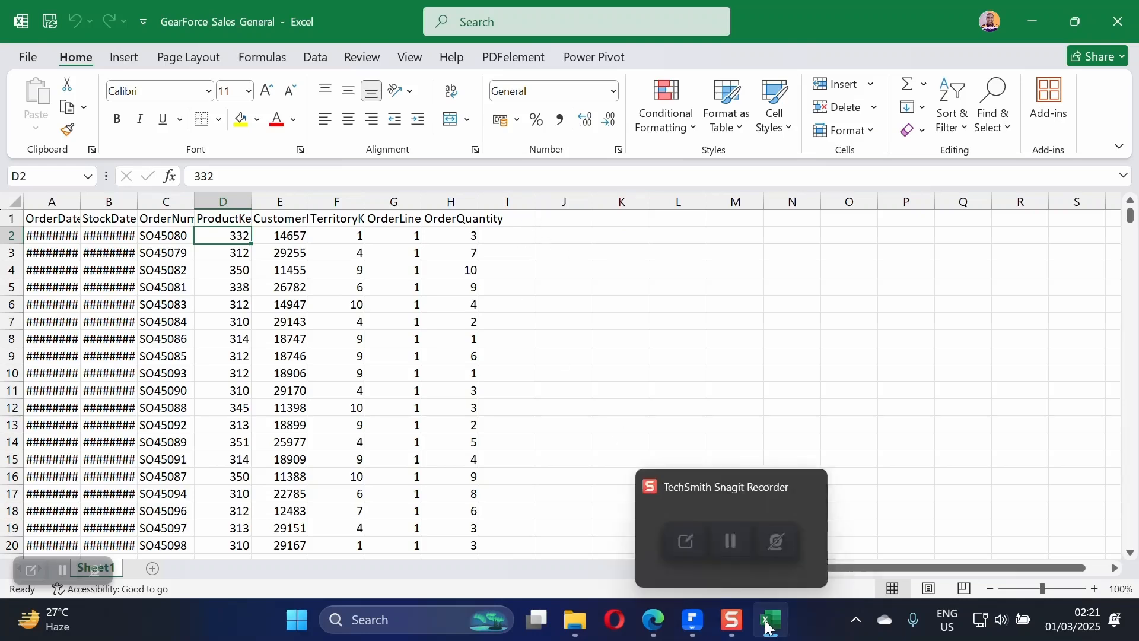
pyautogui.click(230, 219)
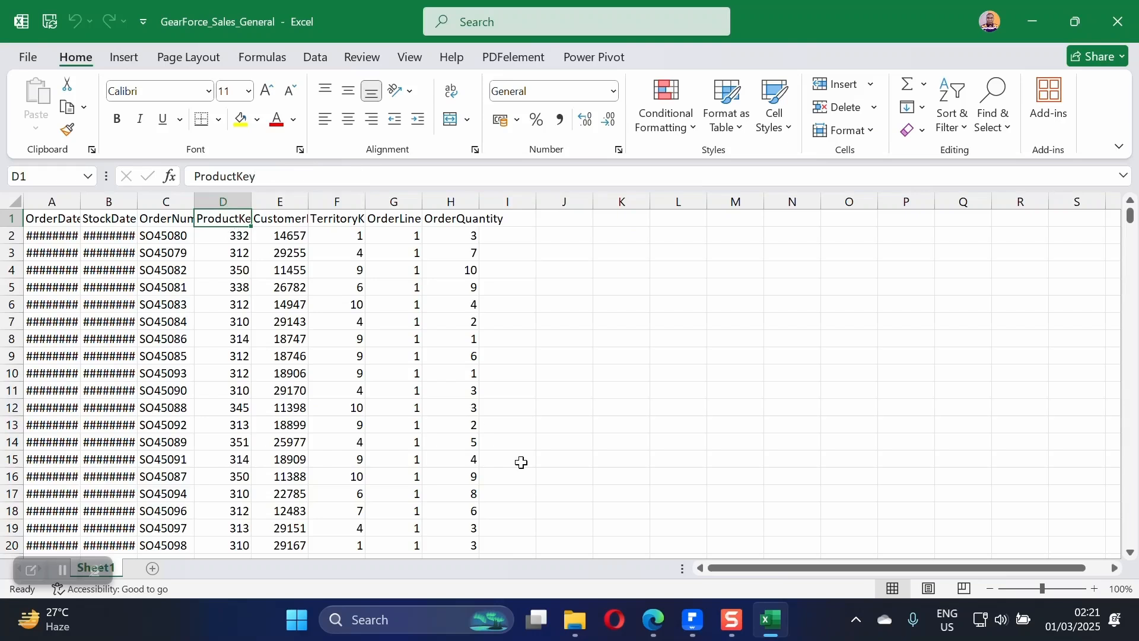
# - Open the GearForce_Products file from the GearForce+CSV+Files folder
pyautogui.moveTo(584, 626)
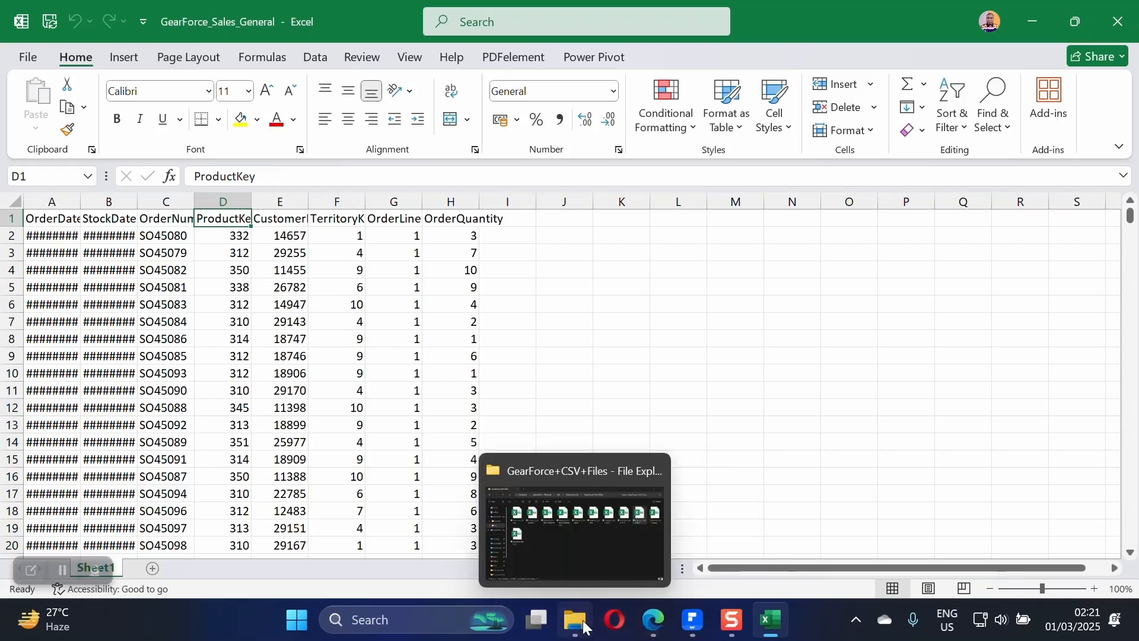
pyautogui.click(583, 538)
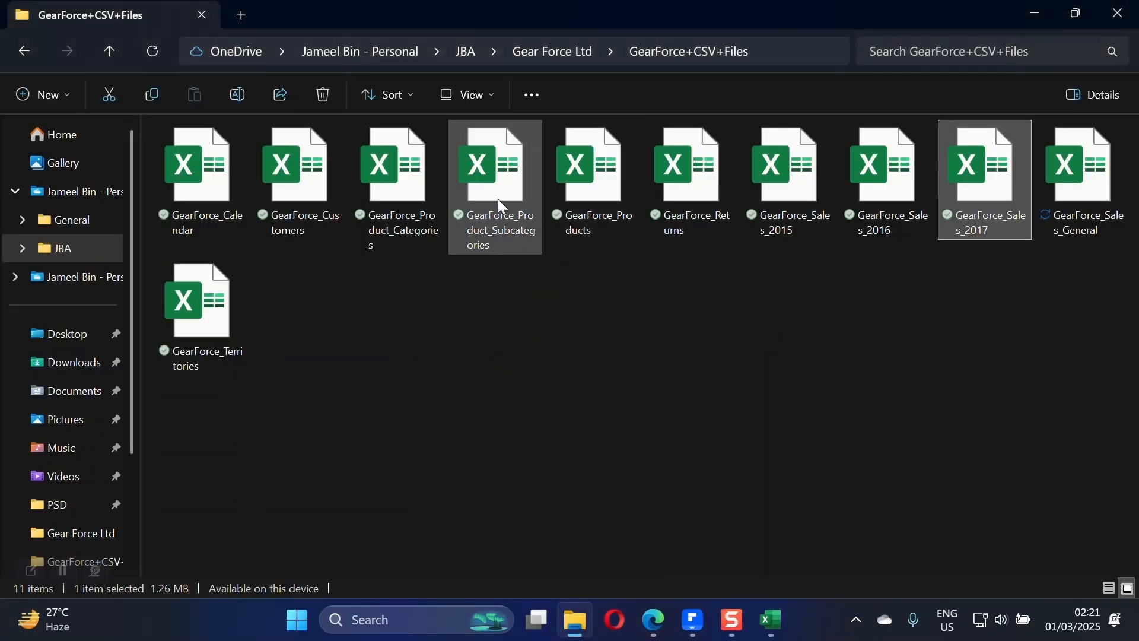
pyautogui.click(288, 190)
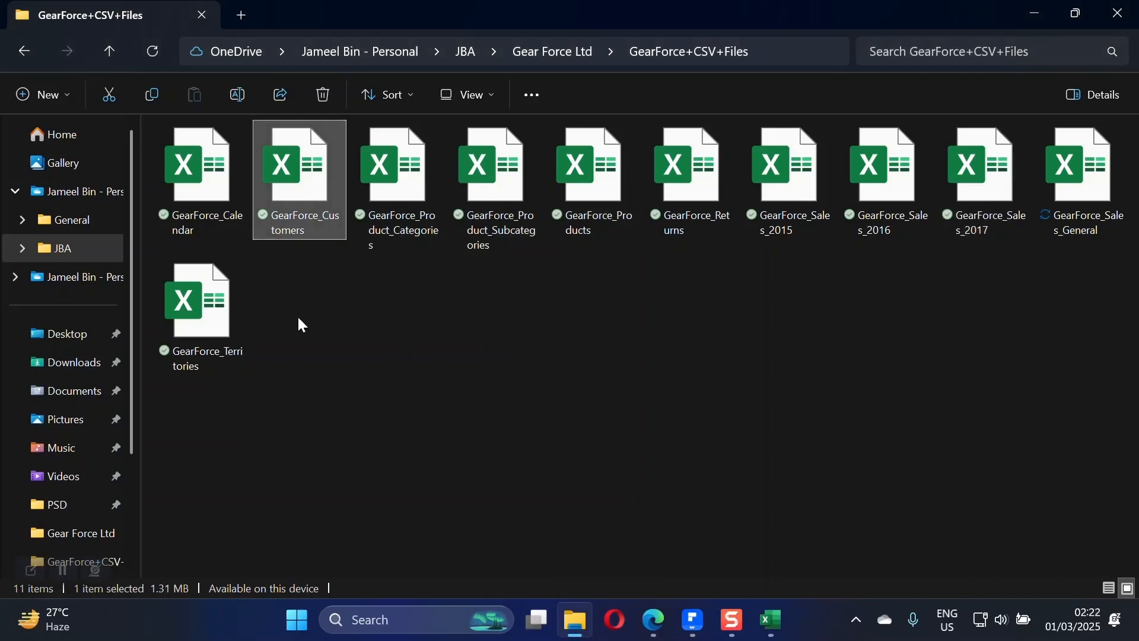
pyautogui.click(581, 221)
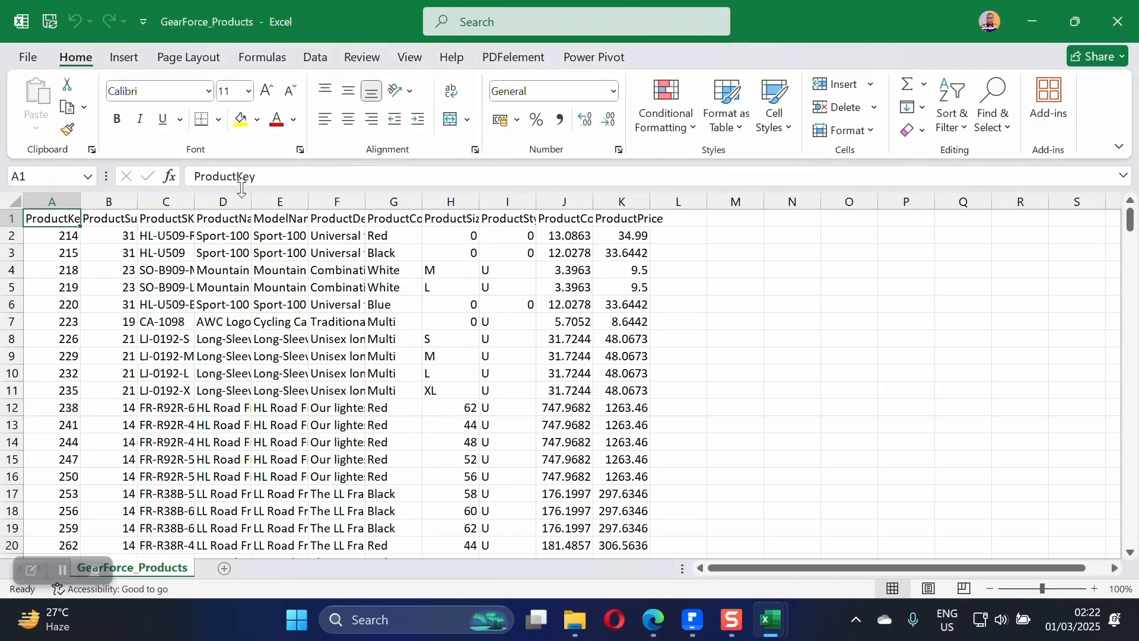
# - Compare the ProductKey column in GearForce_Products with the ProductKey column in GearForce_Sales_General
pyautogui.click(59, 202)
pyautogui.moveTo(770, 620)
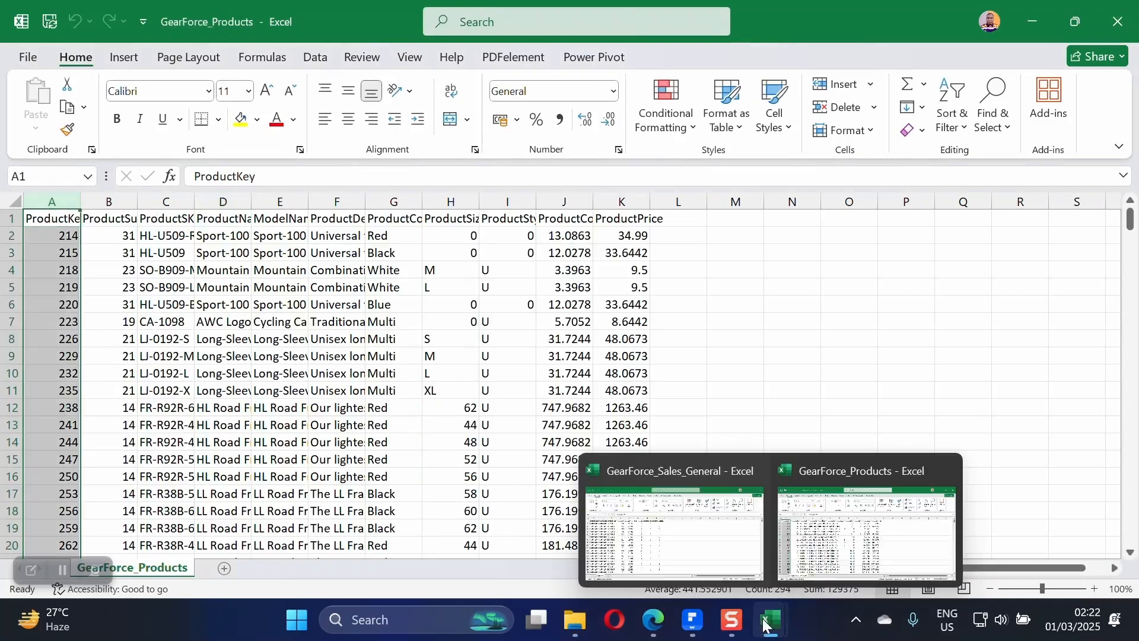
pyautogui.click(641, 496)
pyautogui.click(223, 202)
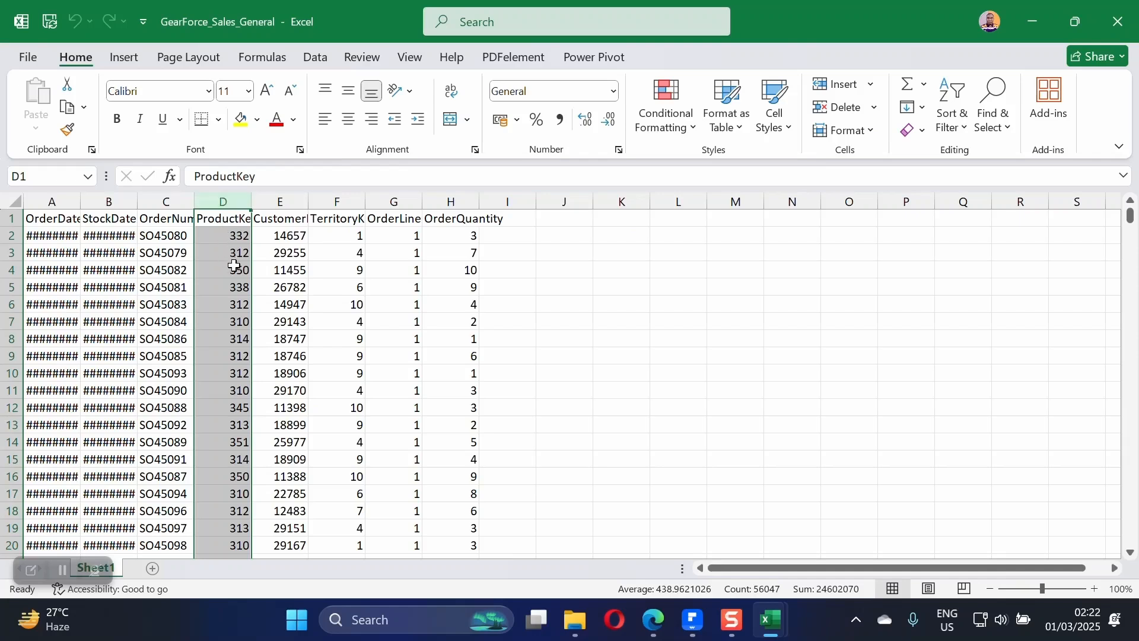
# - Arrange the GearForce_Sales_General and GearForce_Products workbooks side by side, each filling half the screen
pyautogui.click(670, 272)
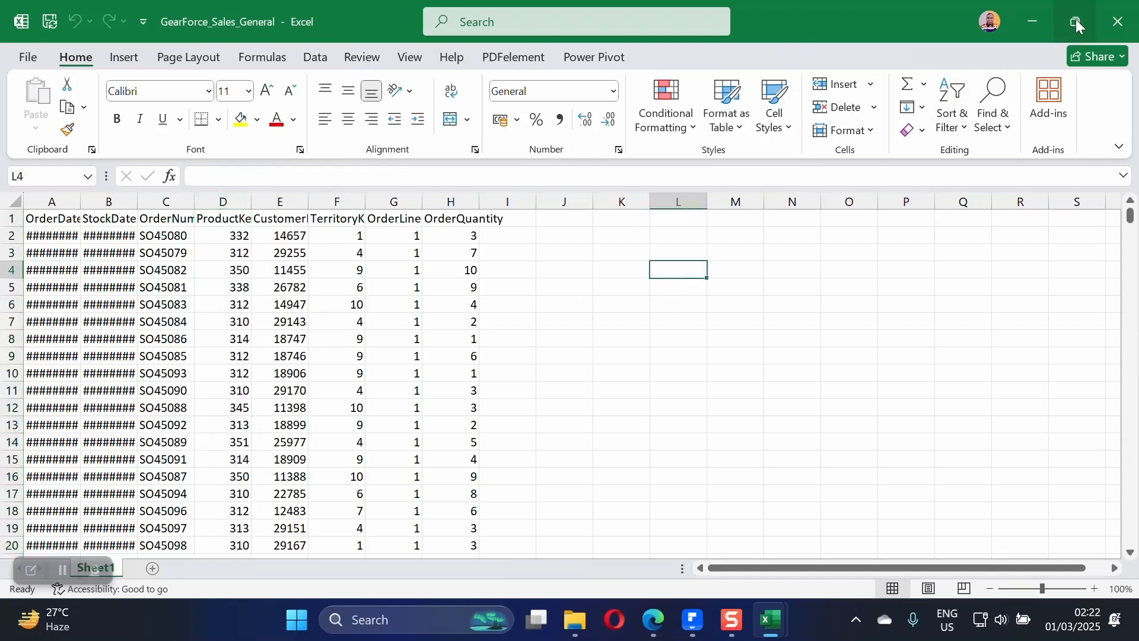
pyautogui.click(974, 53)
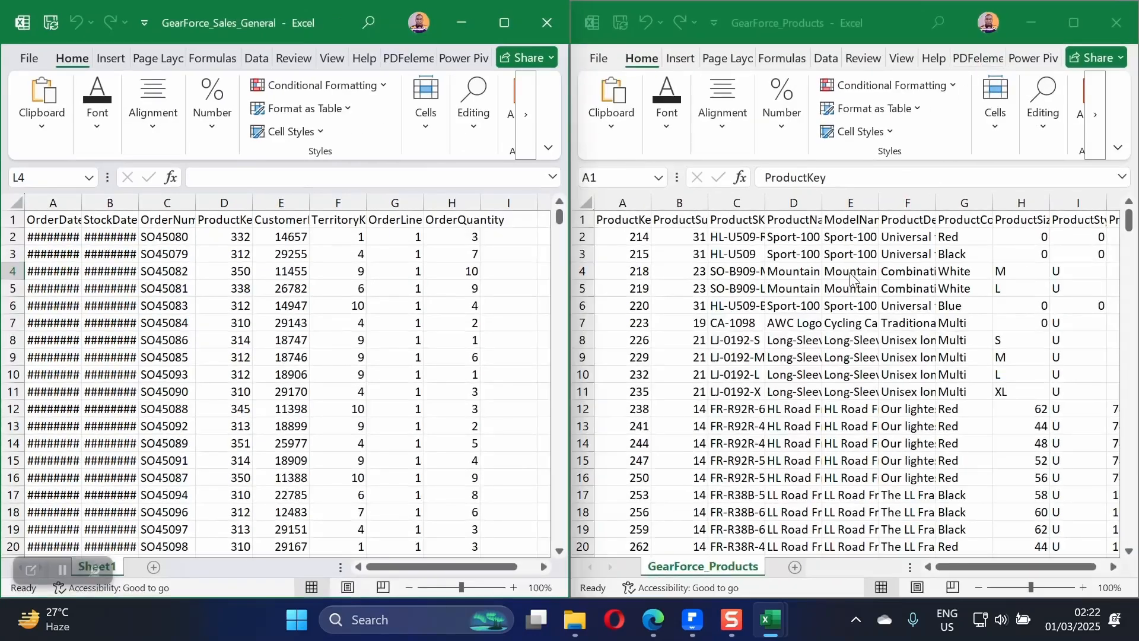
pyautogui.click(861, 255)
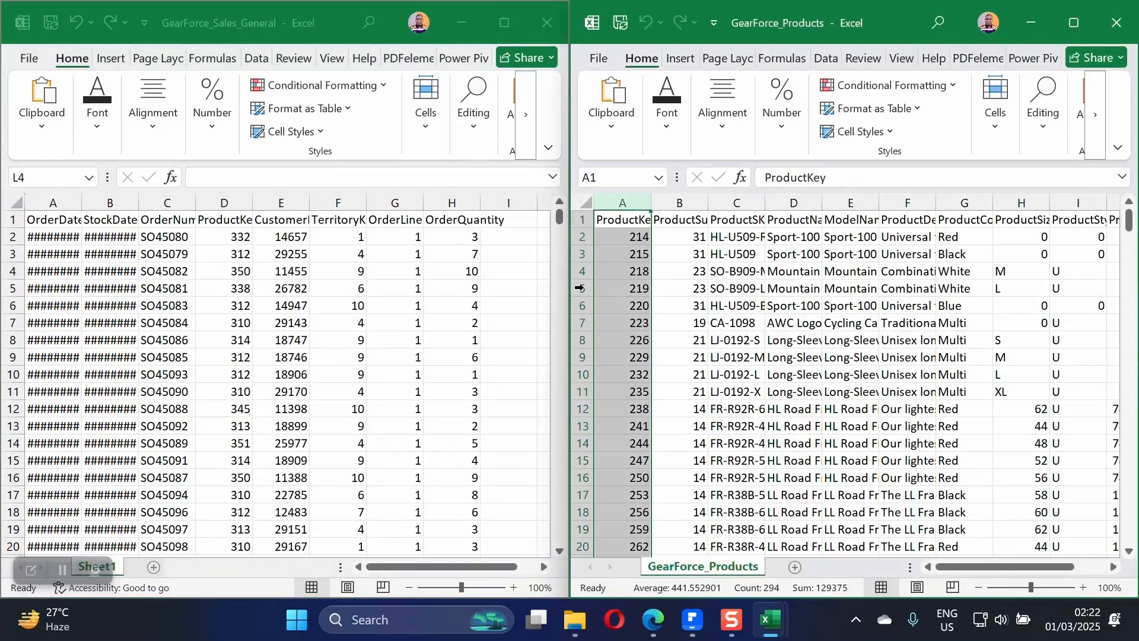
# - Check the first order's ProductKey in the sales workbook against the ProductKey and ProductPrice columns in GearForce_Products
pyautogui.click(491, 237)
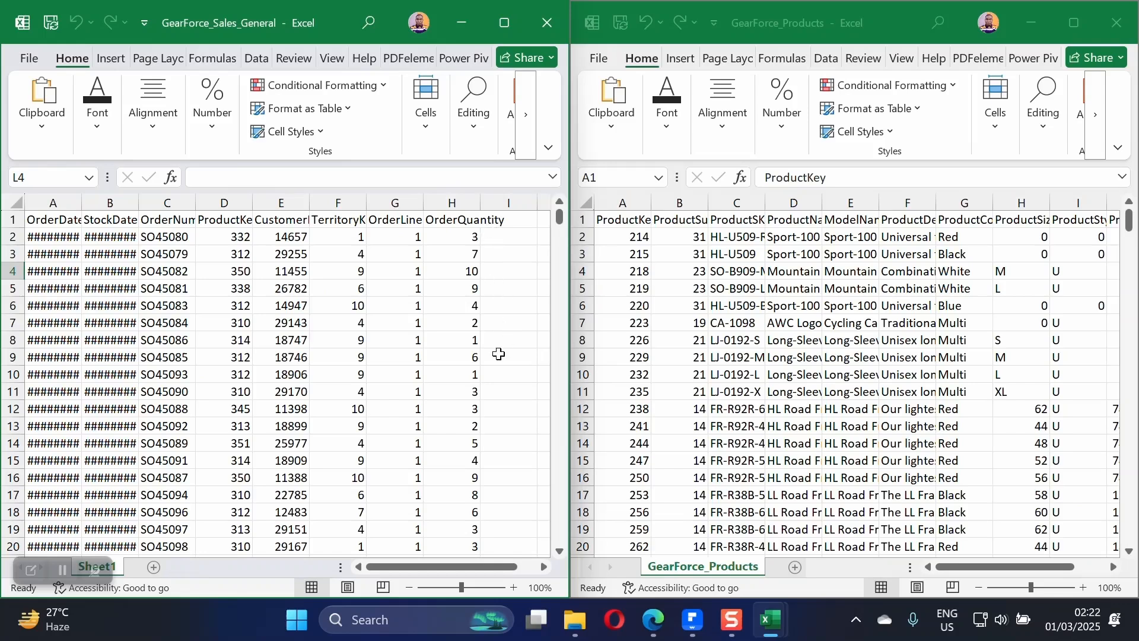
pyautogui.click(544, 566)
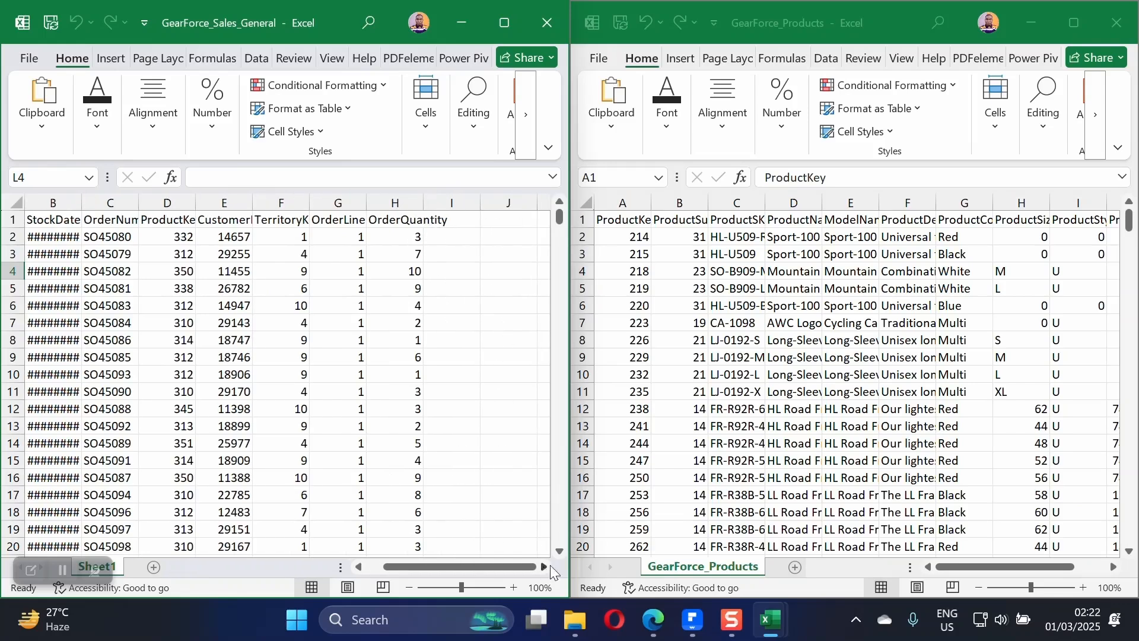
pyautogui.click(475, 259)
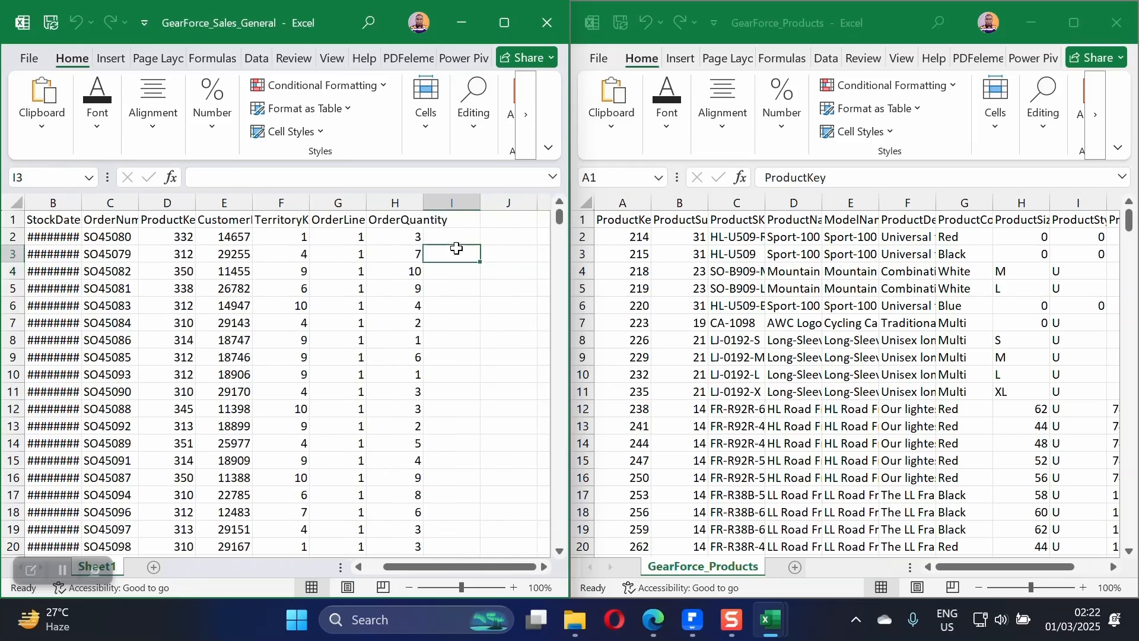
pyautogui.click(169, 237)
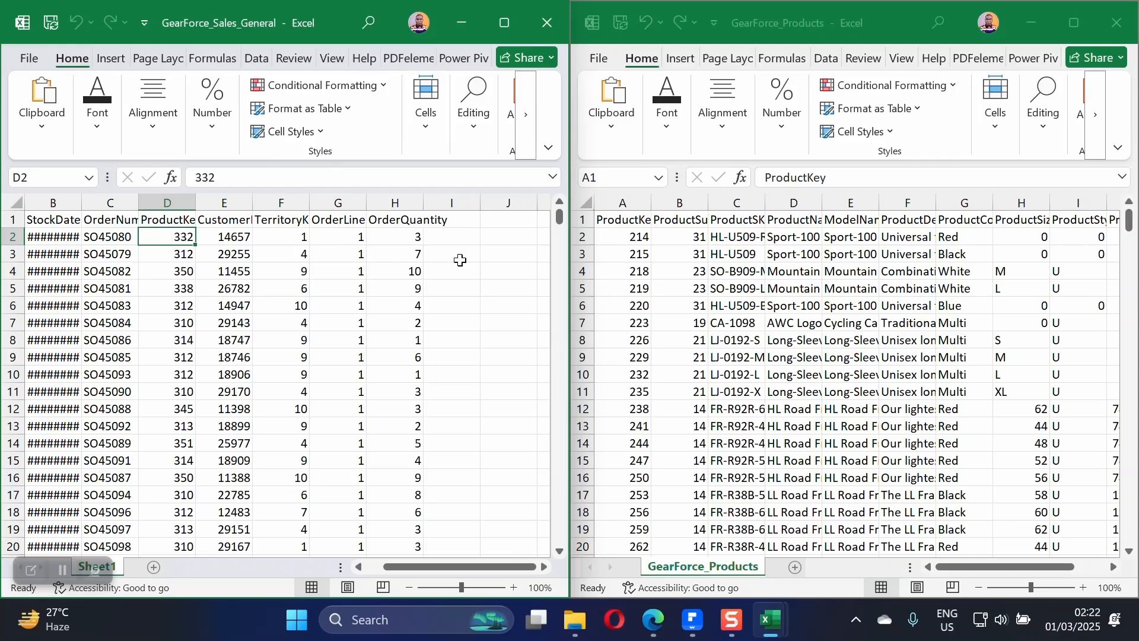
pyautogui.click(639, 227)
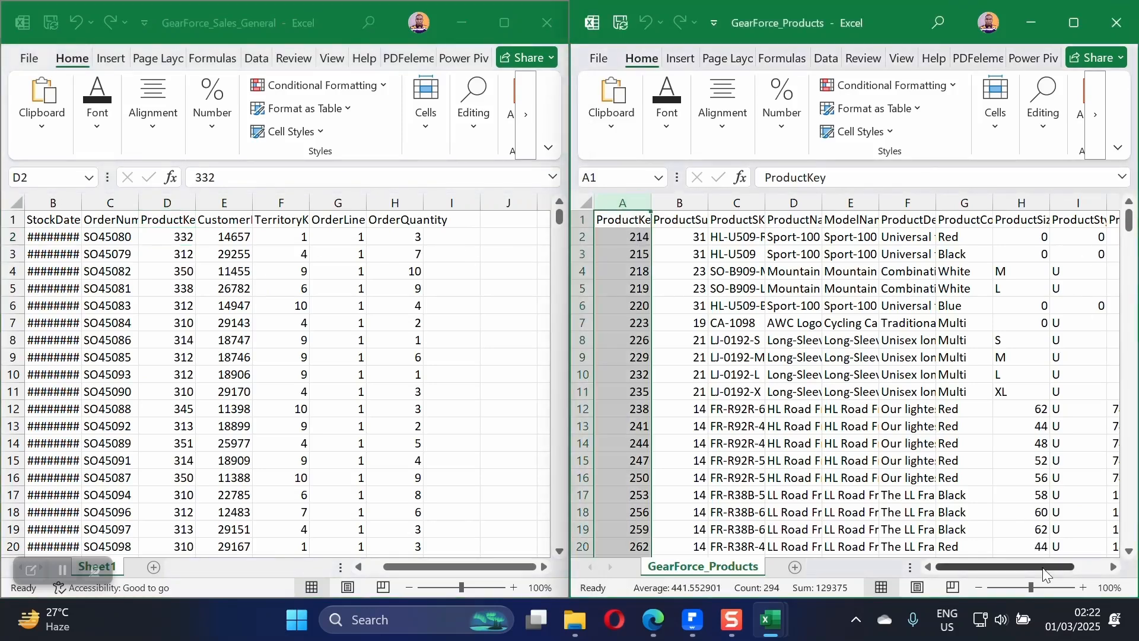
pyautogui.moveTo(1047, 573); pyautogui.dragTo(1097, 571)
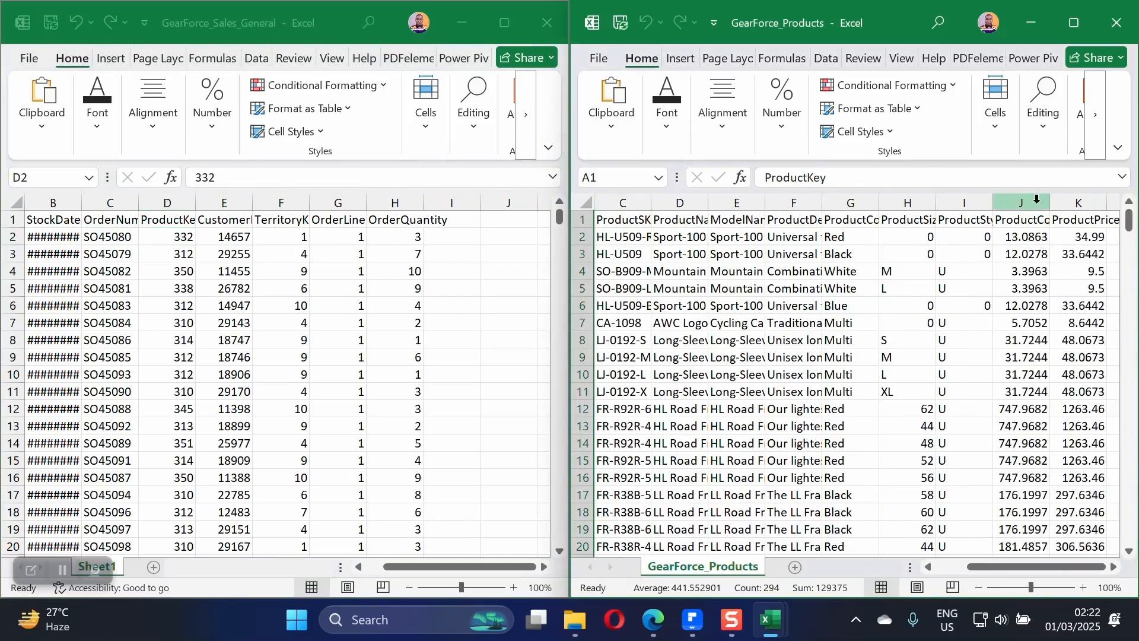
pyautogui.click(1079, 203)
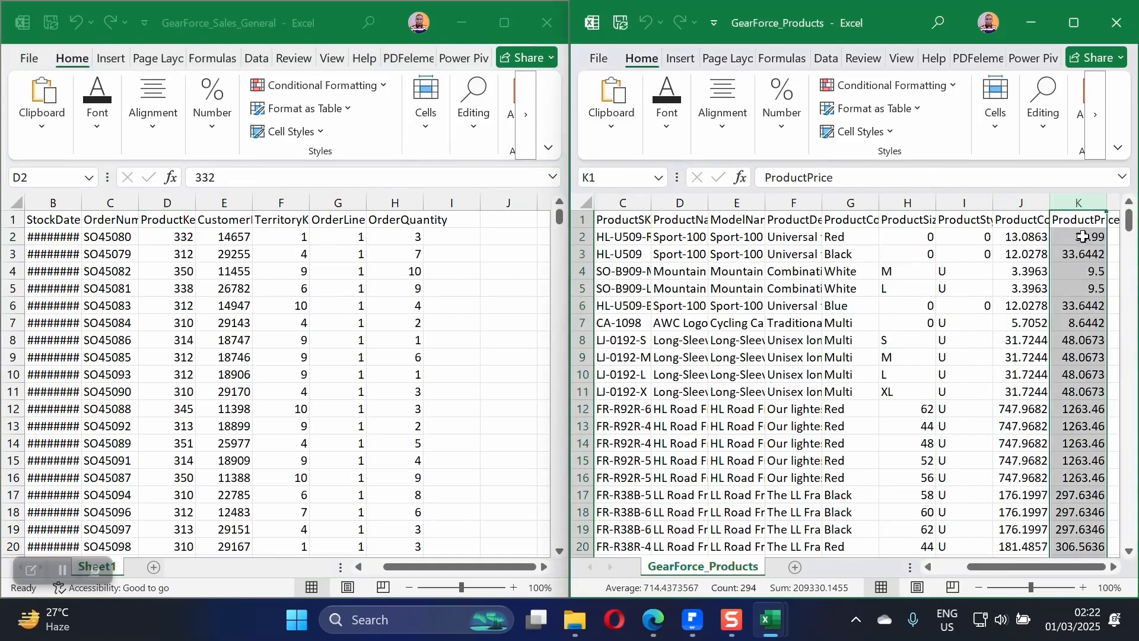
# - Check the ProductCost column and the first product's ProductPrice in GearForce_Products
pyautogui.click(1023, 202)
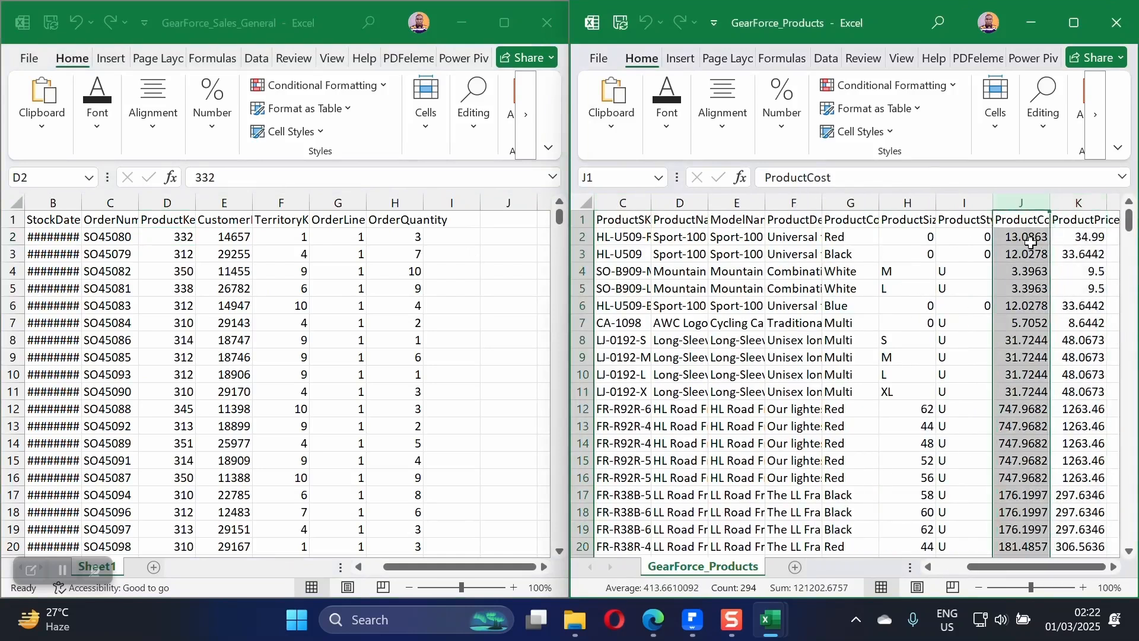
pyautogui.click(1080, 239)
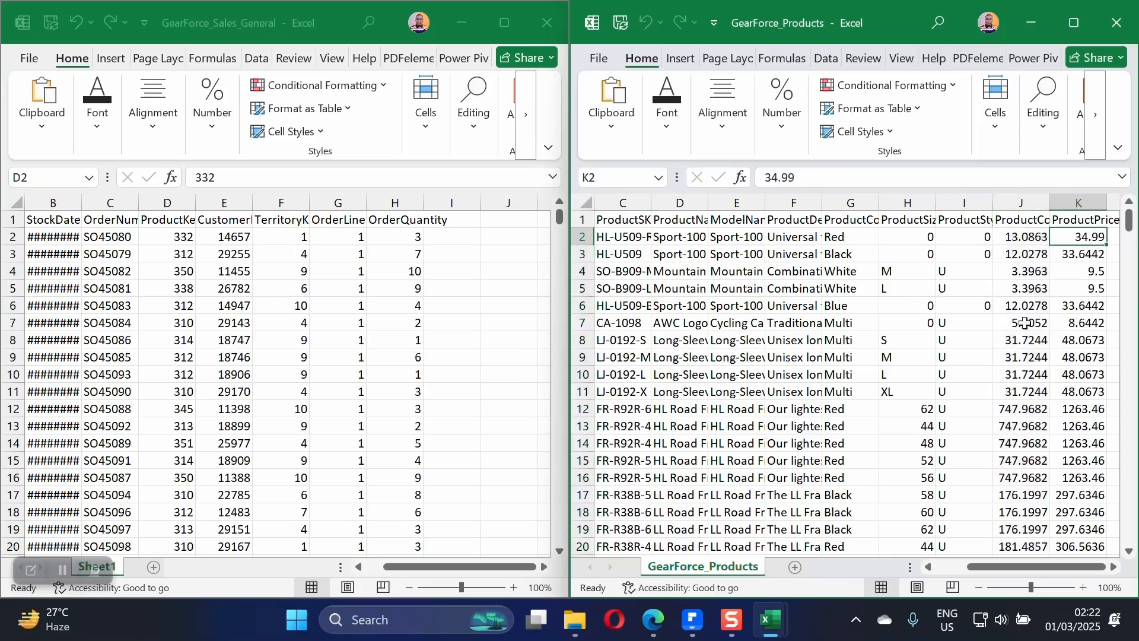
pyautogui.click(462, 220)
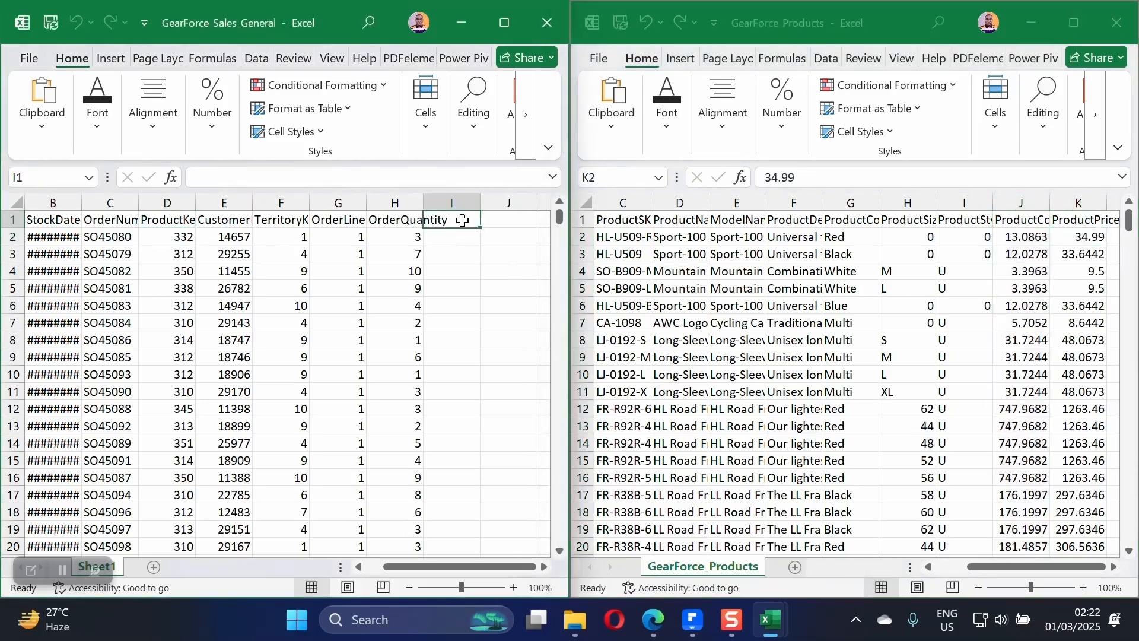
pyautogui.write('Pr')
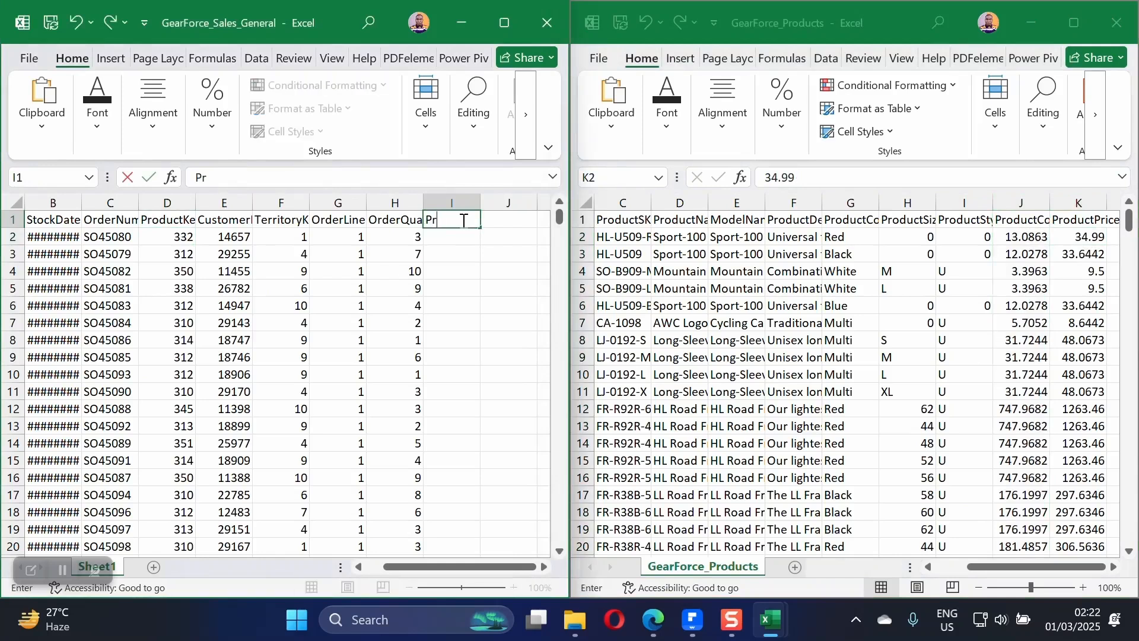
pyautogui.write('oductPRice')
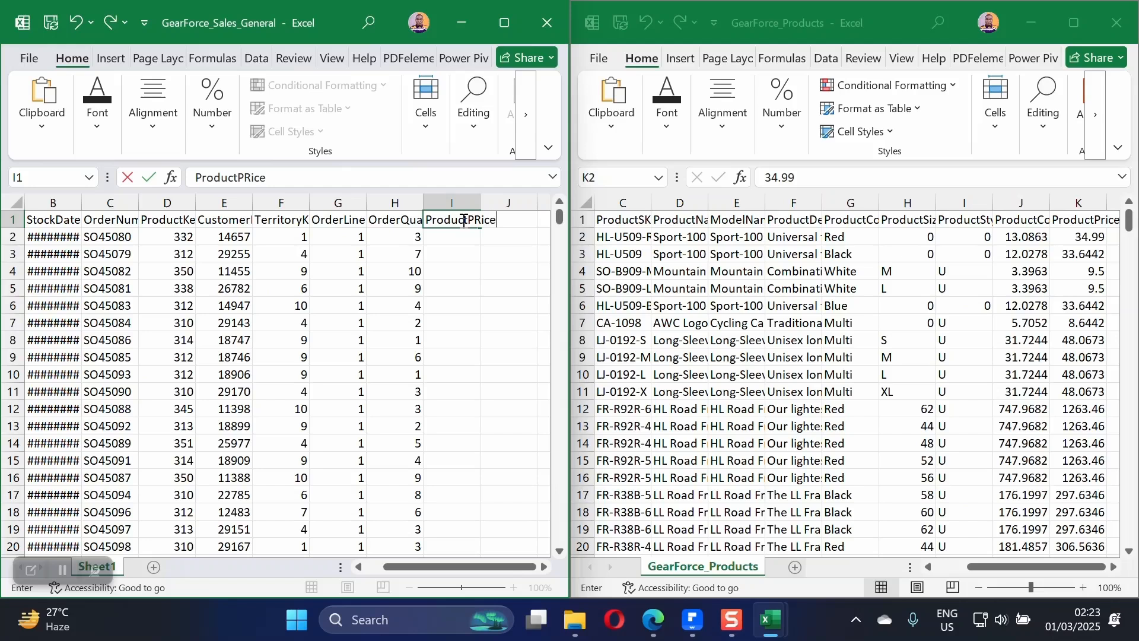
pyautogui.press('BackSpace')
pyautogui.press('BackSpace')
pyautogui.press('BackSpace')
pyautogui.press('BackSpace')
pyautogui.press('BackSpace')
pyautogui.press('BackSpace')
pyautogui.press('BackSpace')
pyautogui.press('BackSpace')
pyautogui.press('BackSpace')
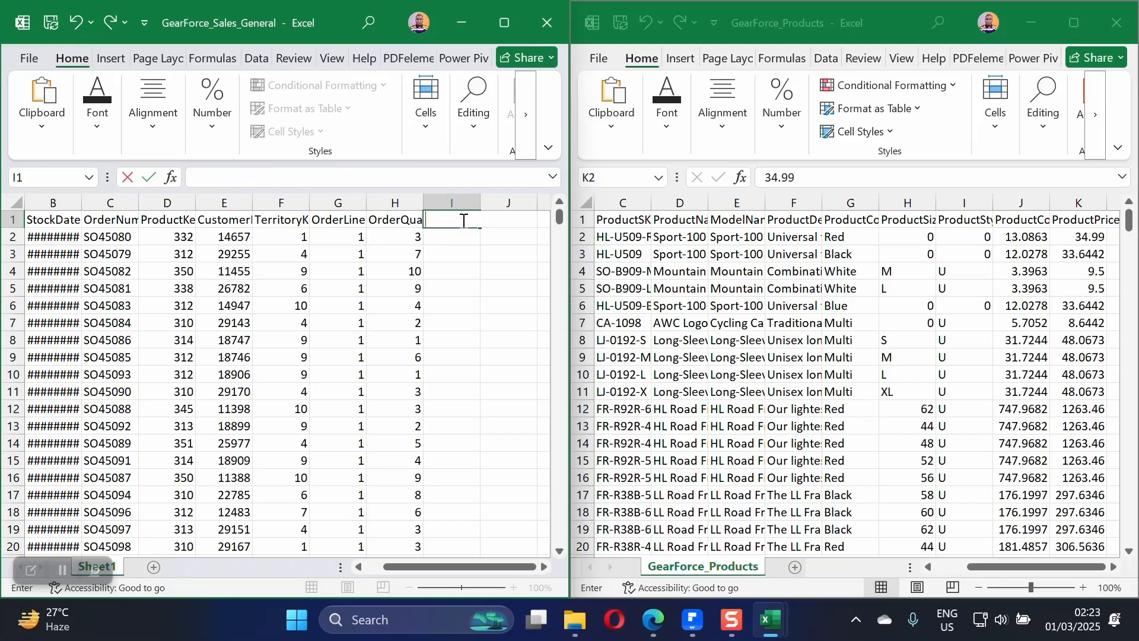
pyautogui.press('Return')
# - Copy the ProductPrice heading from GearForce_Products into cell I1 of the GearForce_Sales_General sheet
pyautogui.click(1079, 221)
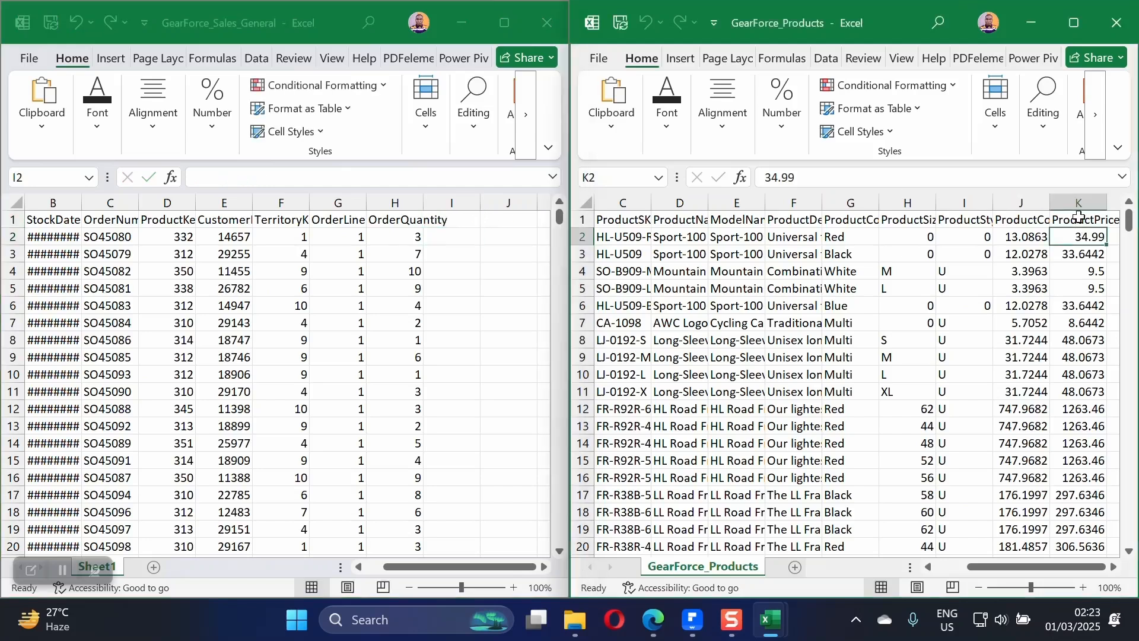
pyautogui.moveTo(837, 178); pyautogui.dragTo(757, 178)
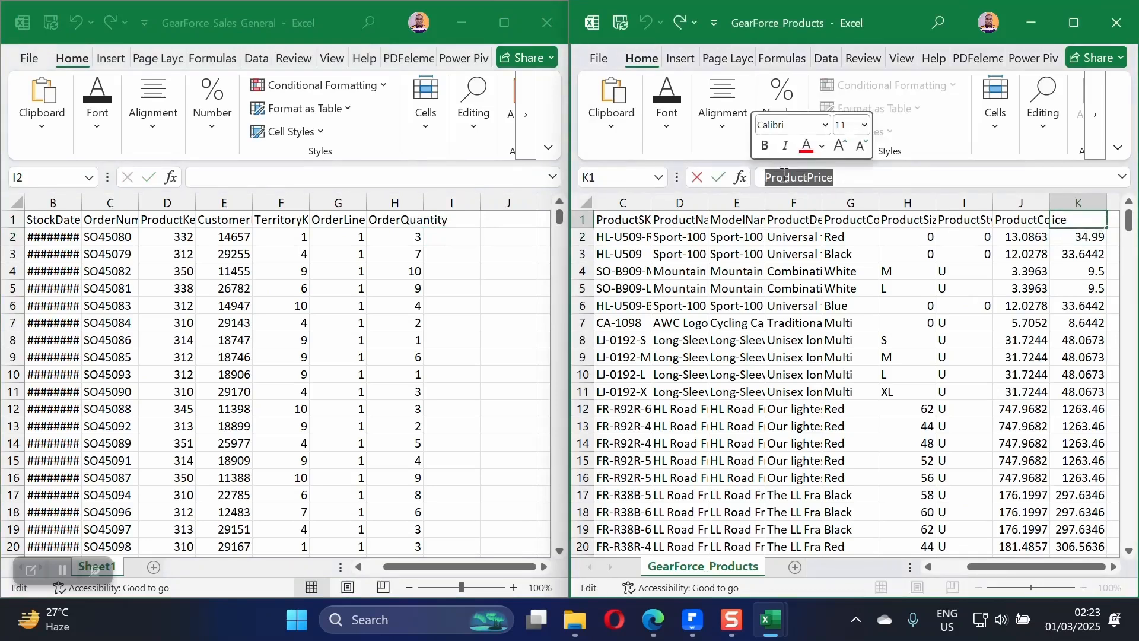
pyautogui.rightClick(766, 178)
pyautogui.click(814, 208)
pyautogui.click(458, 243)
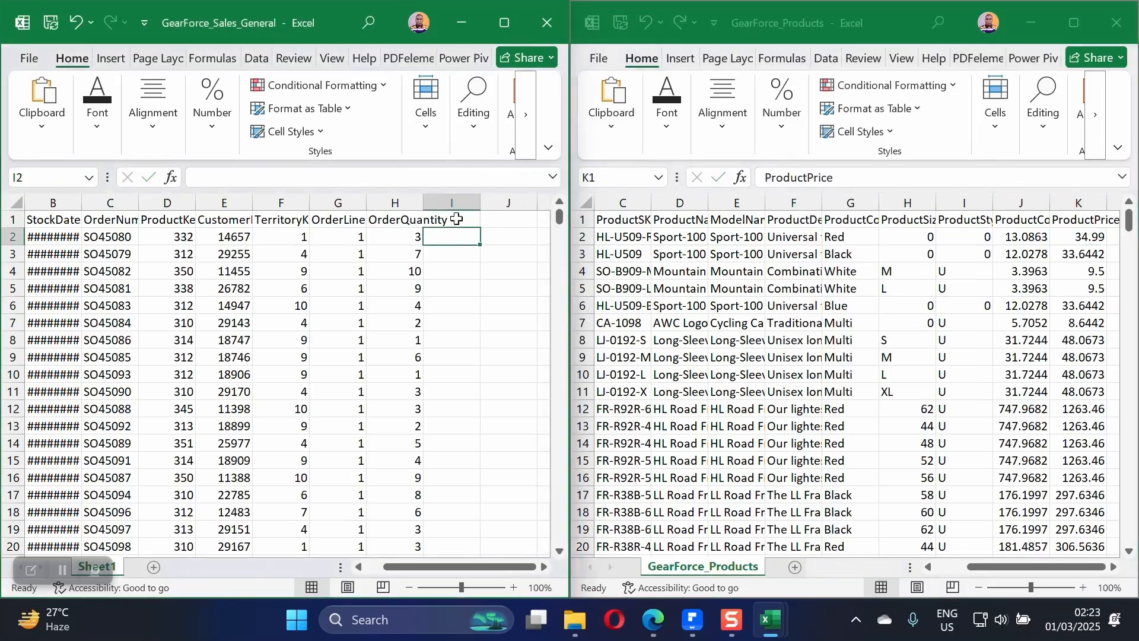
pyautogui.click(457, 223)
pyautogui.rightClick(457, 224)
pyautogui.click(500, 196)
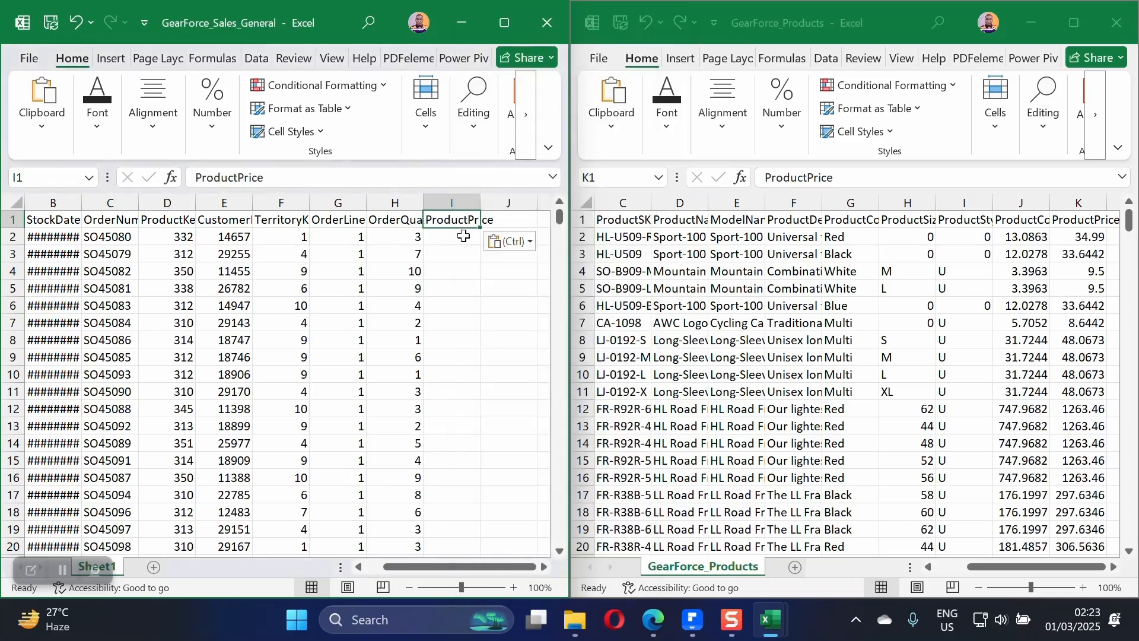
pyautogui.press('Return')
pyautogui.click(470, 219)
# - Copy the ProductCost heading from GearForce_Products into cell J1 of the GearForce_Sales_General sheet
pyautogui.click(1028, 227)
pyautogui.click(1028, 218)
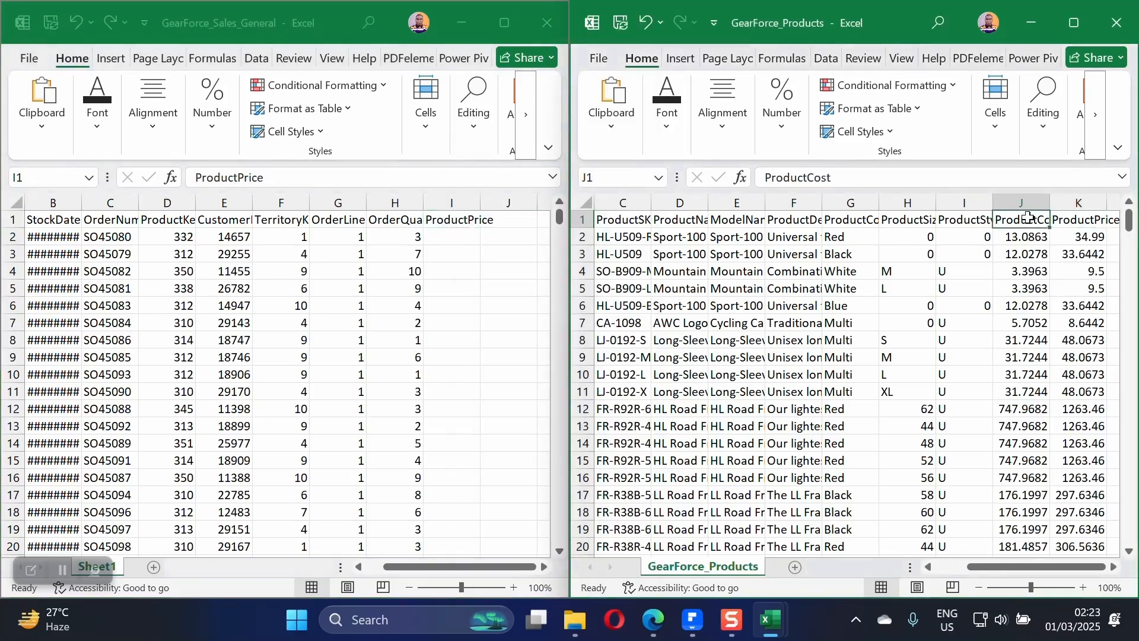
pyautogui.doubleClick(785, 176)
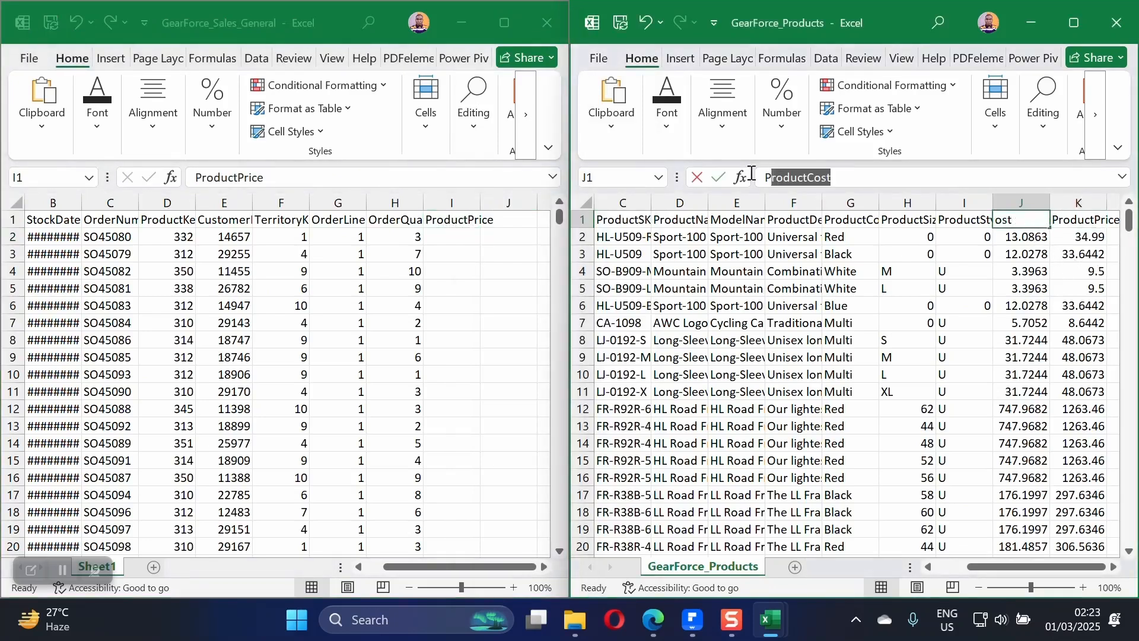
pyautogui.rightClick(785, 176)
pyautogui.click(813, 213)
pyautogui.click(498, 216)
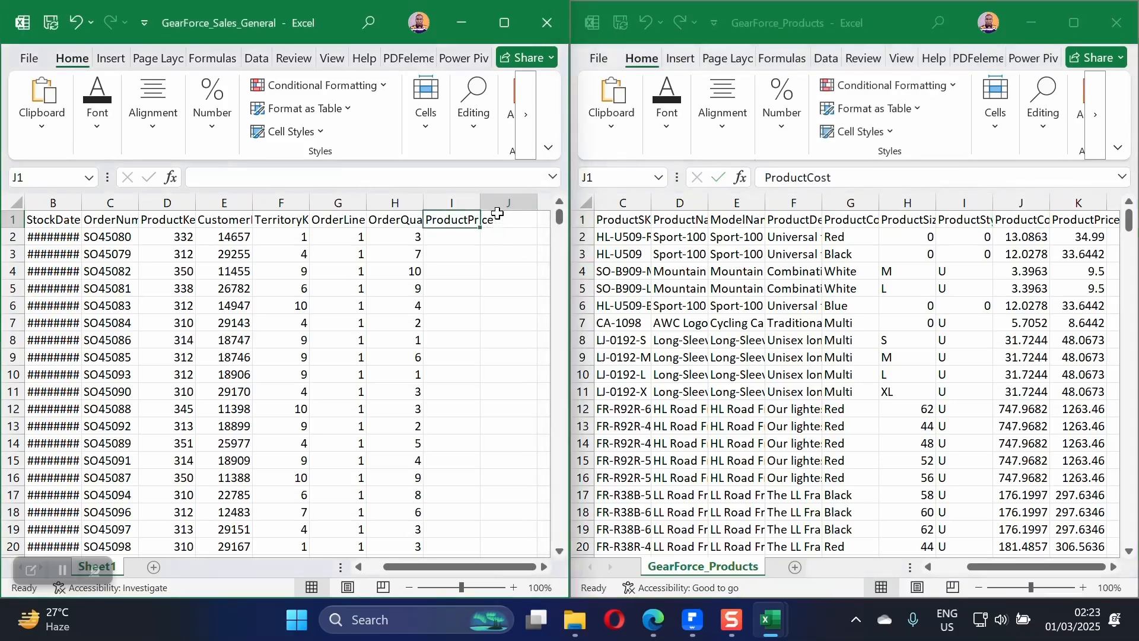
pyautogui.rightClick(508, 216)
pyautogui.click(532, 190)
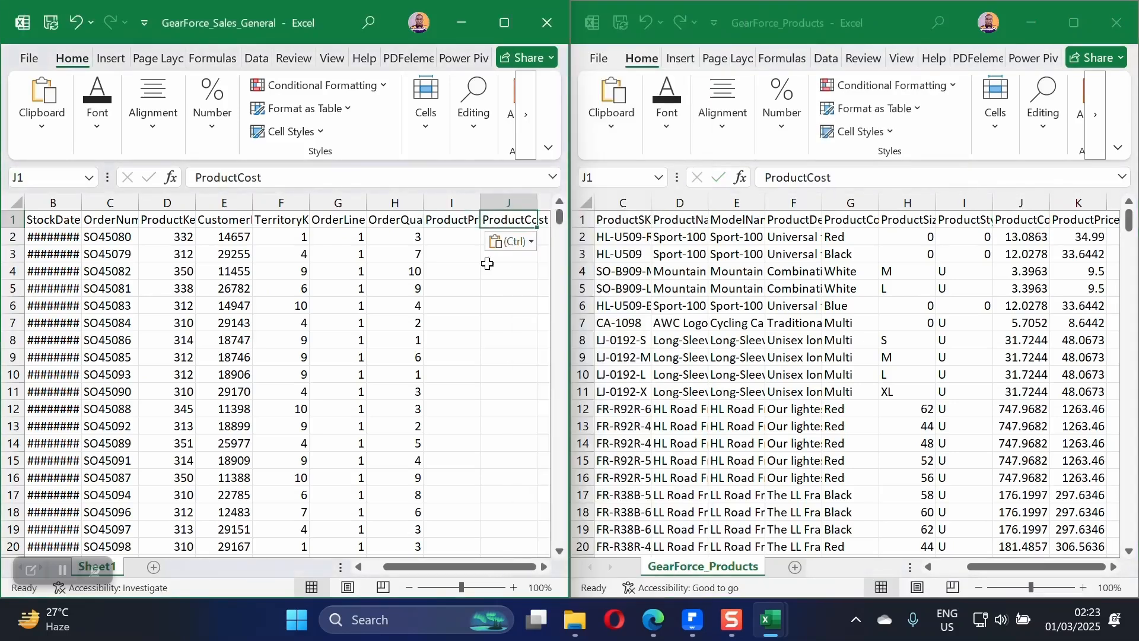
# - Autofit the widths of the new ProductPrice and ProductCost columns in the sales workbook
pyautogui.click(468, 249)
pyautogui.doubleClick(538, 203)
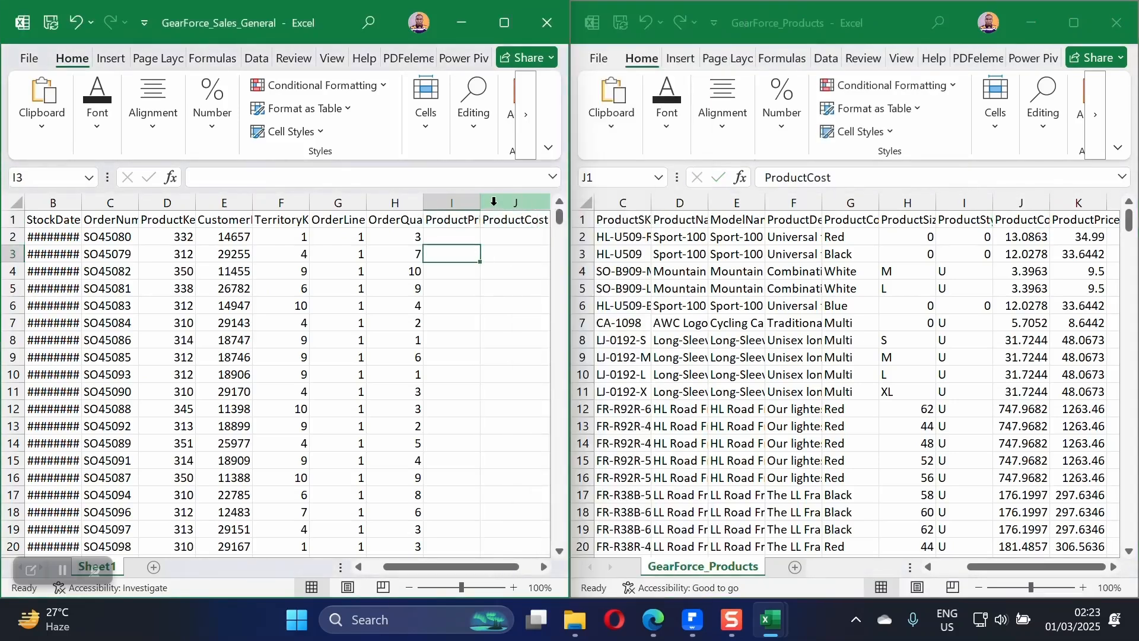
pyautogui.doubleClick(481, 203)
# - Start a VLOOKUP formula in cell I2 of the sales sheet with the ProductKey in D2 as lookup value
pyautogui.click(543, 566)
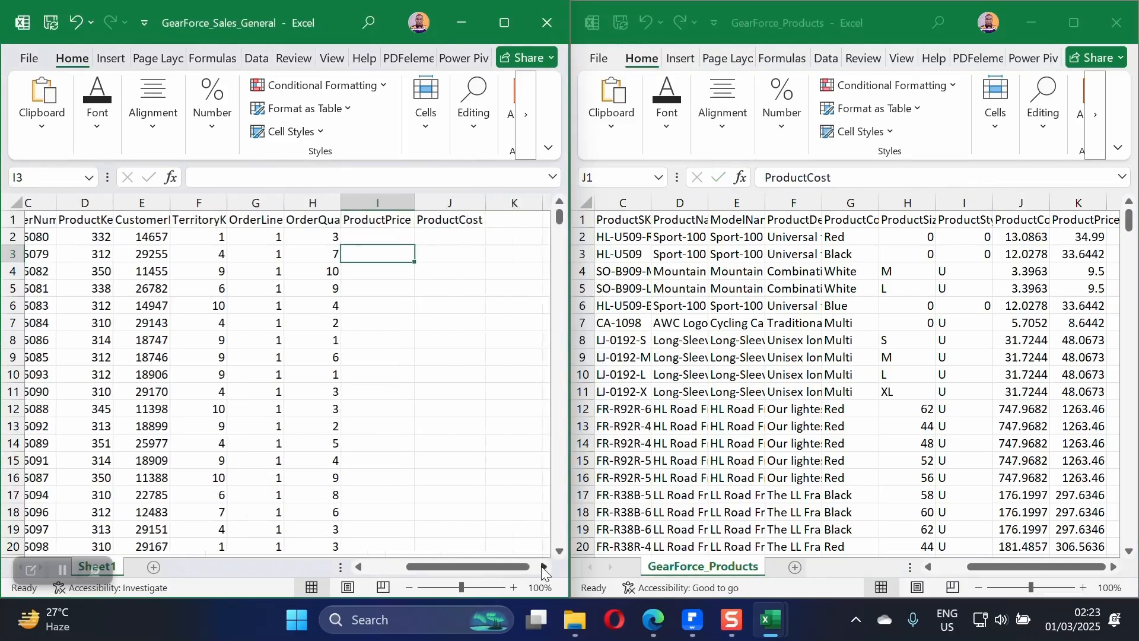
pyautogui.click(543, 567)
pyautogui.moveTo(516, 567)
pyautogui.mouseDown()
pyautogui.moveTo(469, 573)
pyautogui.moveTo(509, 571)
pyautogui.mouseUp()
pyautogui.click(413, 236)
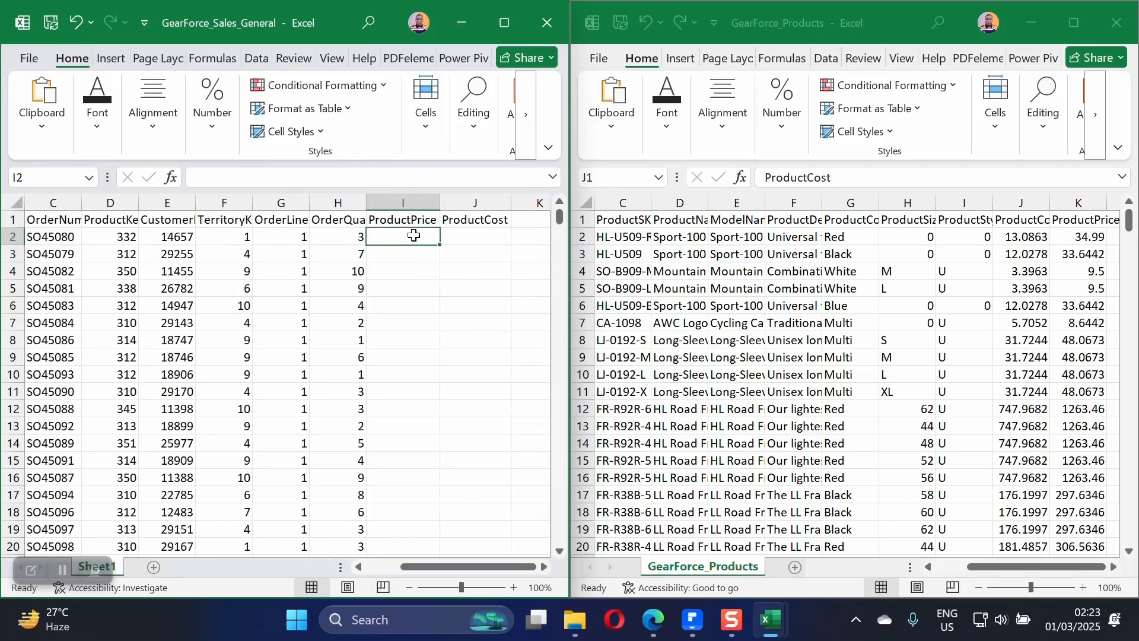
pyautogui.write('=')
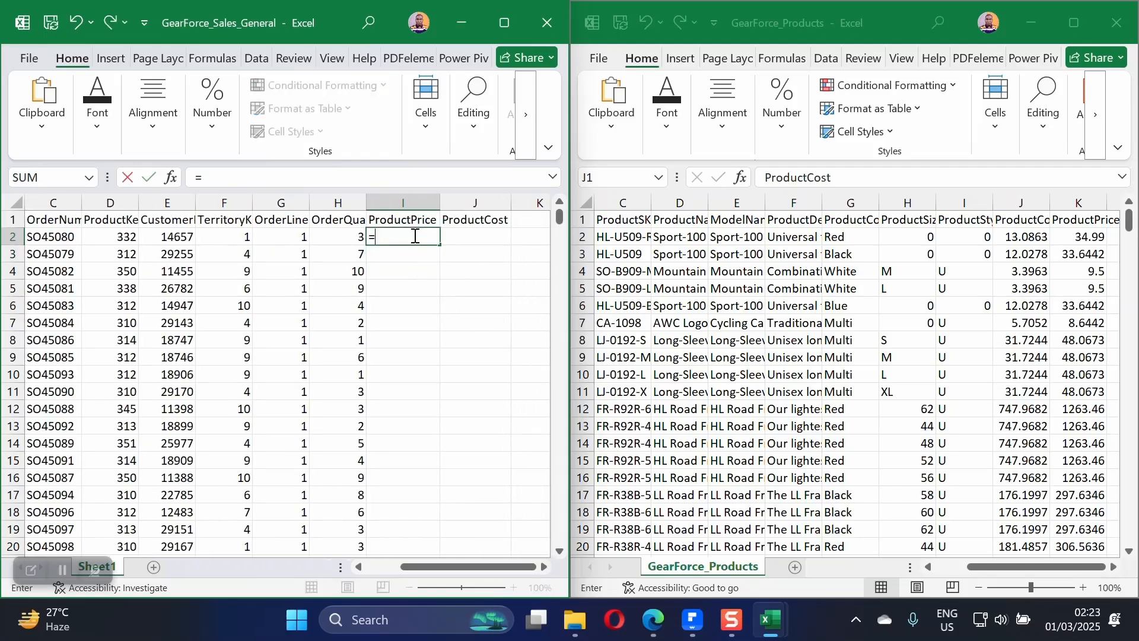
pyautogui.write('vli')
pyautogui.press('BackSpace')
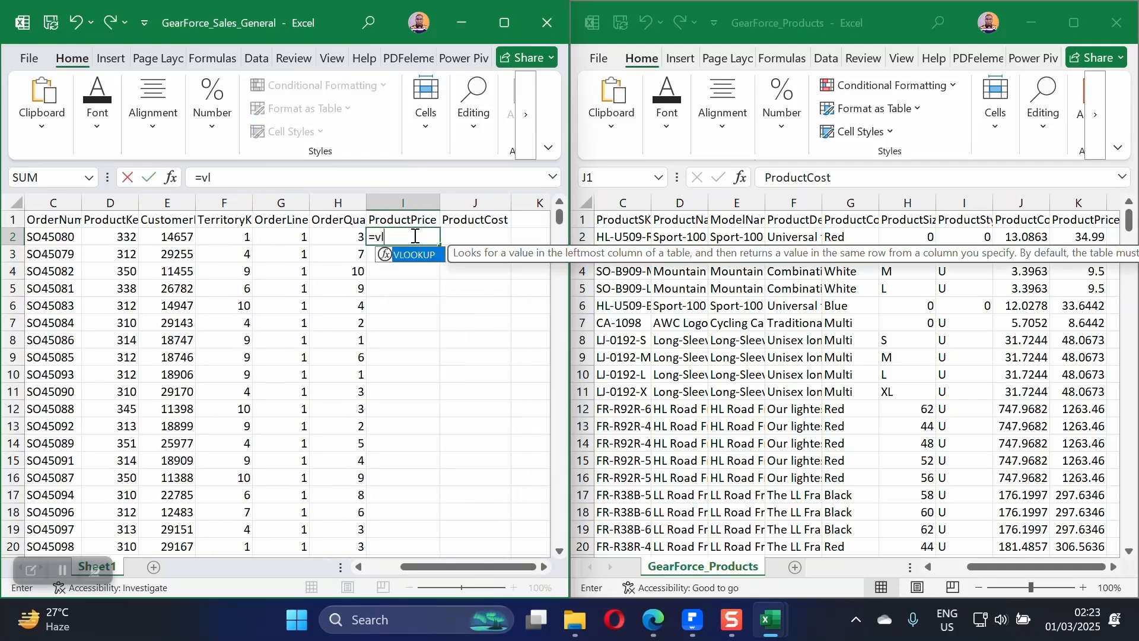
pyautogui.press('Tab')
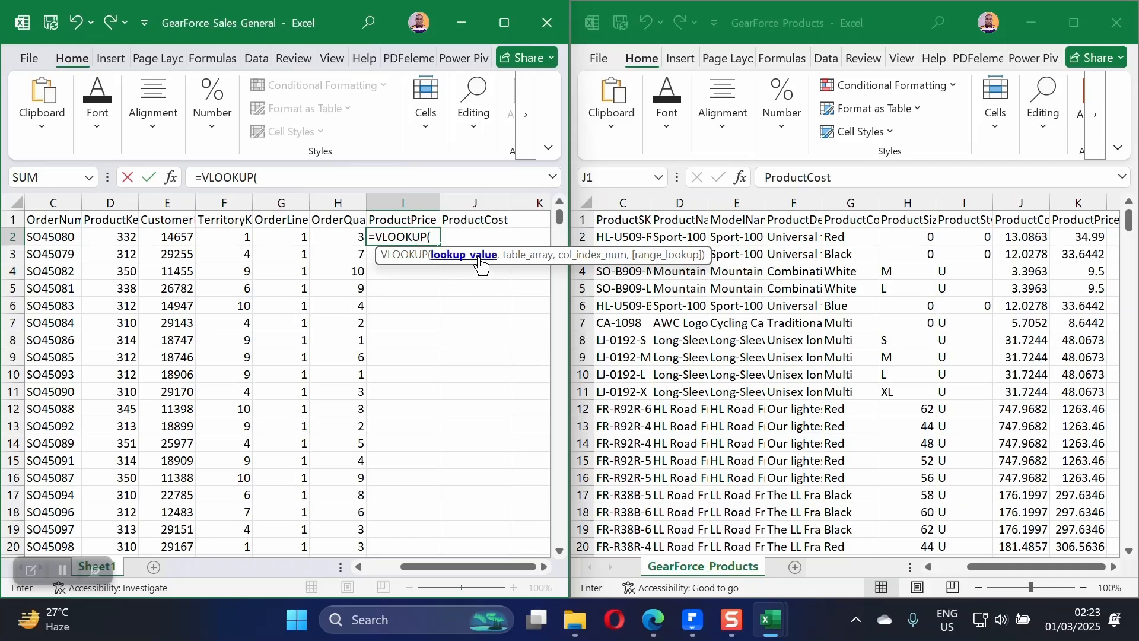
pyautogui.click(123, 237)
pyautogui.write(',')
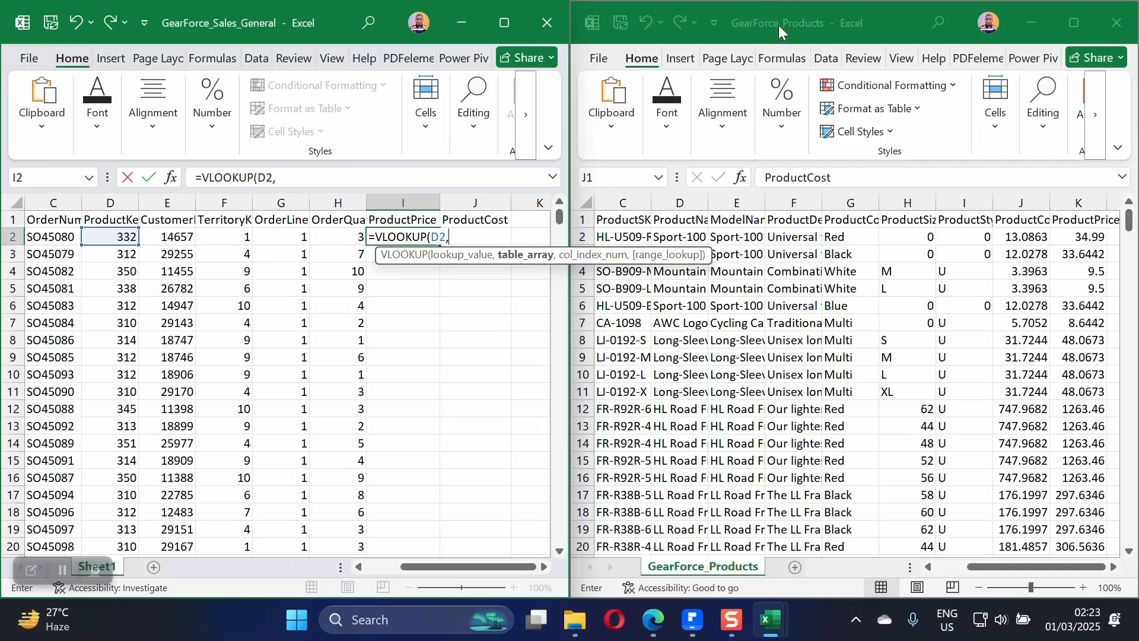
# - Set the VLOOKUP table array to $C$1:$K$294 on the GearForce_Products sheet, and expand the formula bar to show the whole formula
pyautogui.click(801, 26)
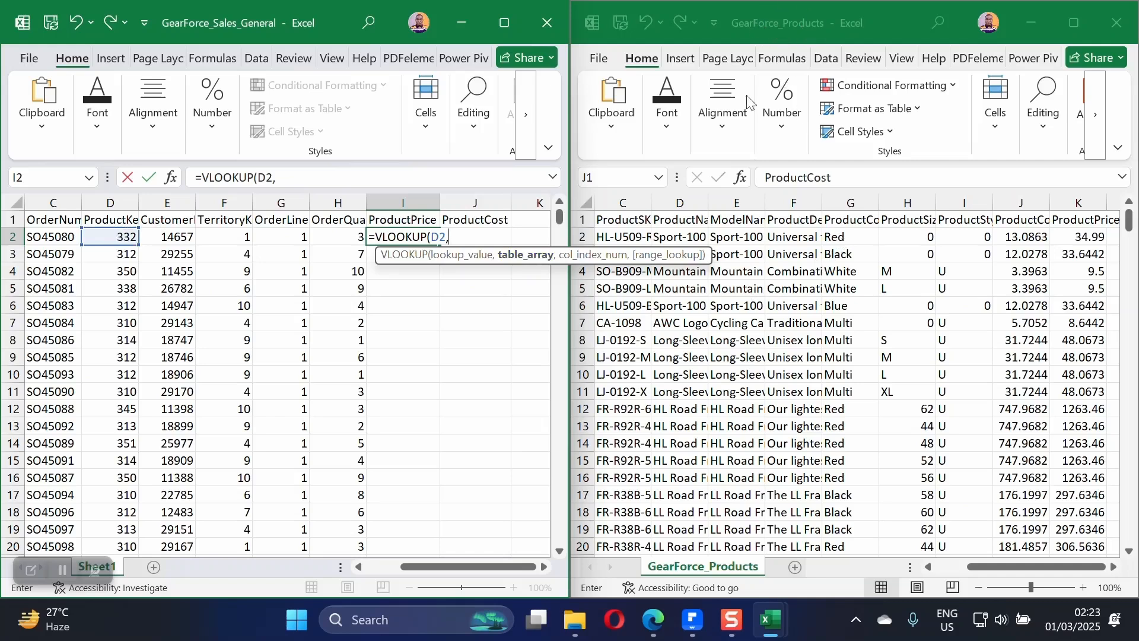
pyautogui.click(622, 221)
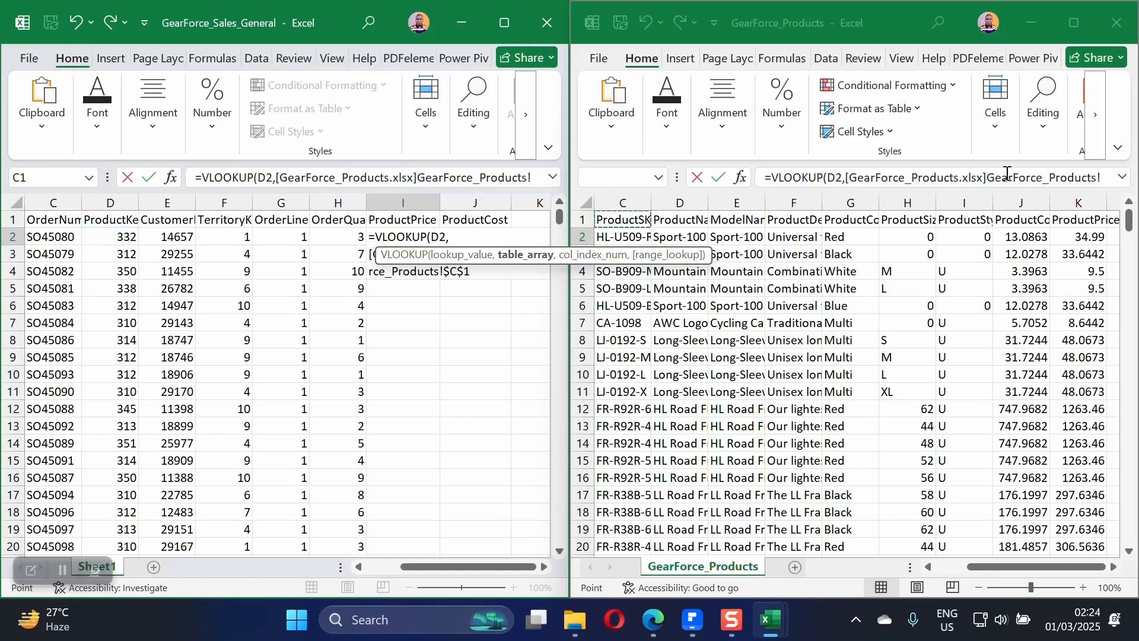
pyautogui.click(634, 220)
pyautogui.moveTo(634, 220); pyautogui.dragTo(1137, 222)
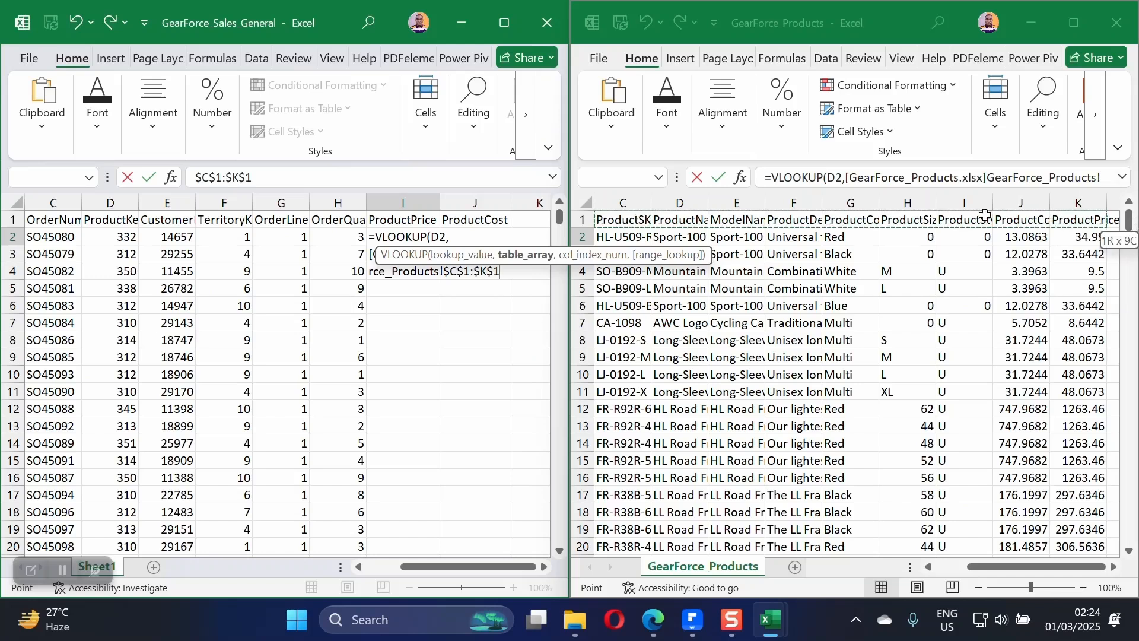
pyautogui.hotkey('ctrl', 'shift', 'Down')
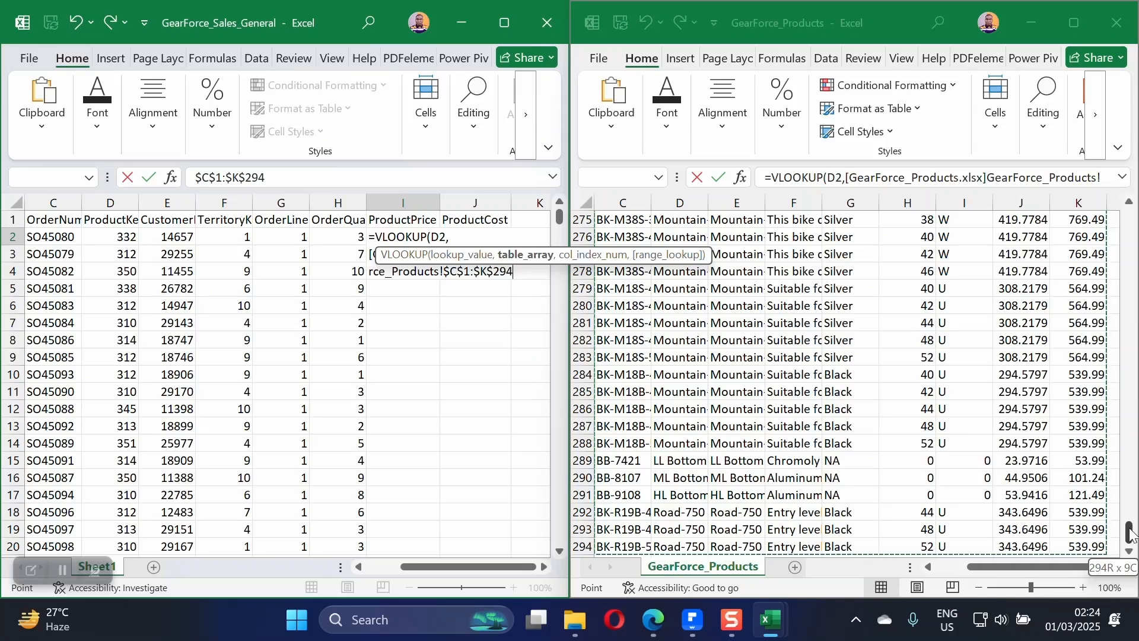
pyautogui.click(947, 172)
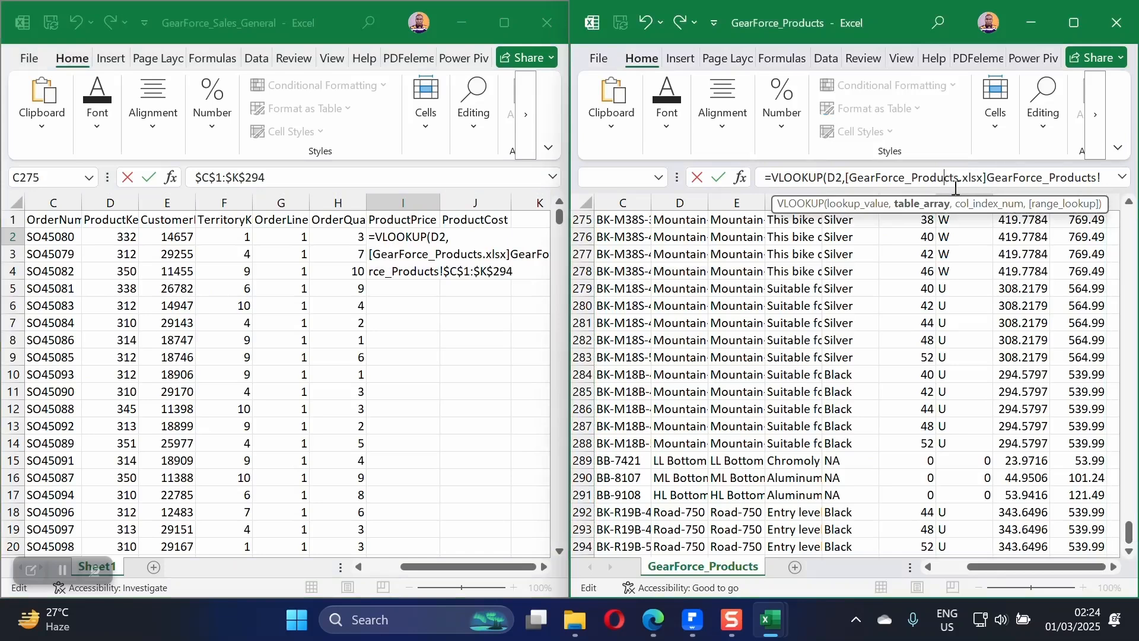
pyautogui.press('End')
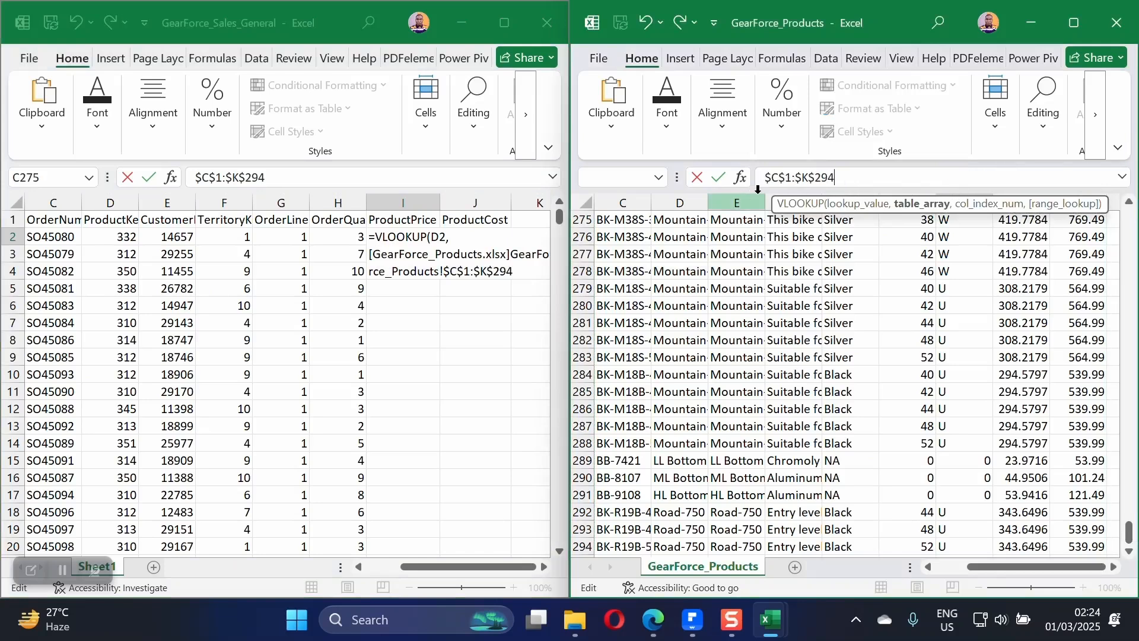
pyautogui.moveTo(802, 188); pyautogui.dragTo(803, 221)
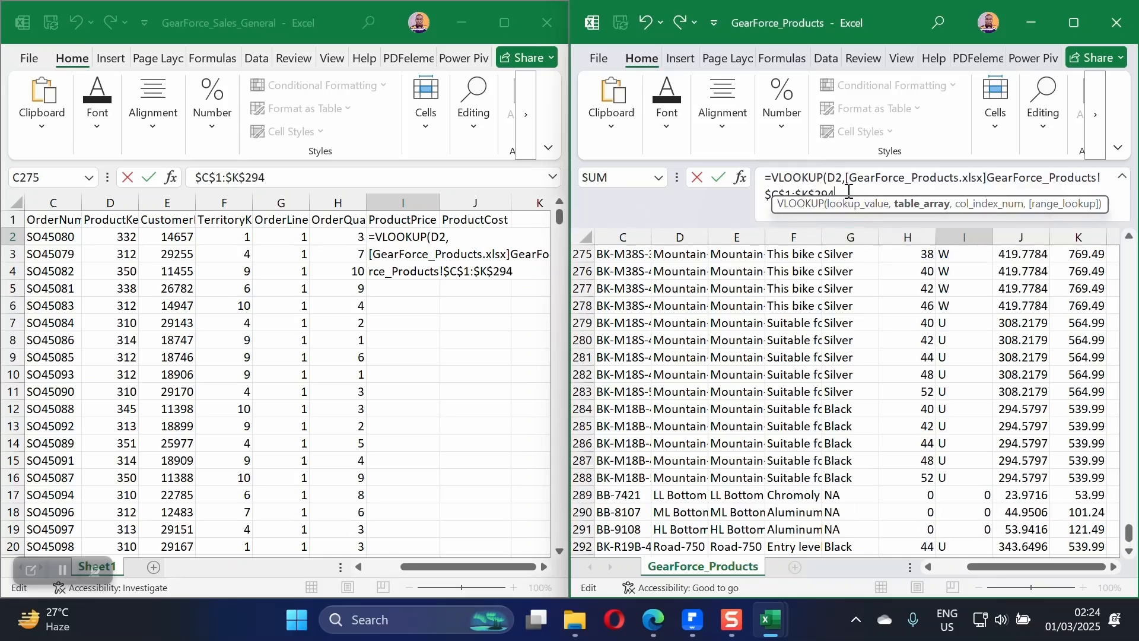
pyautogui.write(',')
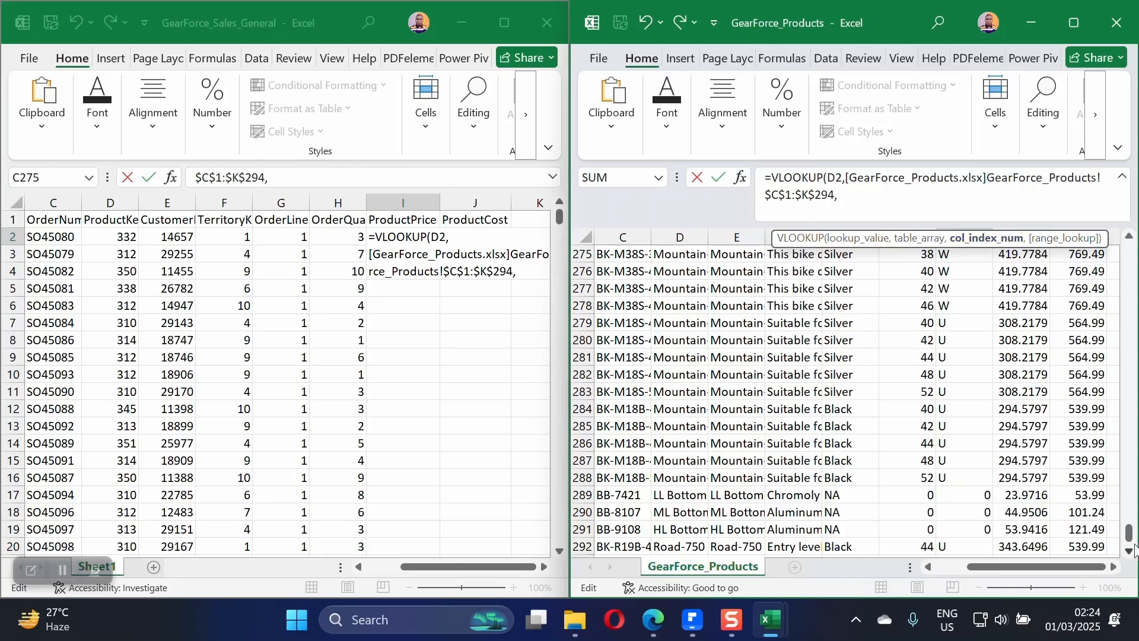
# - Set the VLOOKUP column index to 11 for ProductPrice and the range lookup to FALSE for an exact match
pyautogui.moveTo(1129, 533); pyautogui.dragTo(1127, 254)
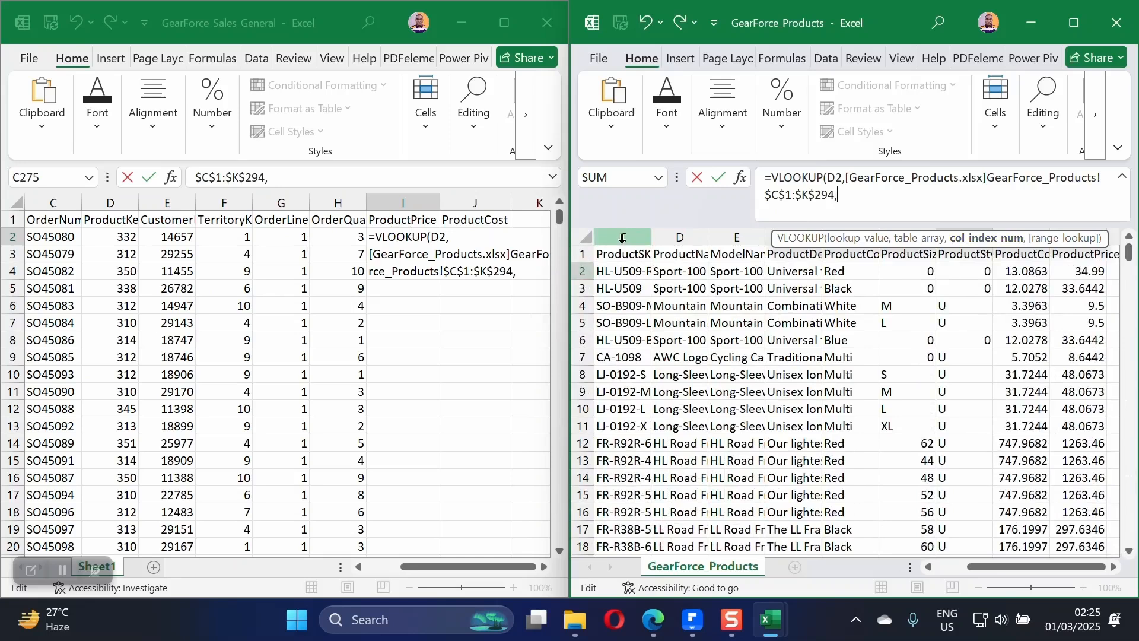
pyautogui.click(1115, 567)
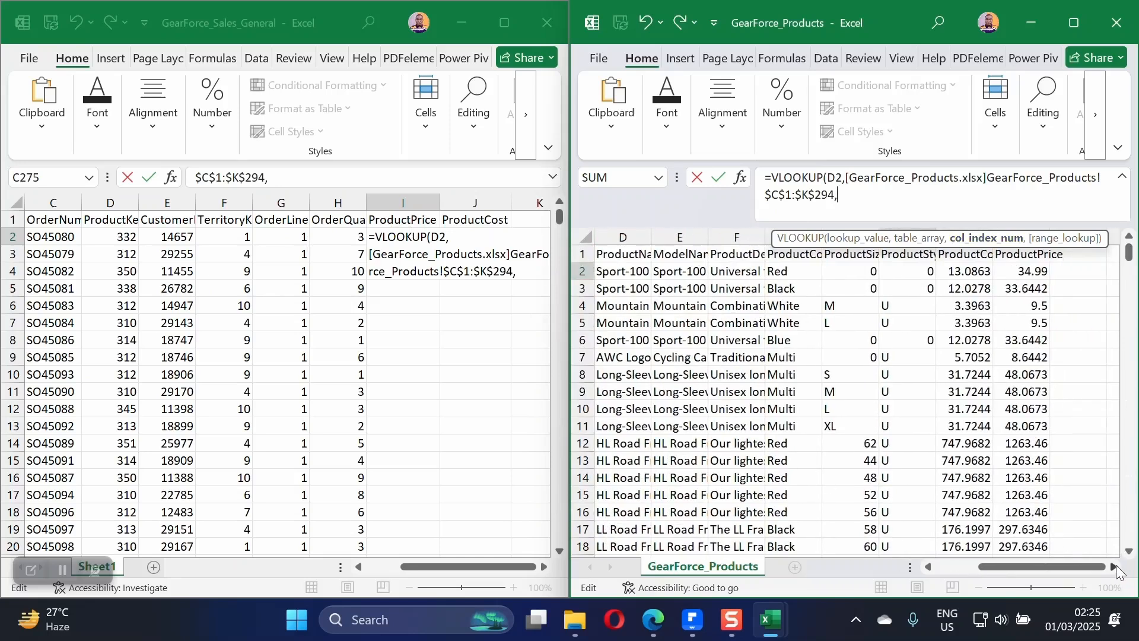
pyautogui.moveTo(1094, 567); pyautogui.dragTo(1049, 567)
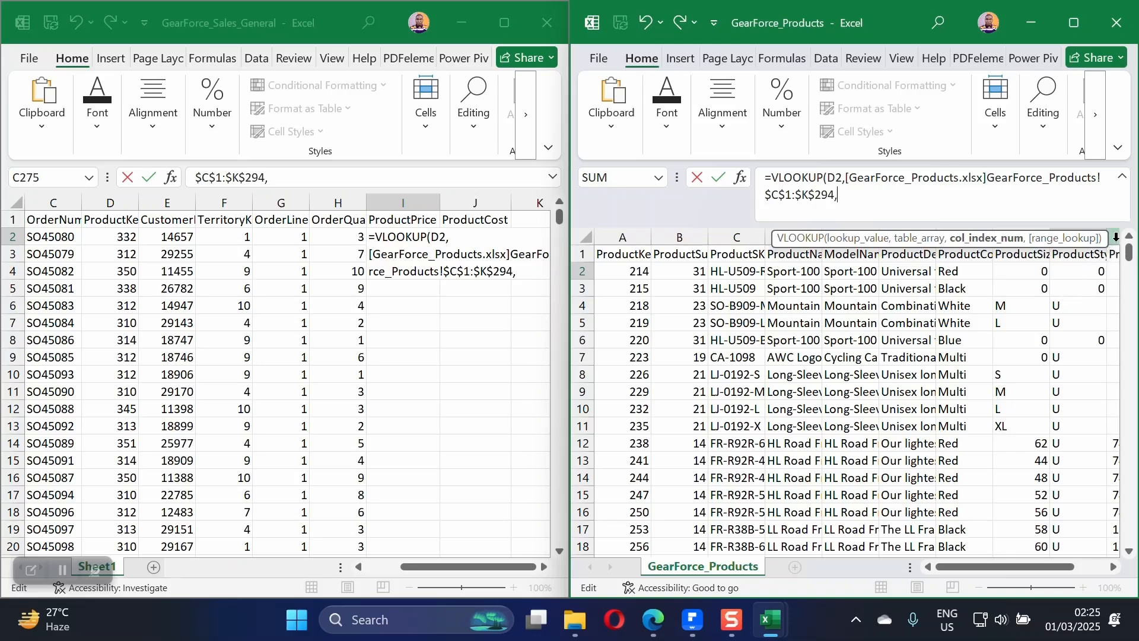
pyautogui.click(1114, 567)
pyautogui.click(1115, 567)
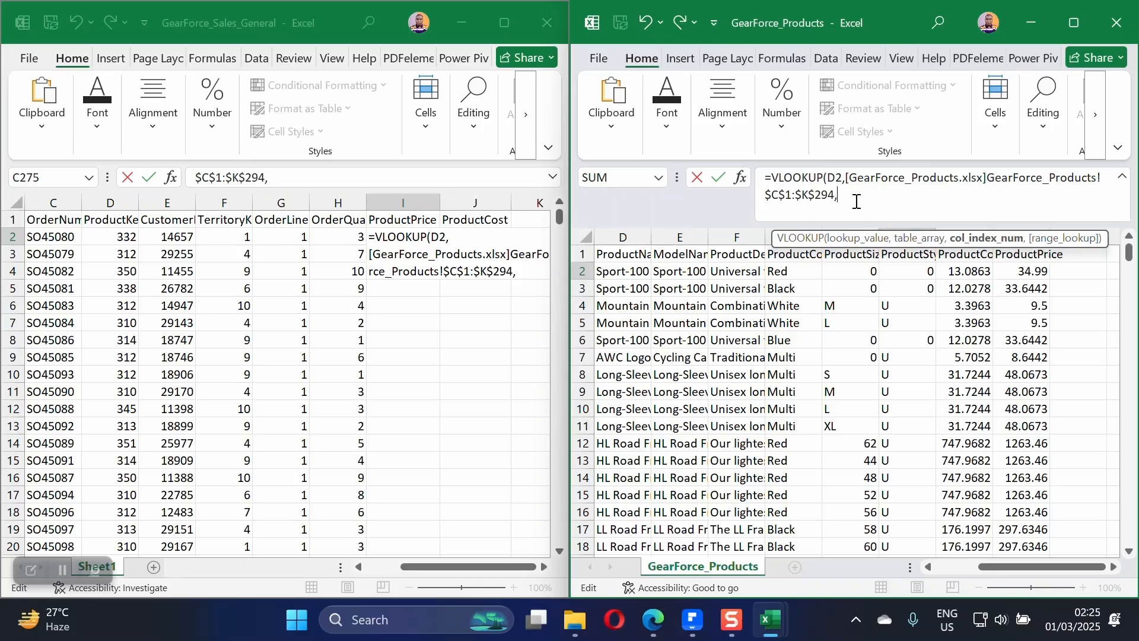
pyautogui.write('11,')
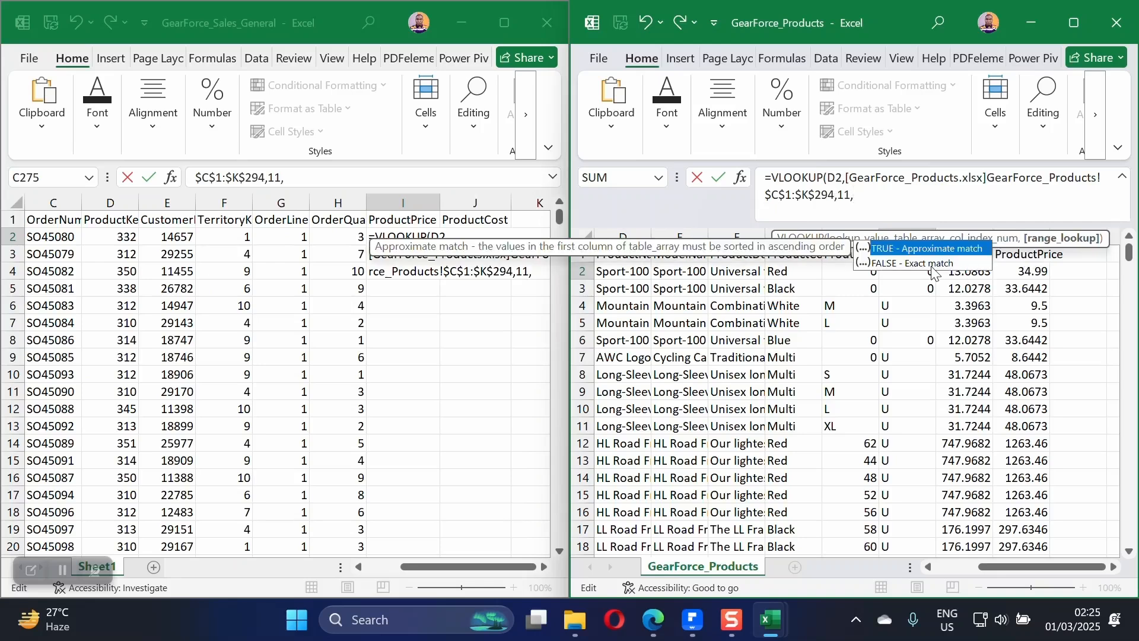
pyautogui.doubleClick(914, 263)
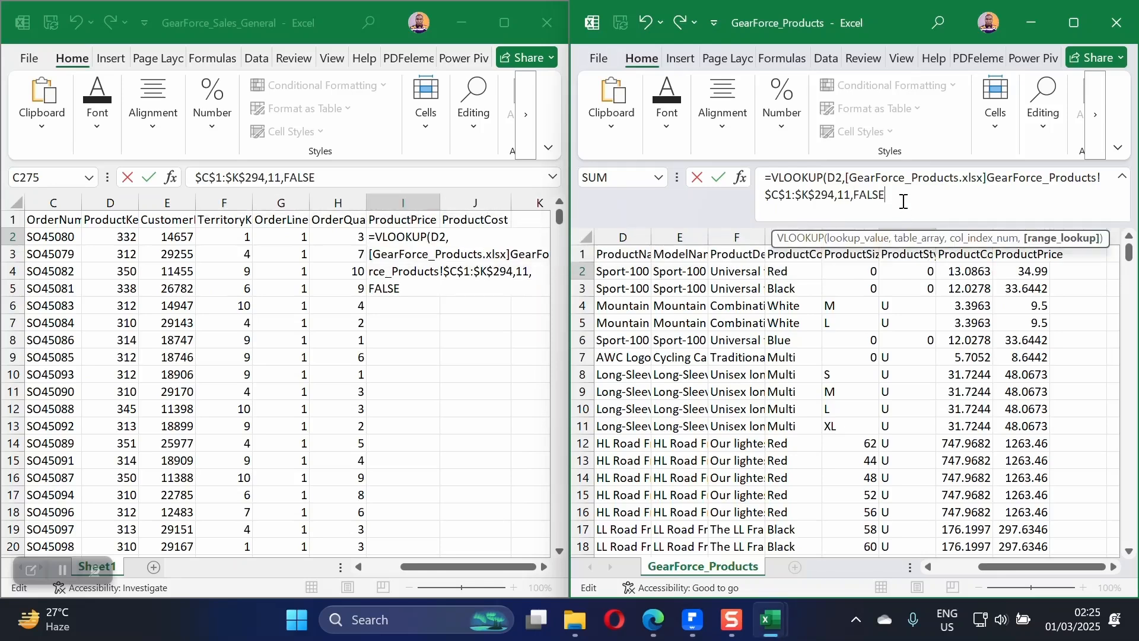
# - Close the VLOOKUP formula's parenthesis and enter the ProductPrice lookup in cell I2
pyautogui.write(')')
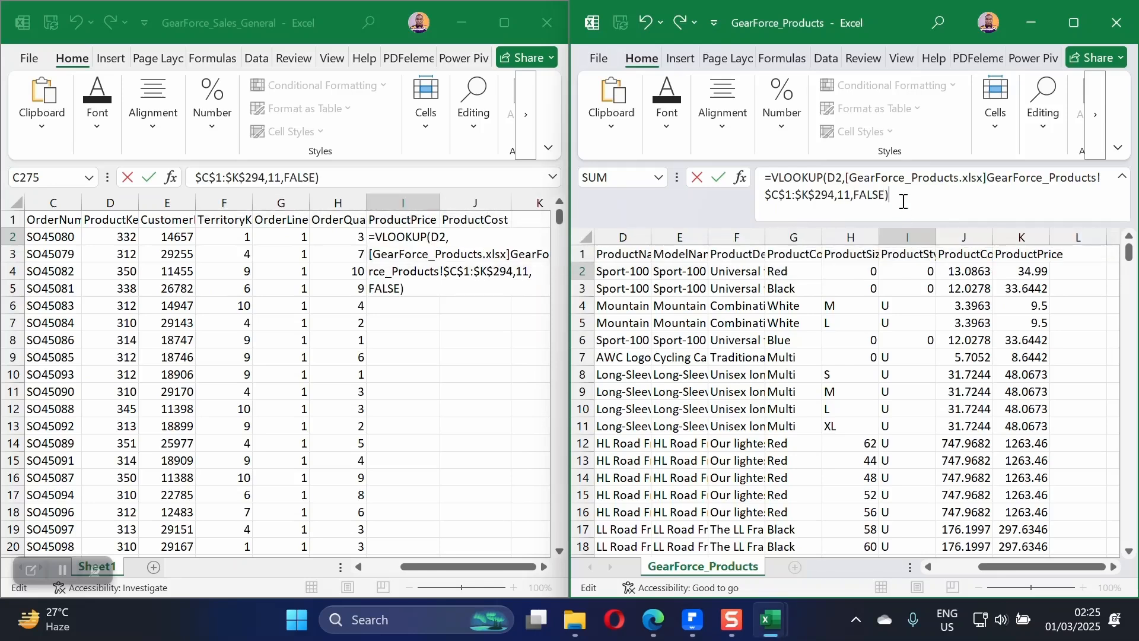
pyautogui.moveTo(905, 200); pyautogui.dragTo(771, 177)
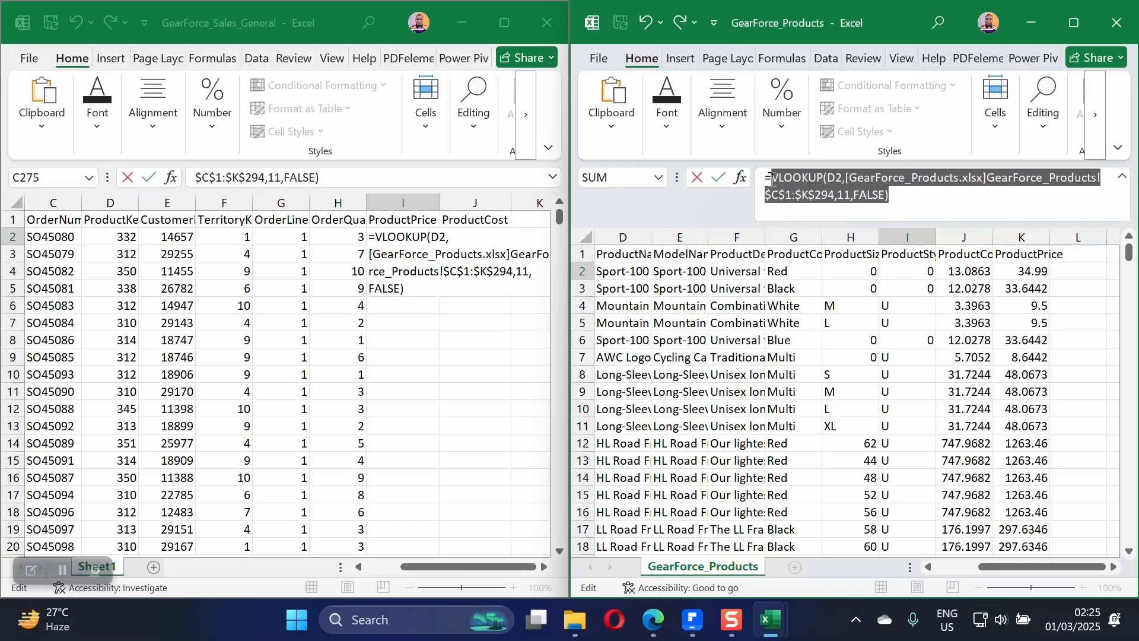
pyautogui.click(897, 196)
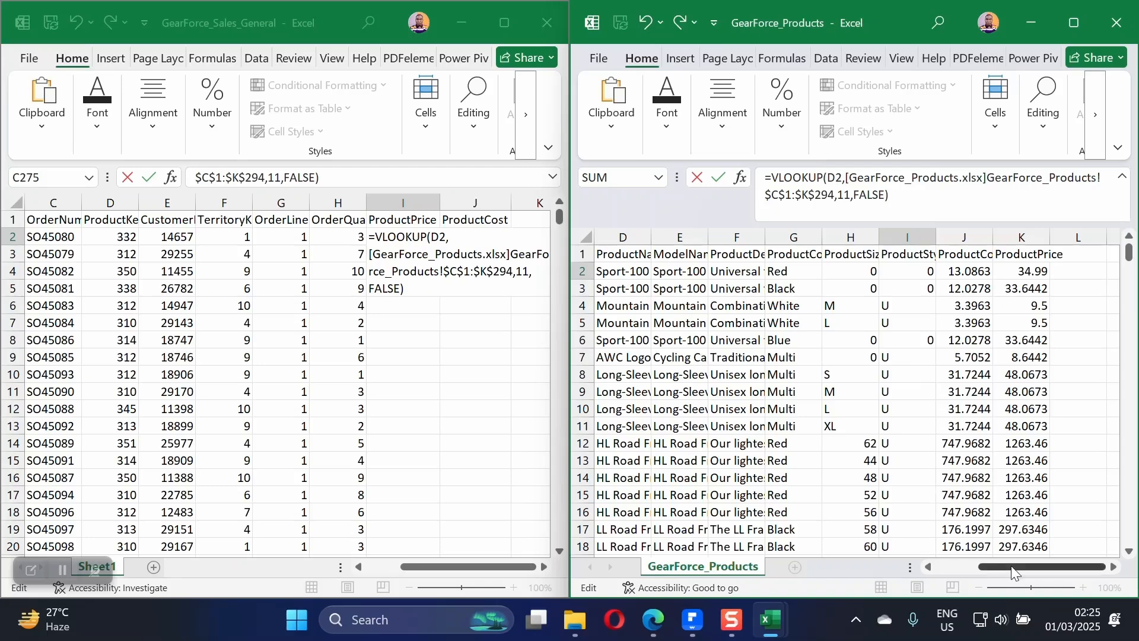
pyautogui.moveTo(1011, 567); pyautogui.dragTo(1040, 569)
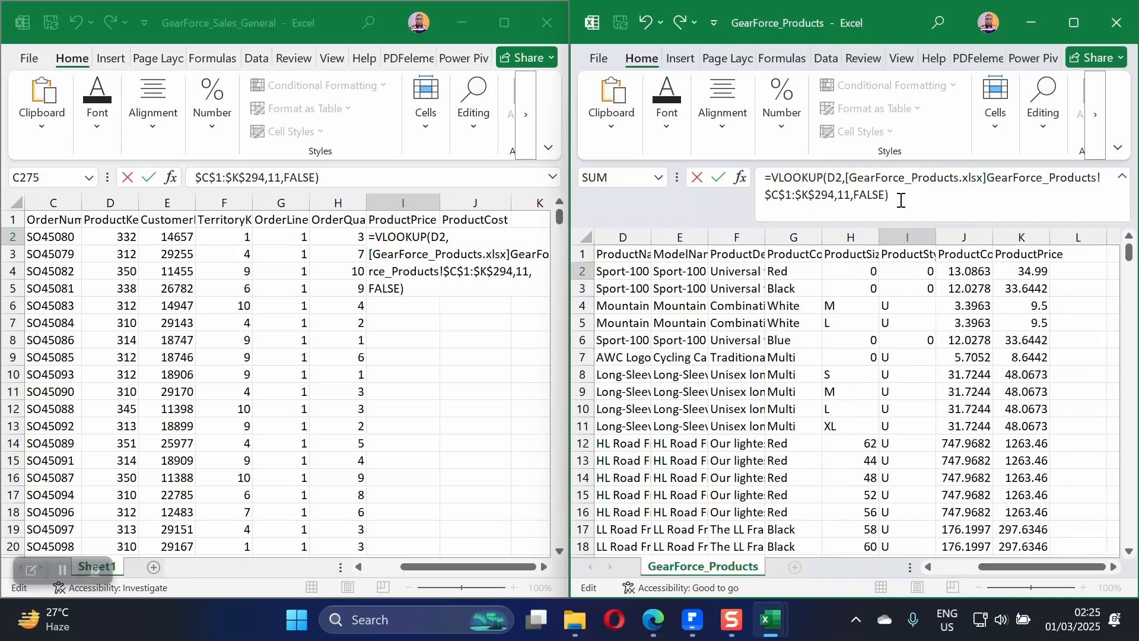
pyautogui.press('Return')
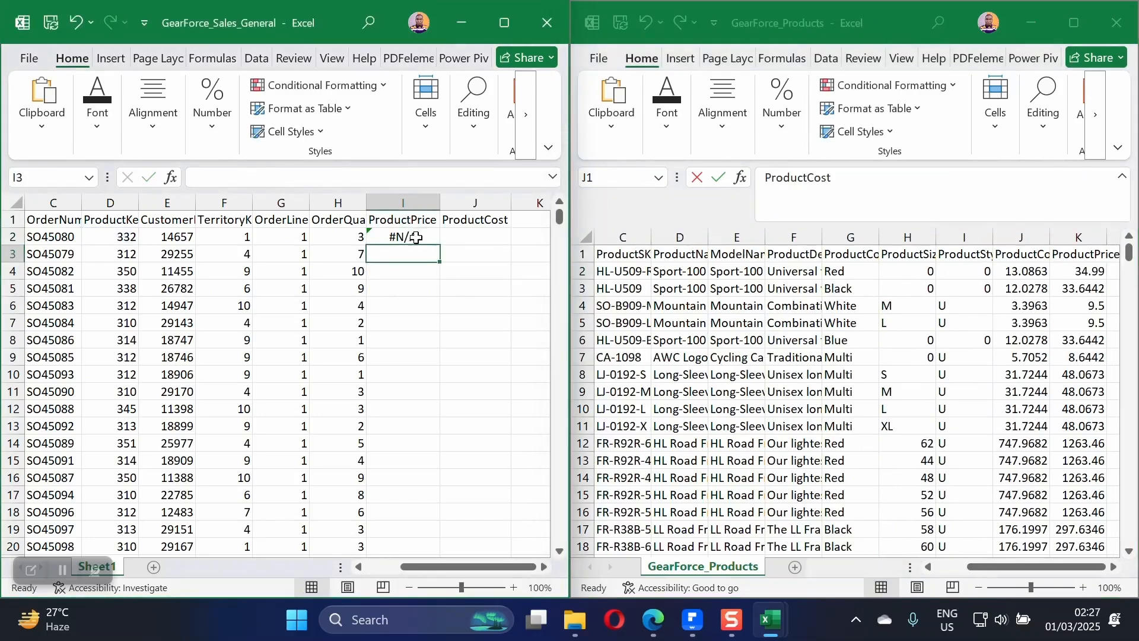
# - Correct the VLOOKUP table array in cell I2 to start at $A$1 so it includes the ProductKey column
pyautogui.click(416, 237)
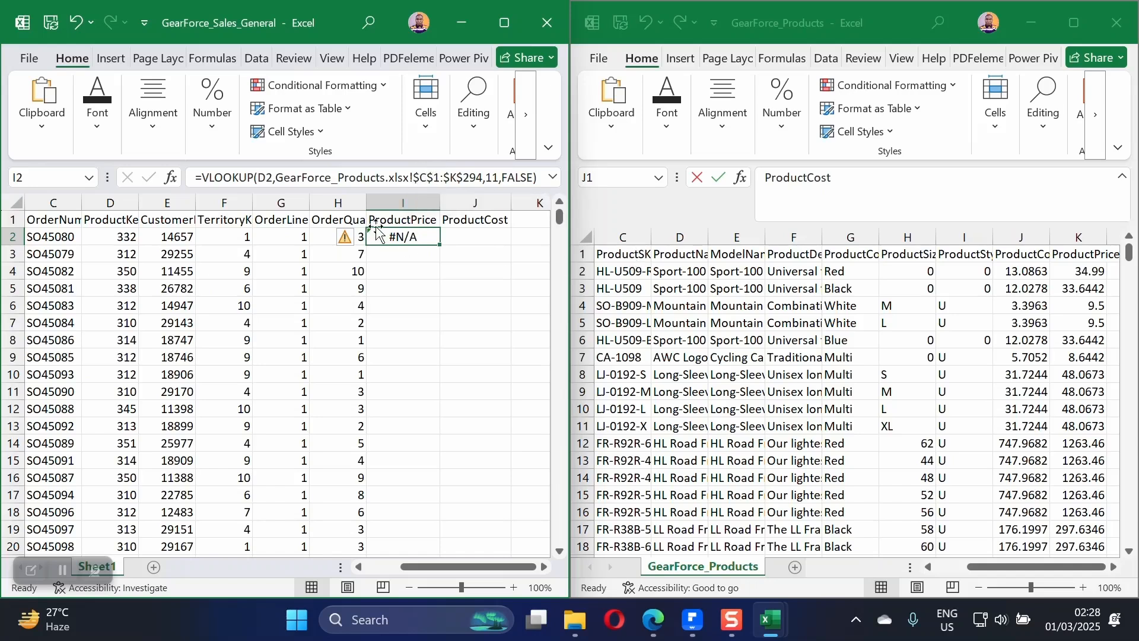
pyautogui.press('Down')
pyautogui.click(688, 262)
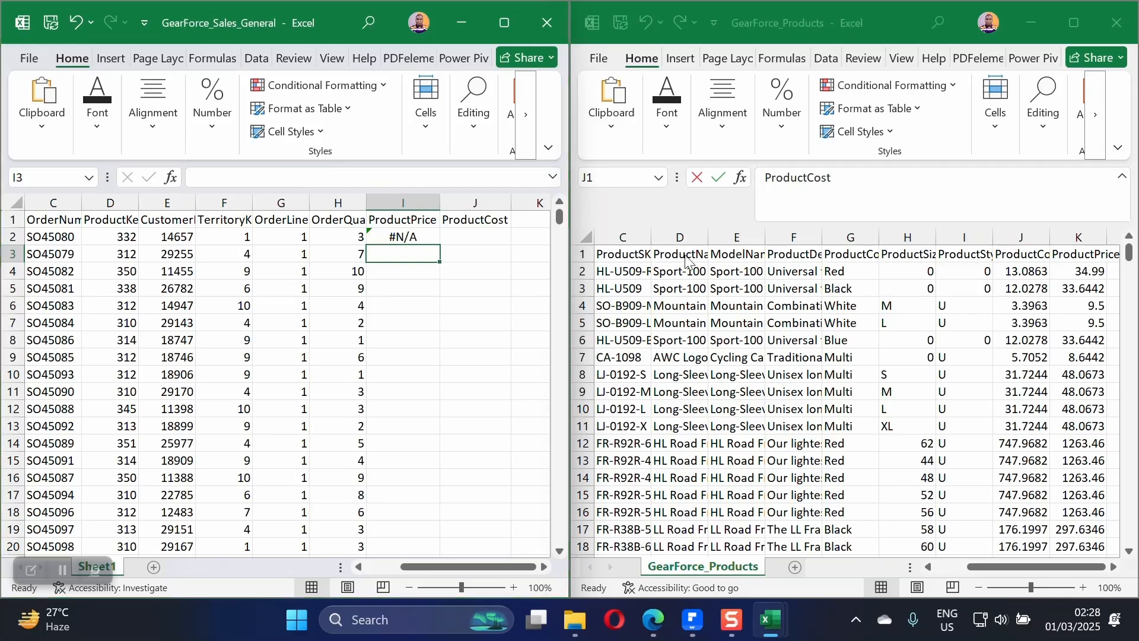
pyautogui.click(647, 260)
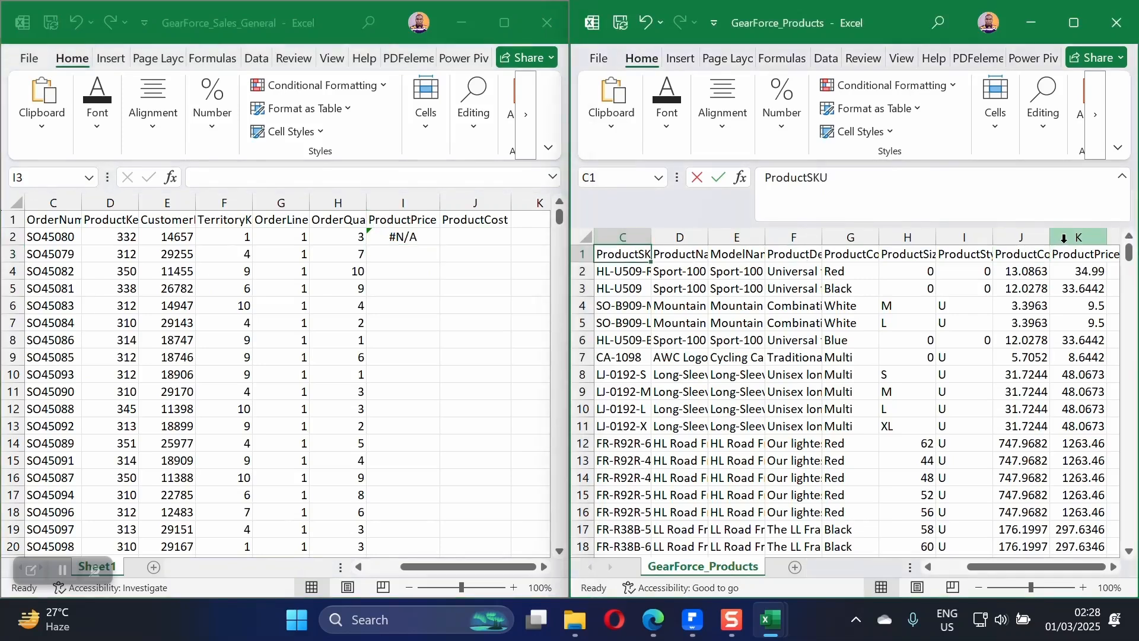
pyautogui.click(403, 237)
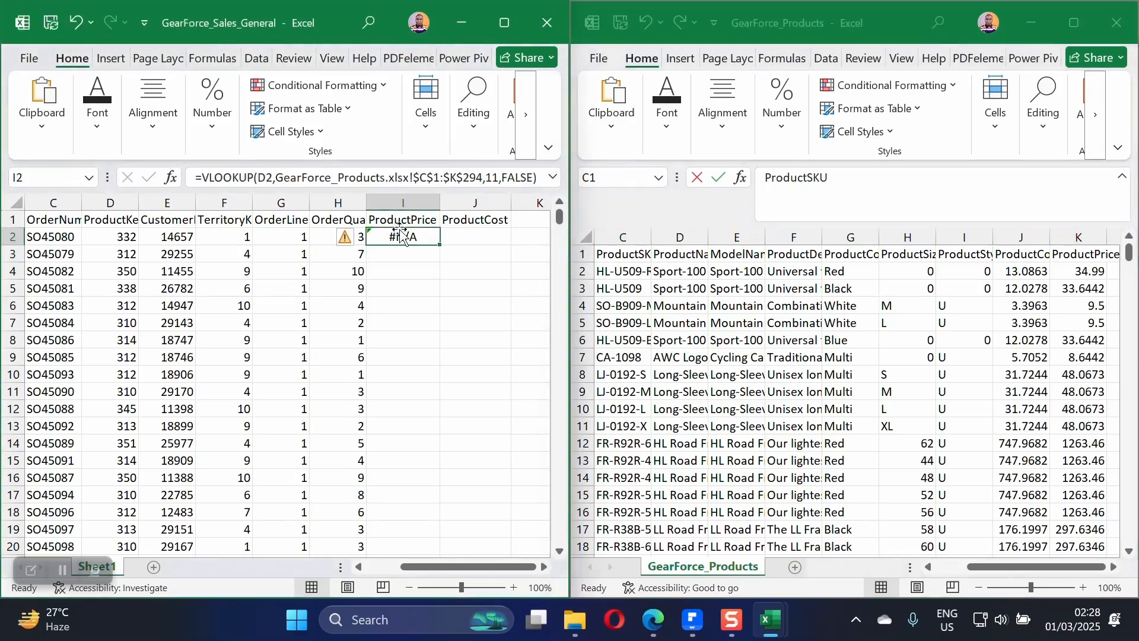
pyautogui.click(427, 174)
pyautogui.press('BackSpace')
pyautogui.write('A')
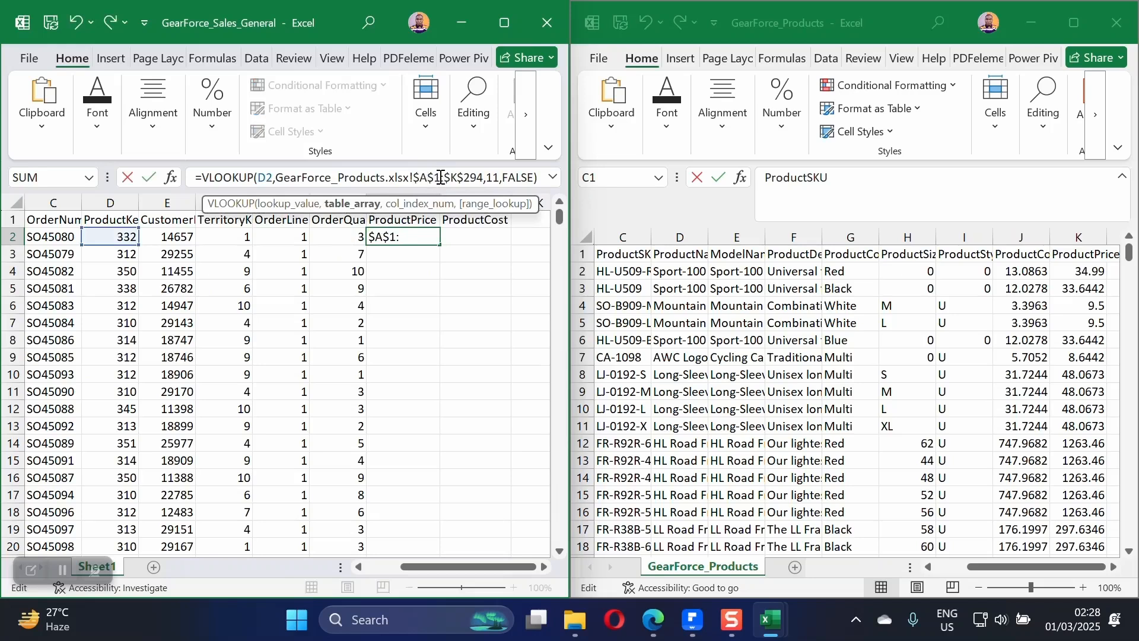
pyautogui.press('Return')
pyautogui.click(424, 236)
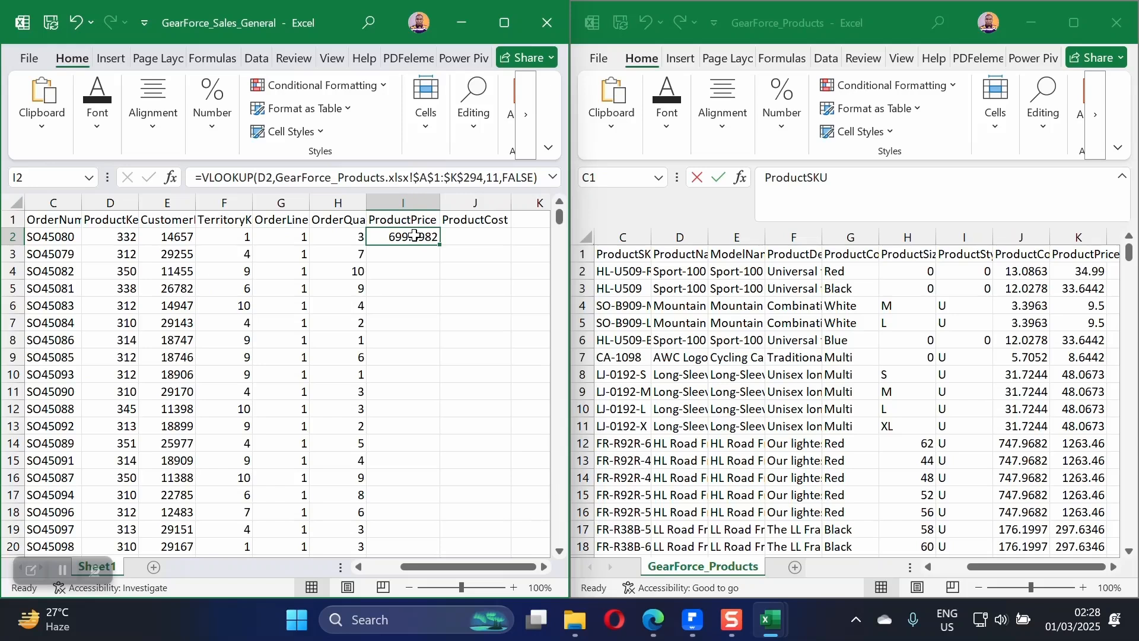
# - Clear the contents of cell I2 in the sales sheet, and maximize both the sales and products workbooks
pyautogui.rightClick(415, 237)
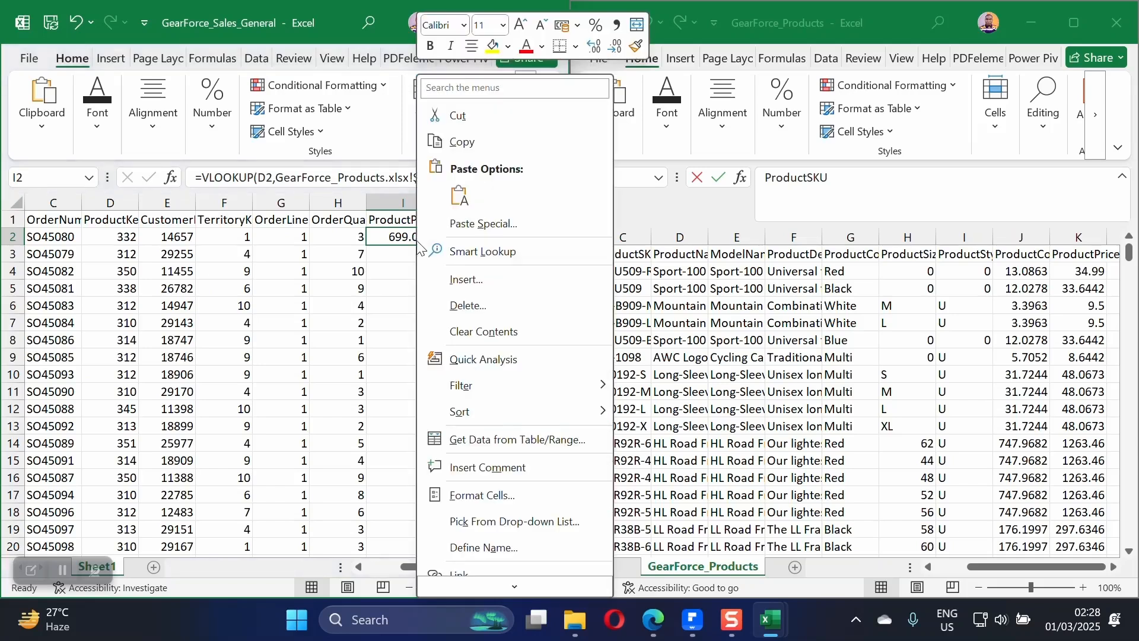
pyautogui.click(451, 331)
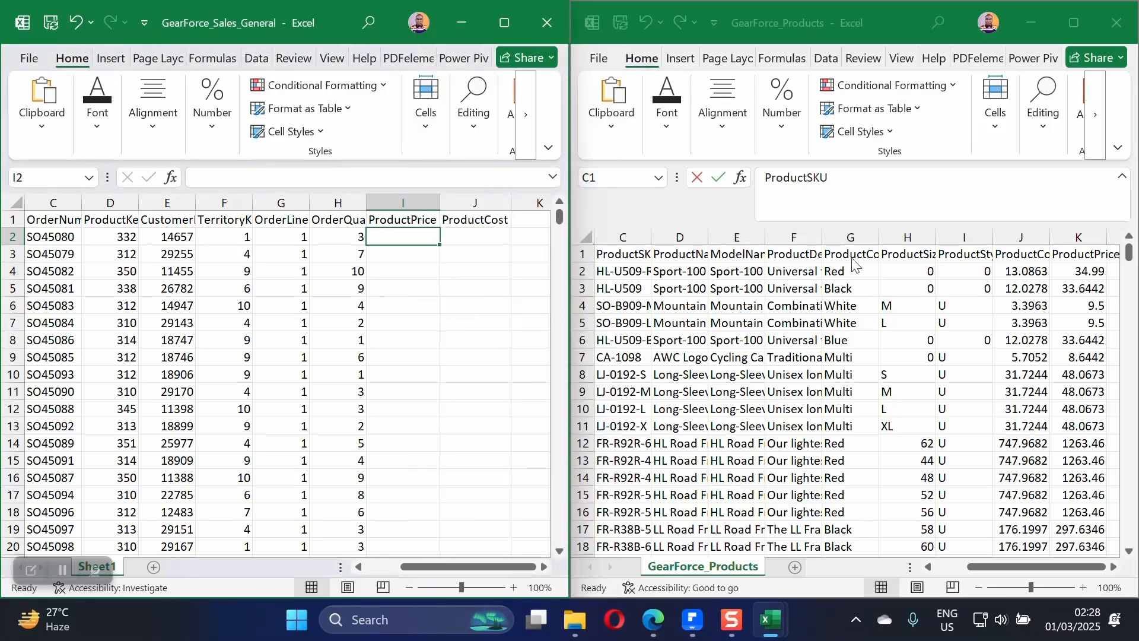
pyautogui.moveTo(509, 27); pyautogui.dragTo(510, 24)
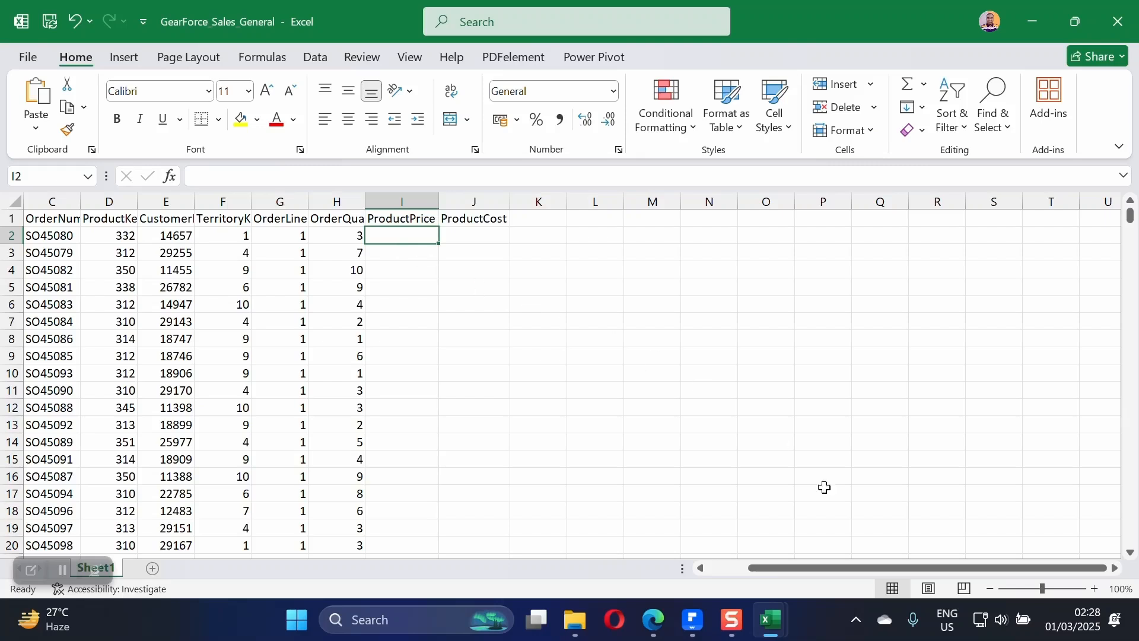
pyautogui.moveTo(771, 620)
pyautogui.click(880, 547)
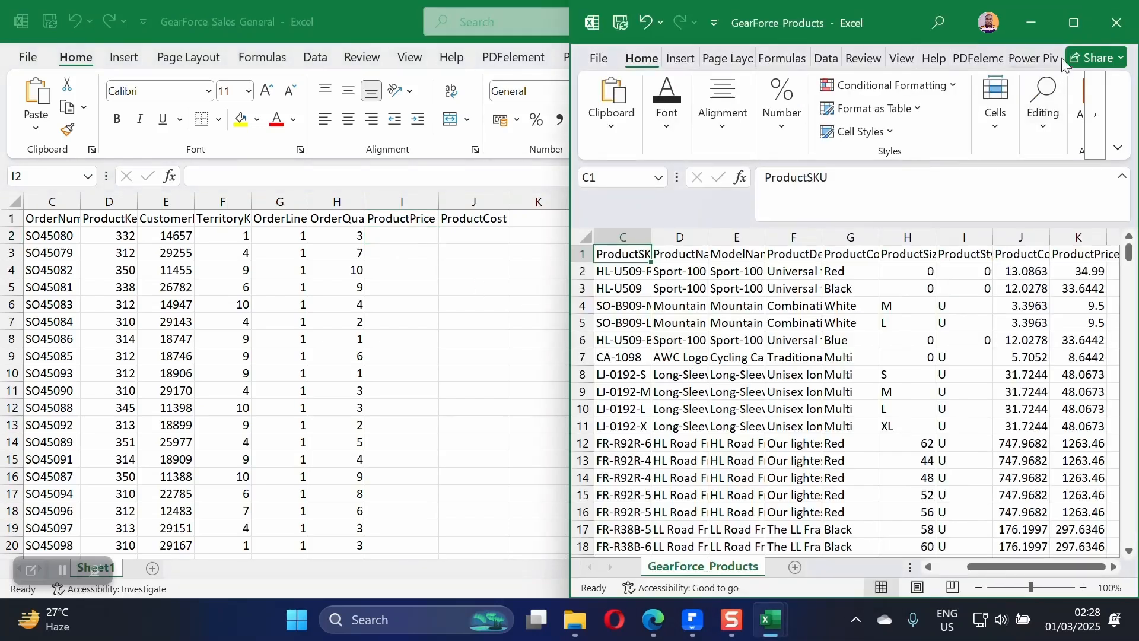
pyautogui.click(1073, 11)
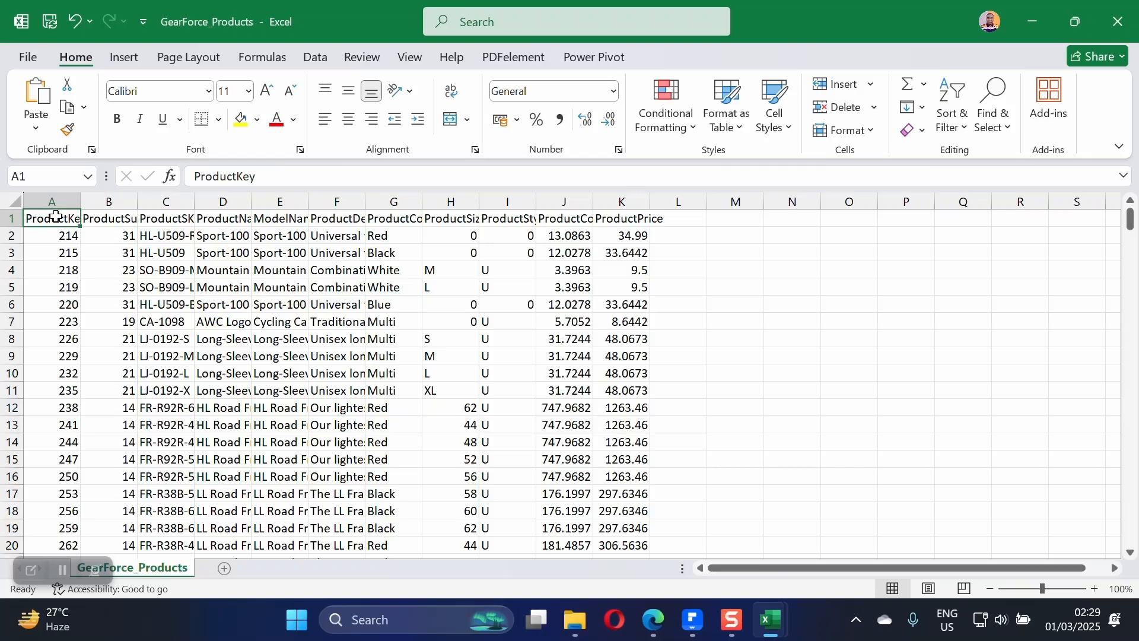
# - Start a new VLOOKUP formula in cell I2 of the GearForce_Sales_General workbook with ProductKey cell D2 as lookup value
pyautogui.moveTo(772, 620)
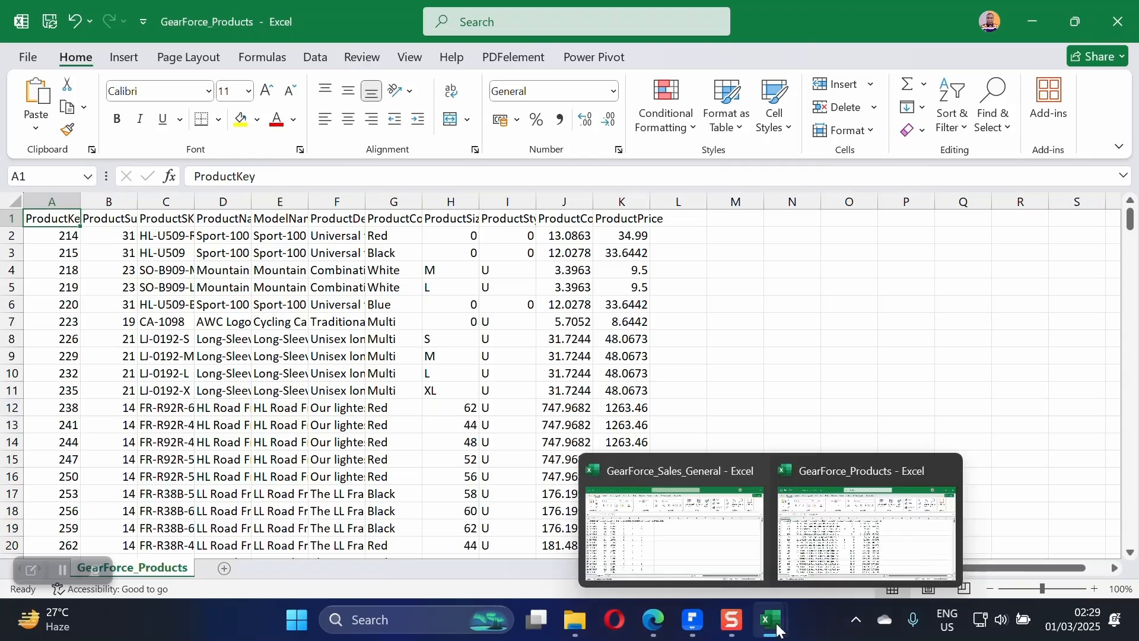
pyautogui.click(706, 505)
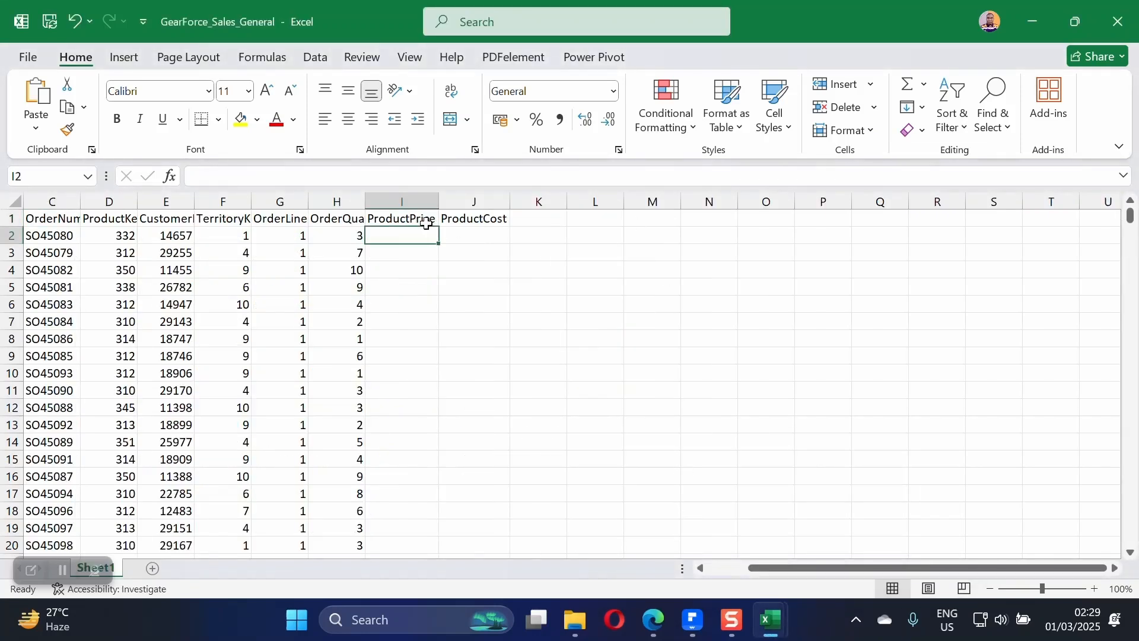
pyautogui.write('=vk')
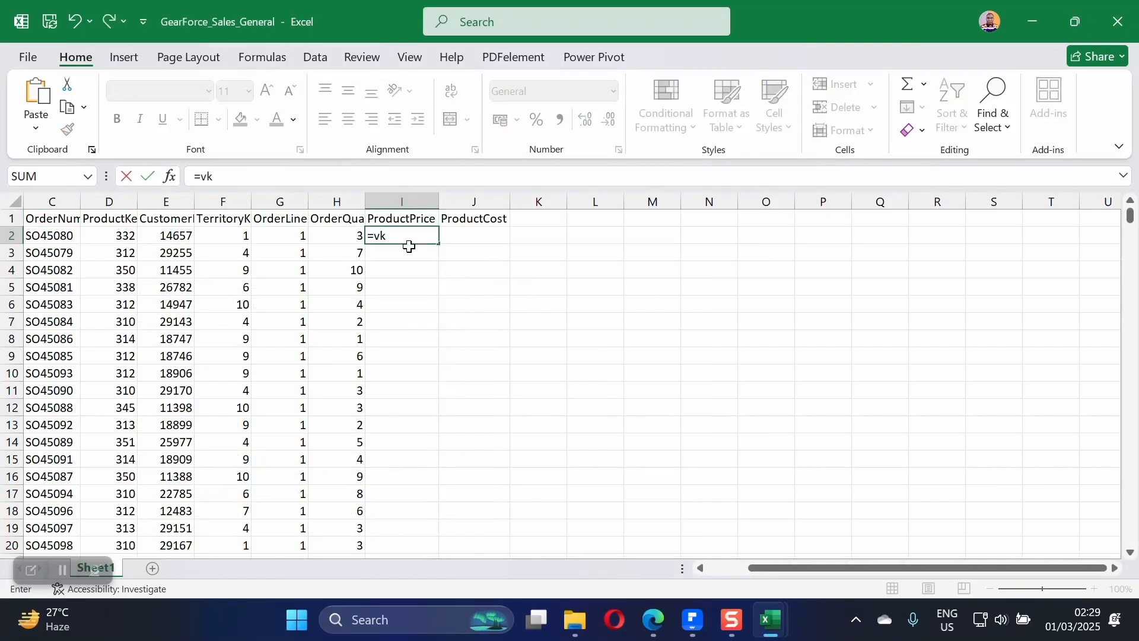
pyautogui.press('BackSpace')
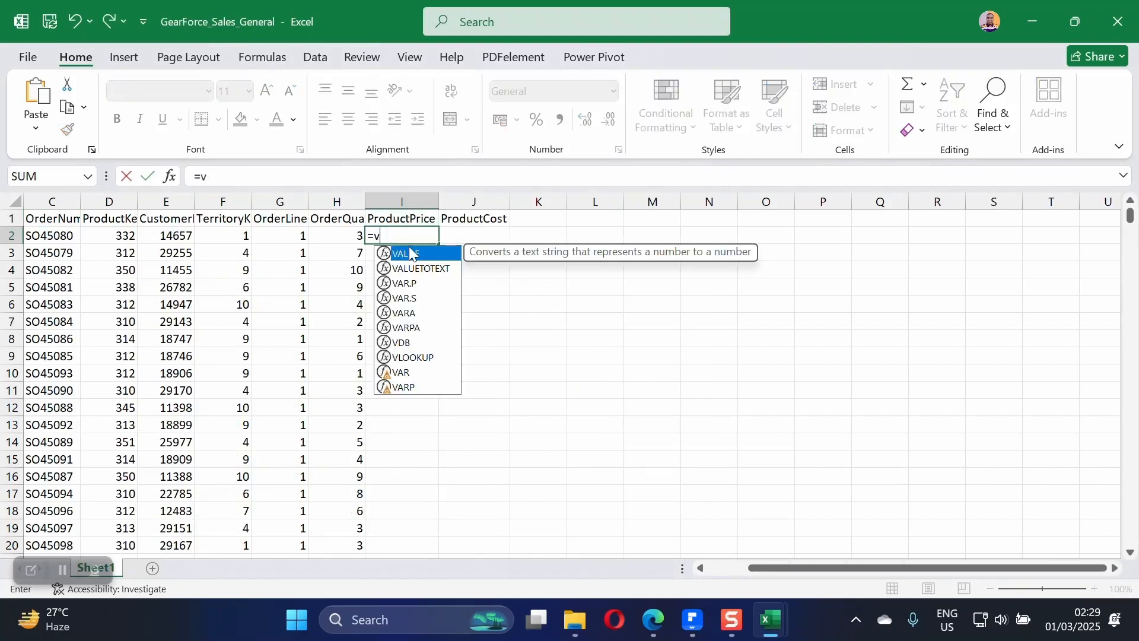
pyautogui.write('l')
pyautogui.doubleClick(412, 253)
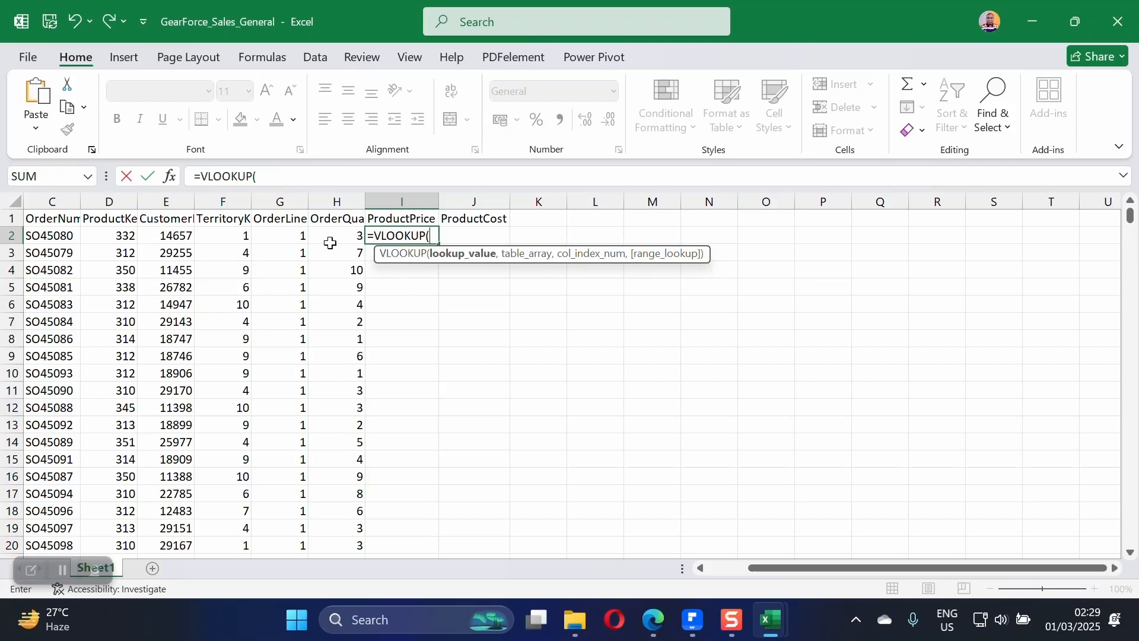
pyautogui.click(121, 236)
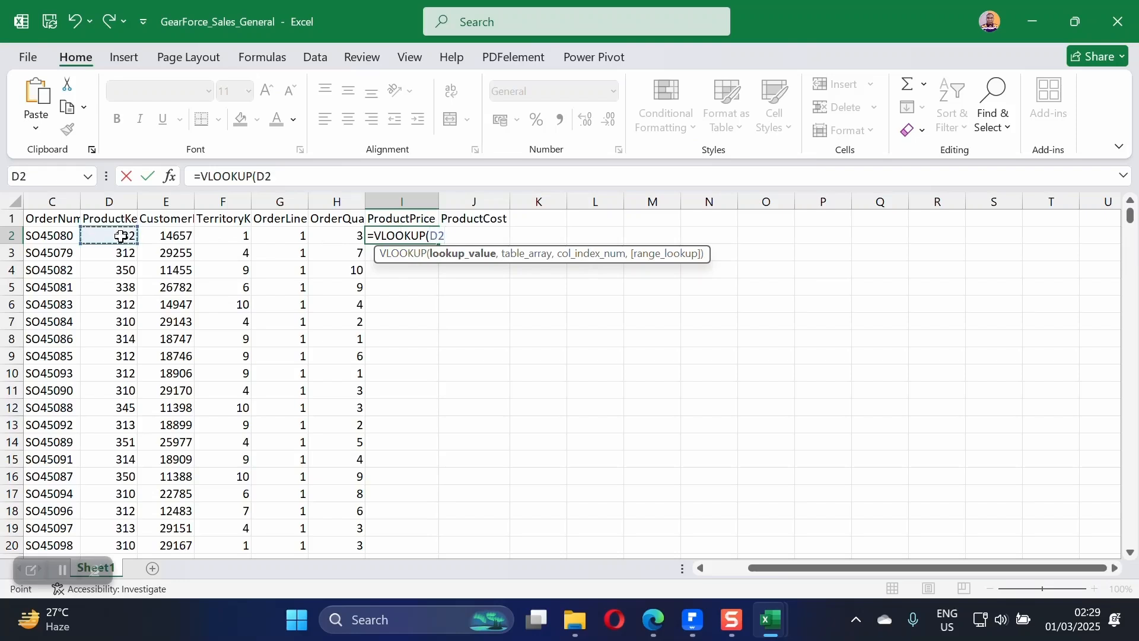
pyautogui.write(',')
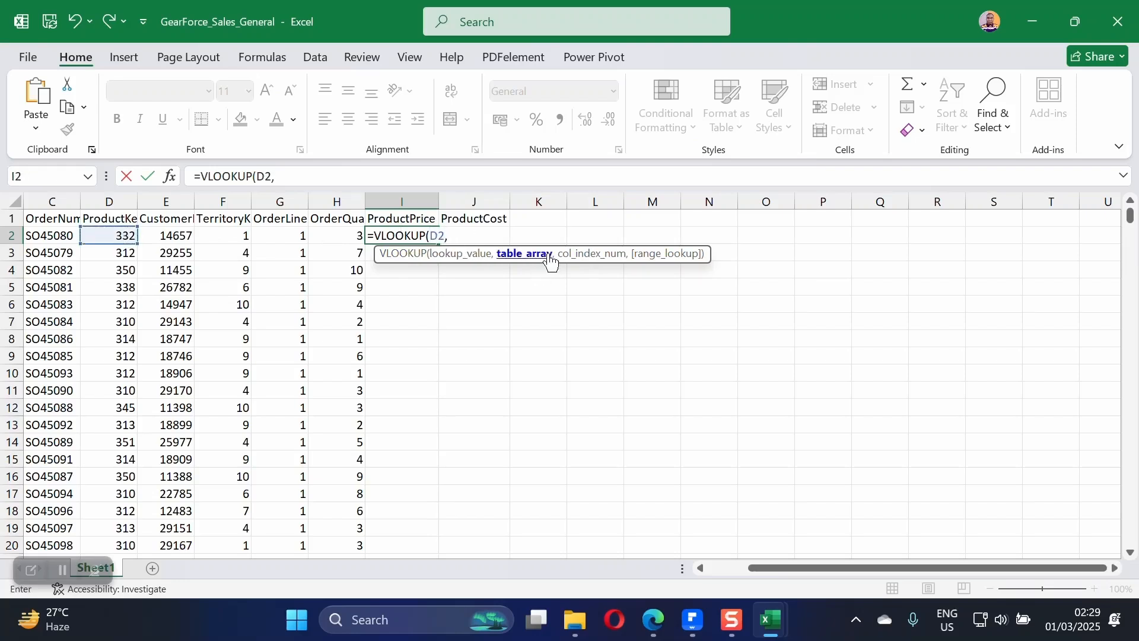
# - Set the VLOOKUP table array to $A$1:$K$294 on the GearForce_Products sheet
pyautogui.moveTo(771, 614)
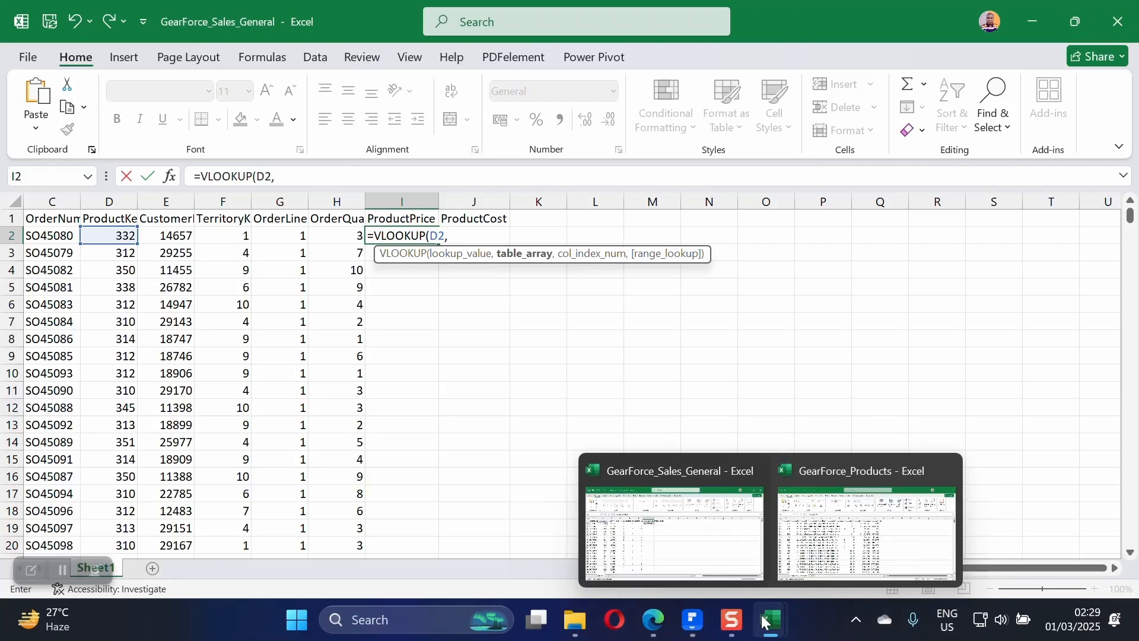
pyautogui.click(829, 524)
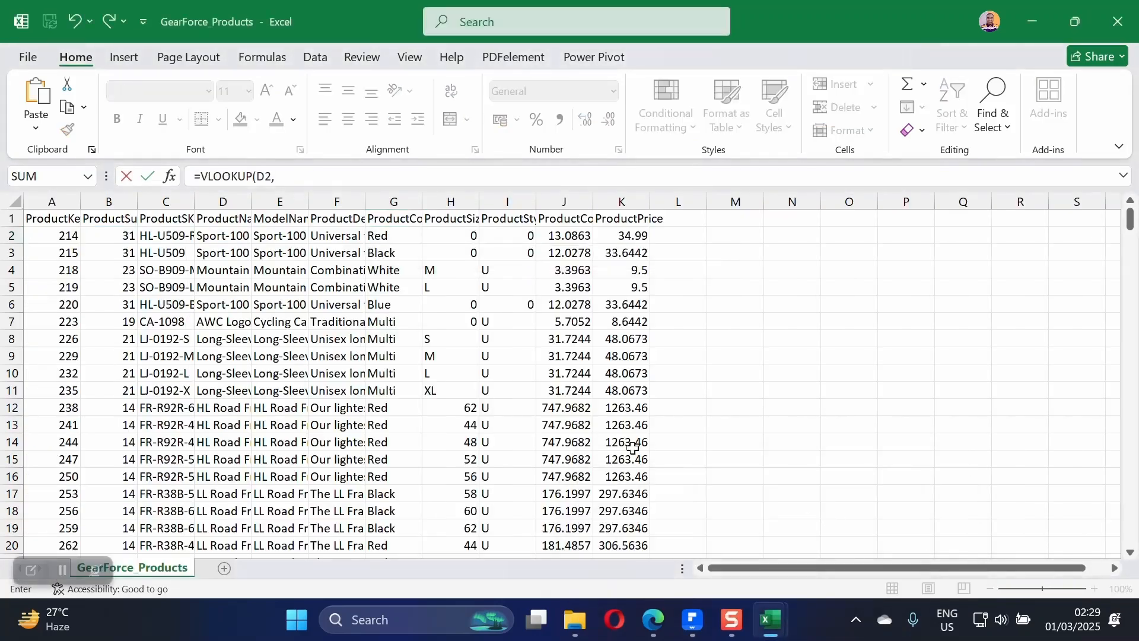
pyautogui.click(36, 219)
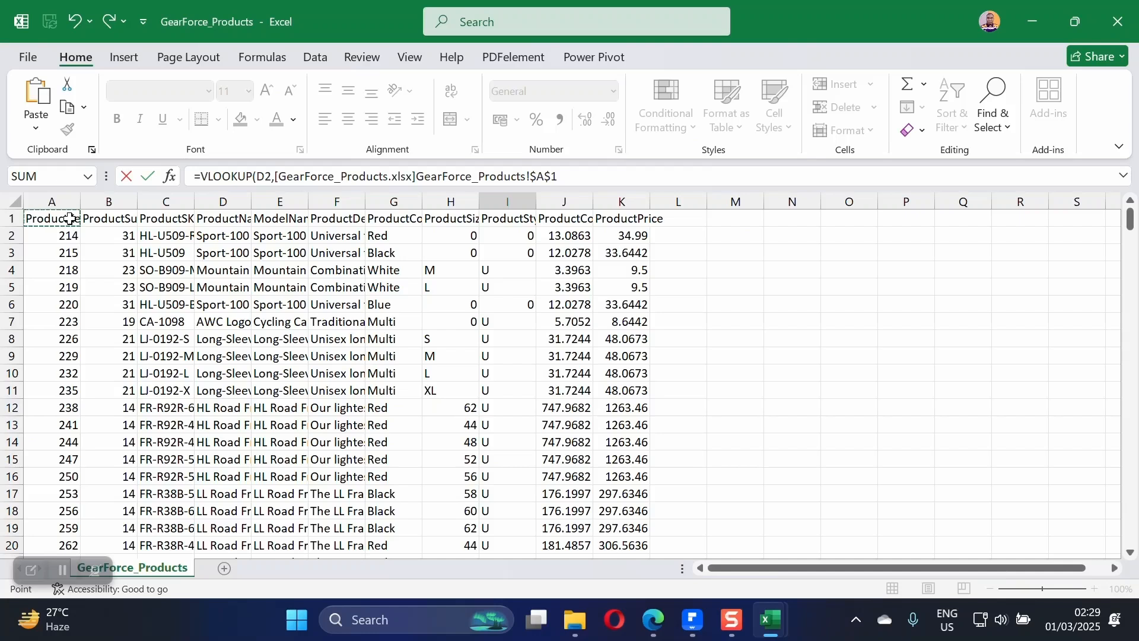
pyautogui.hotkey('ctrl', 'shift', 'Right')
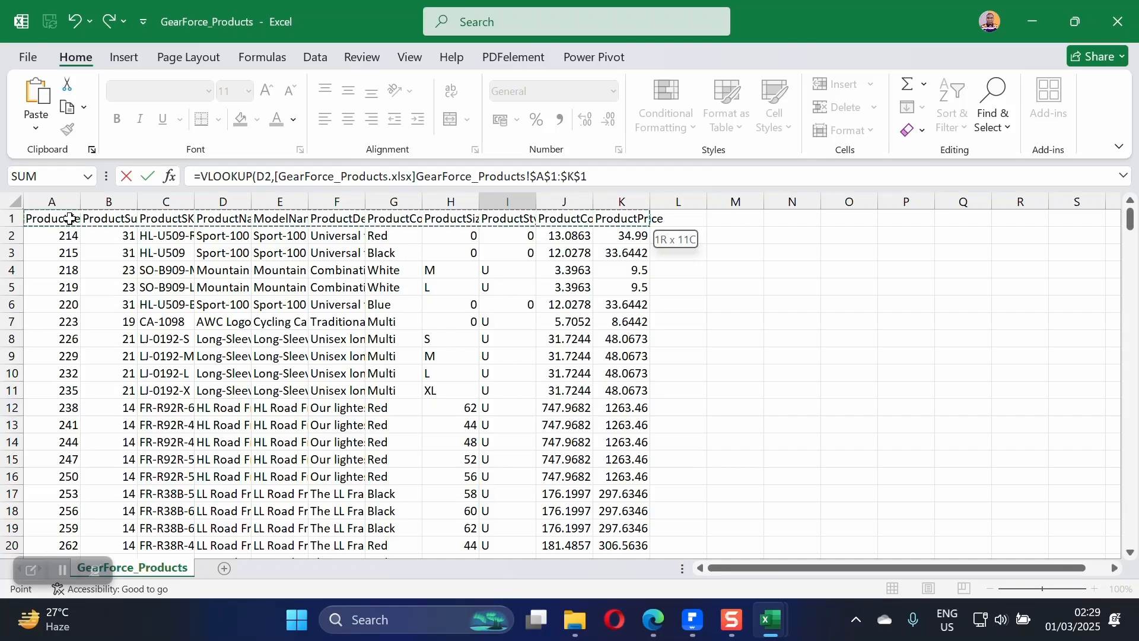
pyautogui.hotkey('ctrl', 'shift', 'Down')
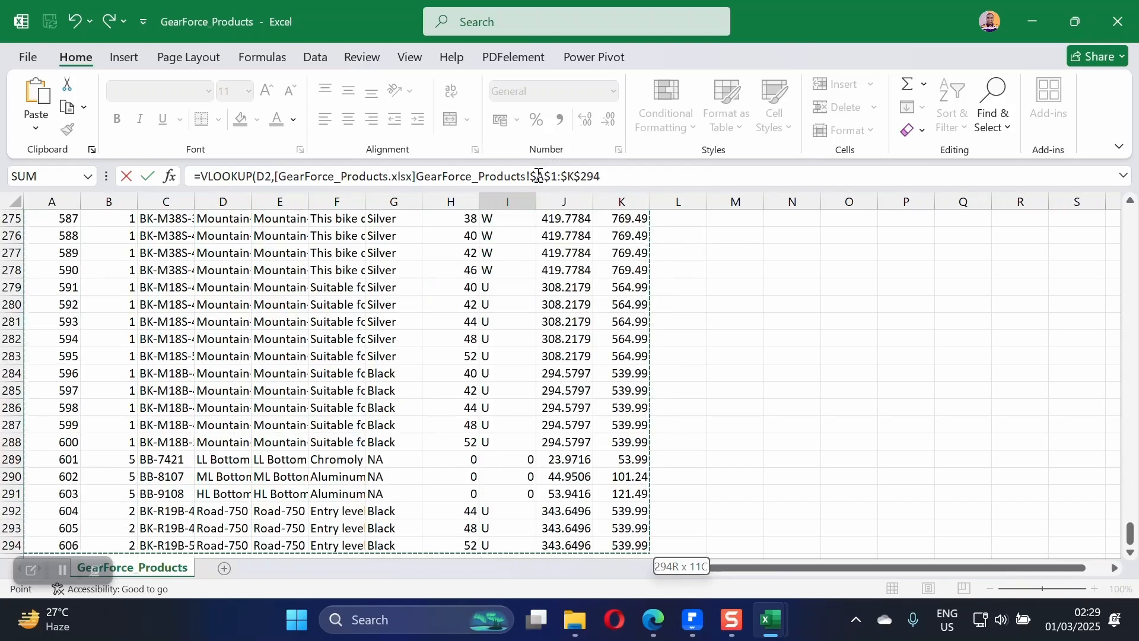
pyautogui.click(615, 173)
pyautogui.write(',')
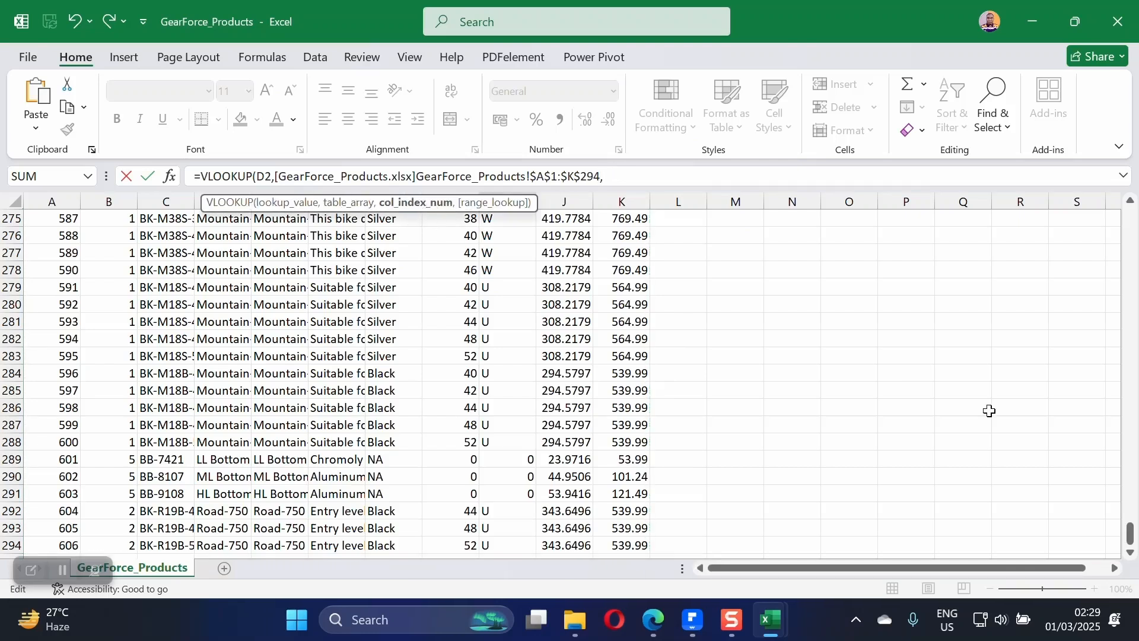
# - Set the VLOOKUP column index to 11 and the range lookup to FALSE, and close the formula's parenthesis
pyautogui.moveTo(1131, 534); pyautogui.dragTo(1124, 201)
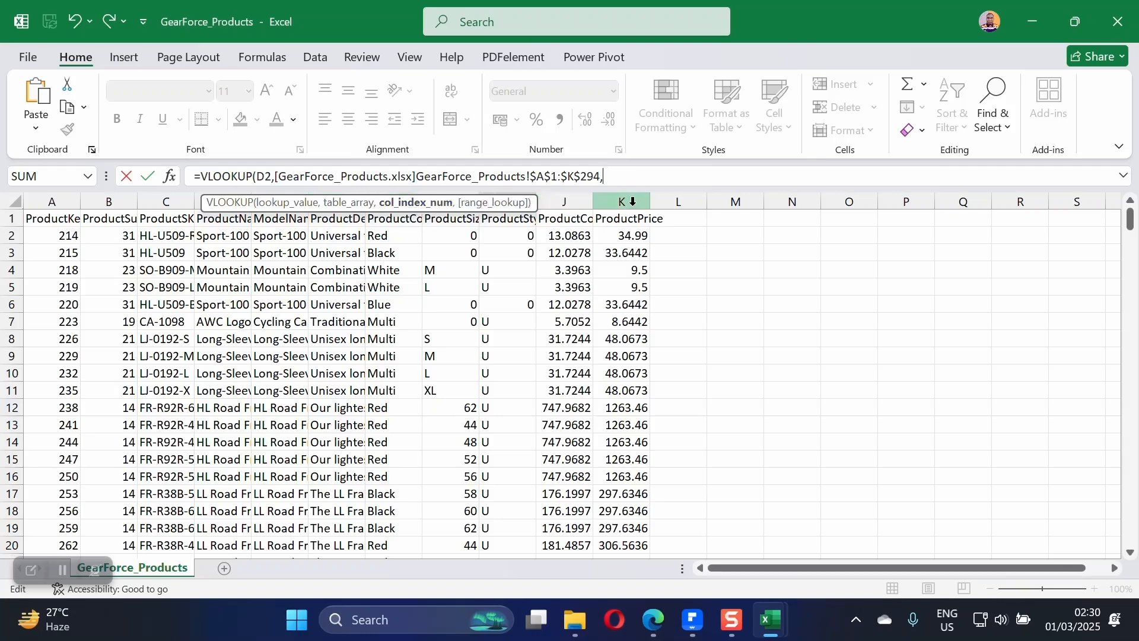
pyautogui.write('11')
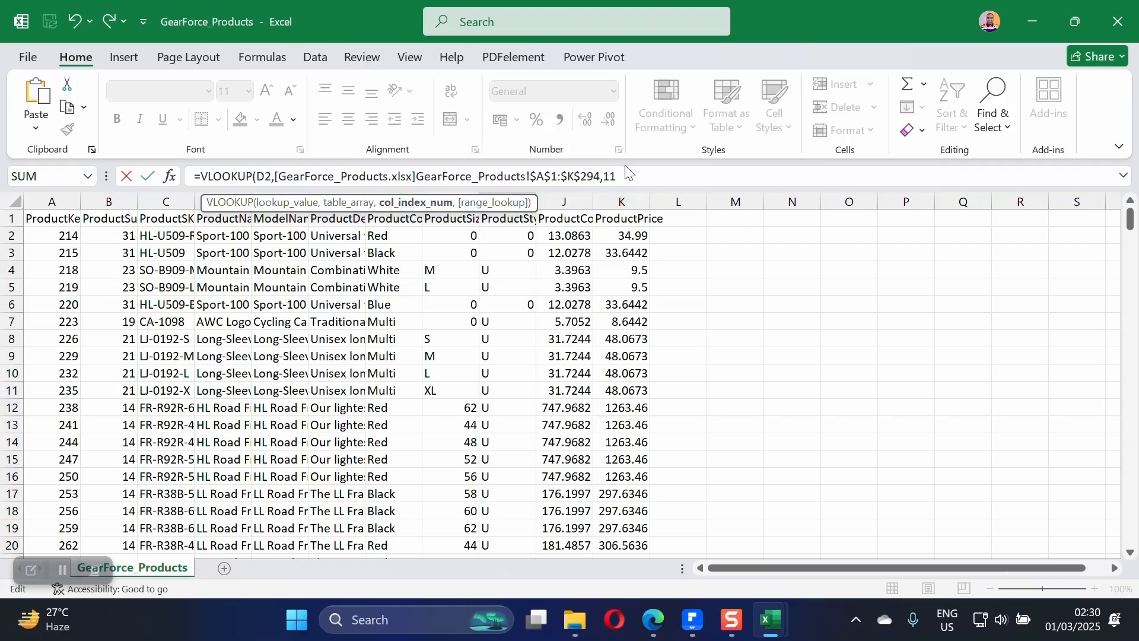
pyautogui.write(',')
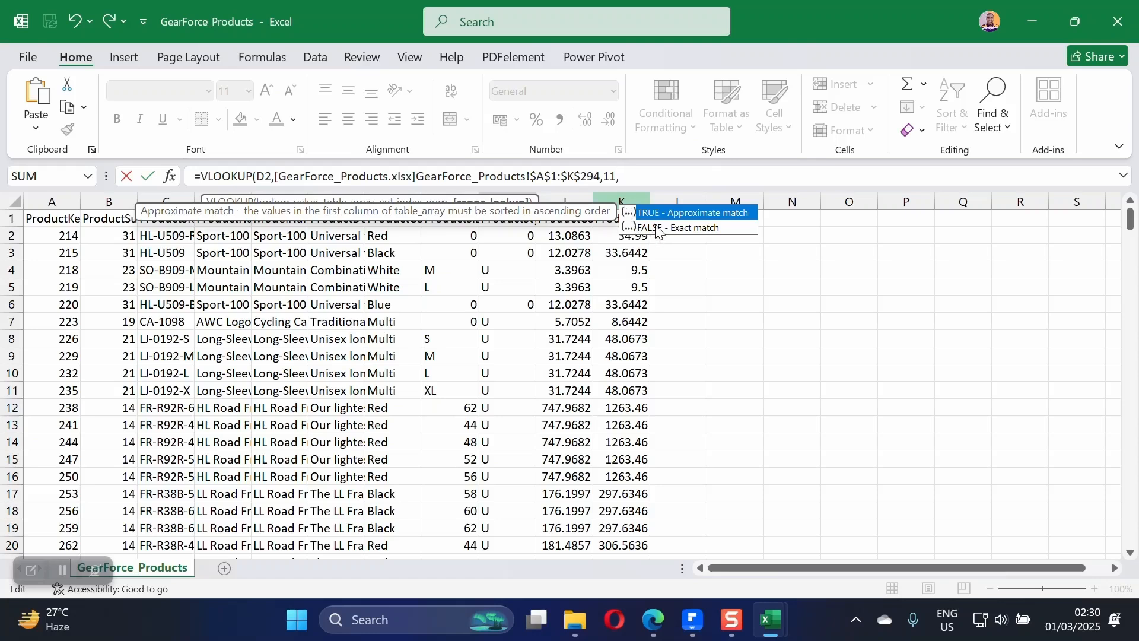
pyautogui.doubleClick(659, 228)
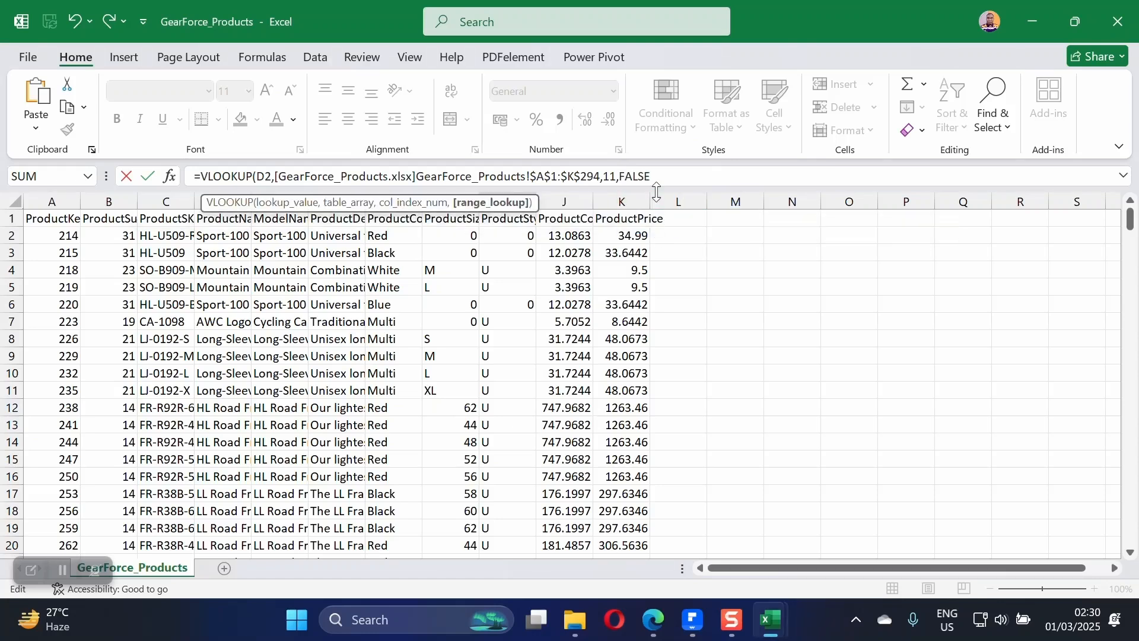
pyautogui.write(')')
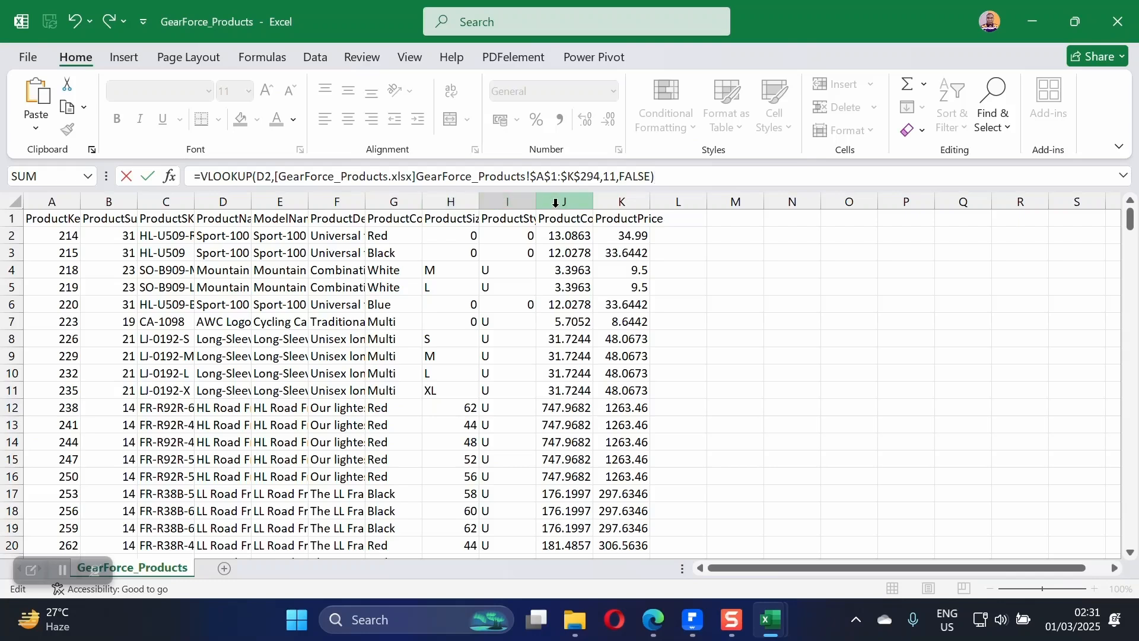
pyautogui.click(609, 172)
pyautogui.click(661, 176)
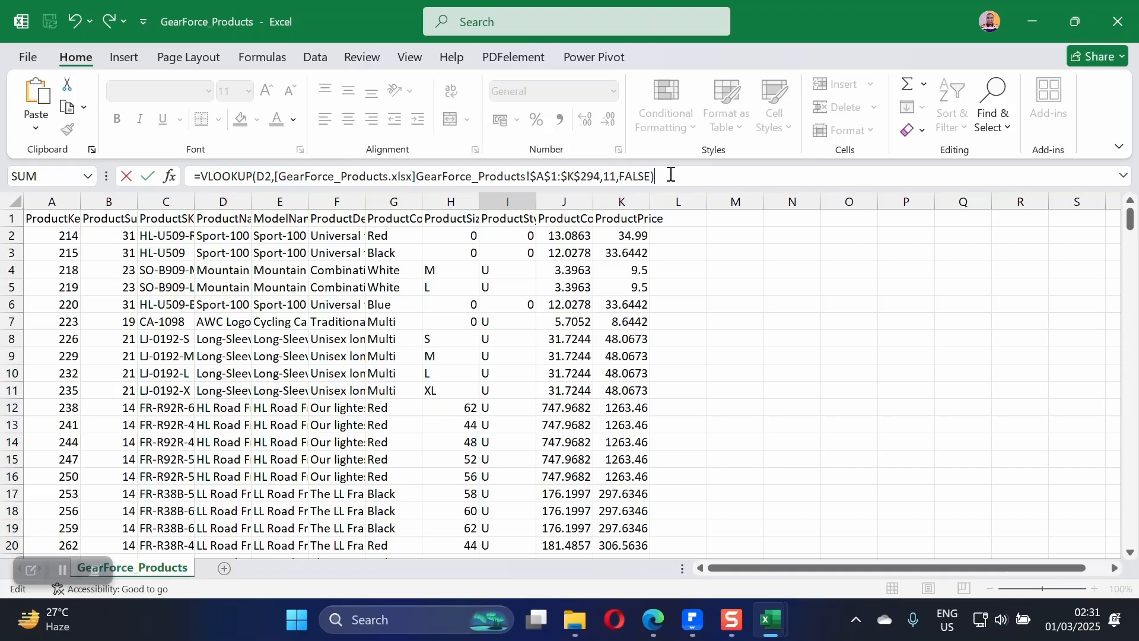
# - Confirm the ProductPrice VLOOKUP formula in I2 and copy the ProductKey value 332 from cell D2 of the sales sheet
pyautogui.press('Return')
pyautogui.click(408, 240)
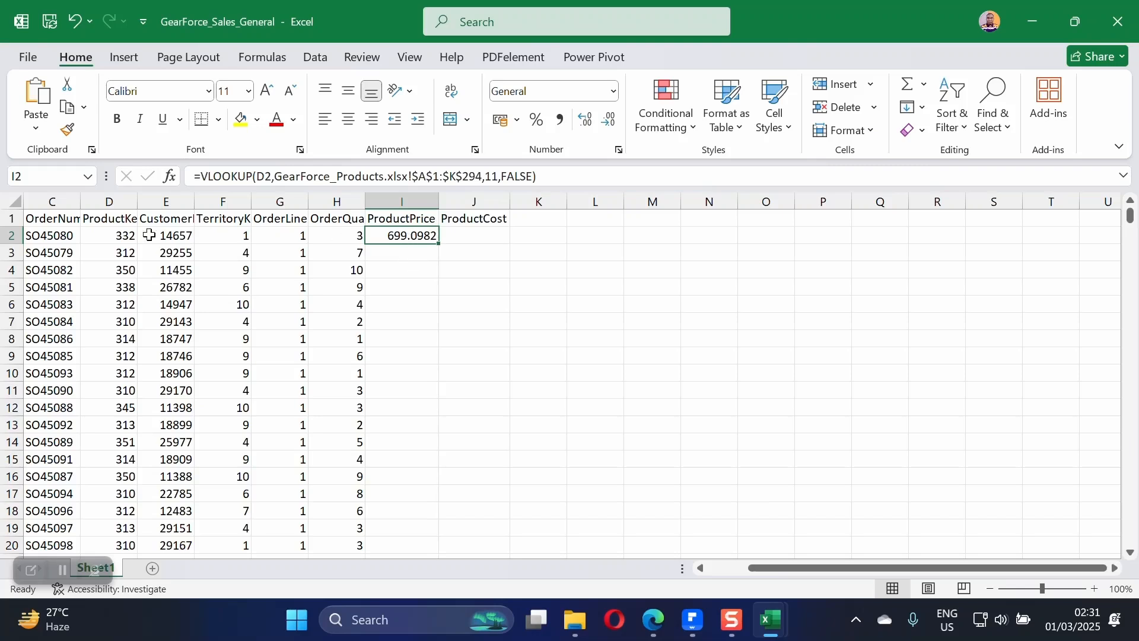
pyautogui.click(121, 233)
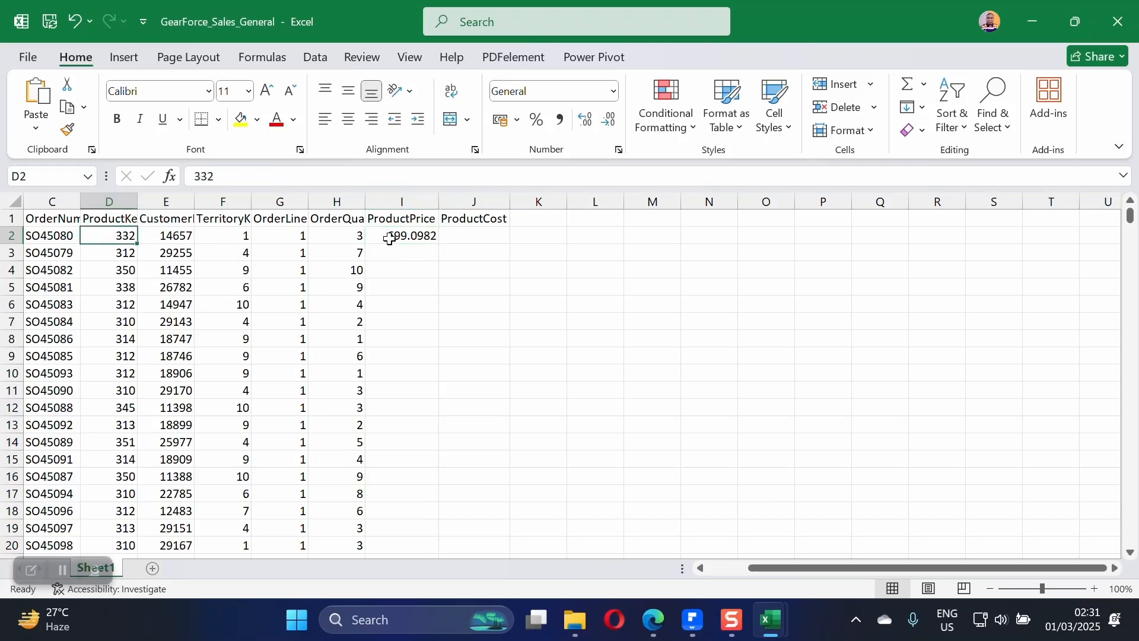
pyautogui.moveTo(227, 177); pyautogui.dragTo(187, 177)
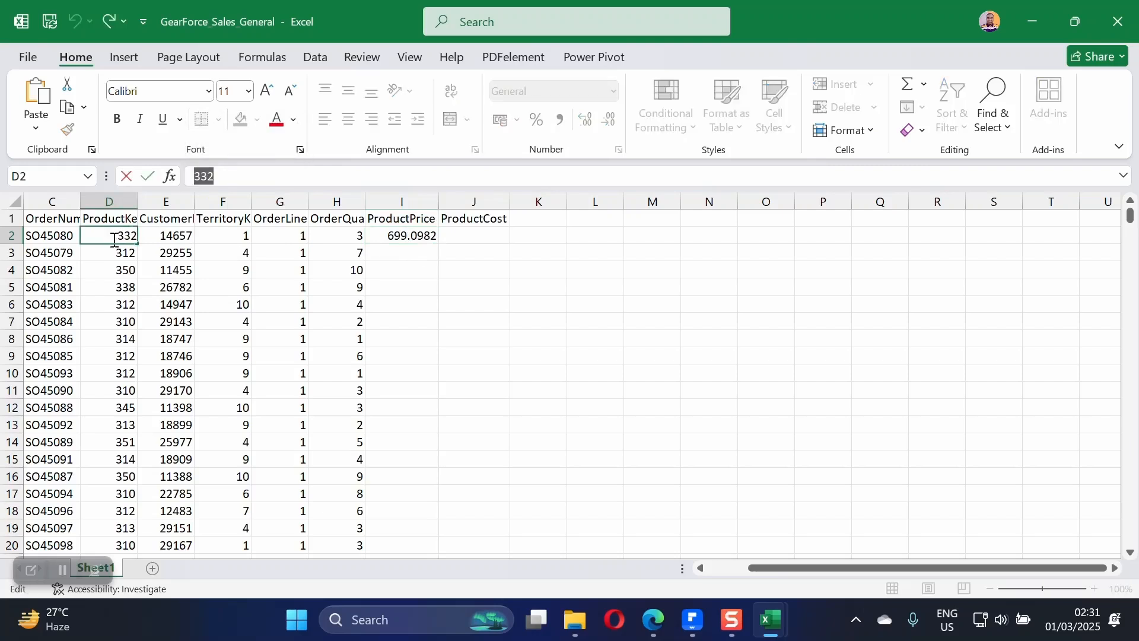
pyautogui.rightClick(207, 176)
pyautogui.click(237, 214)
pyautogui.click(414, 257)
# - Find ProductKey 332 in the GearForce_Products workbook and select its row to check the product price
pyautogui.moveTo(770, 620)
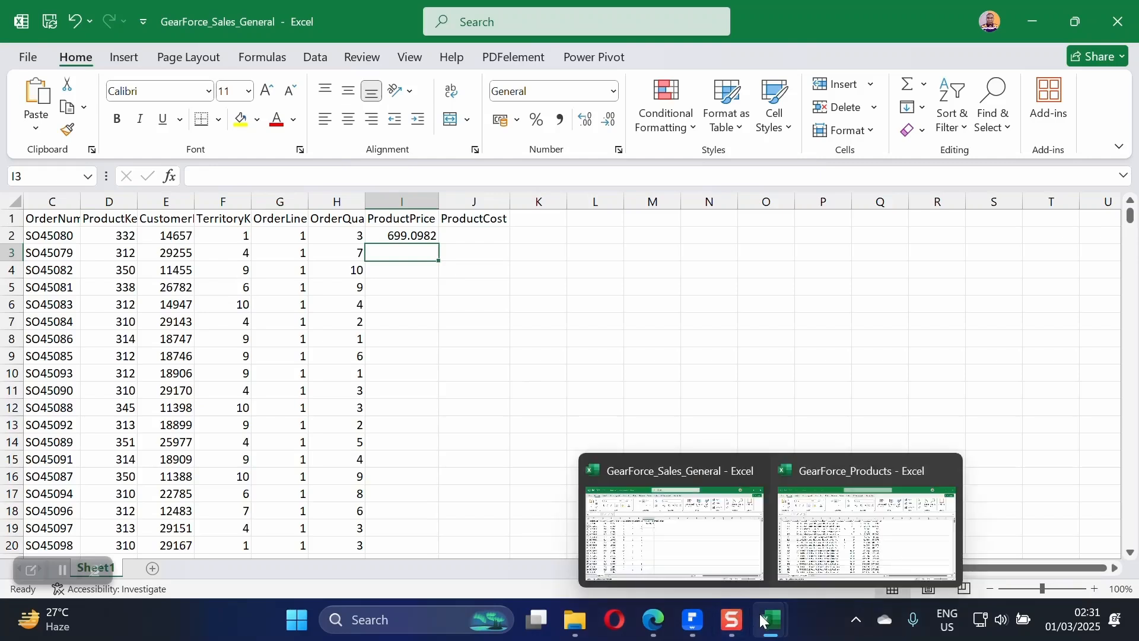
pyautogui.click(822, 534)
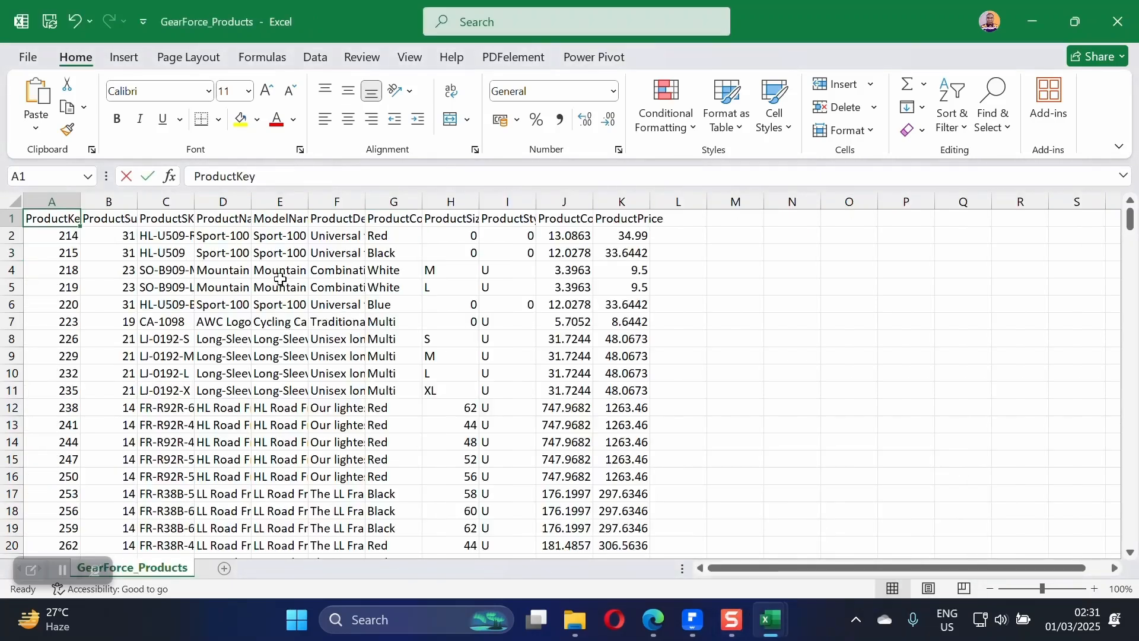
pyautogui.hotkey('ctrl', 'f')
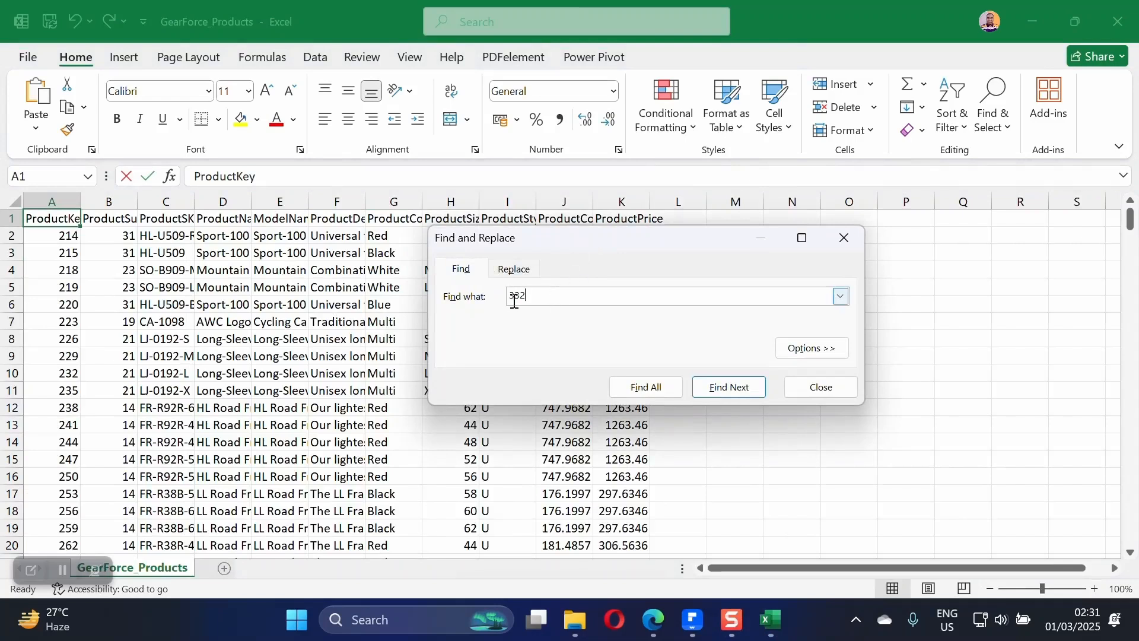
pyautogui.click(730, 392)
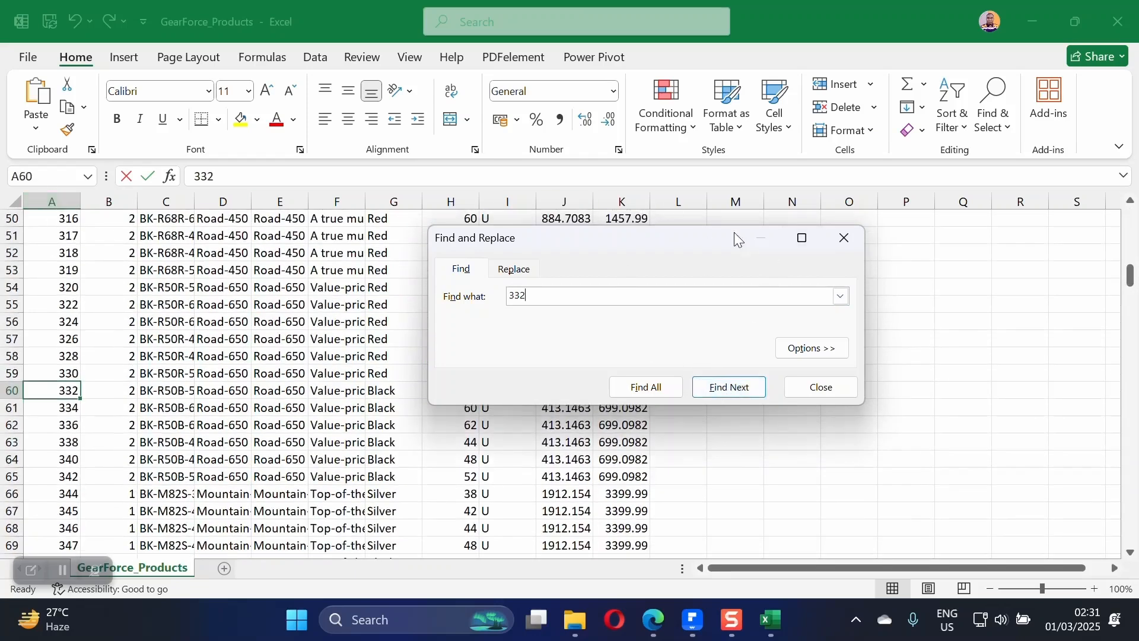
pyautogui.click(841, 238)
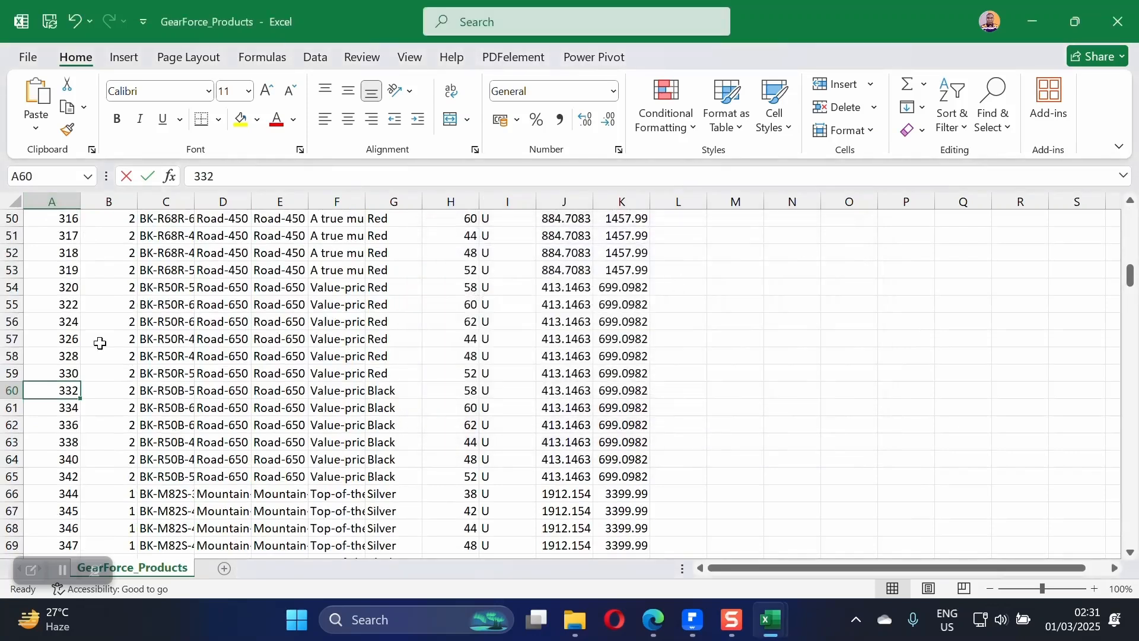
pyautogui.click(16, 390)
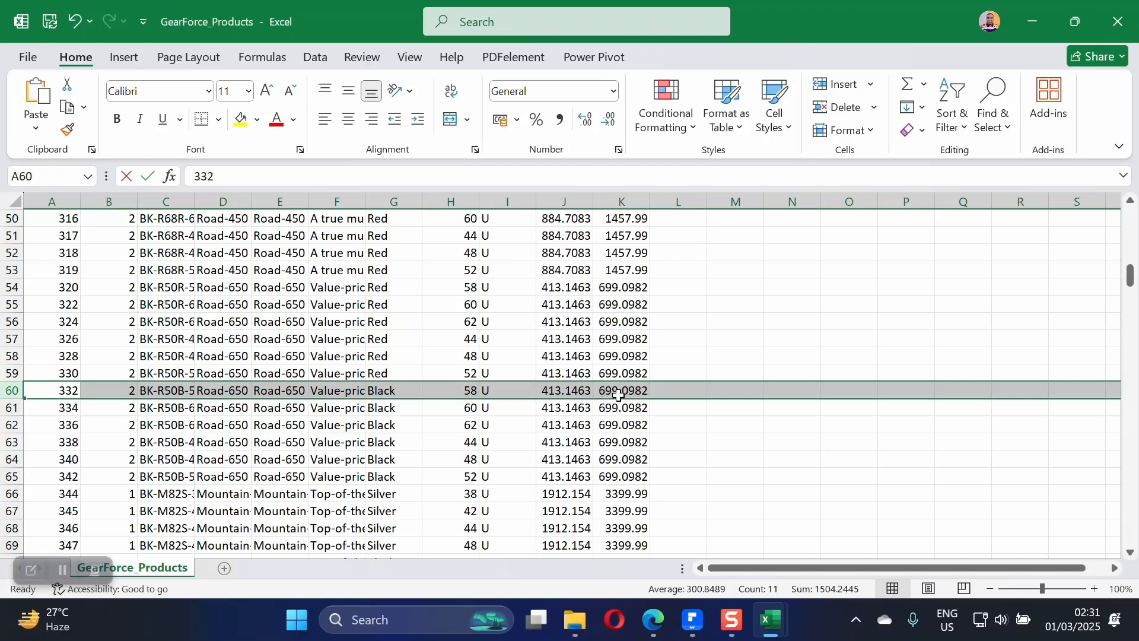
# - Fill the VLOOKUP formula from I2 down the entire ProductPrice column in the GearForce_Sales_General workbook
pyautogui.moveTo(764, 604)
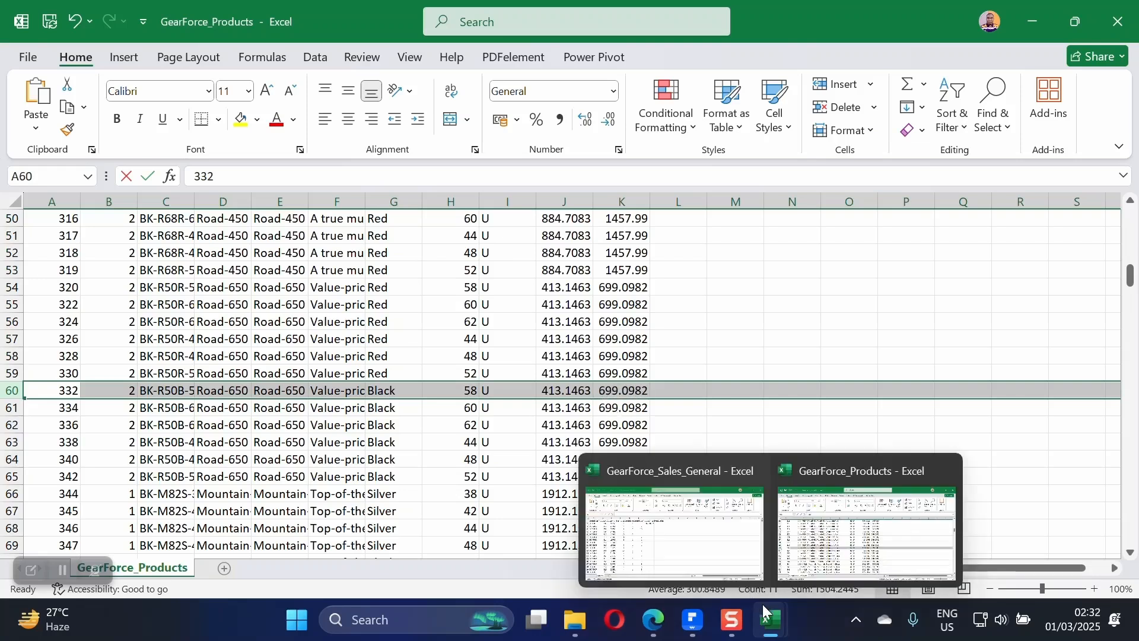
pyautogui.click(670, 516)
pyautogui.click(409, 237)
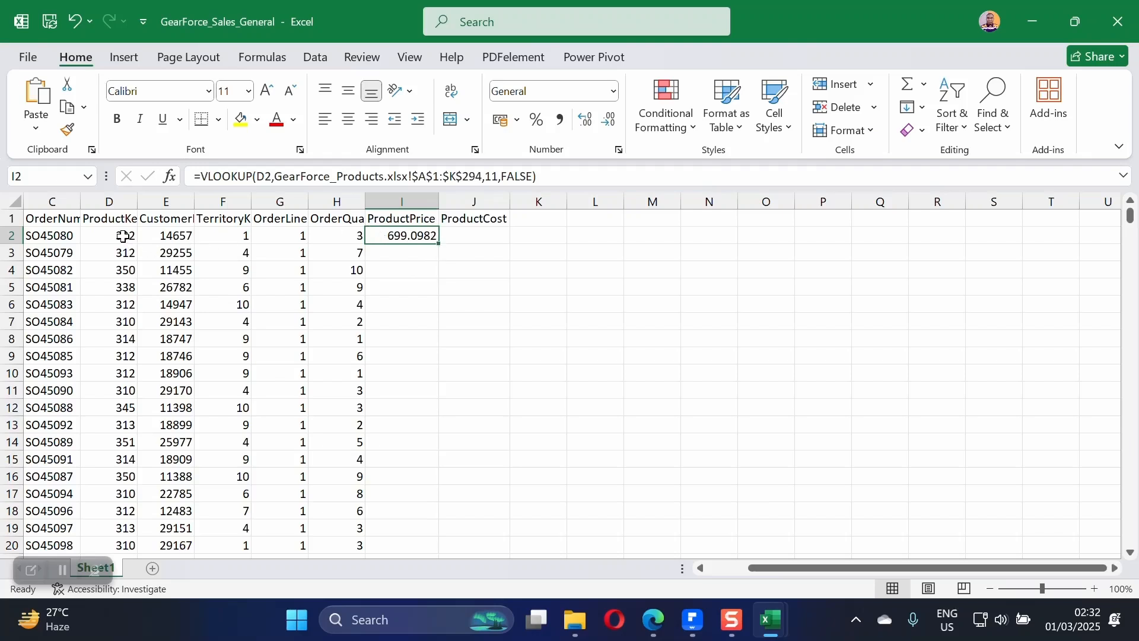
pyautogui.moveTo(123, 236); pyautogui.dragTo(105, 404)
pyautogui.click(379, 242)
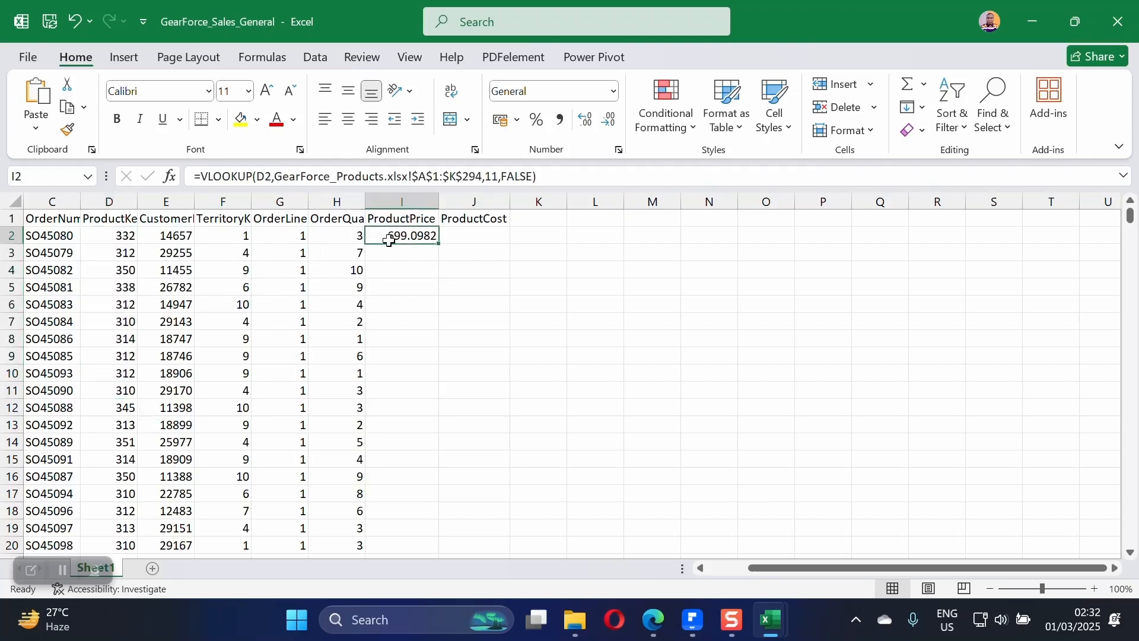
pyautogui.doubleClick(439, 245)
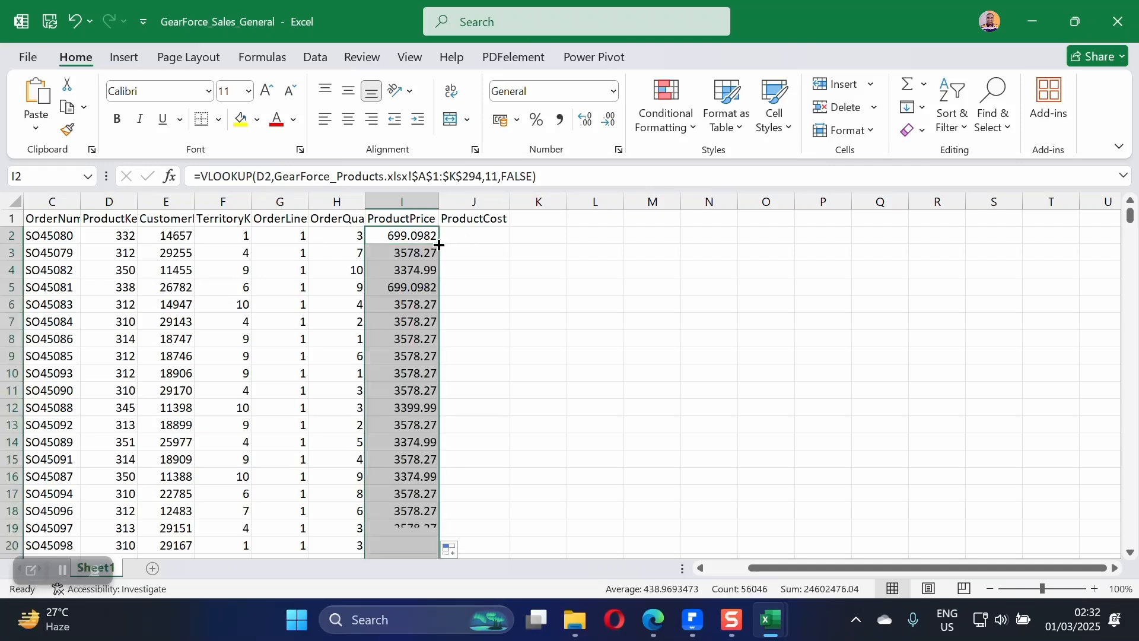
# - Go to the last filled row of the ProductPrice column and copy the ProductKey value 538 from cell D56047
pyautogui.click(404, 253)
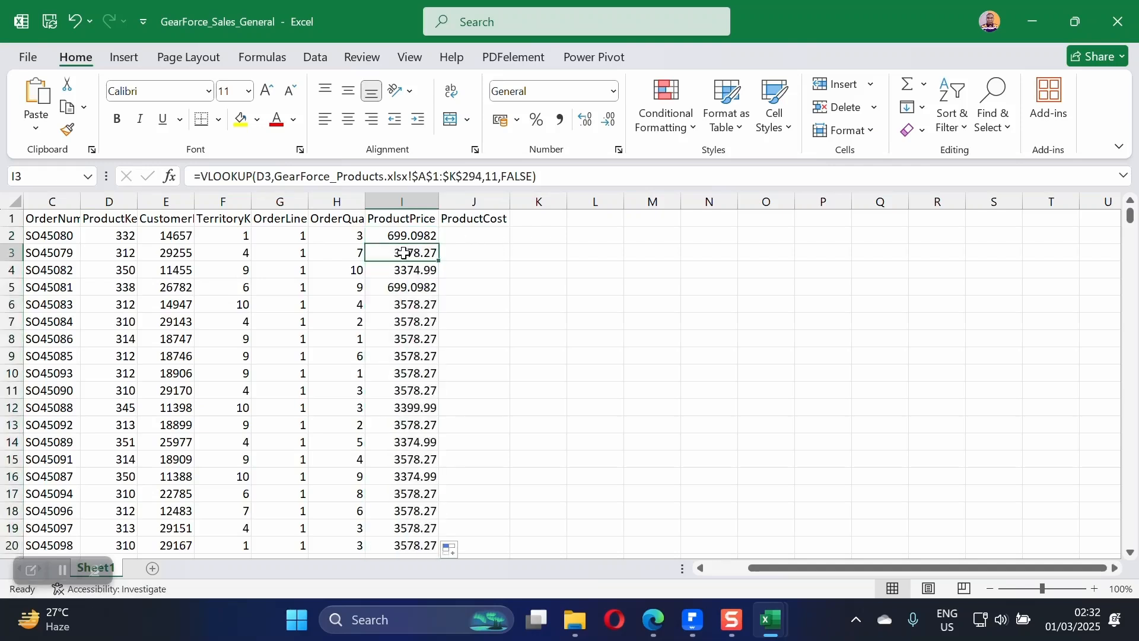
pyautogui.hotkey('ctrl', 'Down')
pyautogui.scroll(-2, 439, 368)
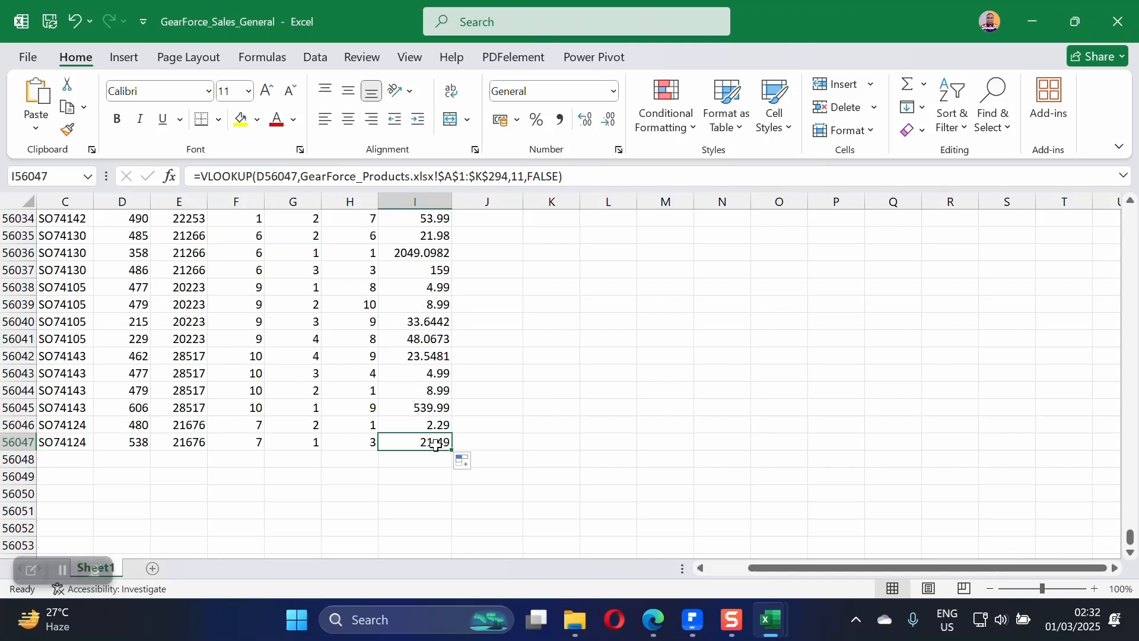
pyautogui.click(141, 443)
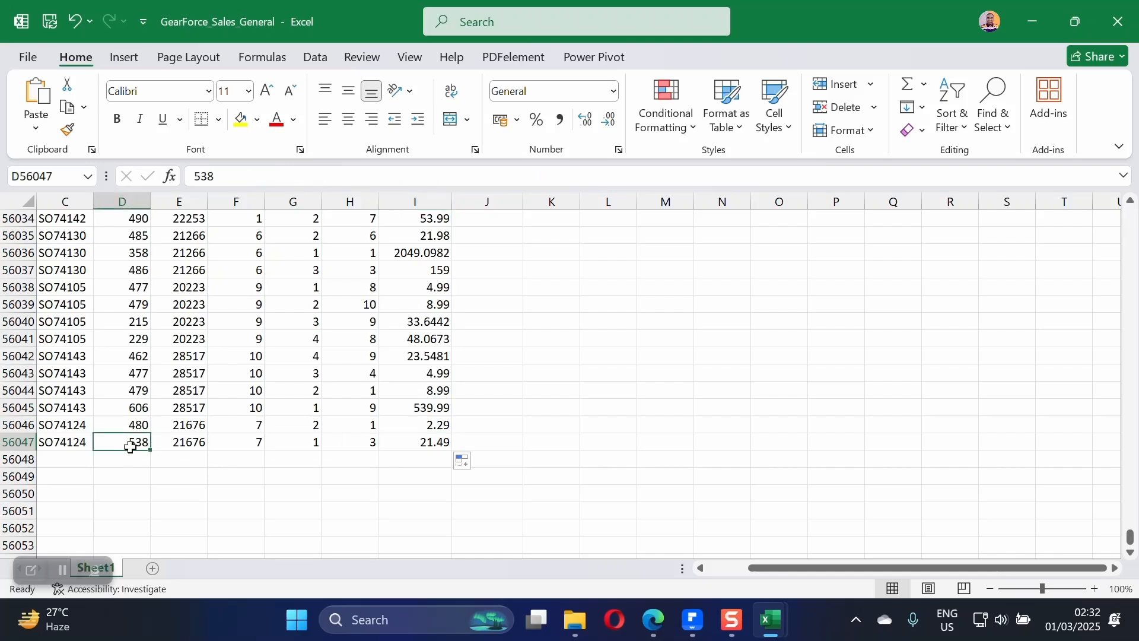
pyautogui.moveTo(216, 176); pyautogui.dragTo(156, 174)
pyautogui.rightClick(208, 176)
pyautogui.click(232, 213)
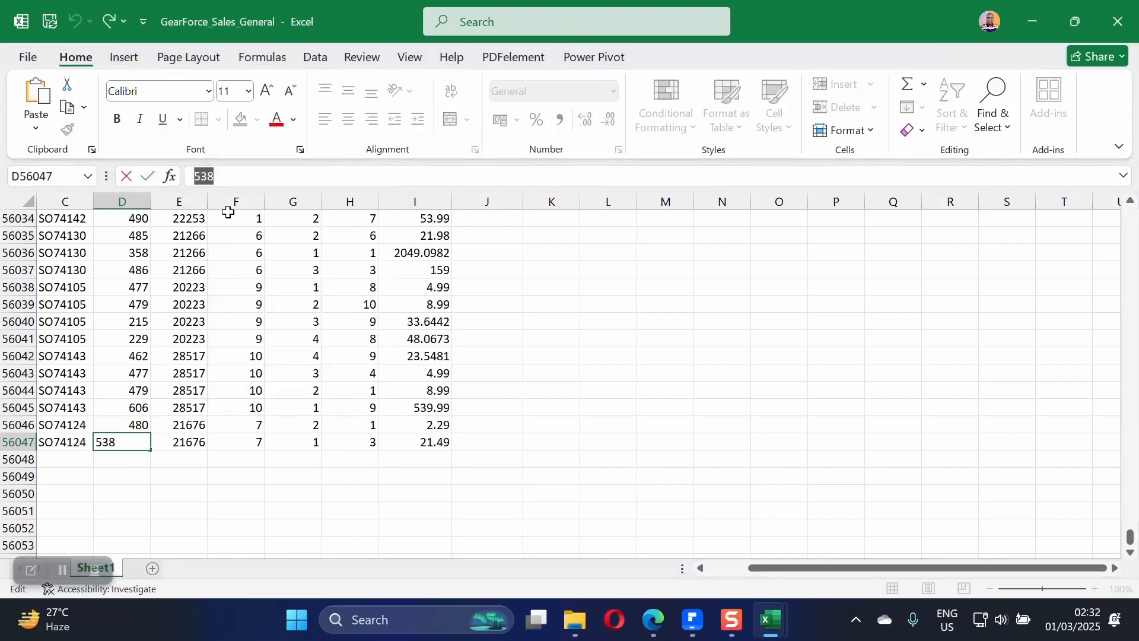
pyautogui.click(122, 472)
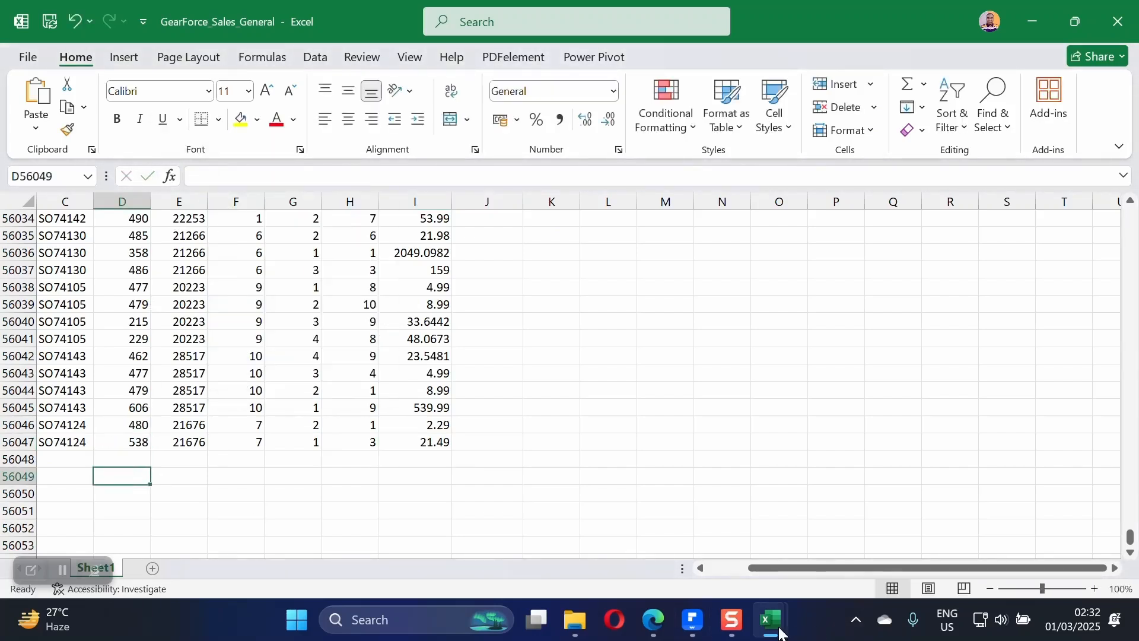
# - Find ProductKey 538 in the GearForce_Products workbook and select its row to compare the price
pyautogui.moveTo(781, 630)
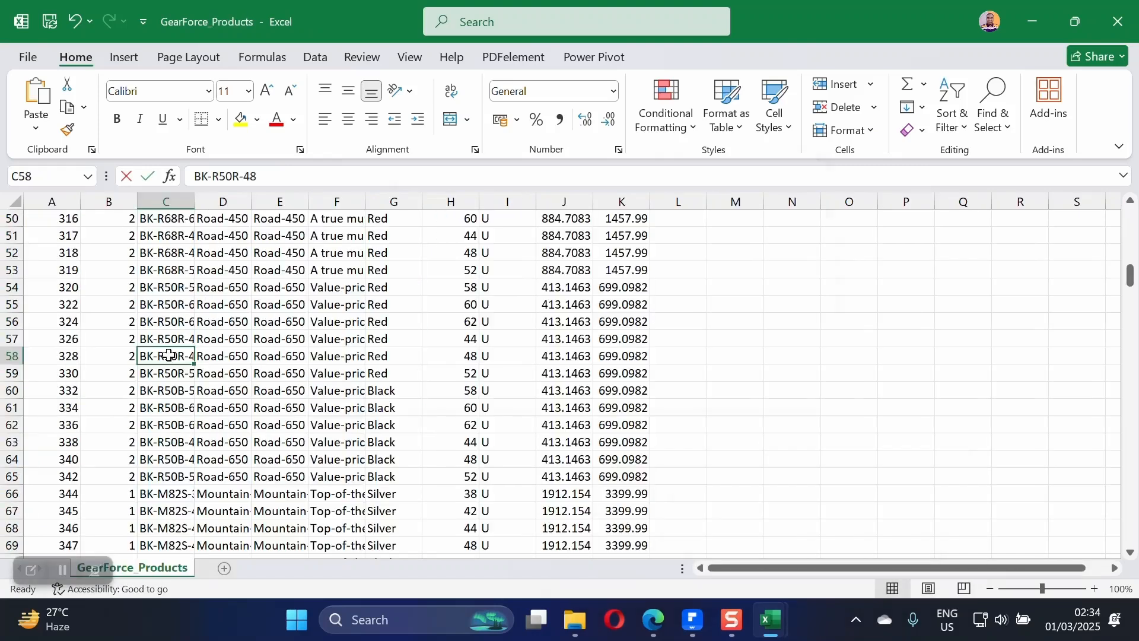
pyautogui.hotkey('ctrl', 'f')
pyautogui.click(689, 362)
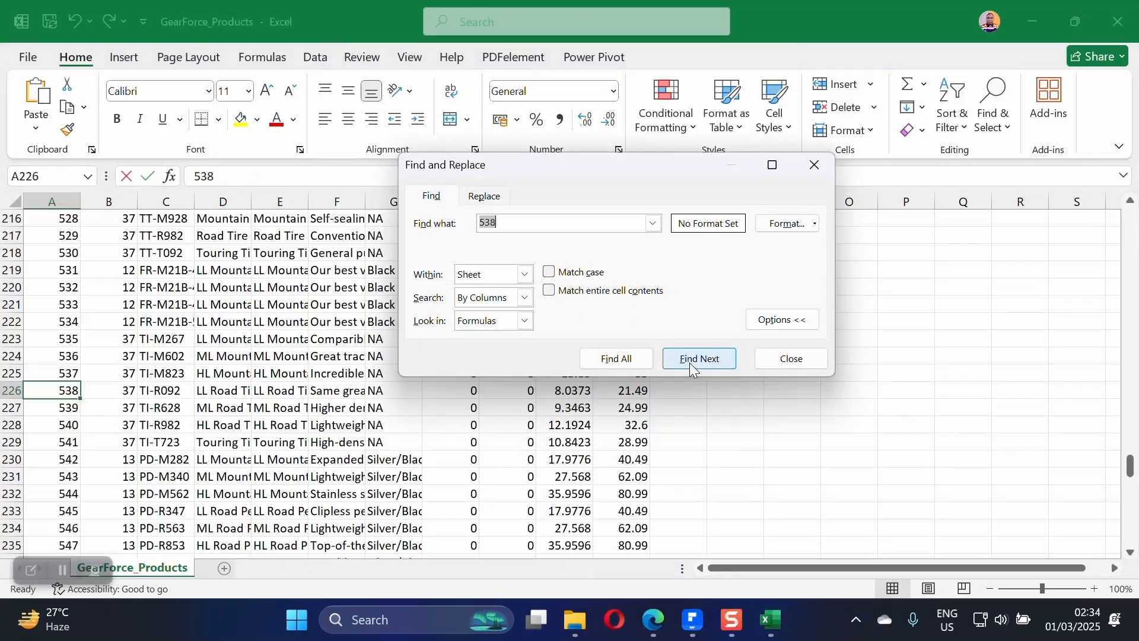
pyautogui.click(818, 357)
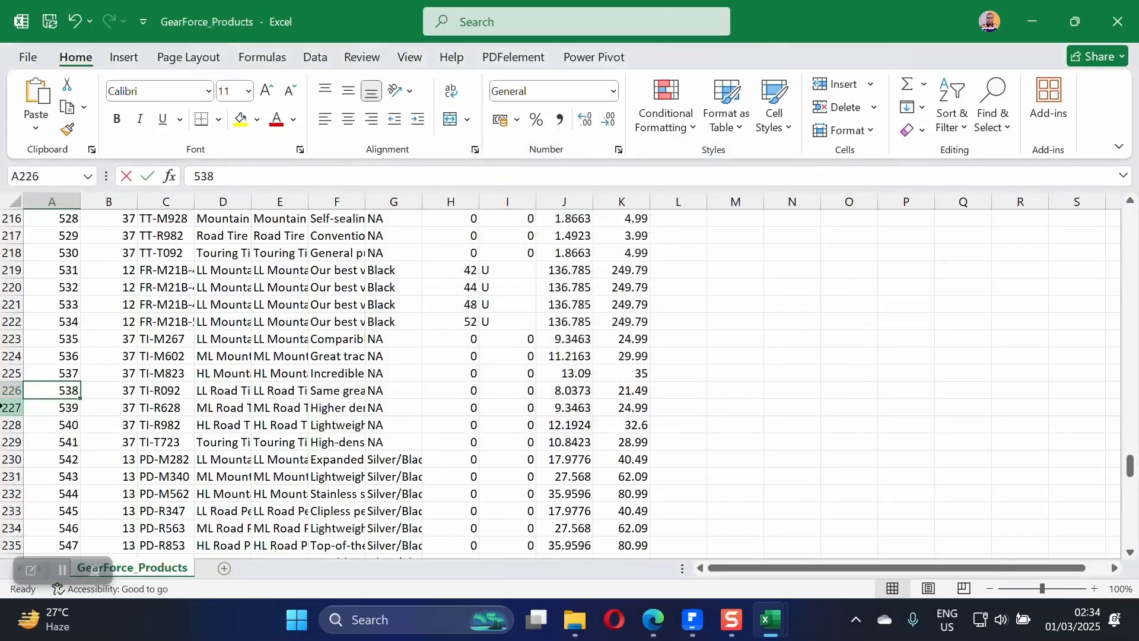
pyautogui.click(27, 396)
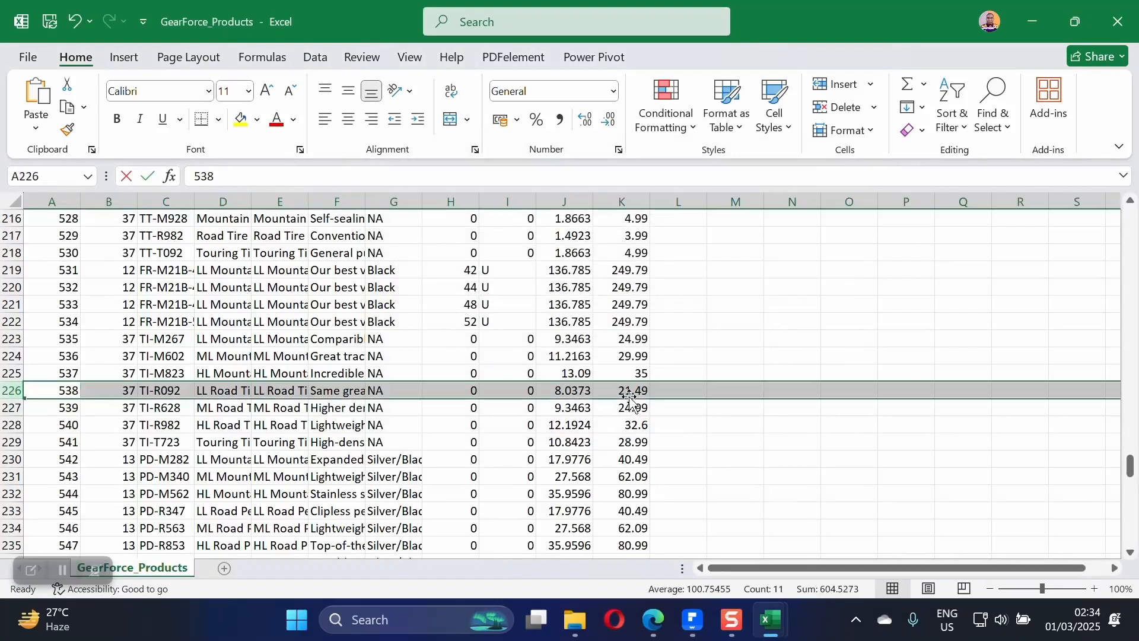
# - Return to GearForce_Sales_General and copy the ProductKey value 214 from cell D32778, midway through the sales records
pyautogui.hotkey('alt', 'Tab')
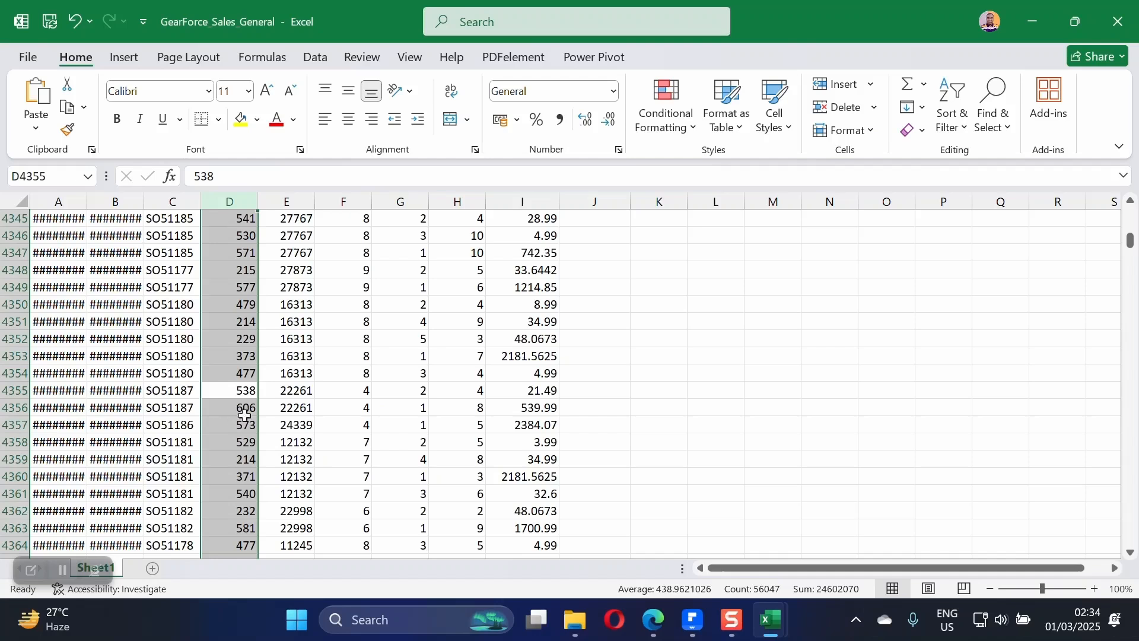
pyautogui.click(362, 390)
pyautogui.scroll(-20, 422, 432)
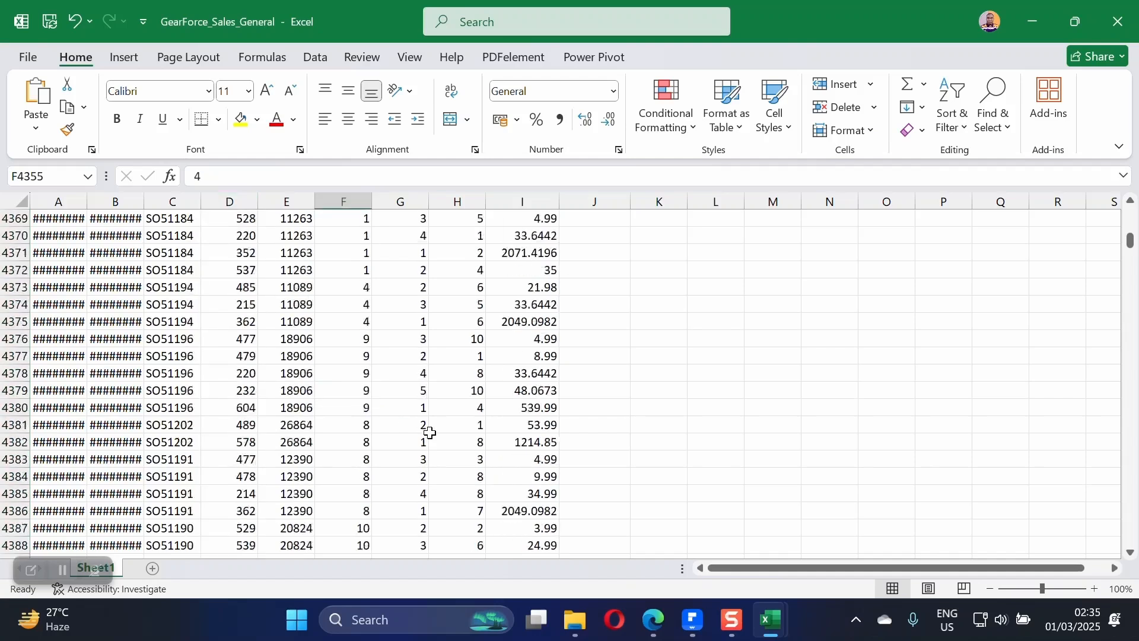
pyautogui.scroll(-20, 421, 433)
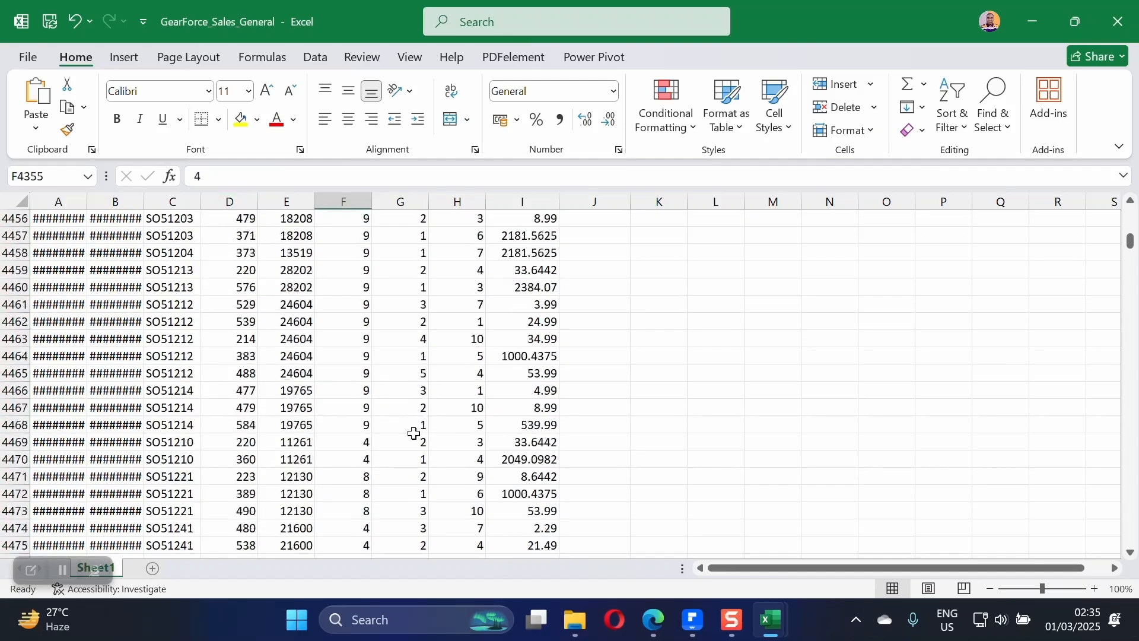
pyautogui.moveTo(1131, 242); pyautogui.dragTo(1131, 403)
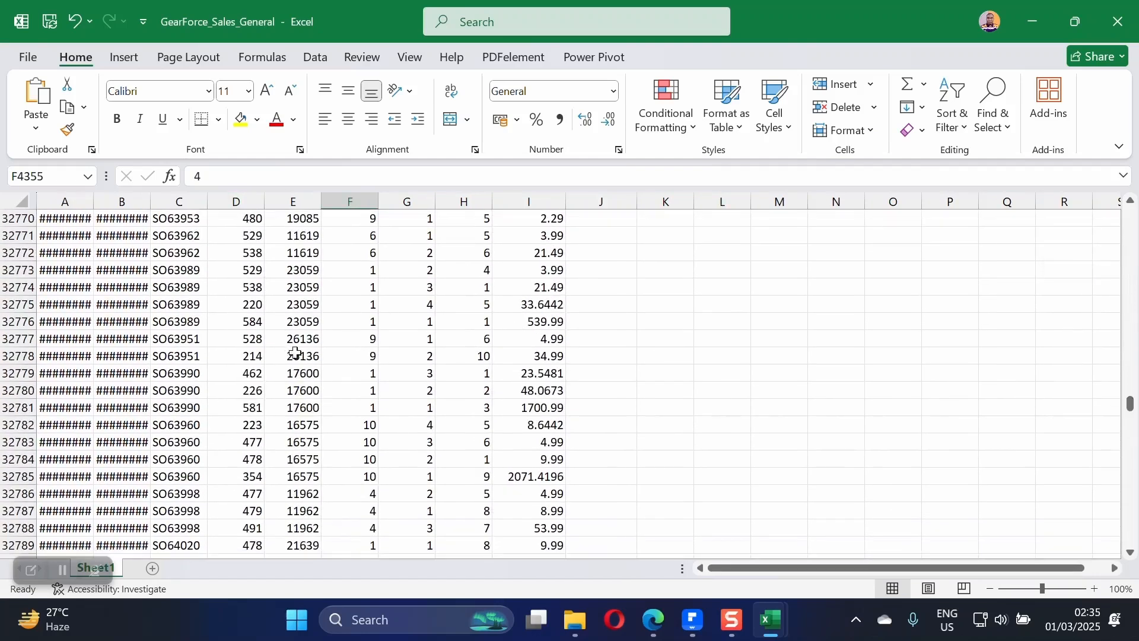
pyautogui.click(250, 357)
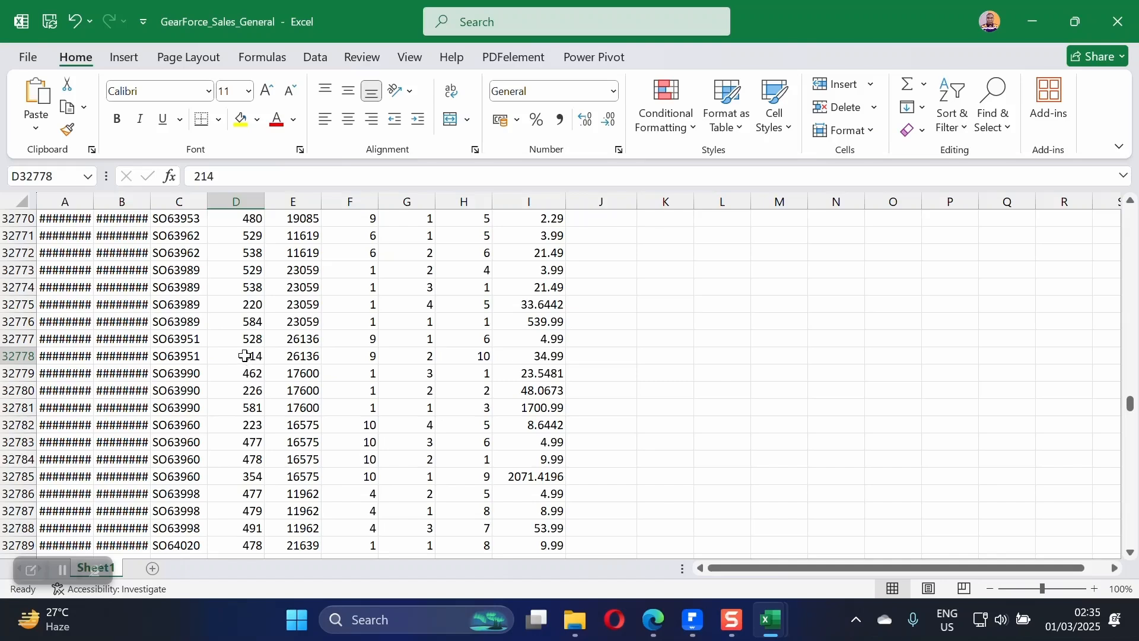
pyautogui.click(18, 356)
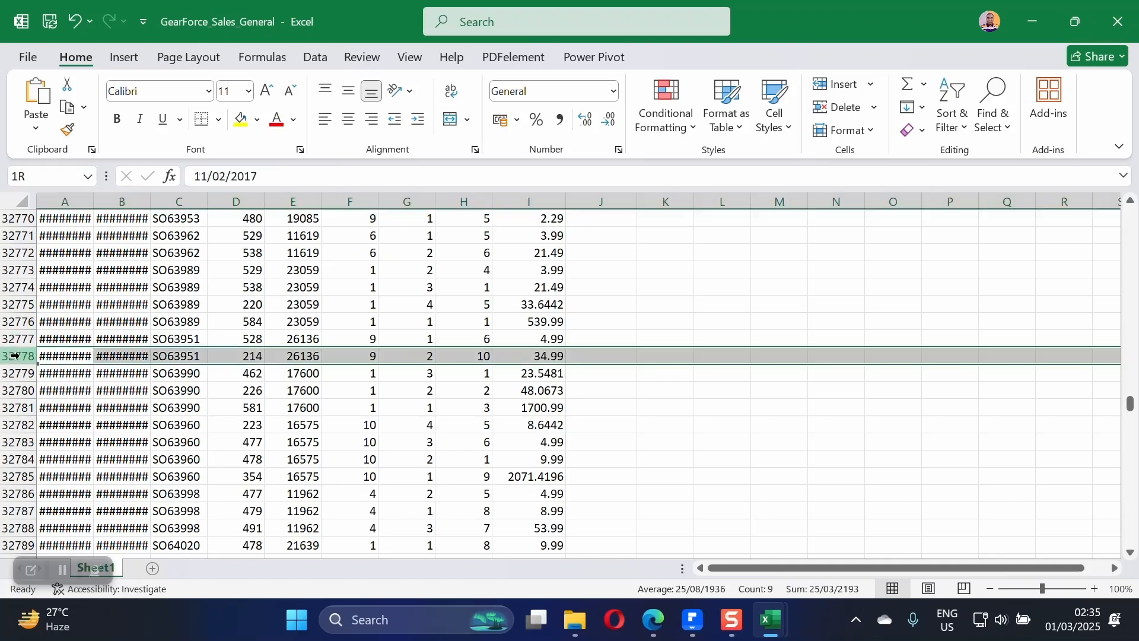
pyautogui.click(254, 354)
pyautogui.doubleClick(199, 173)
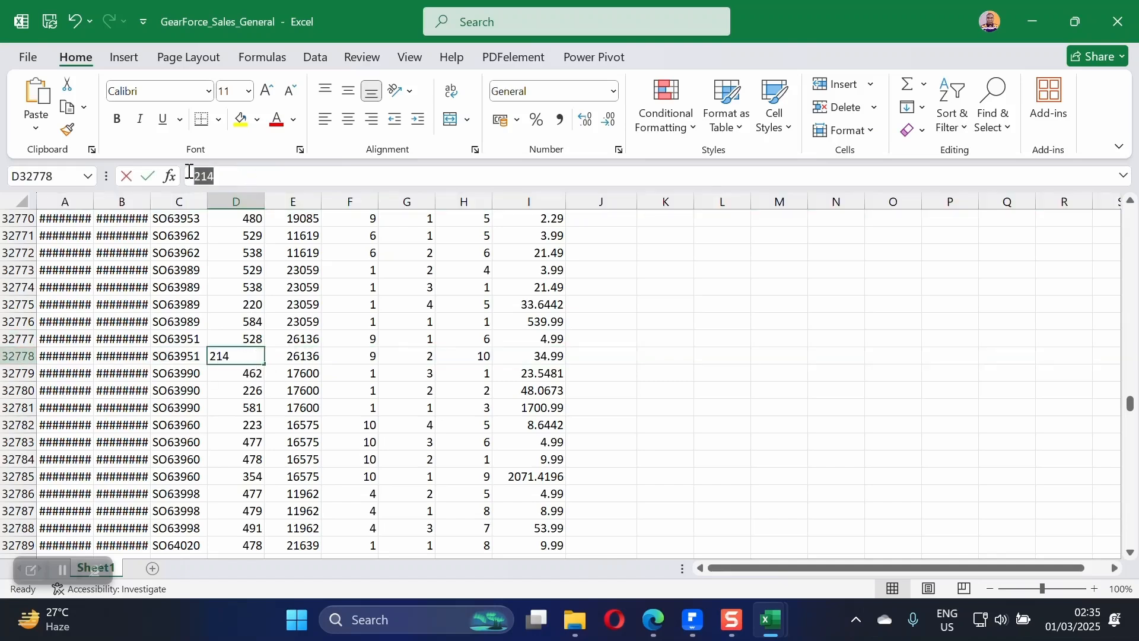
pyautogui.rightClick(199, 173)
pyautogui.click(240, 208)
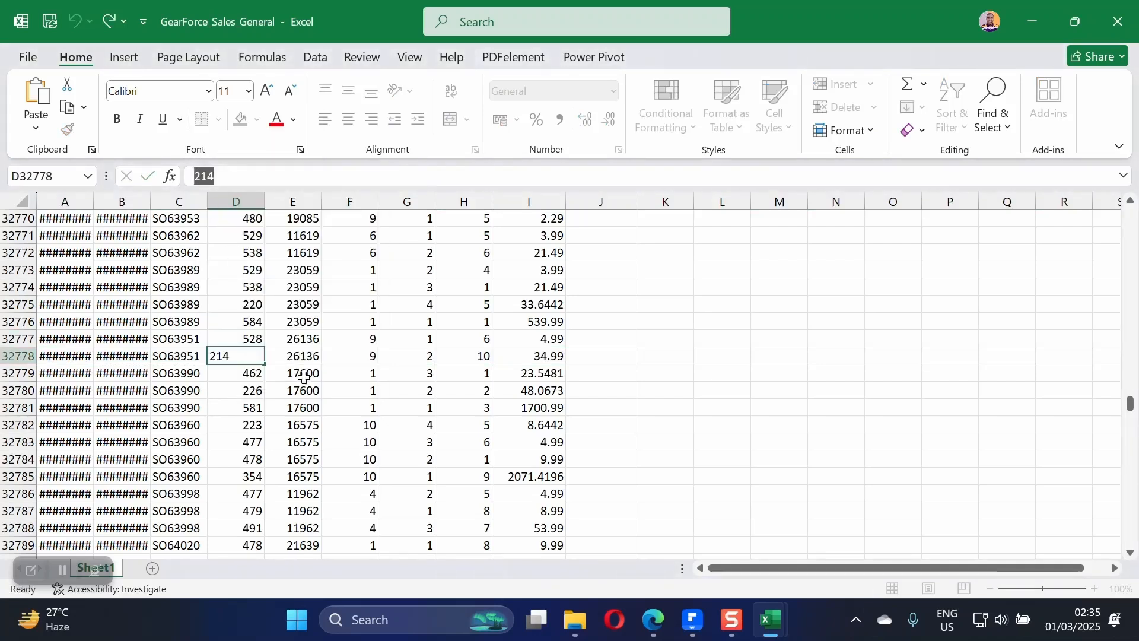
pyautogui.click(302, 373)
# - Find ProductKey 214 in the GearForce_Products workbook to check its price against the lookup
pyautogui.moveTo(770, 623)
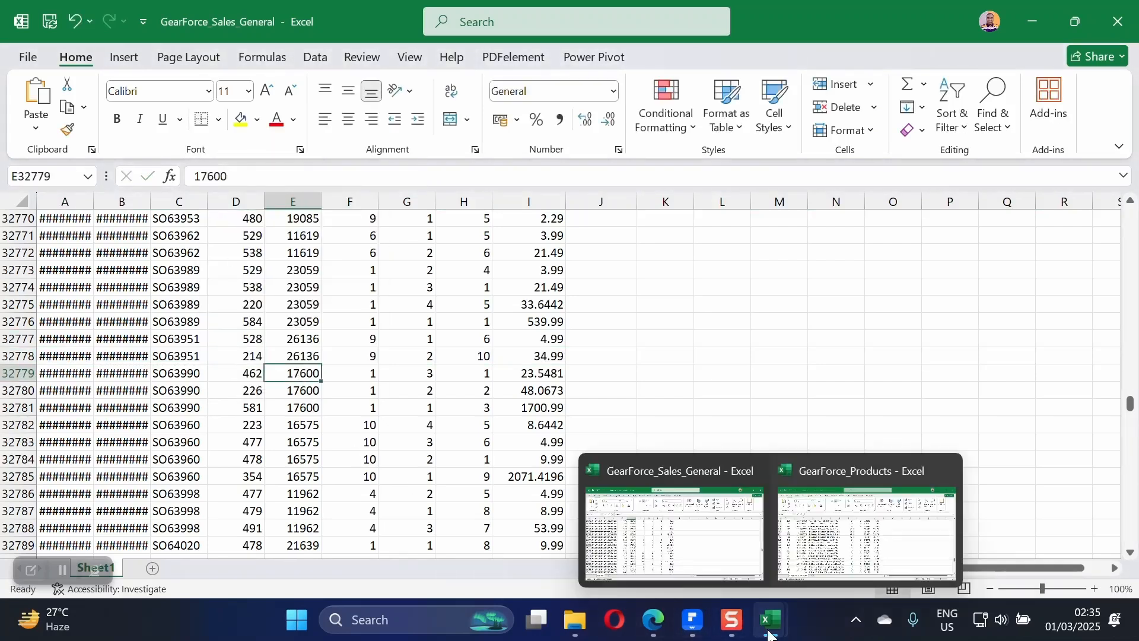
pyautogui.click(831, 533)
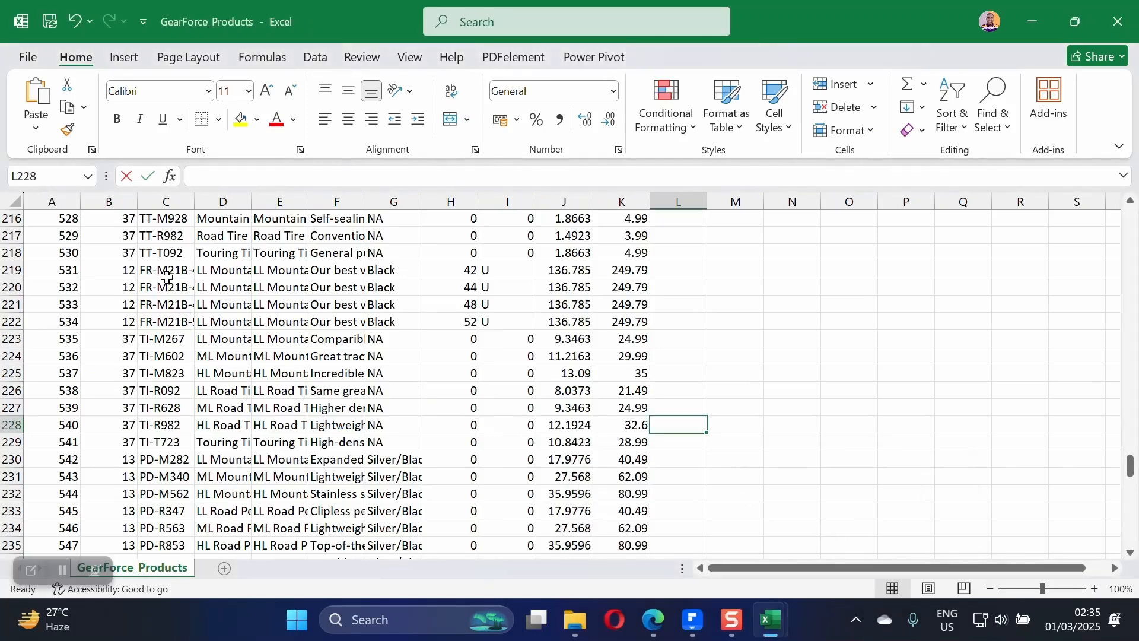
pyautogui.hotkey('ctrl', 'f')
pyautogui.write('214')
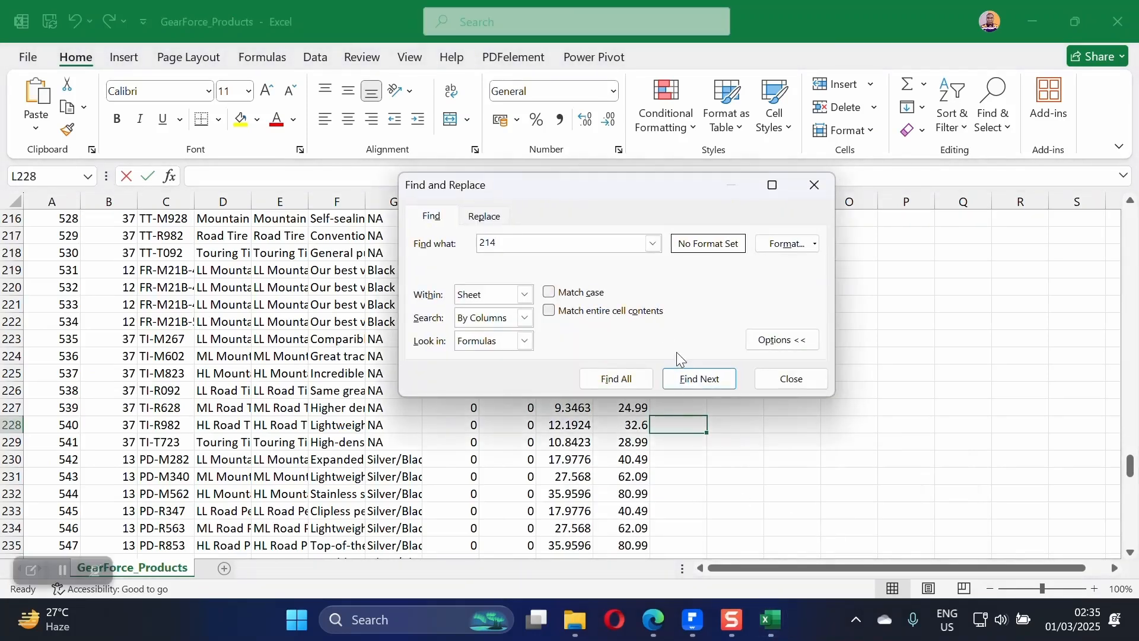
pyautogui.click(691, 378)
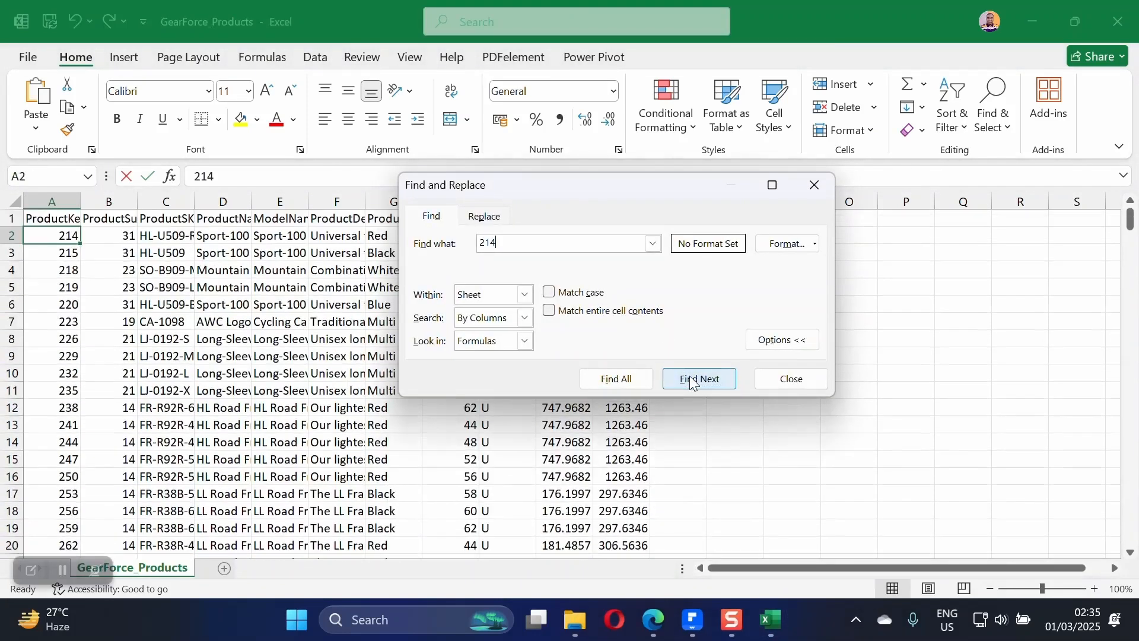
pyautogui.click(790, 379)
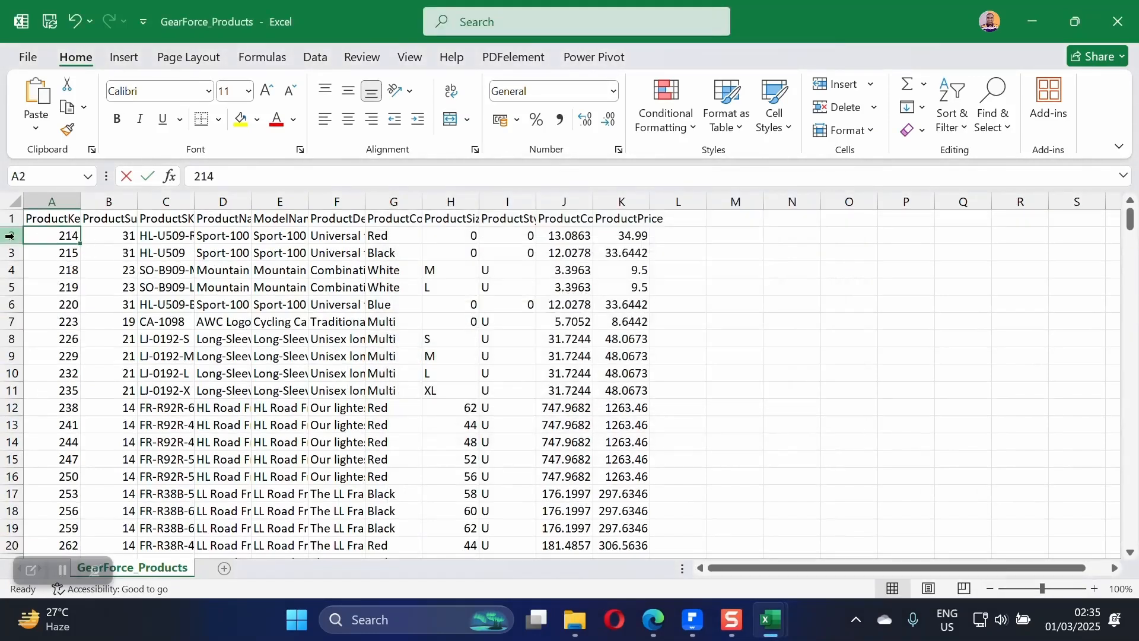
# - Compare the ProductPrice of ProductKey 214 between its GearForce_Products row and row 32778 of GearForce_Sales_General
pyautogui.click(11, 236)
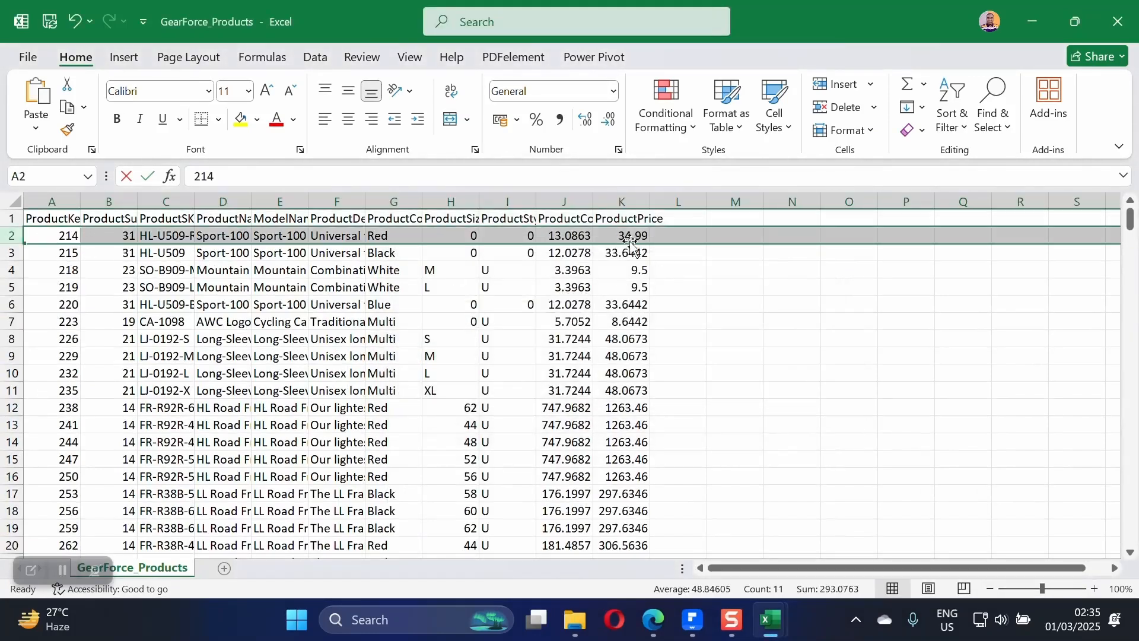
pyautogui.moveTo(771, 625)
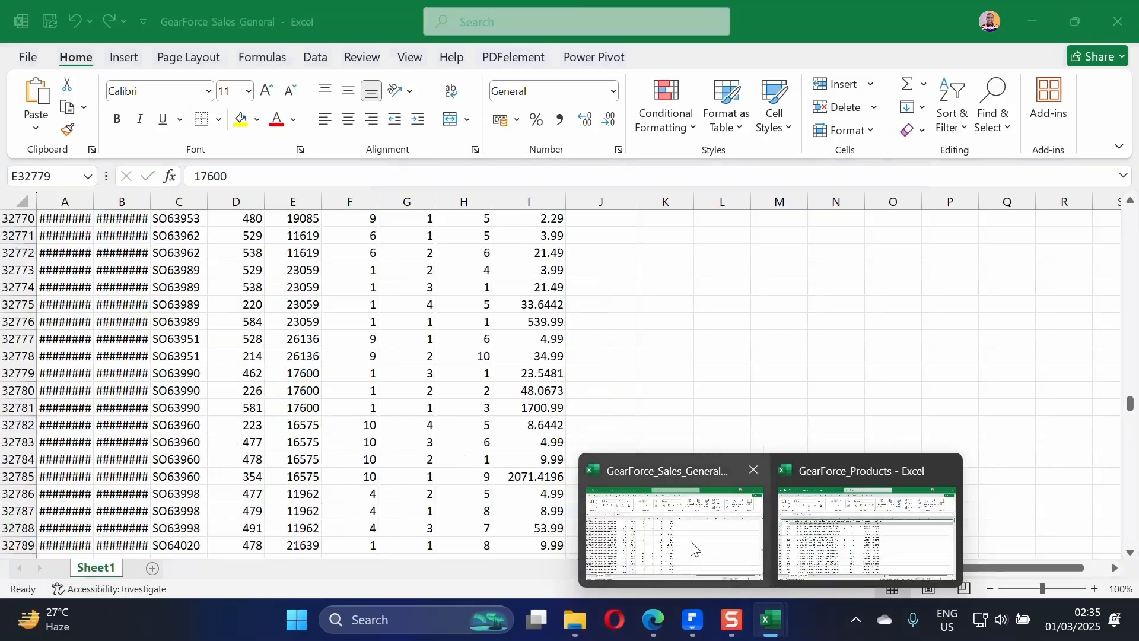
pyautogui.click(688, 541)
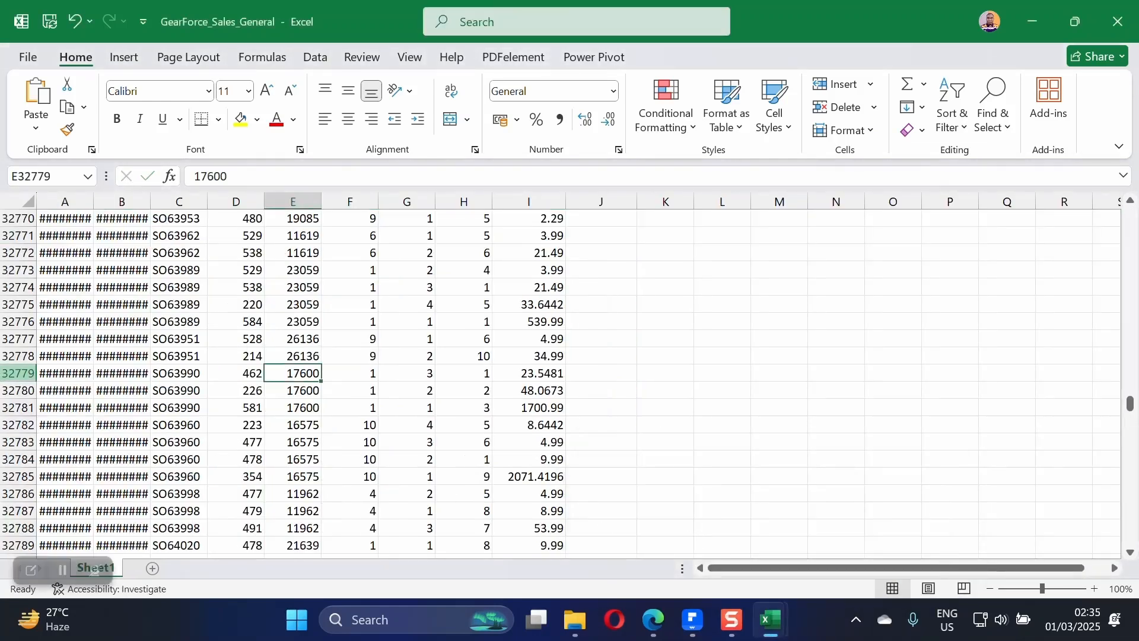
pyautogui.click(18, 356)
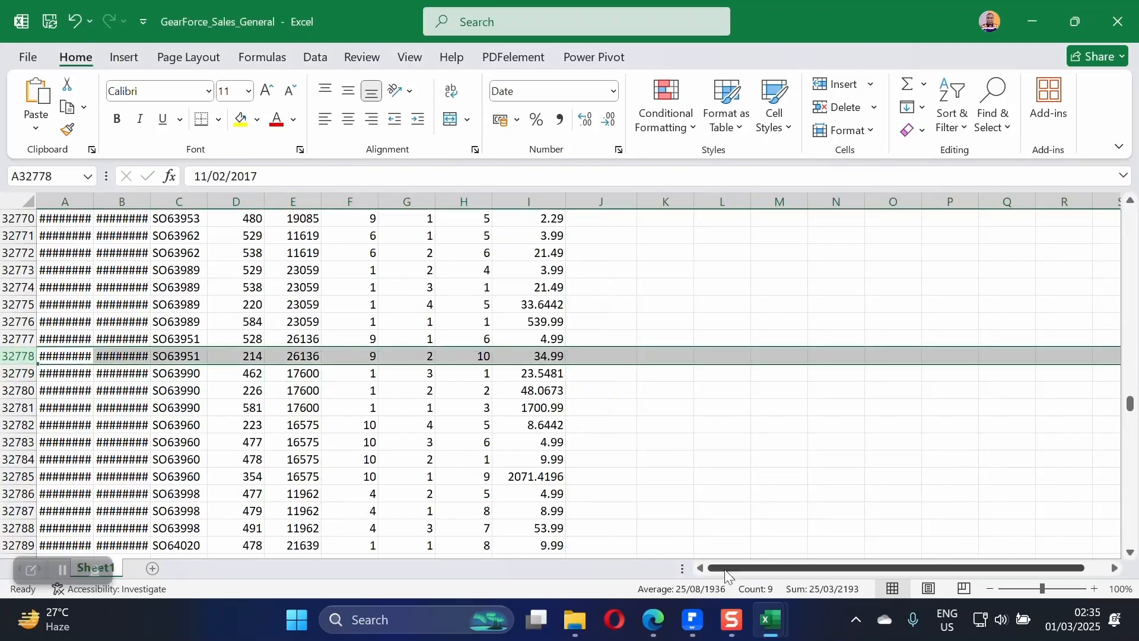
pyautogui.moveTo(772, 620)
pyautogui.click(849, 522)
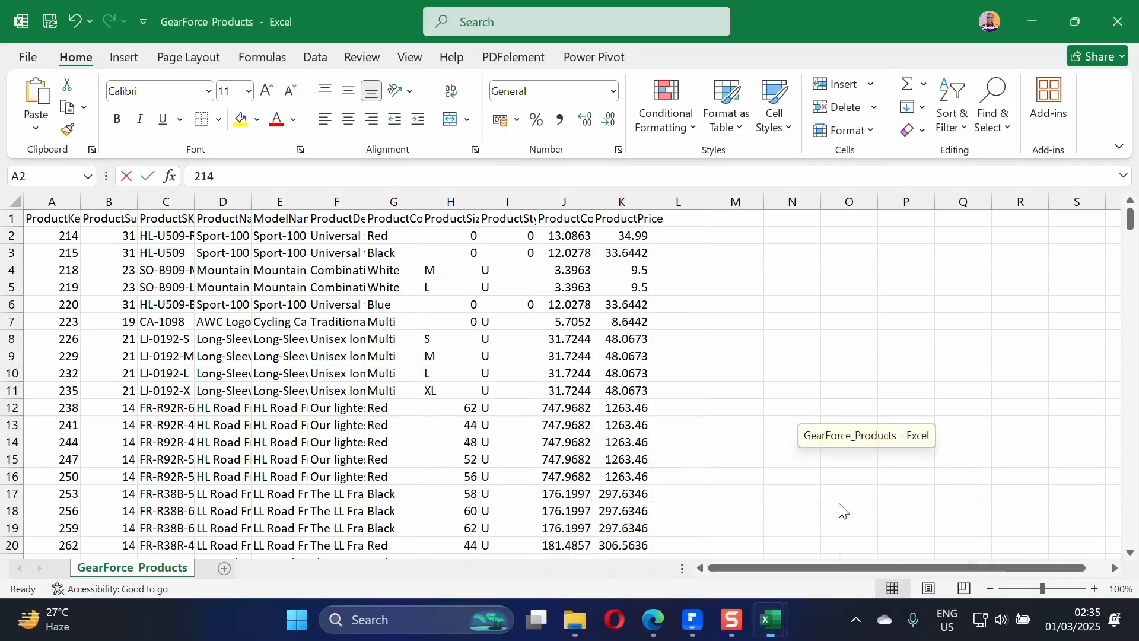
pyautogui.hotkey('shift', 'space')
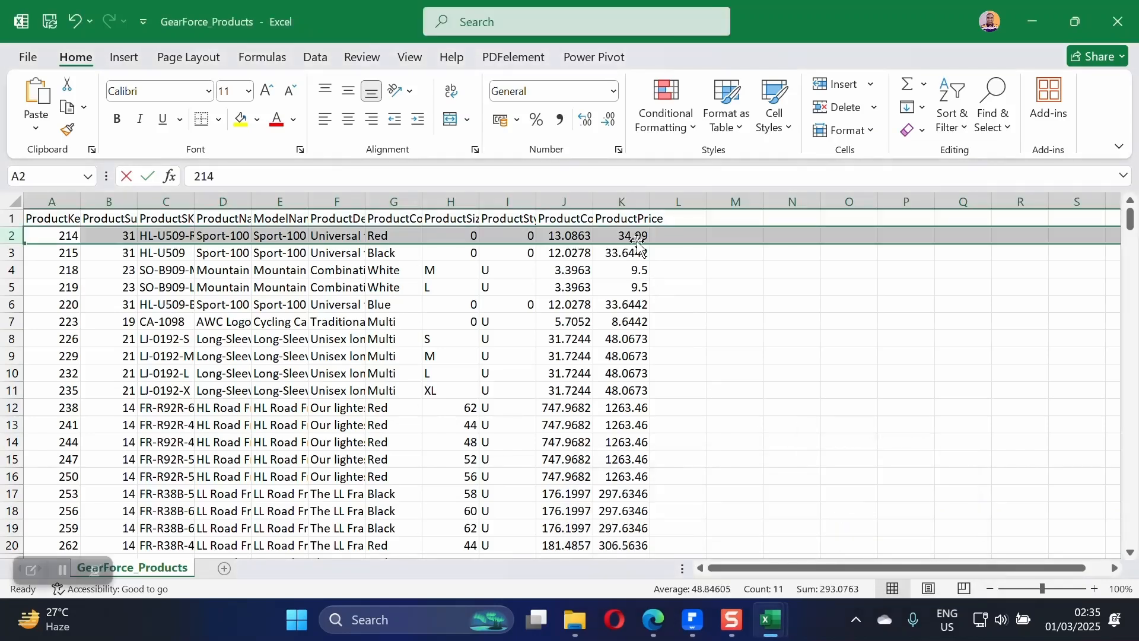
pyautogui.click(671, 261)
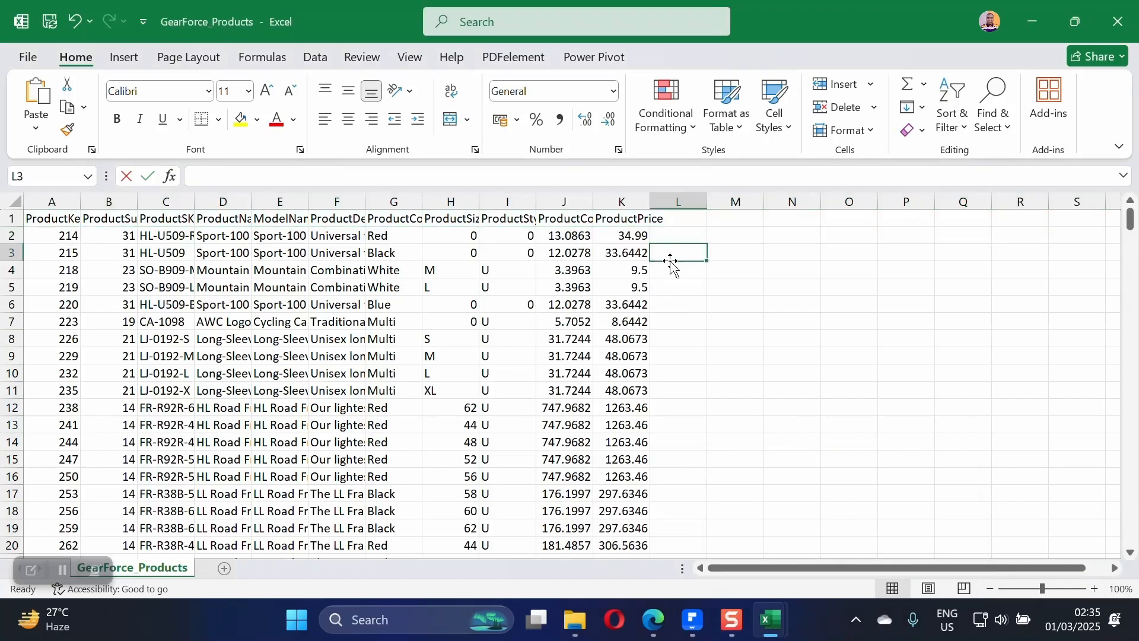
# - Return to the top of the ProductPrice column in GearForce_Sales_General and select the first empty ProductCost cell, J2
pyautogui.moveTo(774, 633)
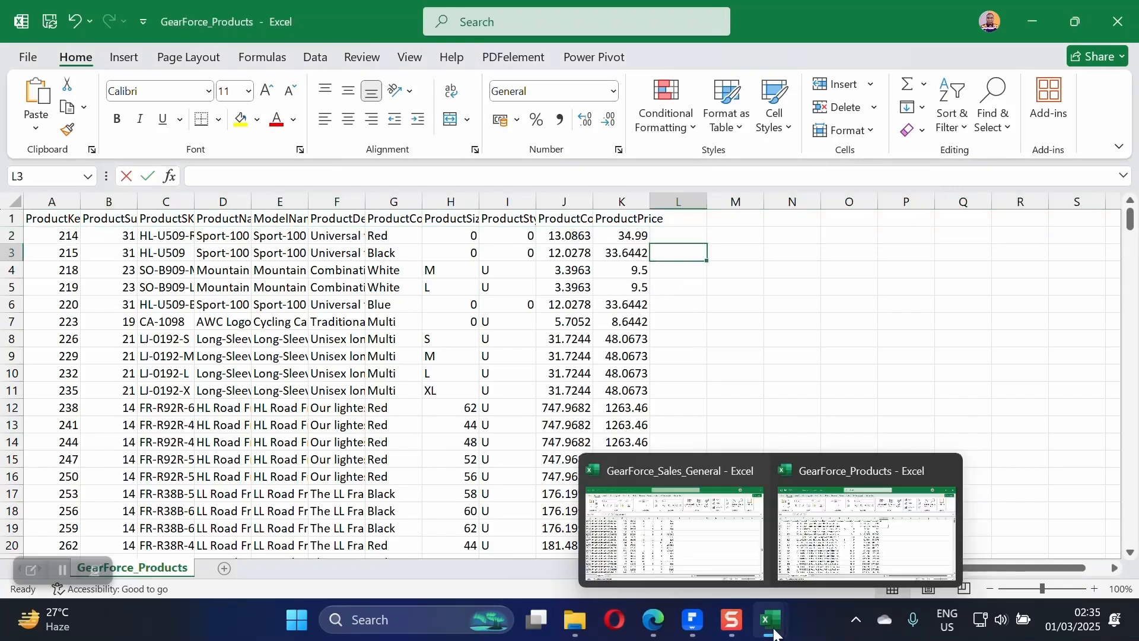
pyautogui.click(723, 551)
pyautogui.click(549, 336)
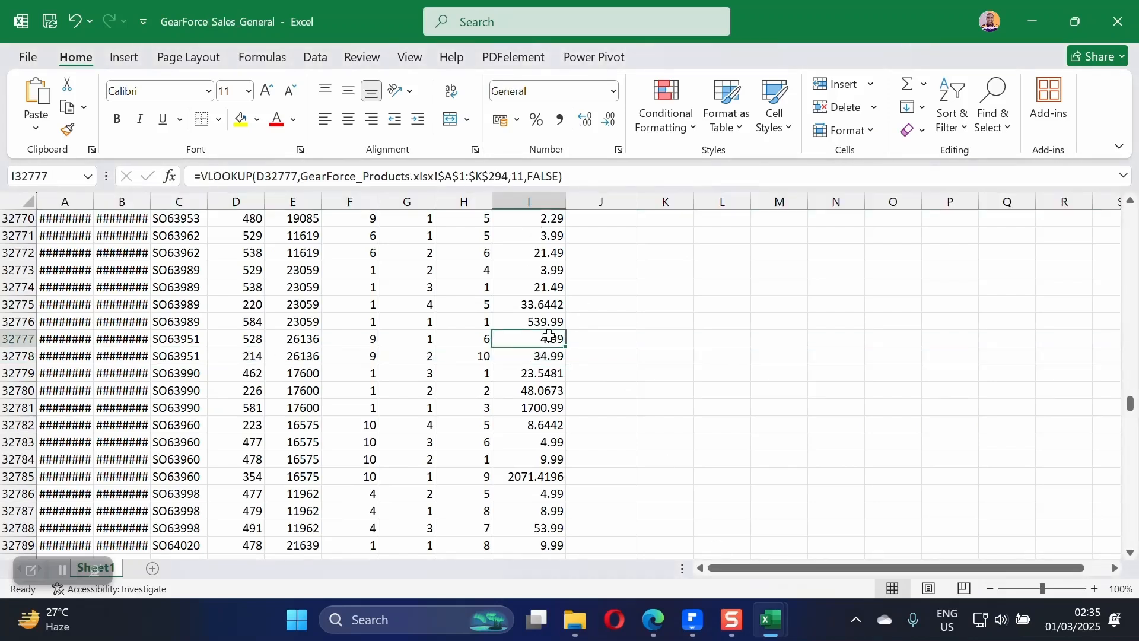
pyautogui.hotkey('ctrl', 'Up')
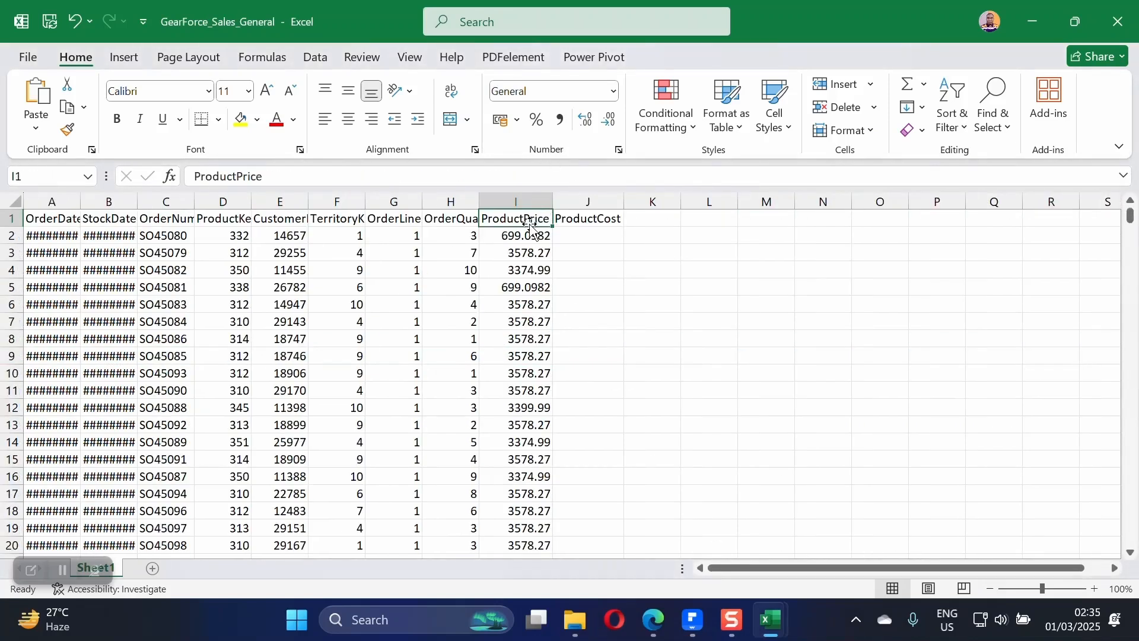
pyautogui.click(593, 235)
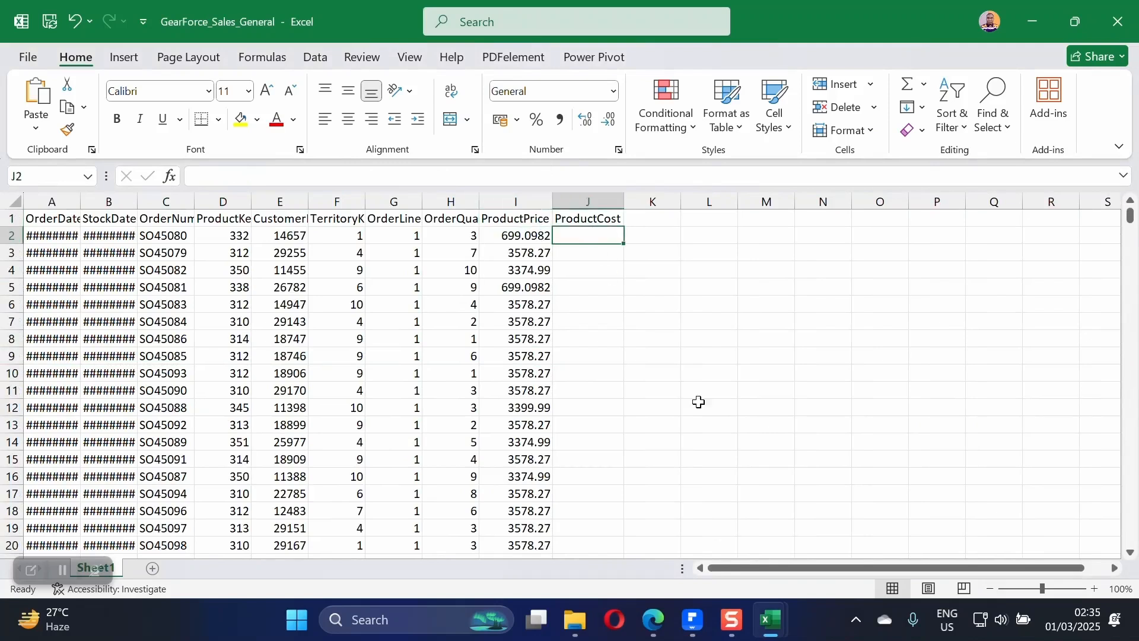
# - Check the columns in GearForce_Products and copy the ProductPrice formula from I2 of GearForce_Sales_General into ProductCost cell J2
pyautogui.moveTo(770, 617)
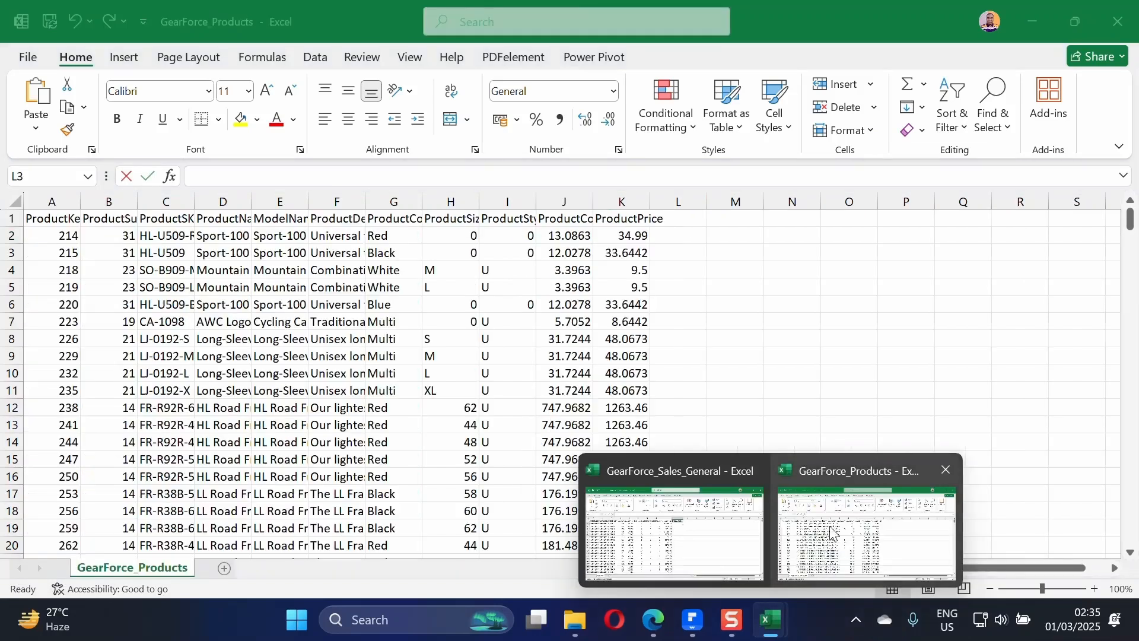
pyautogui.click(834, 534)
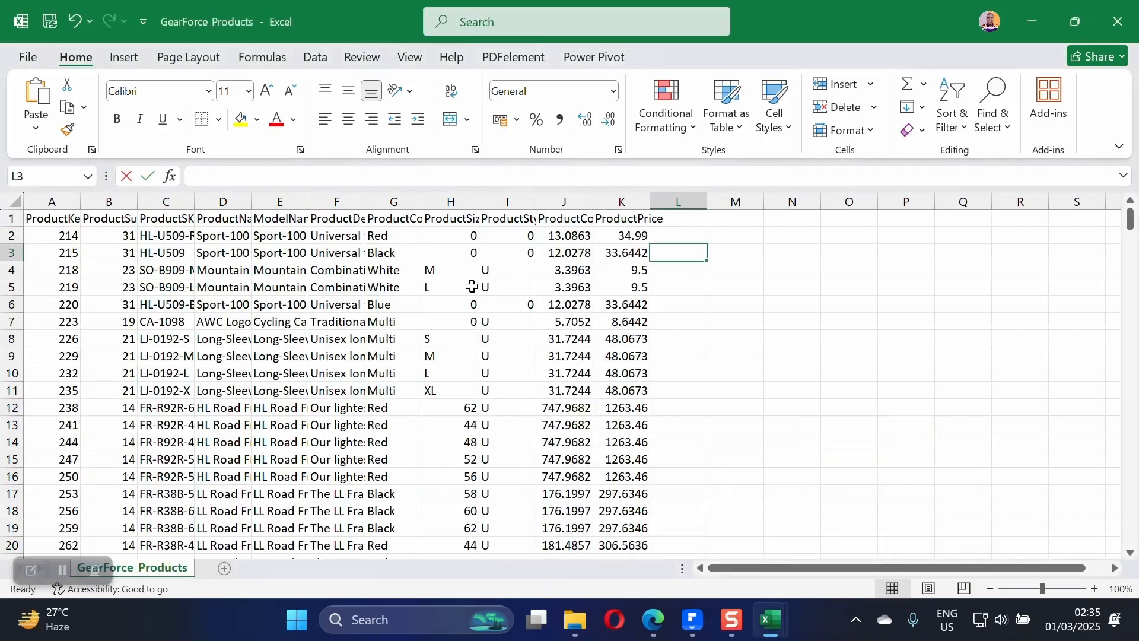
pyautogui.moveTo(764, 625)
pyautogui.click(707, 534)
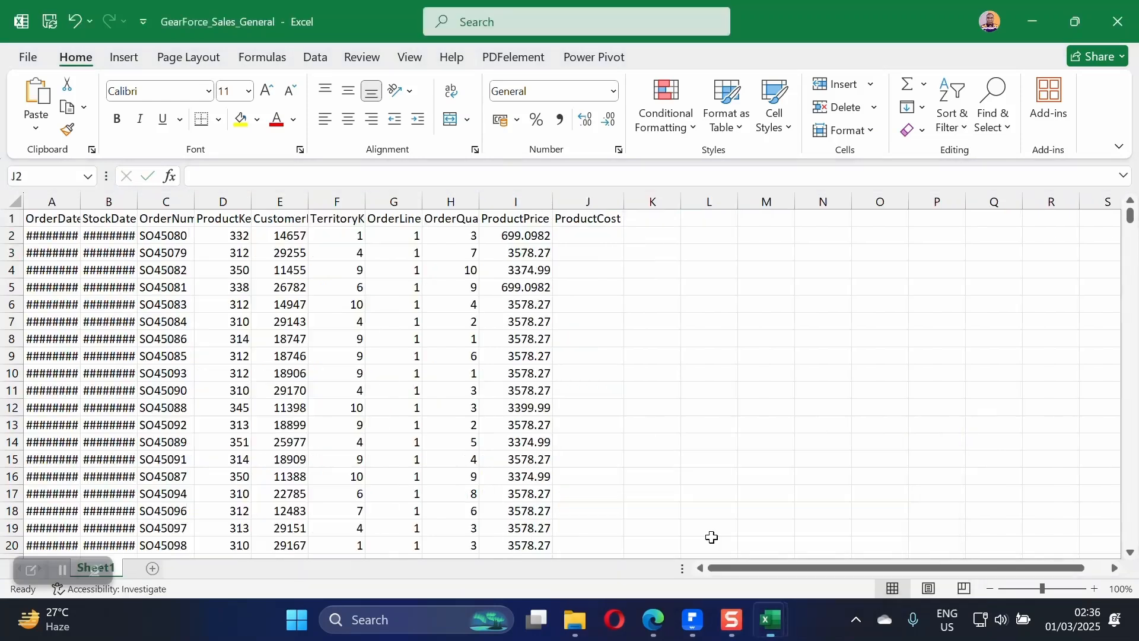
pyautogui.click(521, 237)
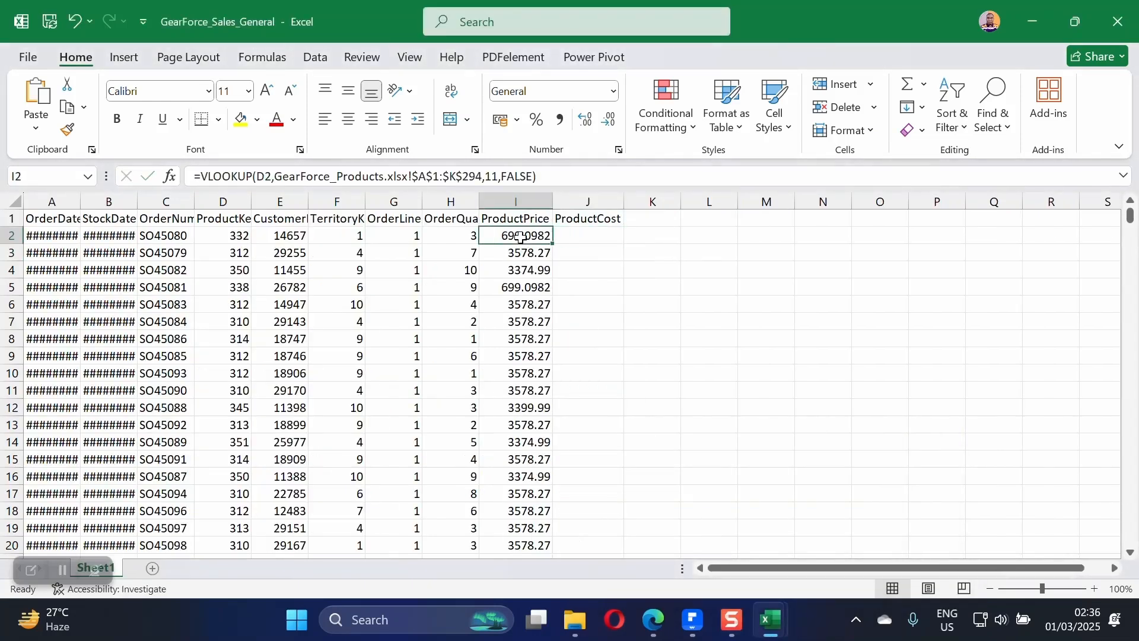
pyautogui.hotkey('ctrl', 'c')
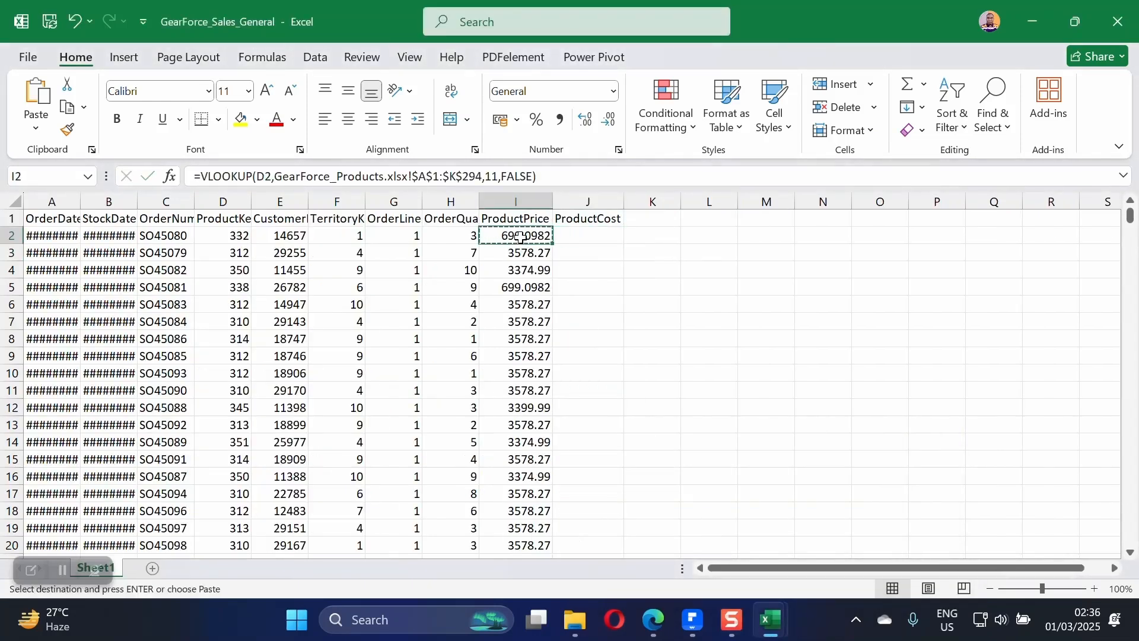
pyautogui.click(586, 238)
pyautogui.hotkey('ctrl', 'v')
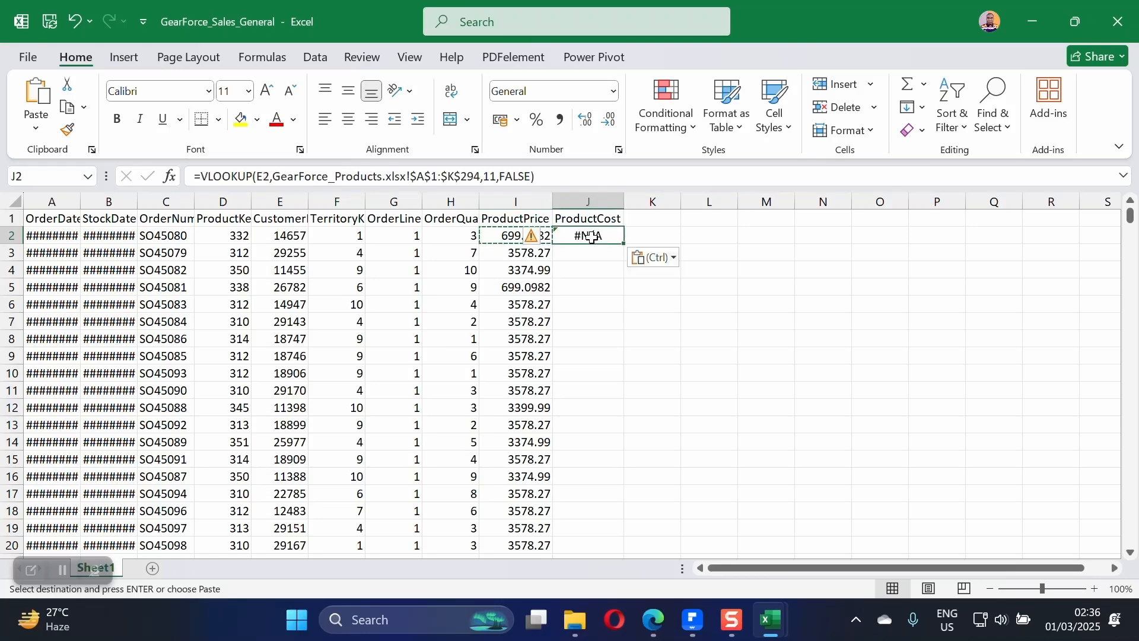
# - Edit the VLOOKUP in J2 to use D2 as the lookup value and 10 as the column index
pyautogui.doubleClick(593, 235)
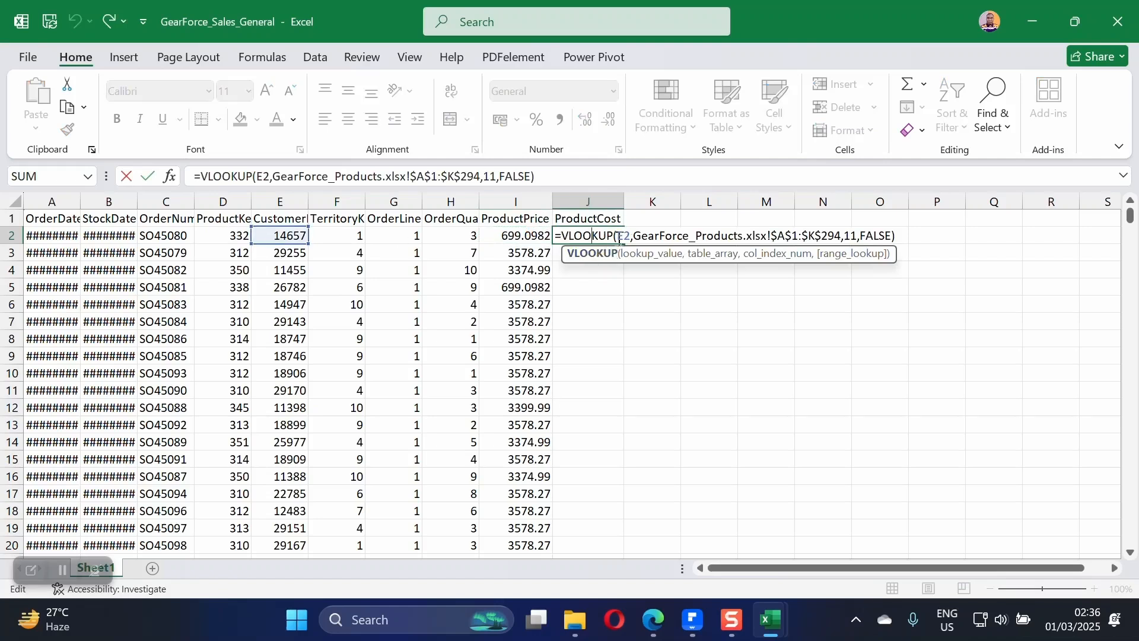
pyautogui.moveTo(622, 237); pyautogui.dragTo(631, 238)
pyautogui.press('BackSpace')
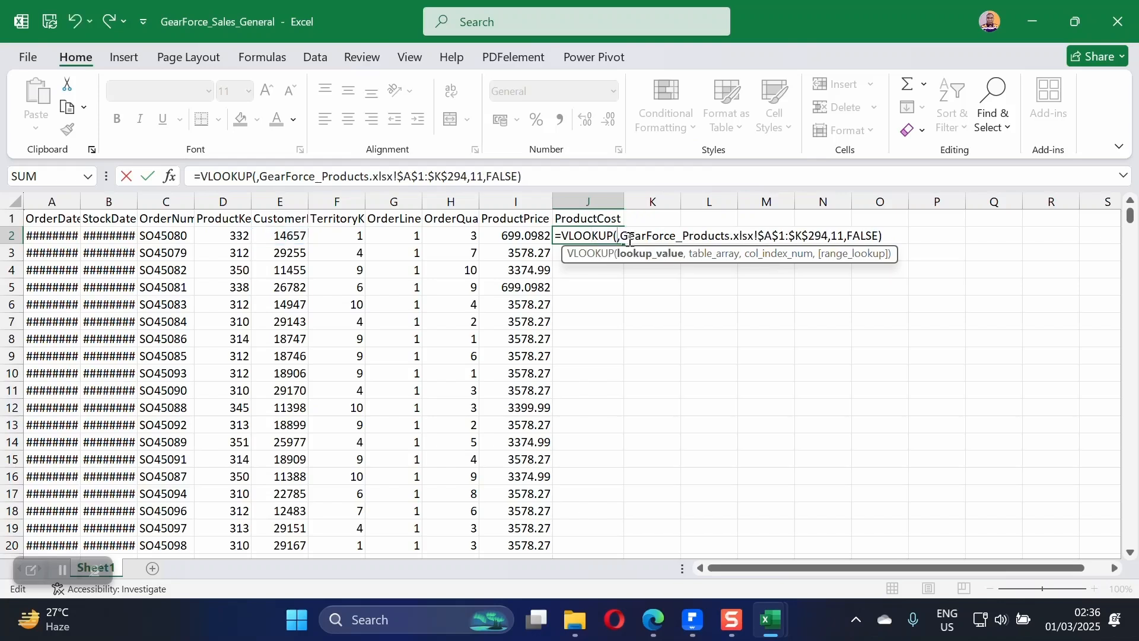
pyautogui.click(220, 237)
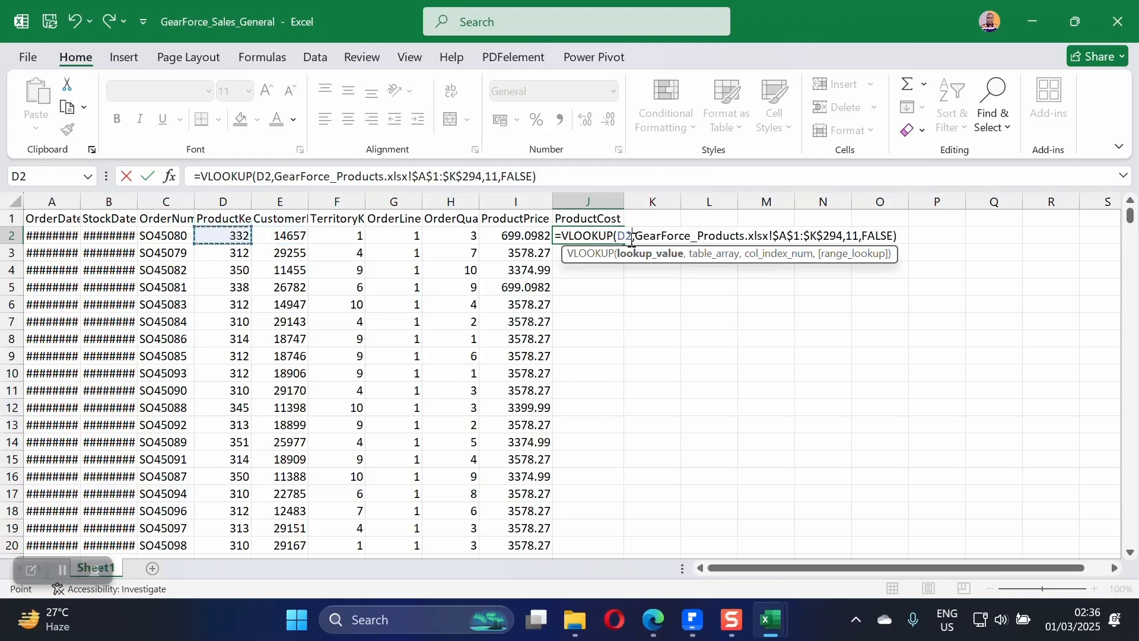
pyautogui.click(856, 236)
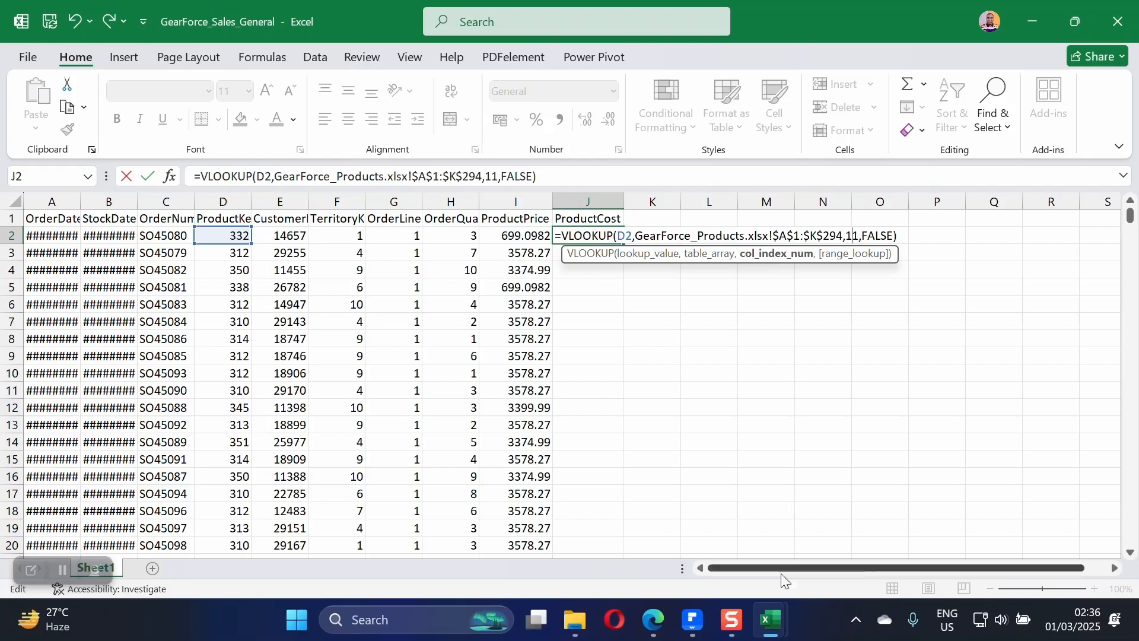
pyautogui.moveTo(771, 620)
pyautogui.moveTo(816, 514)
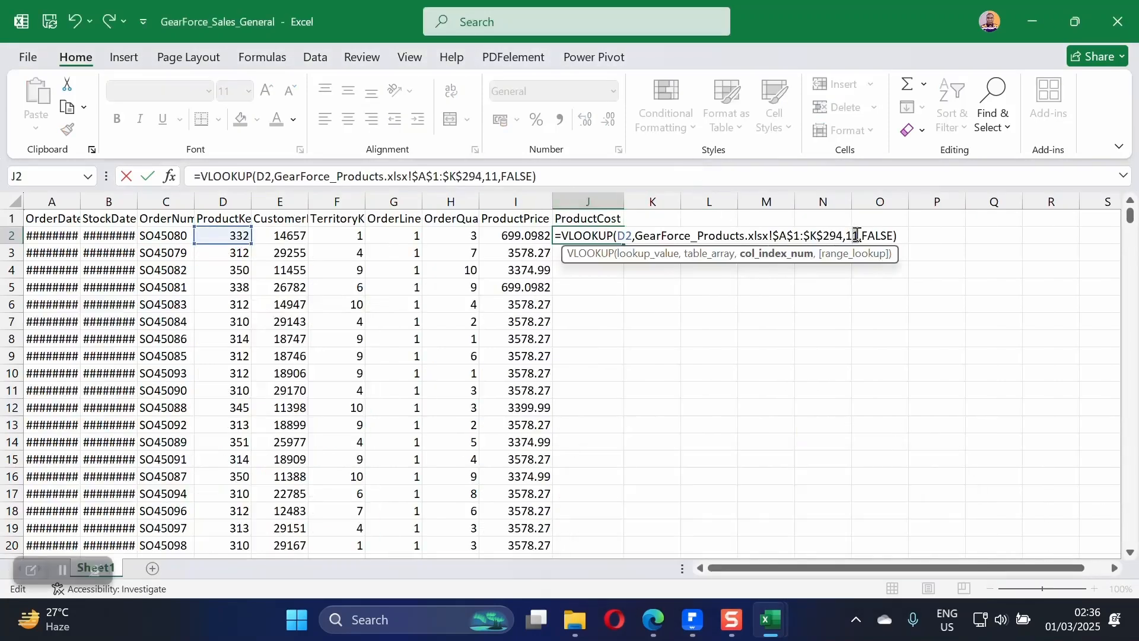
pyautogui.write('0')
pyautogui.press('Return')
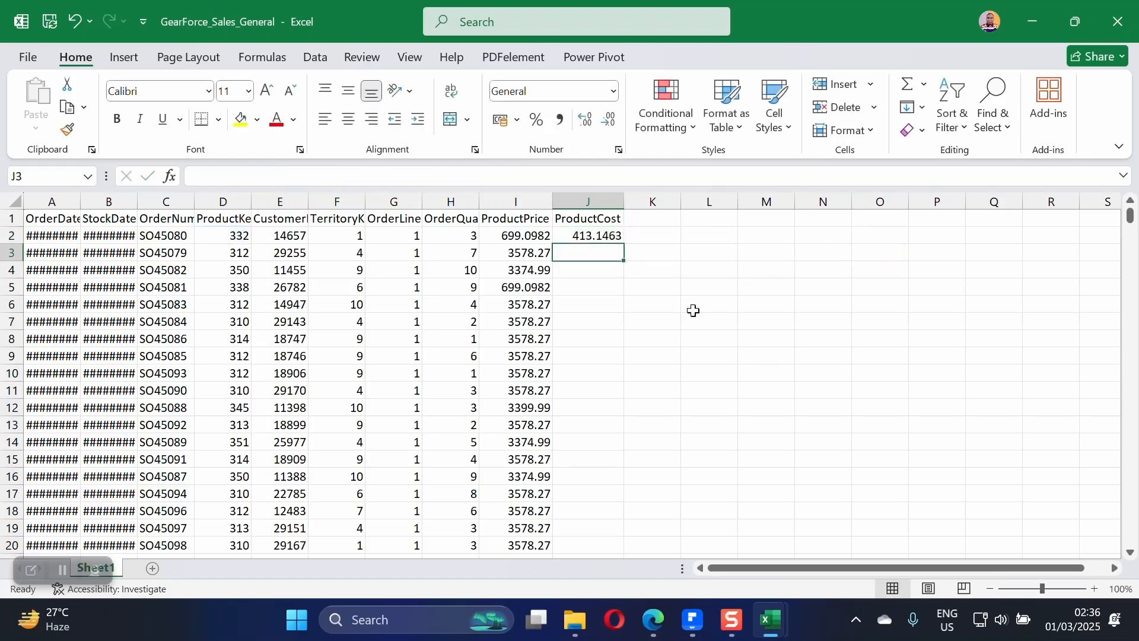
# - Review the formula in J2 and examine the ProductCost column J in the GearForce_Products workbook
pyautogui.click(615, 236)
pyautogui.moveTo(774, 621)
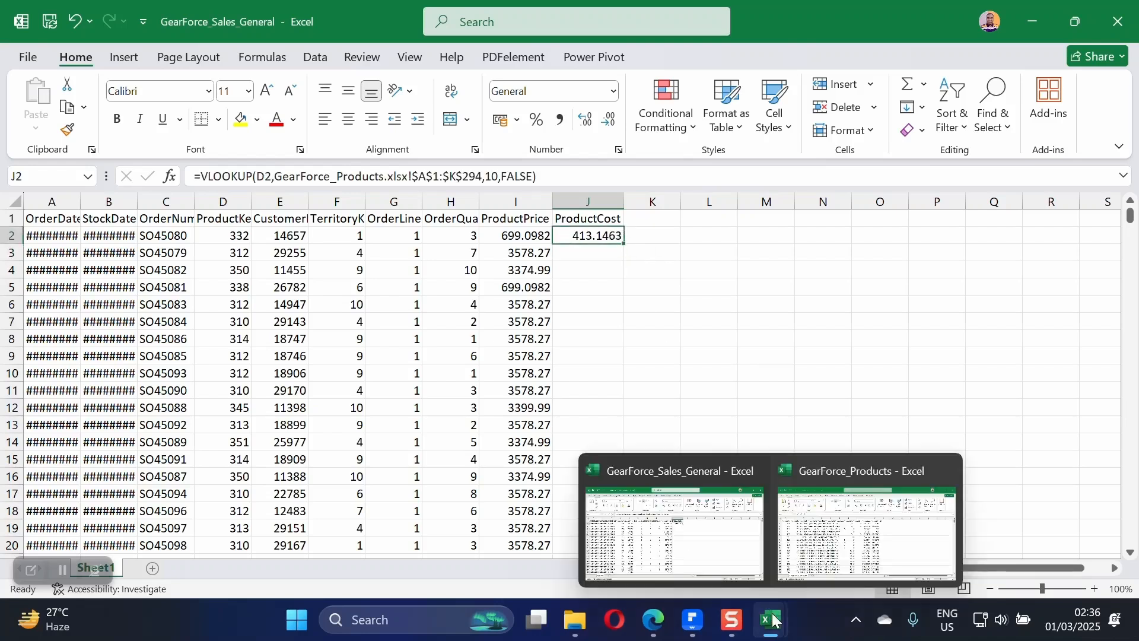
pyautogui.click(863, 517)
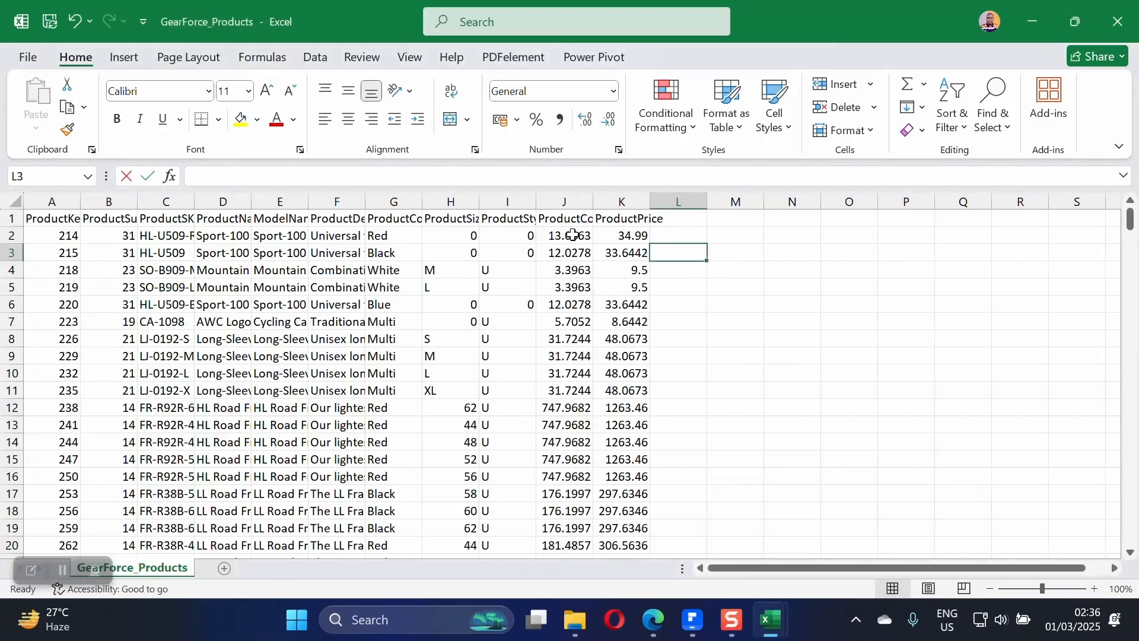
pyautogui.click(613, 235)
pyautogui.click(580, 235)
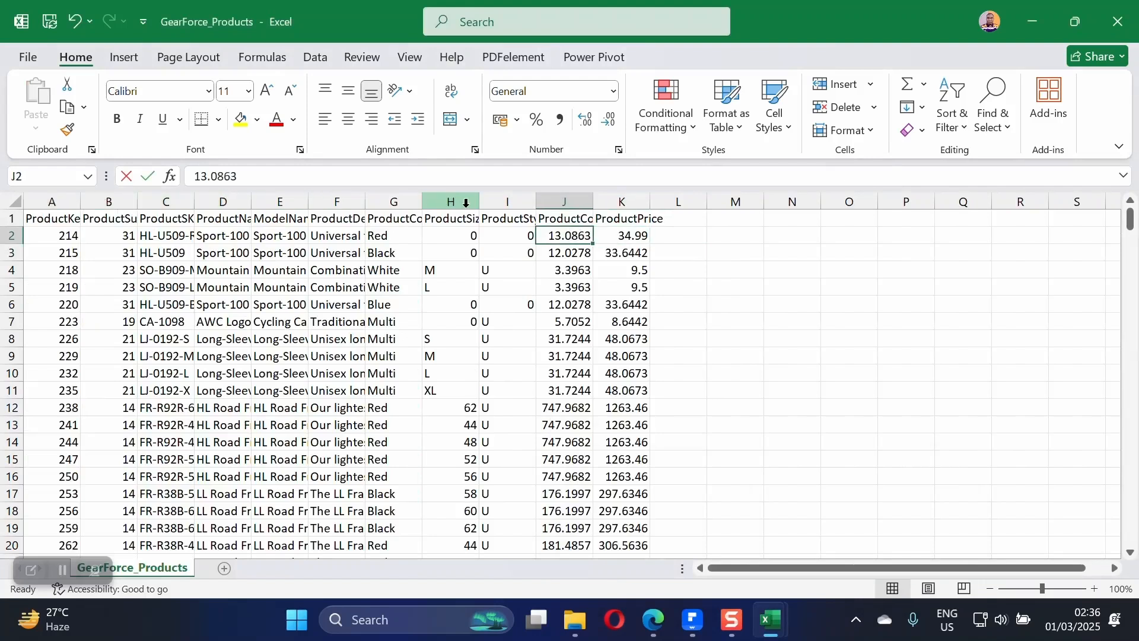
pyautogui.click(562, 202)
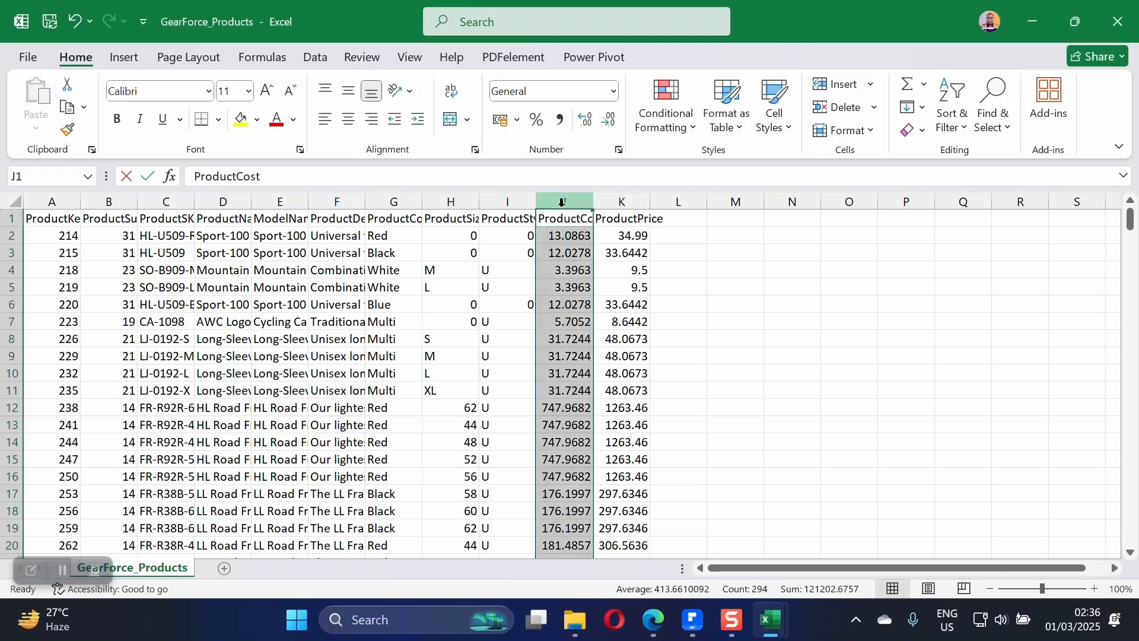
pyautogui.click(570, 252)
pyautogui.click(571, 236)
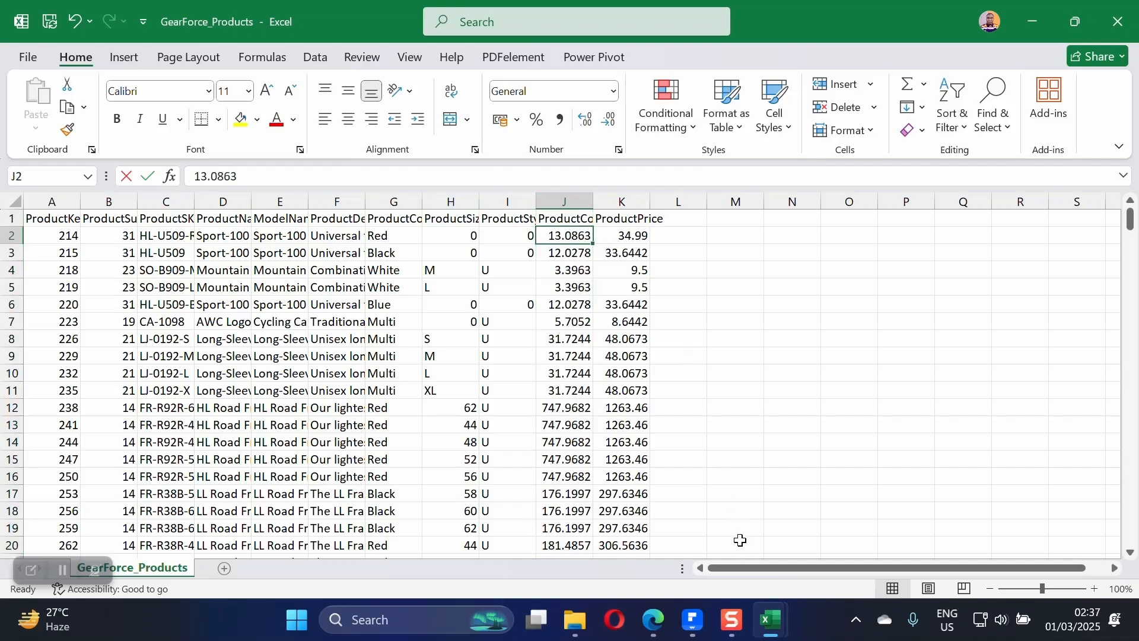
# - Look through the ProductKey column in GearForce_Sales_General and copy the key value from cell D2
pyautogui.moveTo(776, 616)
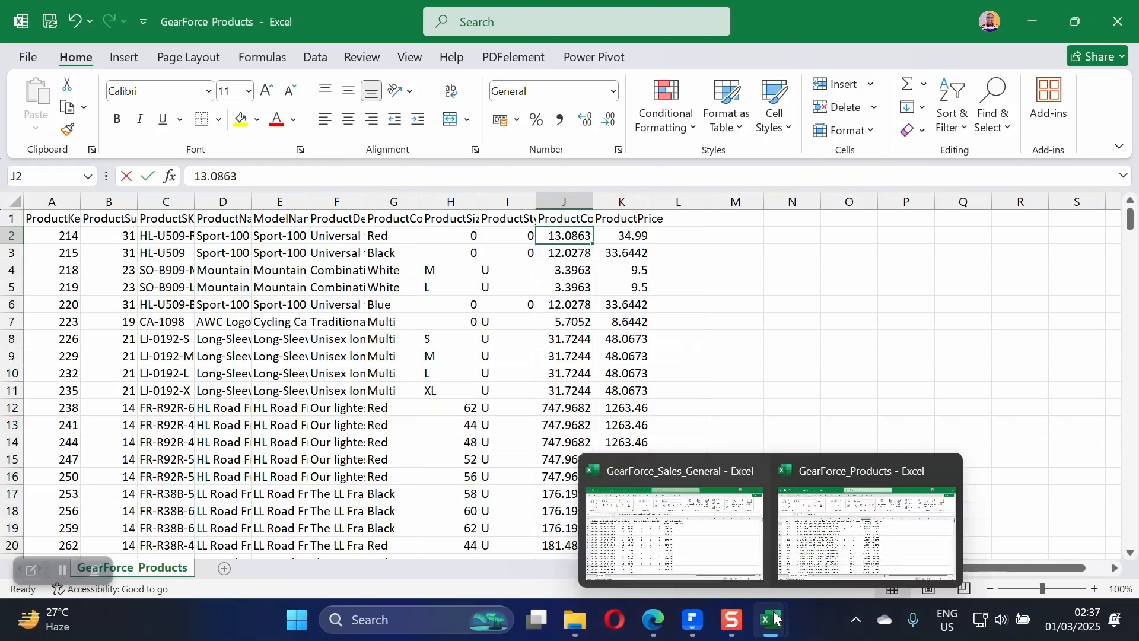
pyautogui.click(732, 548)
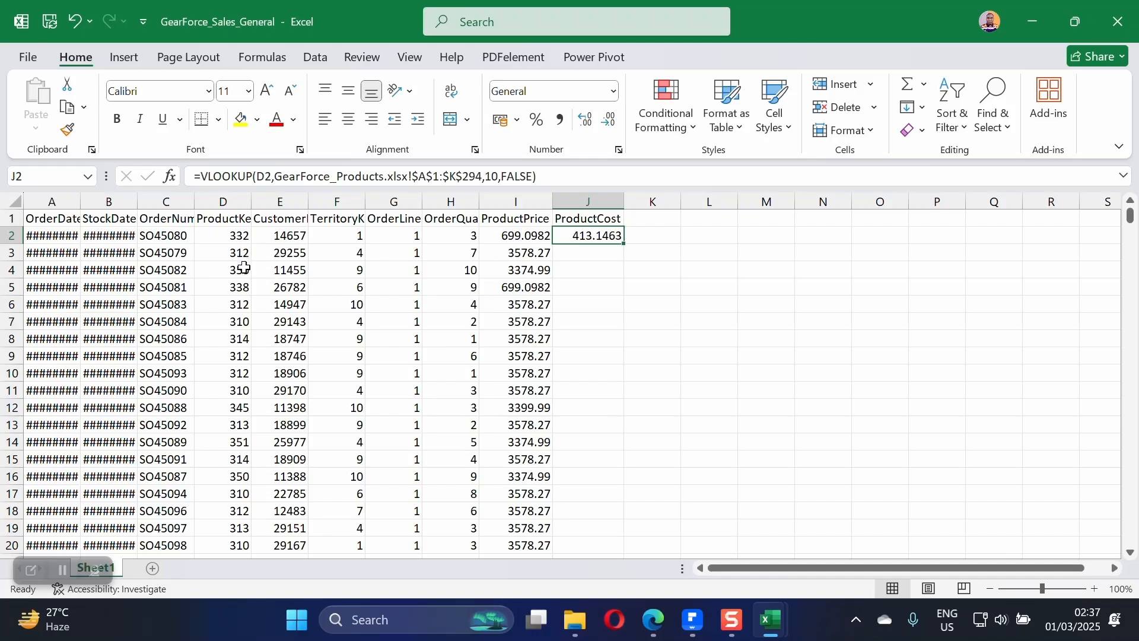
pyautogui.scroll(-2, 233, 399)
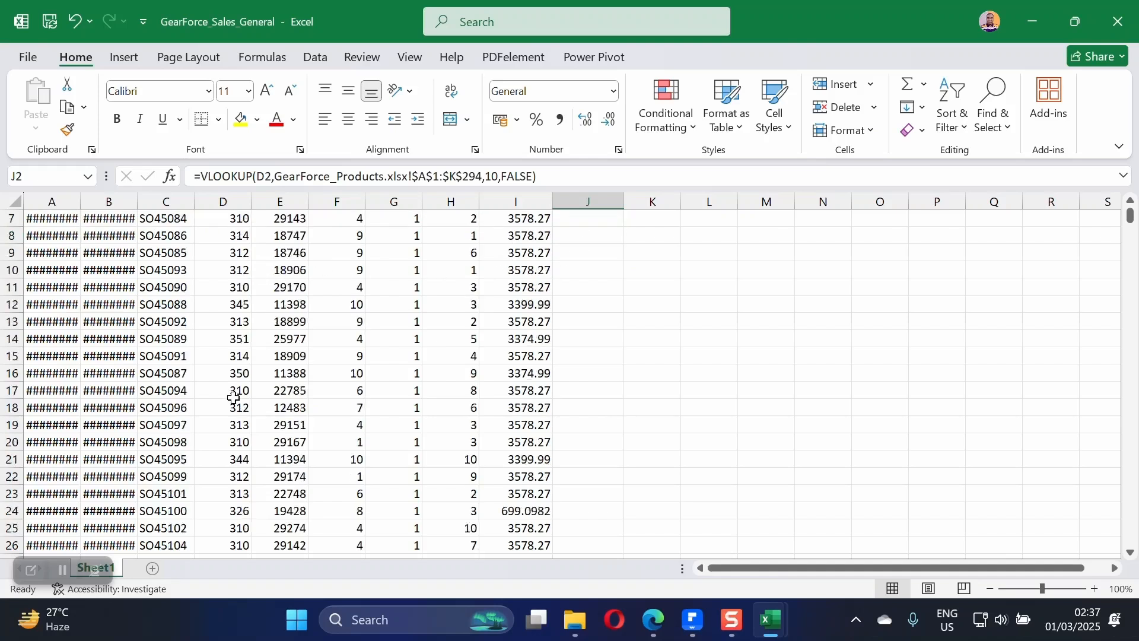
pyautogui.scroll(-9, 233, 399)
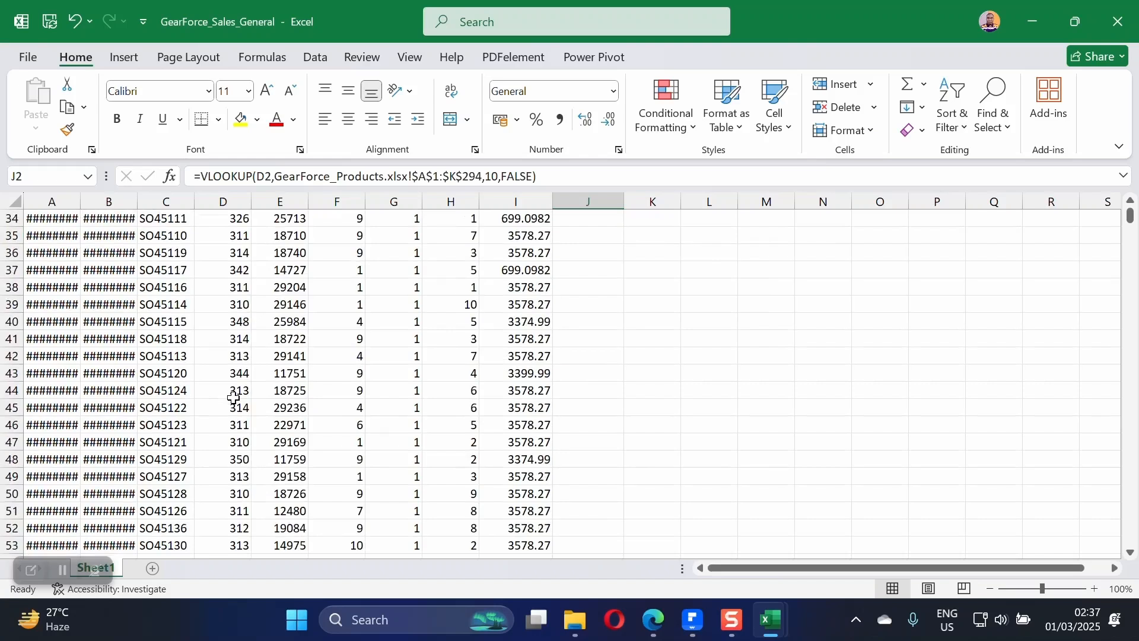
pyautogui.scroll(11, 233, 398)
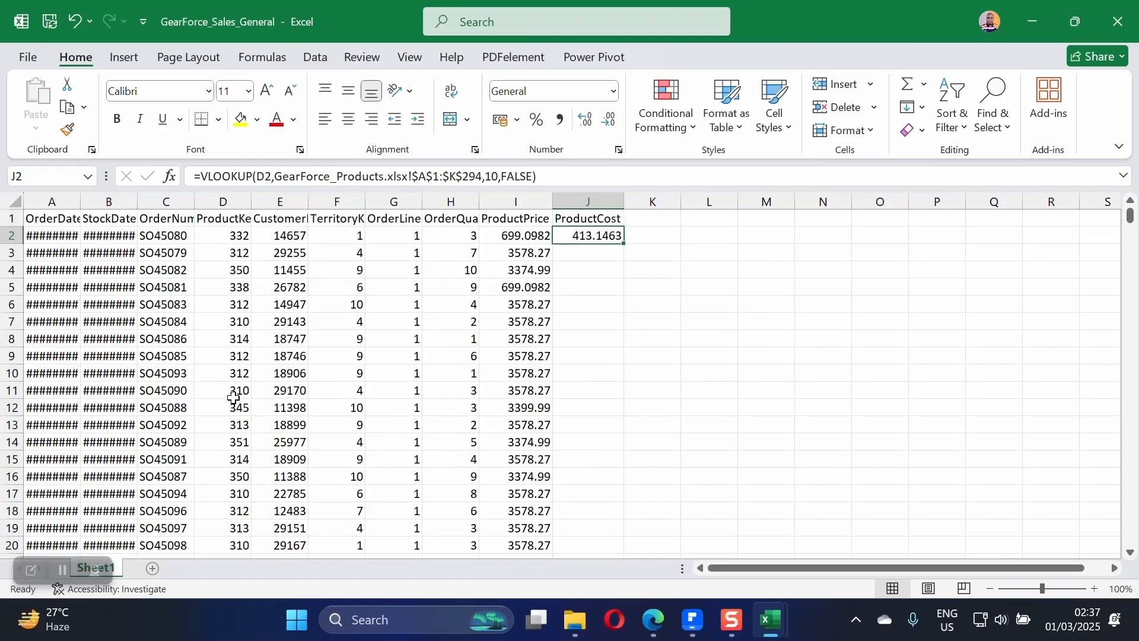
pyautogui.click(240, 237)
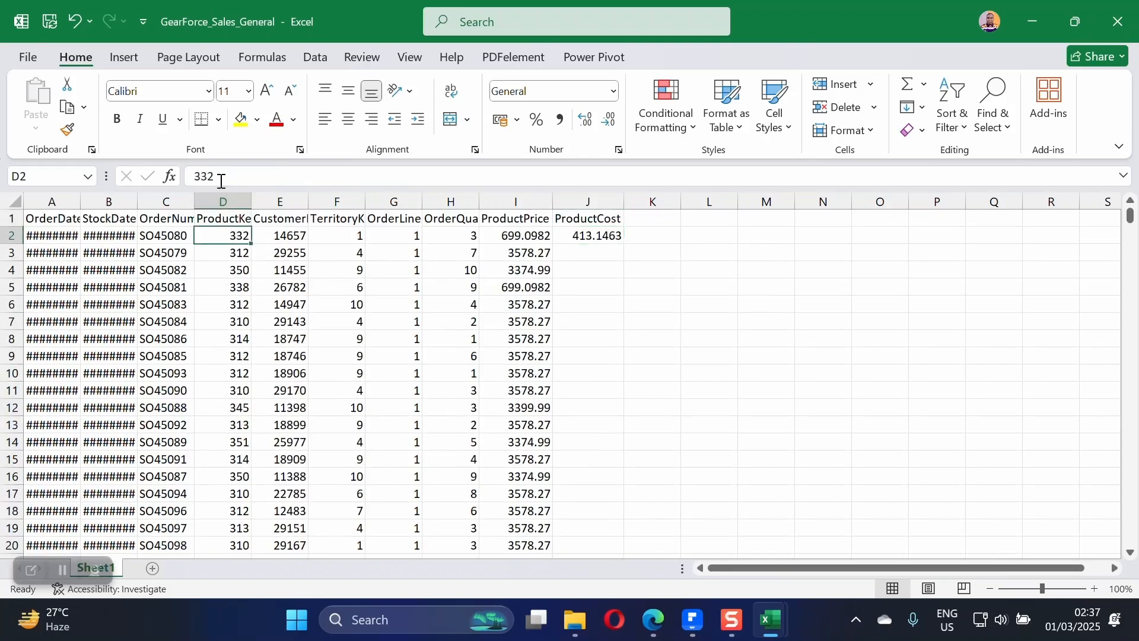
pyautogui.moveTo(221, 178); pyautogui.dragTo(195, 178)
pyautogui.rightClick(201, 178)
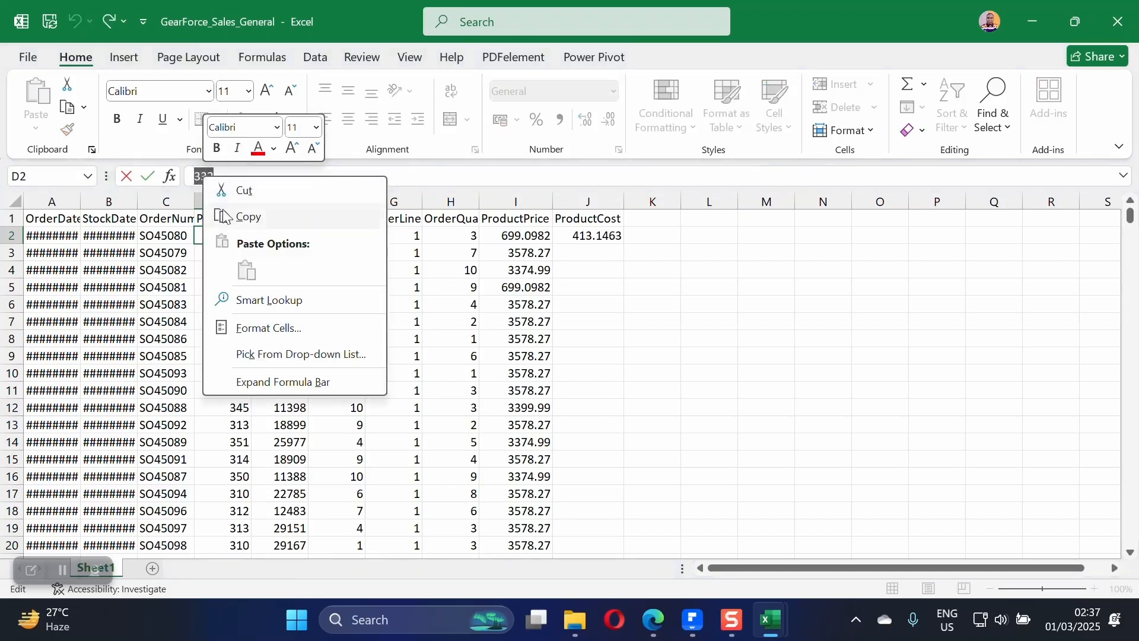
pyautogui.click(225, 216)
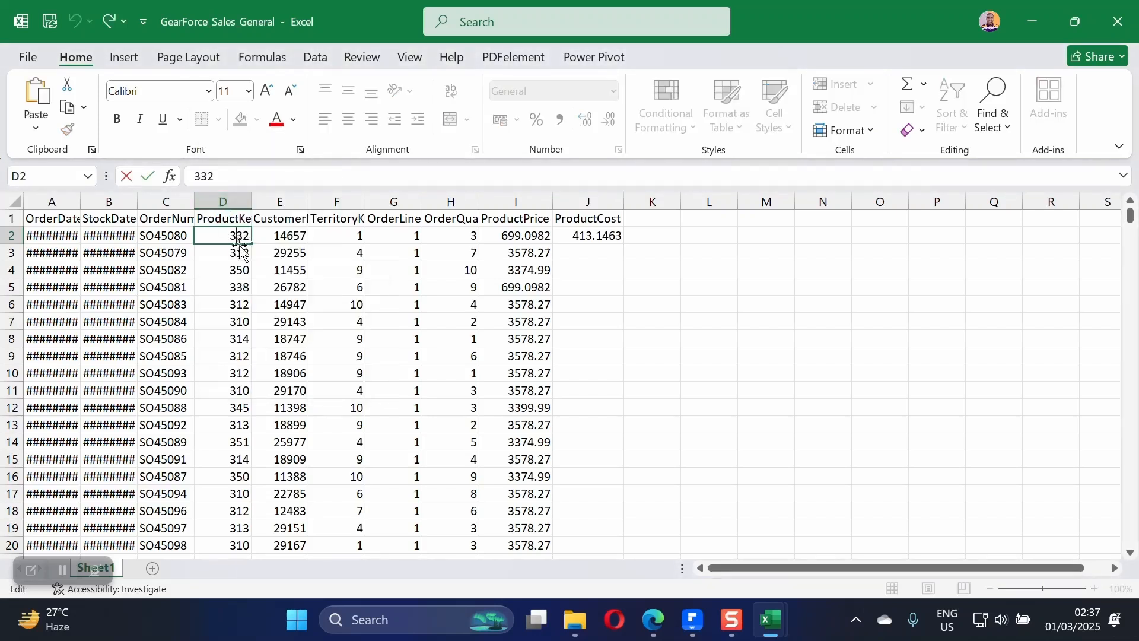
pyautogui.press('Return')
# - Search the GearForce_Products workbook for product key 332 and select the whole row of the matching product
pyautogui.moveTo(770, 620)
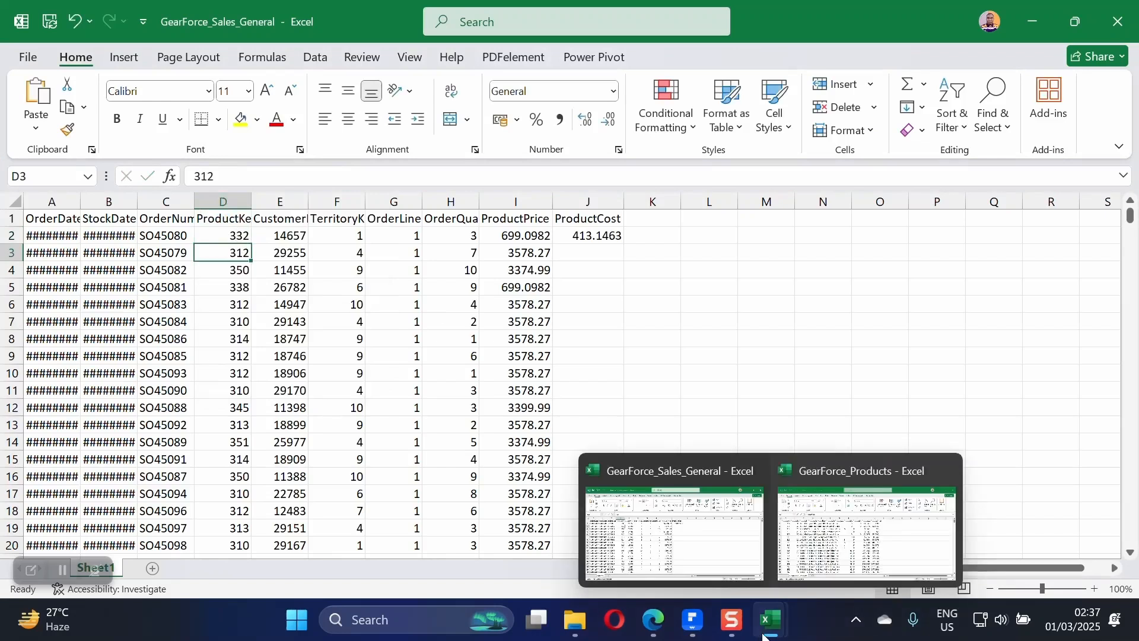
pyautogui.click(858, 543)
pyautogui.hotkey('ctrl', 'f')
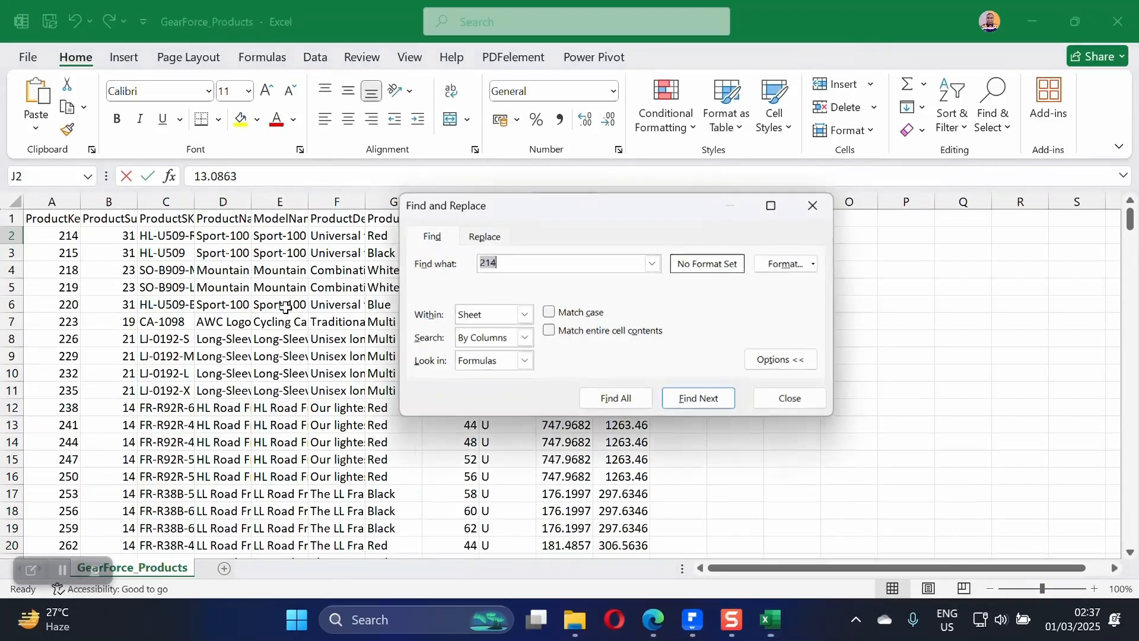
pyautogui.write('332')
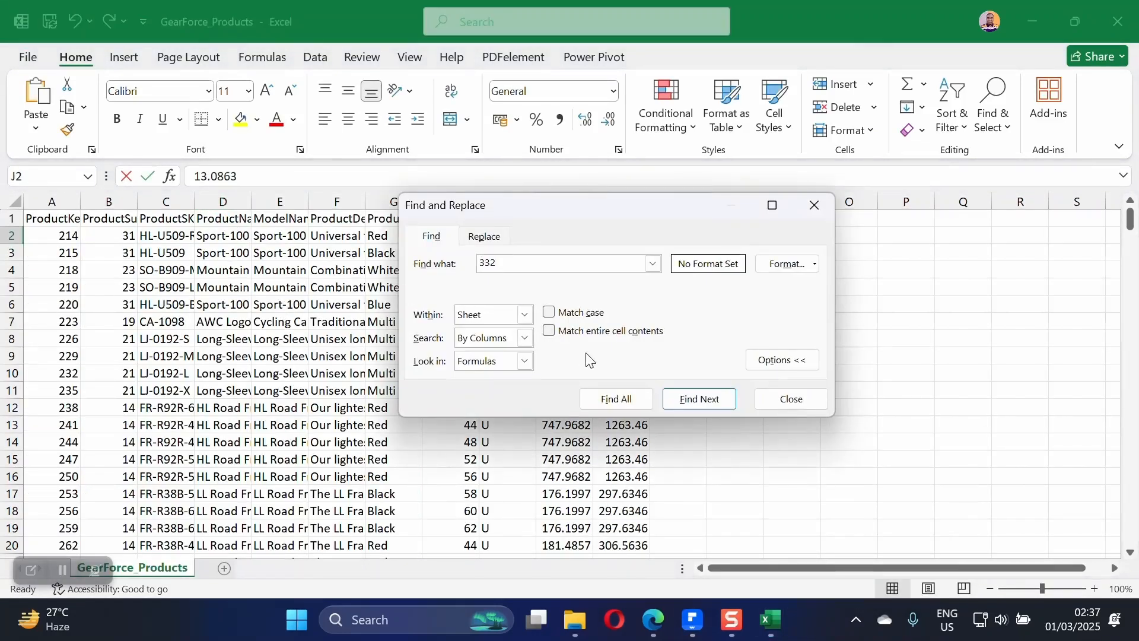
pyautogui.click(722, 405)
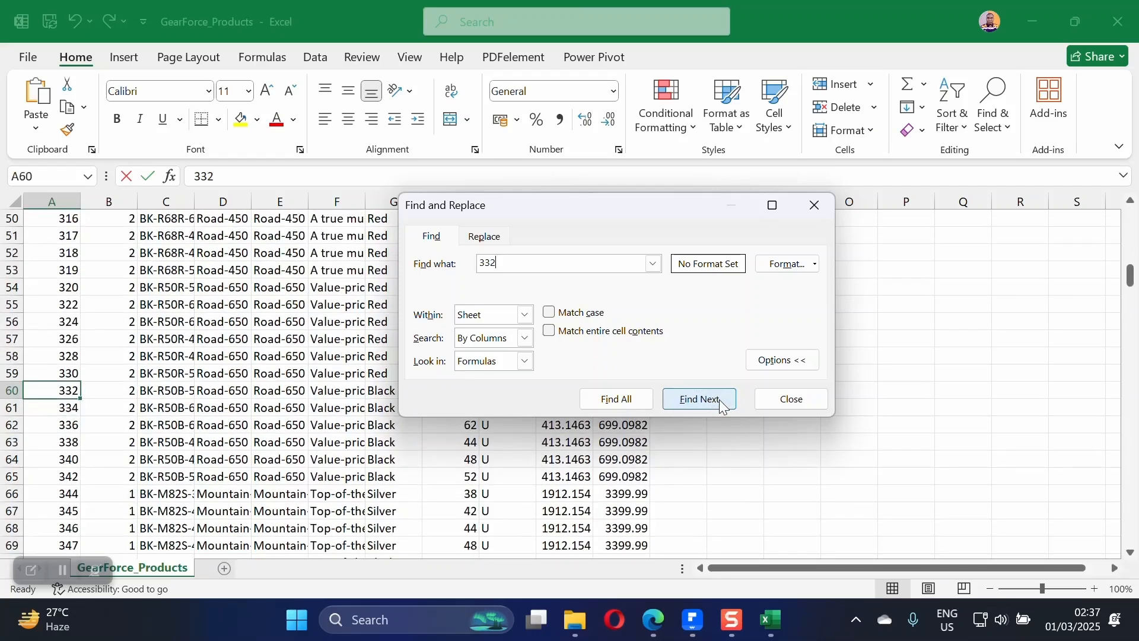
pyautogui.click(791, 399)
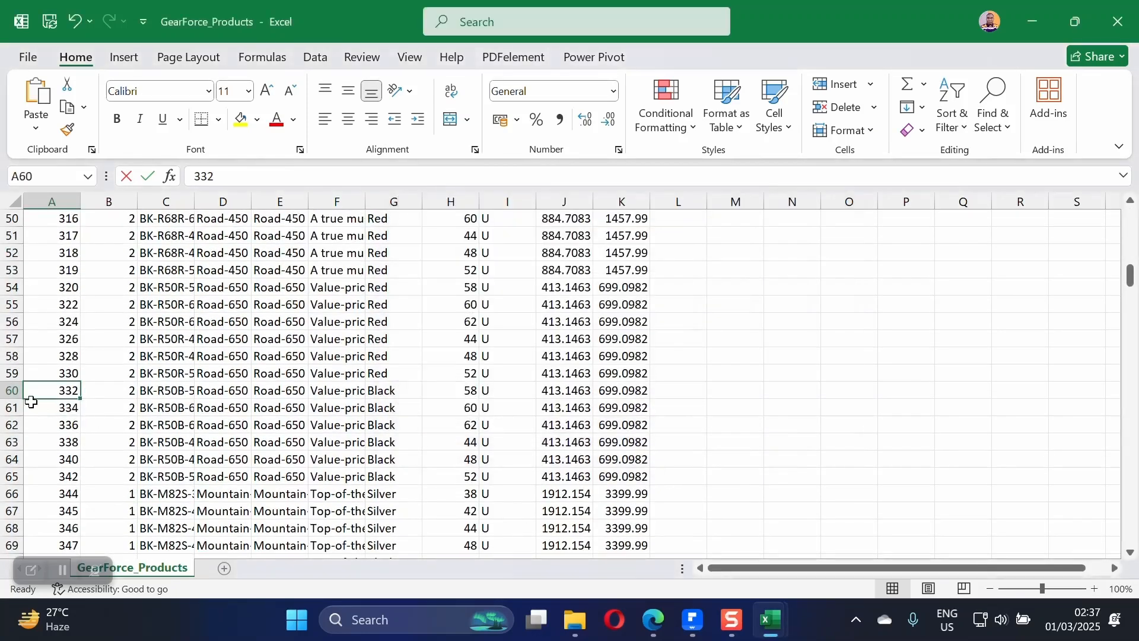
pyautogui.click(10, 391)
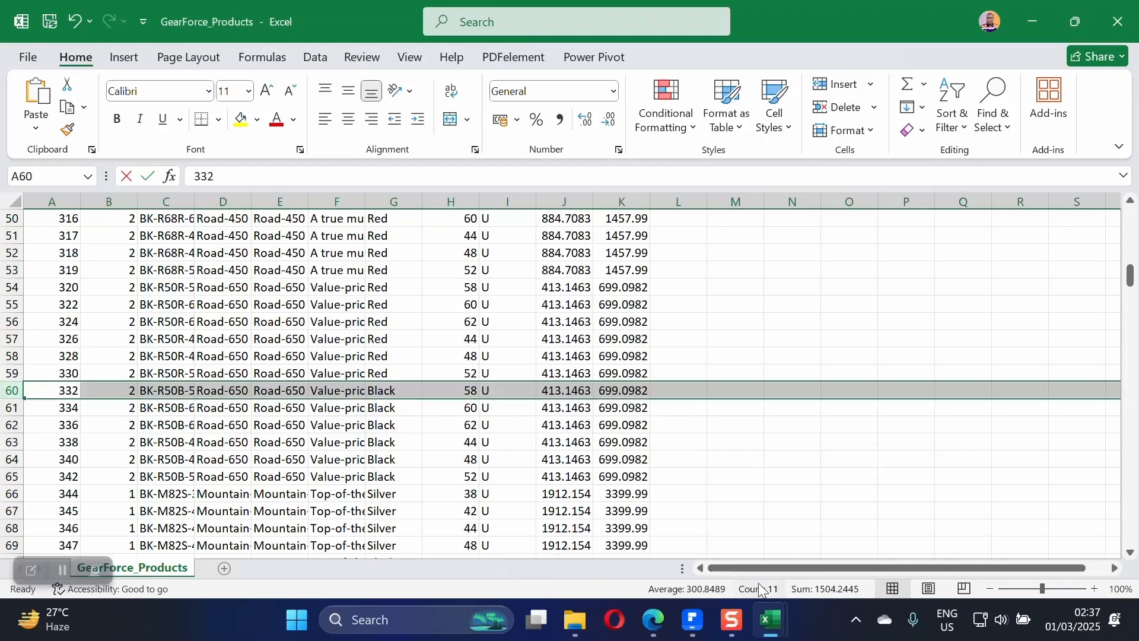
# - Compare the looked-up price and cost in row 2 of GearForce_Sales_General with the row for product 332 in GearForce_Products
pyautogui.moveTo(770, 620)
pyautogui.click(653, 505)
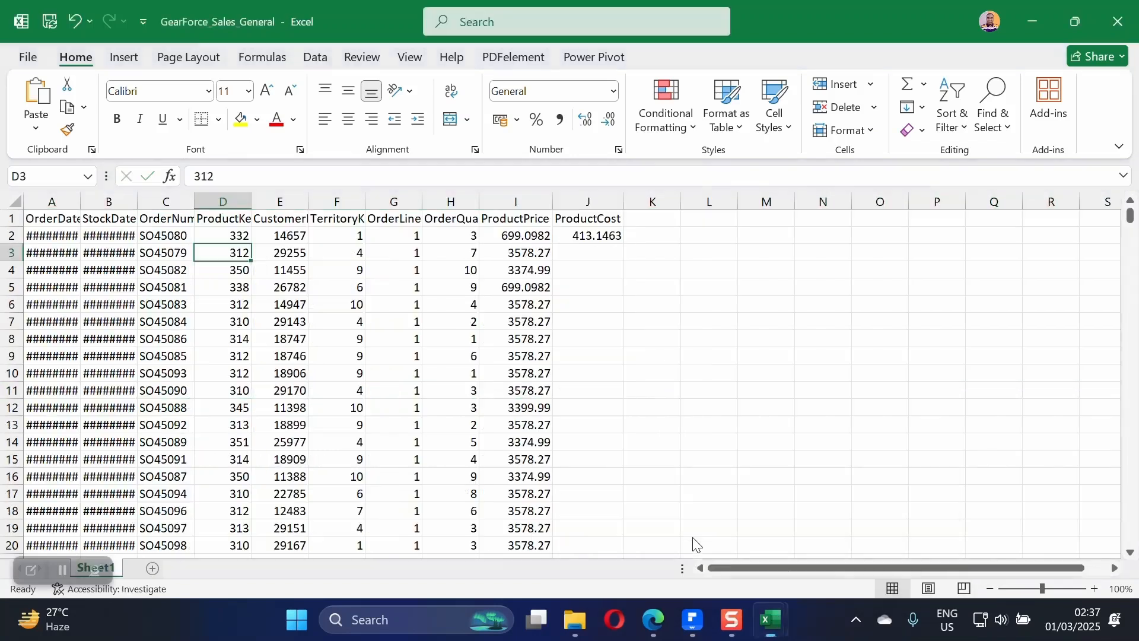
pyautogui.click(525, 235)
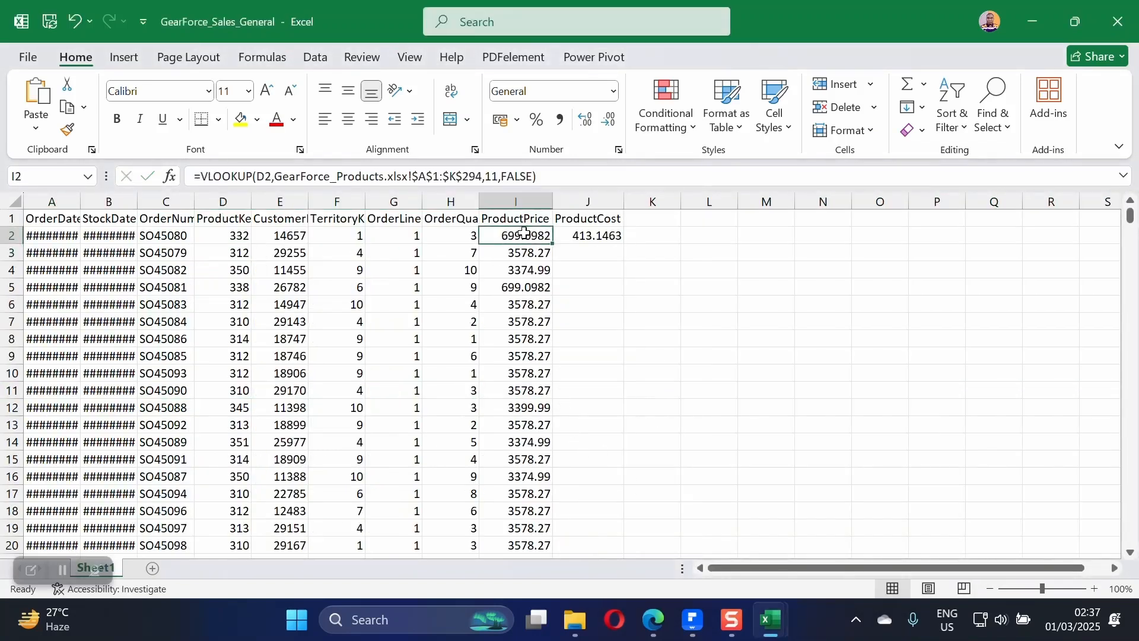
pyautogui.moveTo(768, 619)
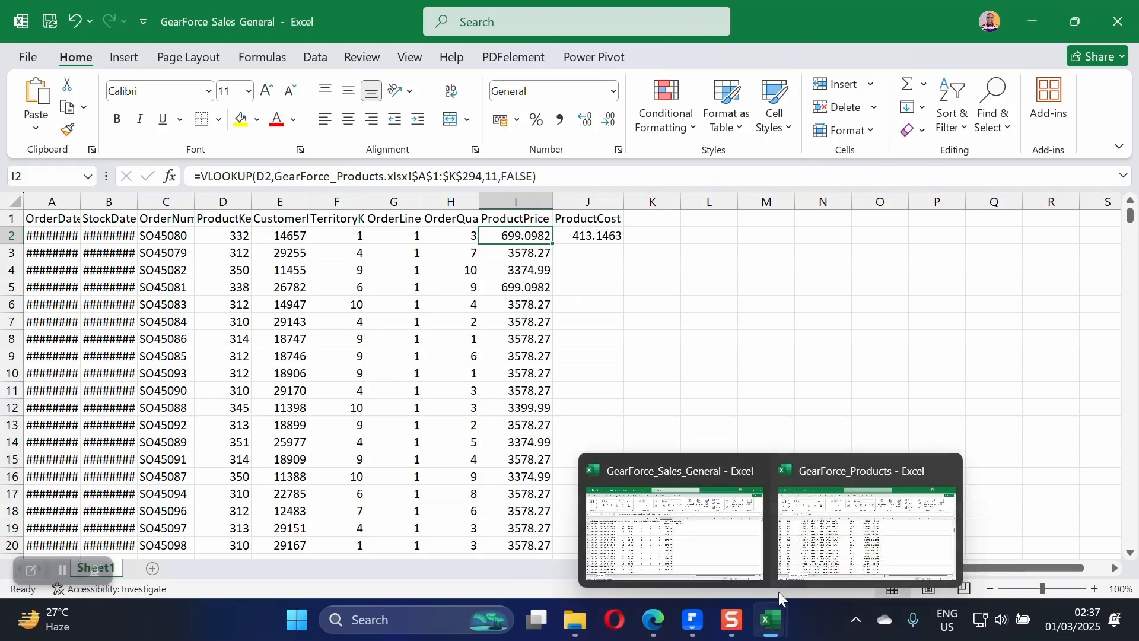
pyautogui.click(827, 543)
pyautogui.click(566, 390)
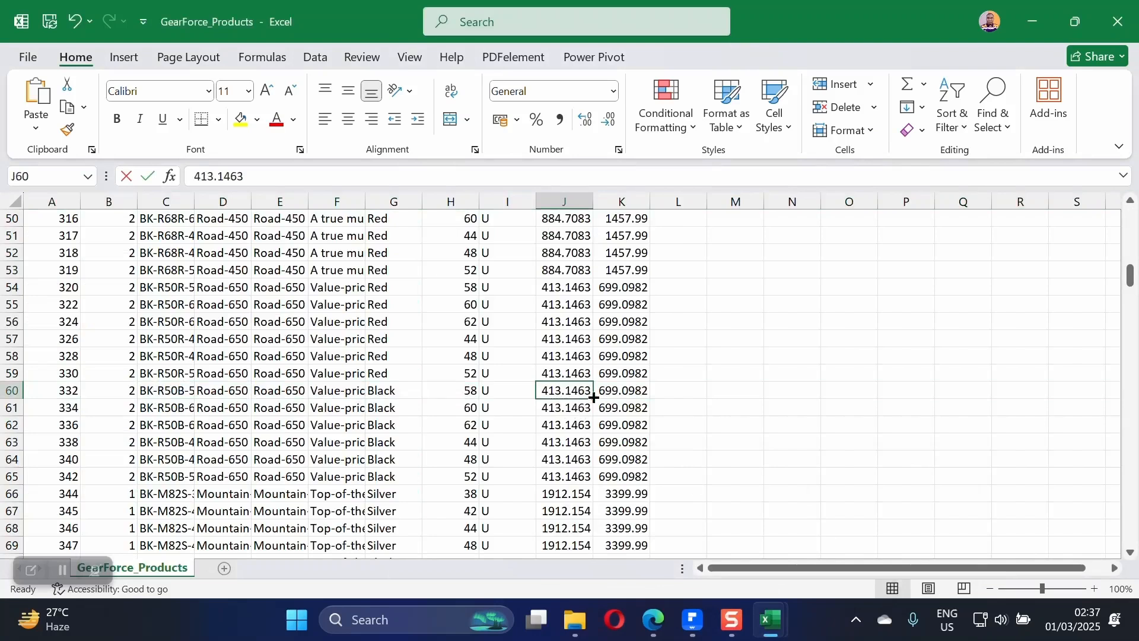
pyautogui.moveTo(785, 632)
pyautogui.click(662, 469)
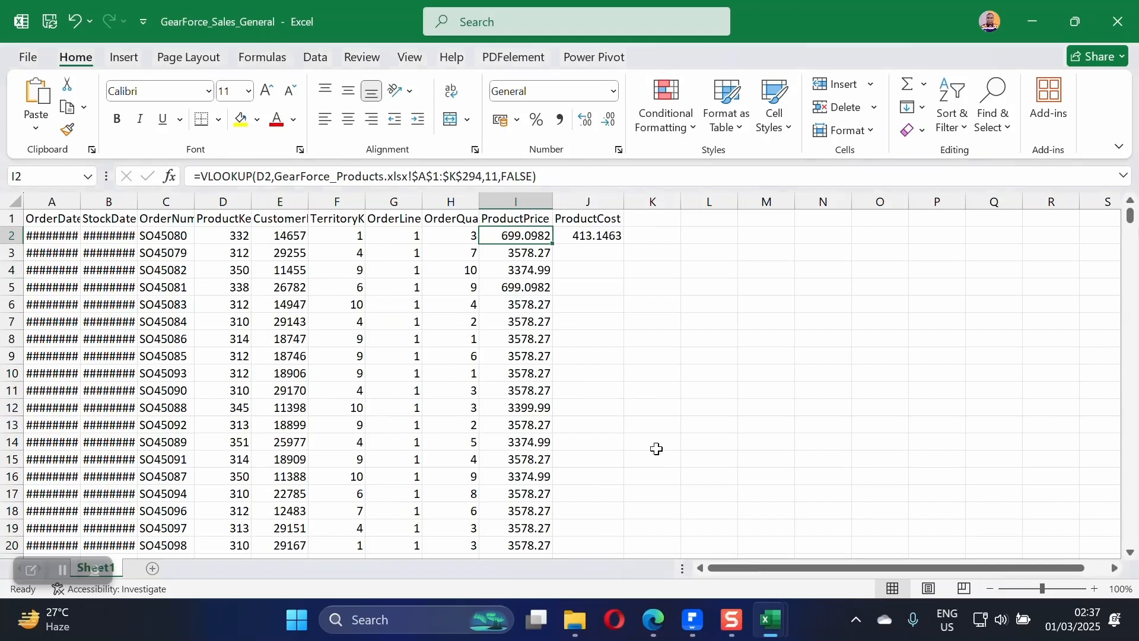
# - Fill the J2 VLOOKUP formula down the ProductCost column and check the results through to the last data row
pyautogui.click(567, 236)
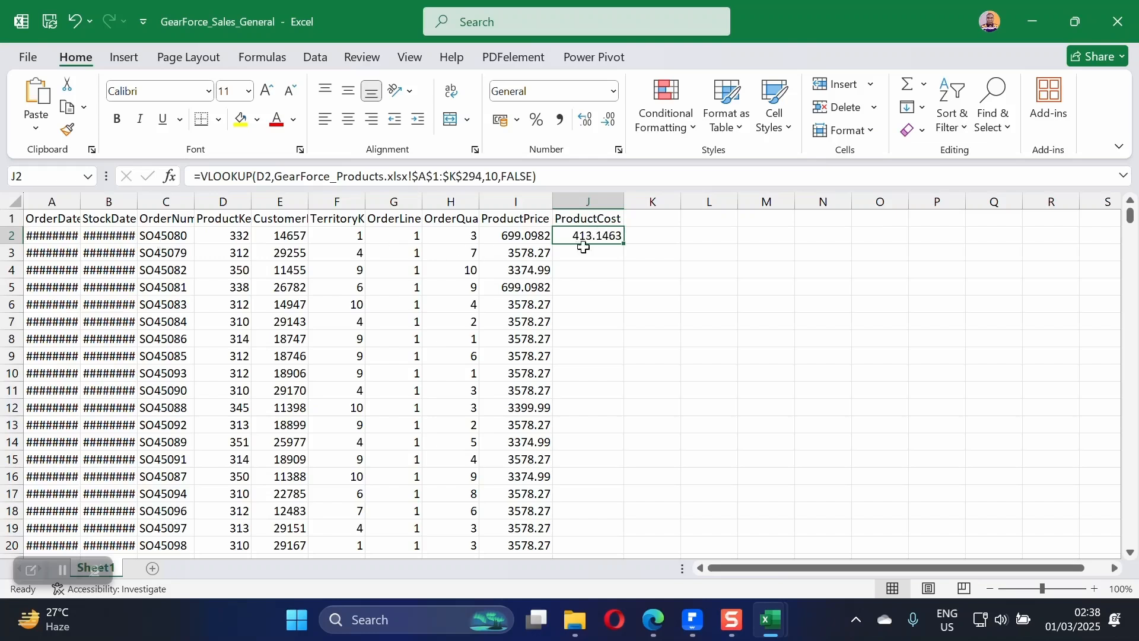
pyautogui.doubleClick(625, 248)
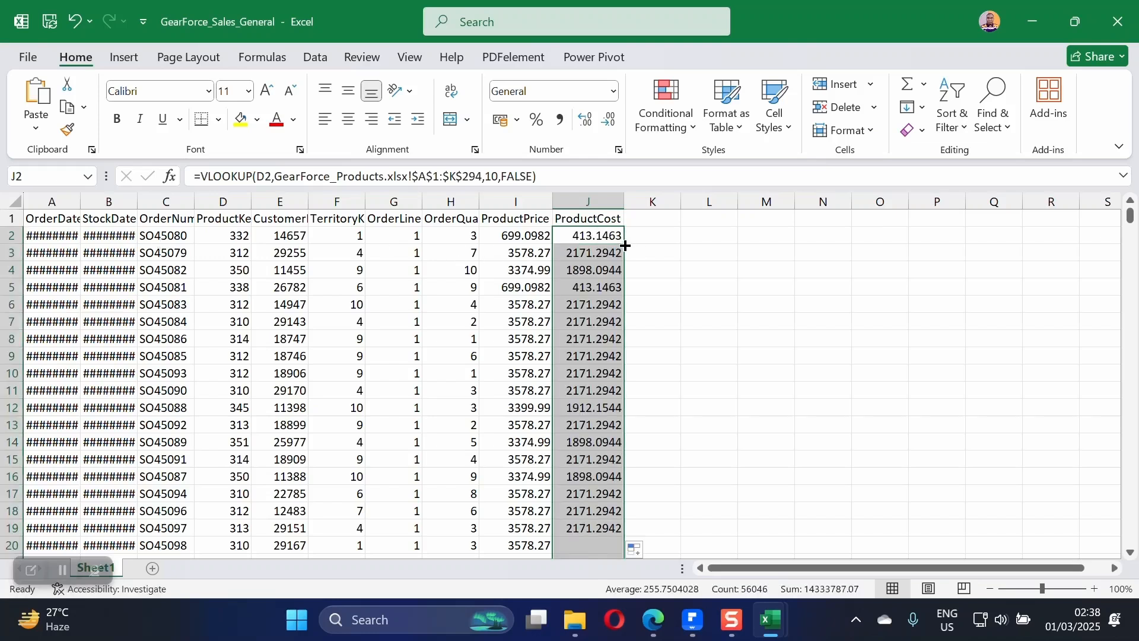
pyautogui.click(599, 274)
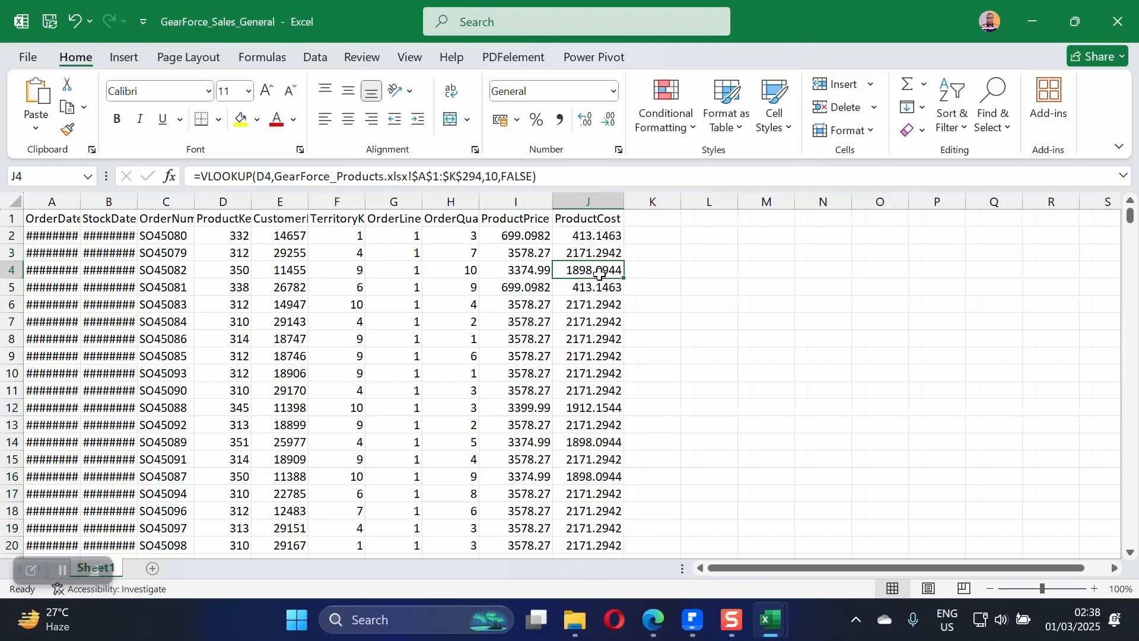
pyautogui.hotkey('ctrl', 'Down')
pyautogui.scroll(-3, 600, 275)
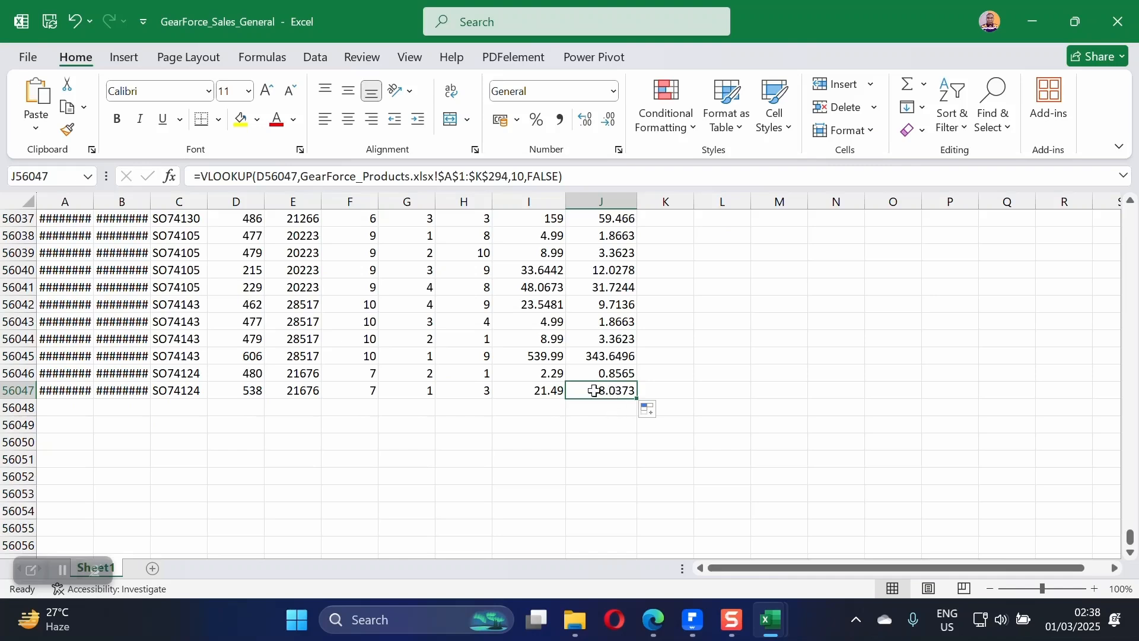
pyautogui.scroll(5, 313, 362)
pyautogui.scroll(20, 312, 362)
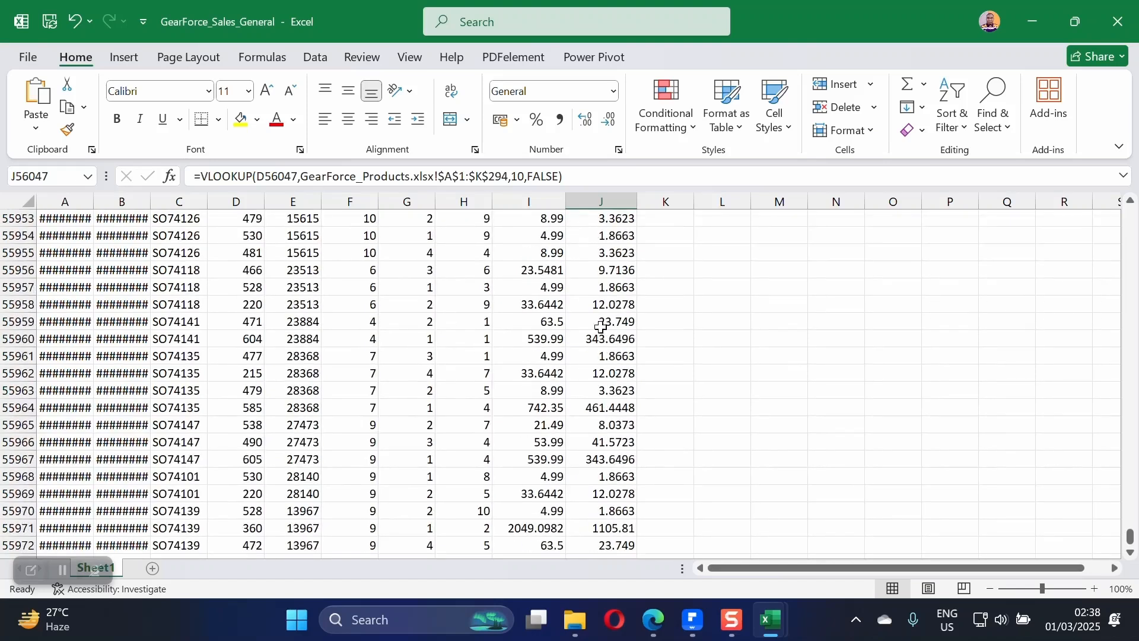
pyautogui.hotkey('ctrl', 'Up')
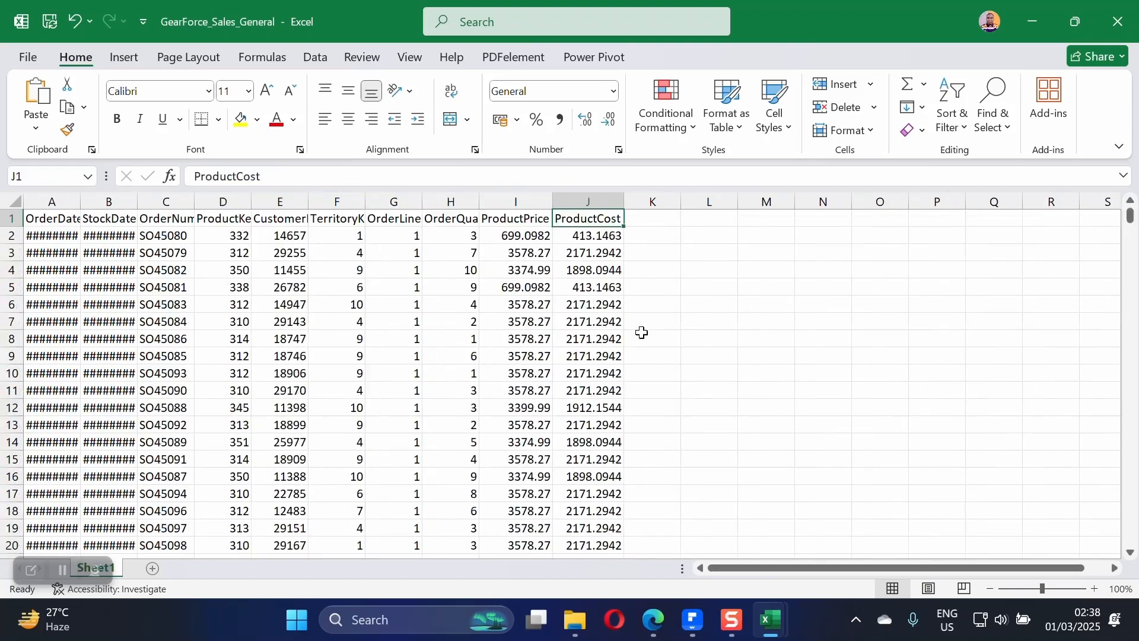
# - Review the VLOOKUP formulas in the first data rows of the ProductPrice and ProductCost columns
pyautogui.click(515, 221)
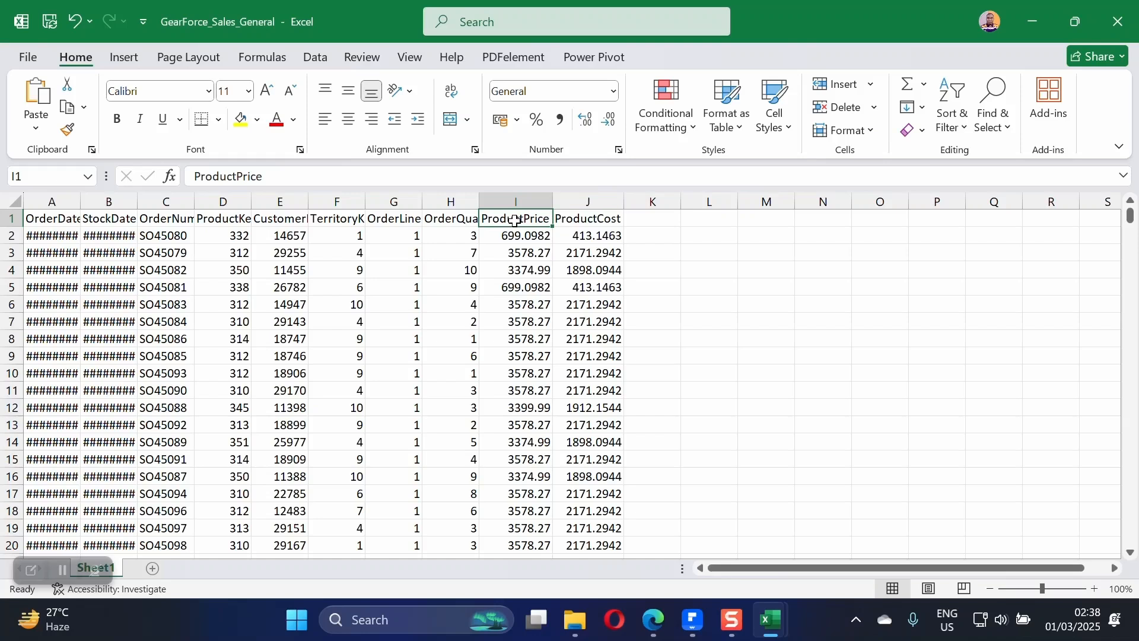
pyautogui.click(541, 239)
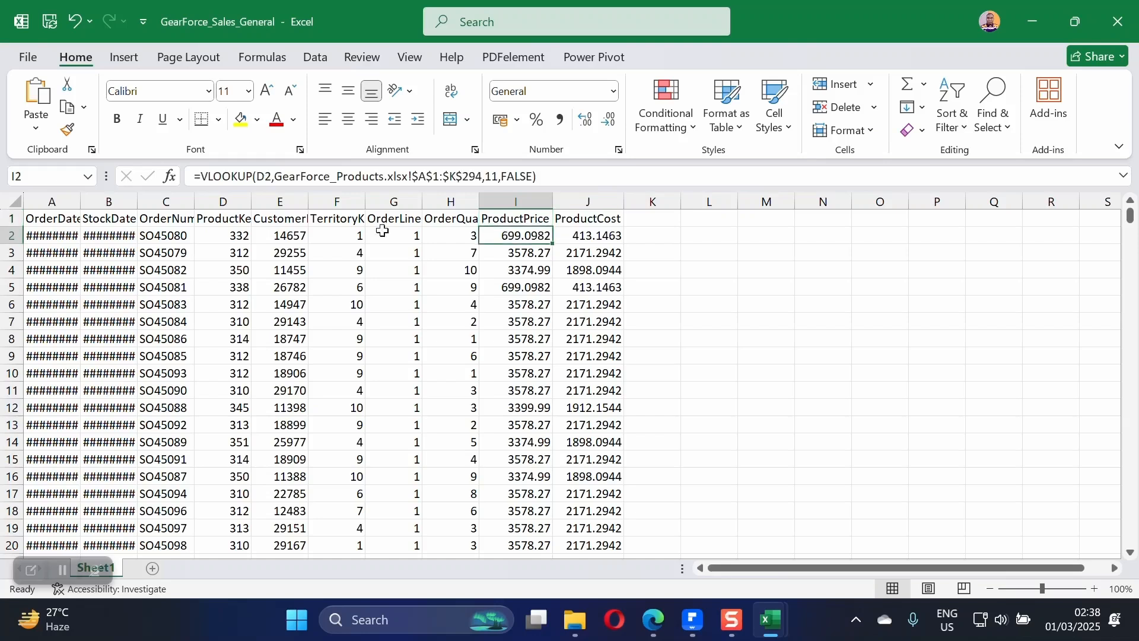
pyautogui.press('Right')
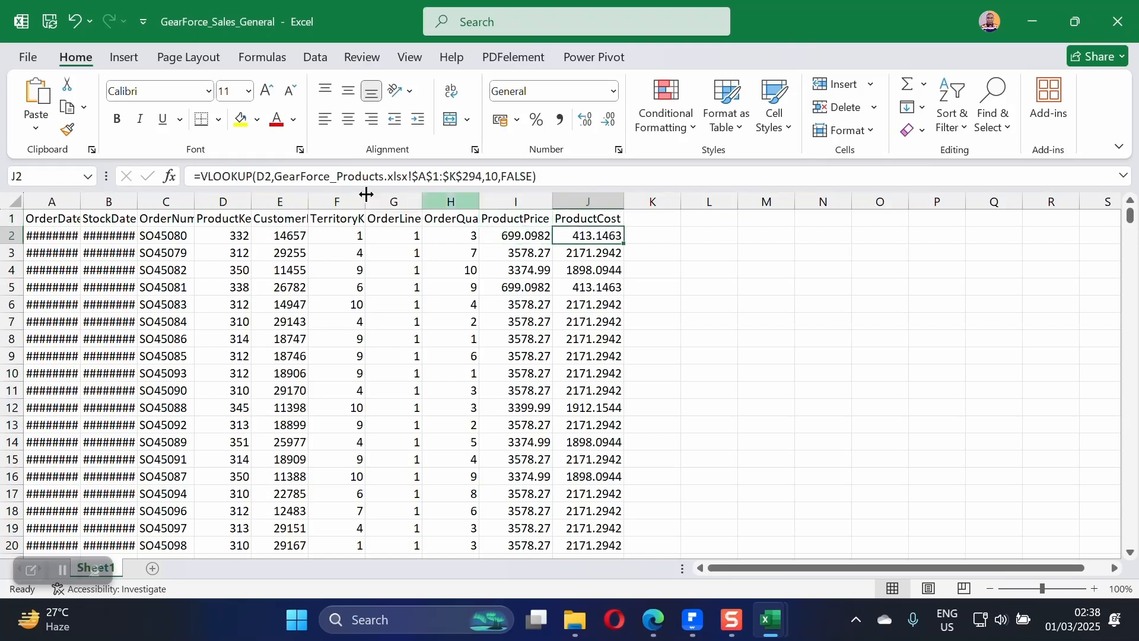
pyautogui.click(530, 256)
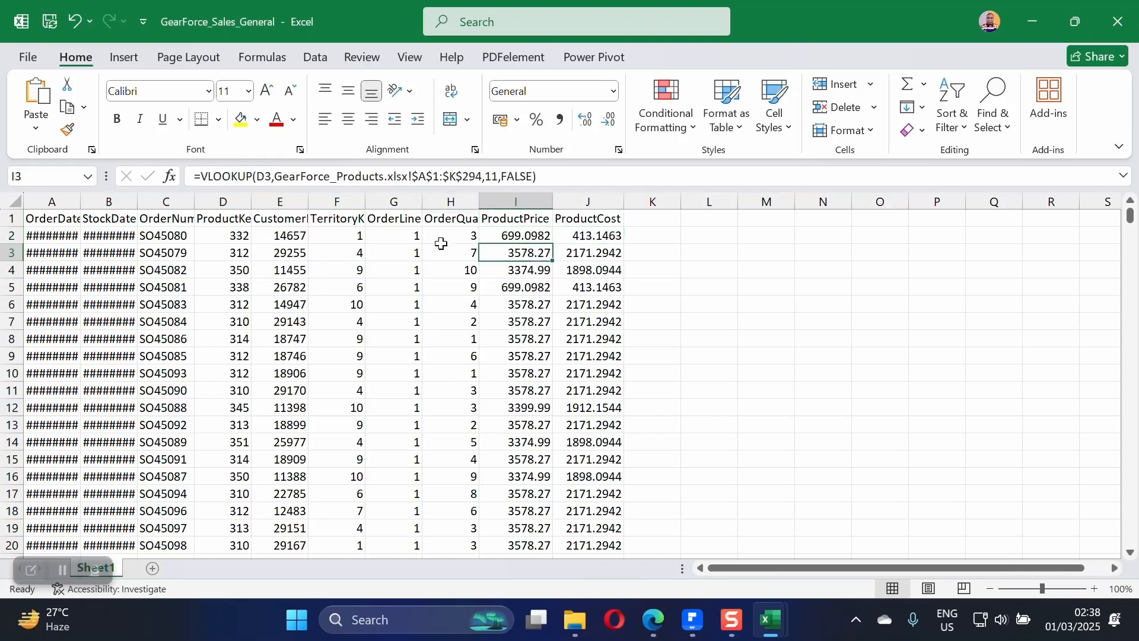
pyautogui.click(508, 219)
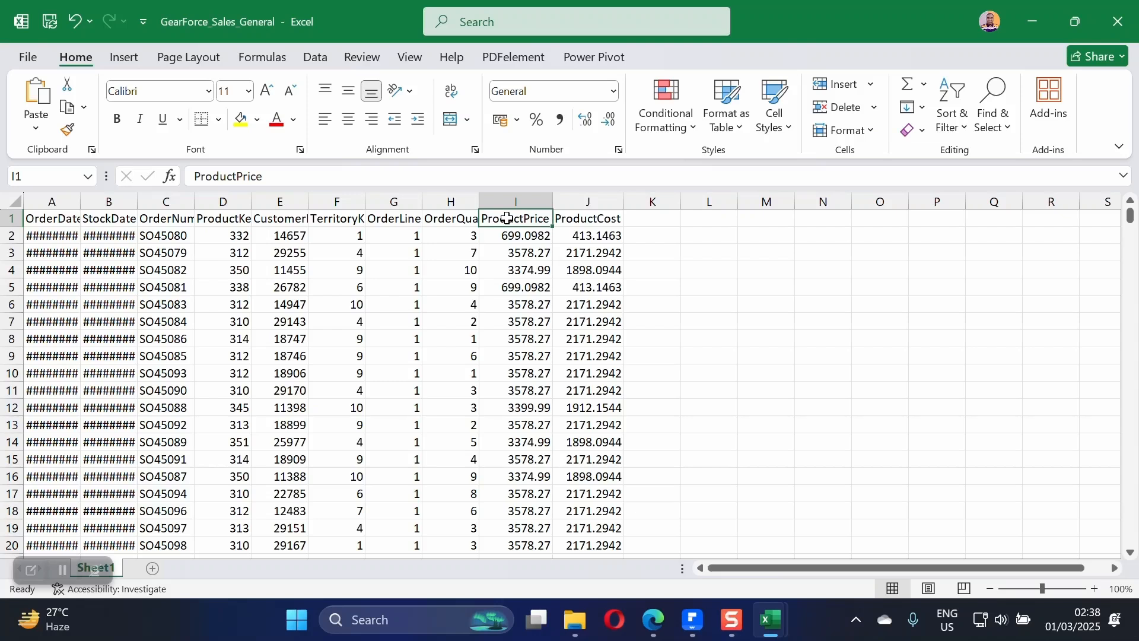
pyautogui.click(504, 237)
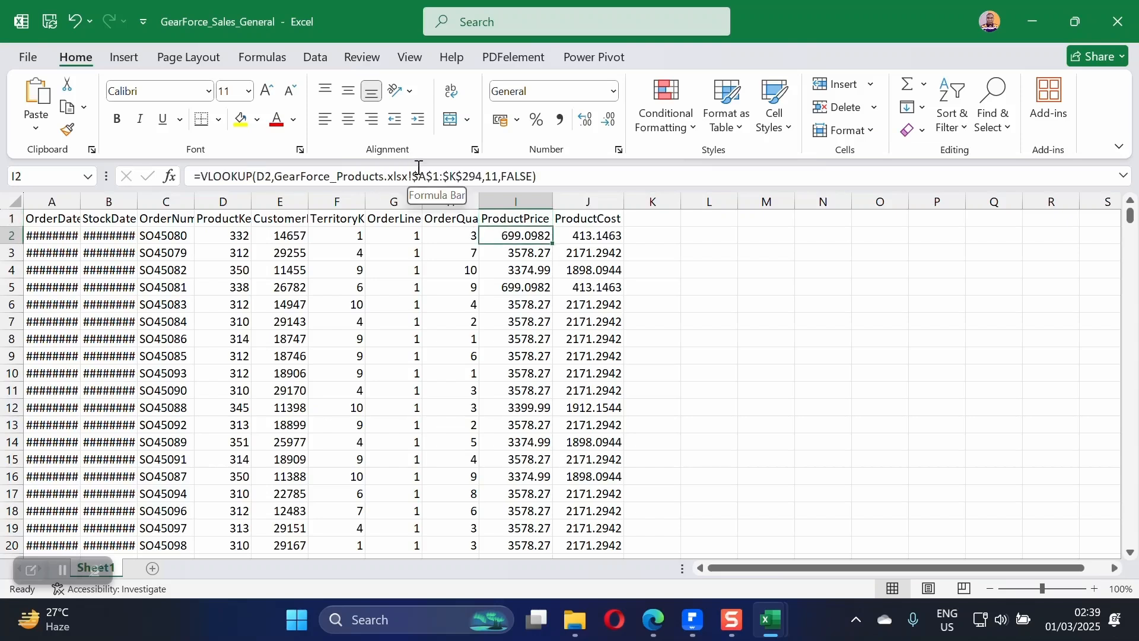
# - Select the ProductPrice and ProductCost columns from their headers in I1:J1 down to the last data row and copy them
pyautogui.click(520, 221)
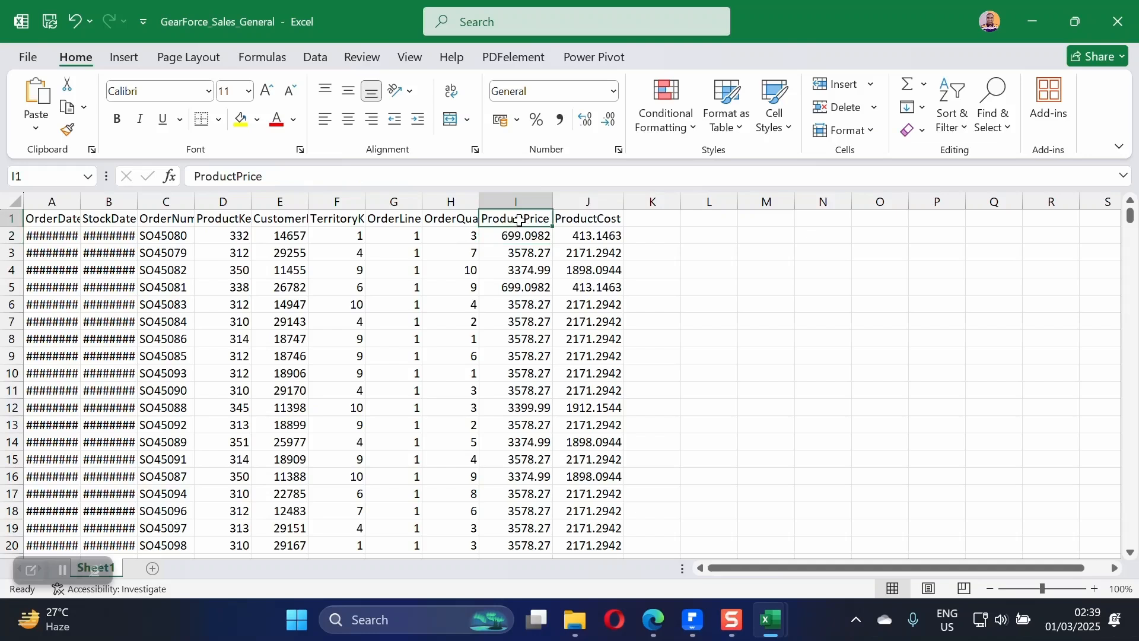
pyautogui.moveTo(543, 217); pyautogui.dragTo(575, 220)
pyautogui.click(499, 219)
pyautogui.hotkey('shift', 'Right')
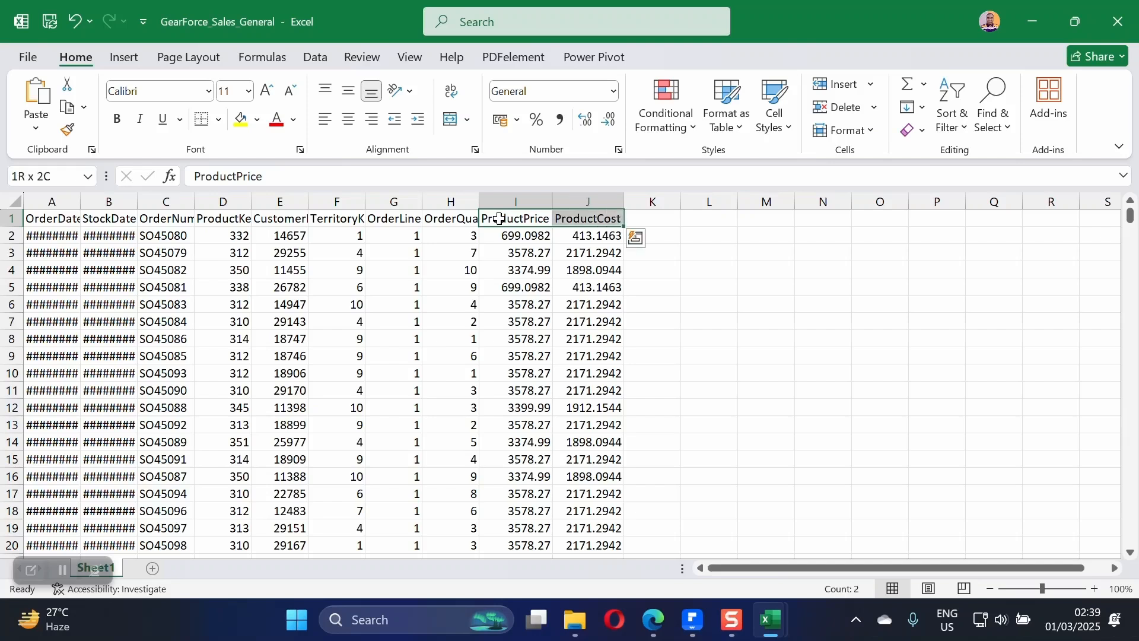
pyautogui.hotkey('ctrl', 'shift', 'Down')
pyautogui.rightClick(575, 234)
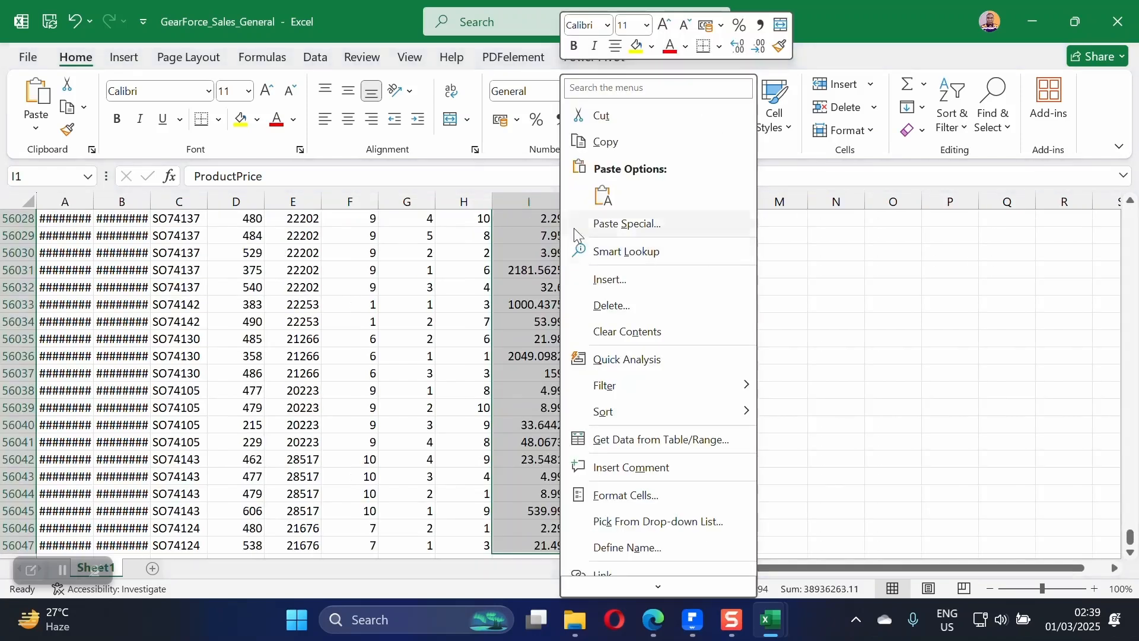
pyautogui.click(605, 143)
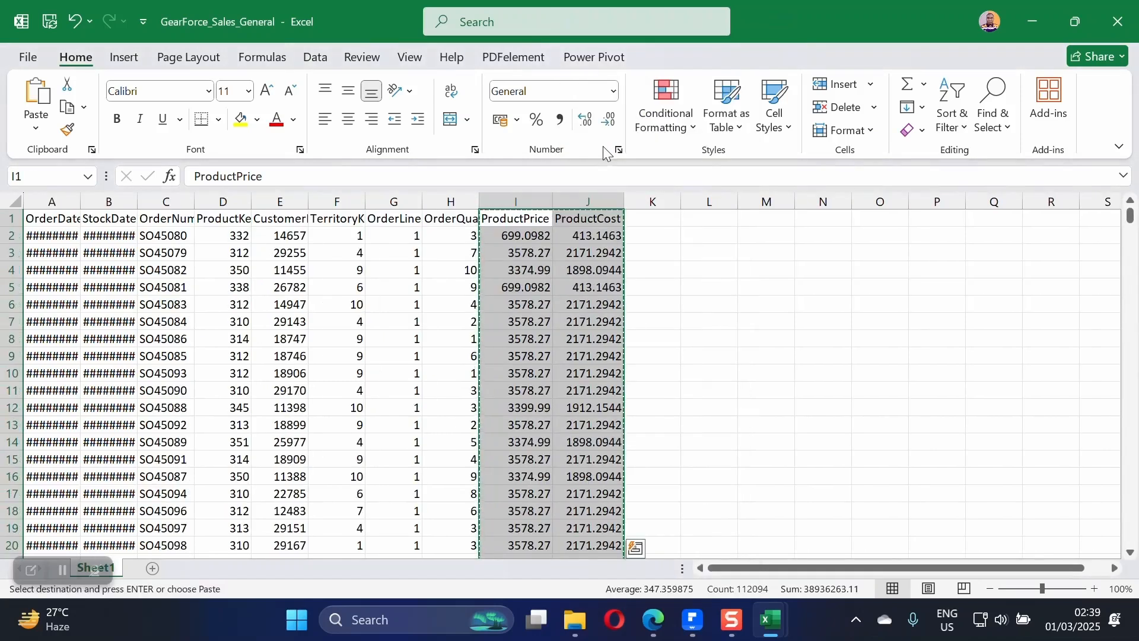
# - Paste the copied ProductPrice and ProductCost columns over themselves as values only, and check several cells for plain values instead of VLOOKUP formulas
pyautogui.rightClick(504, 227)
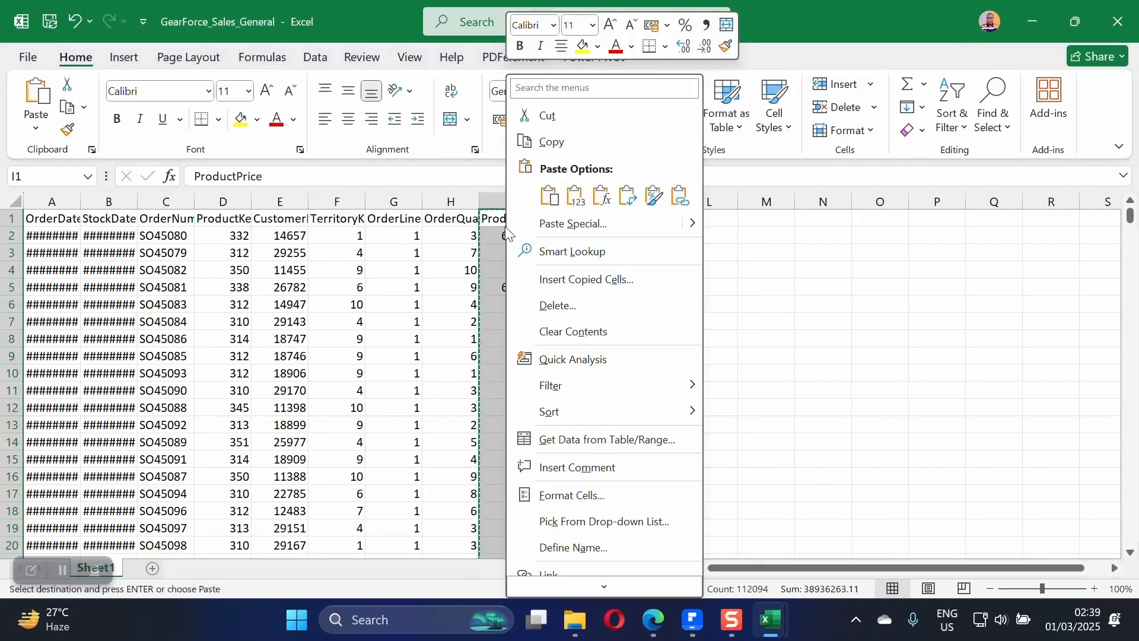
pyautogui.click(575, 197)
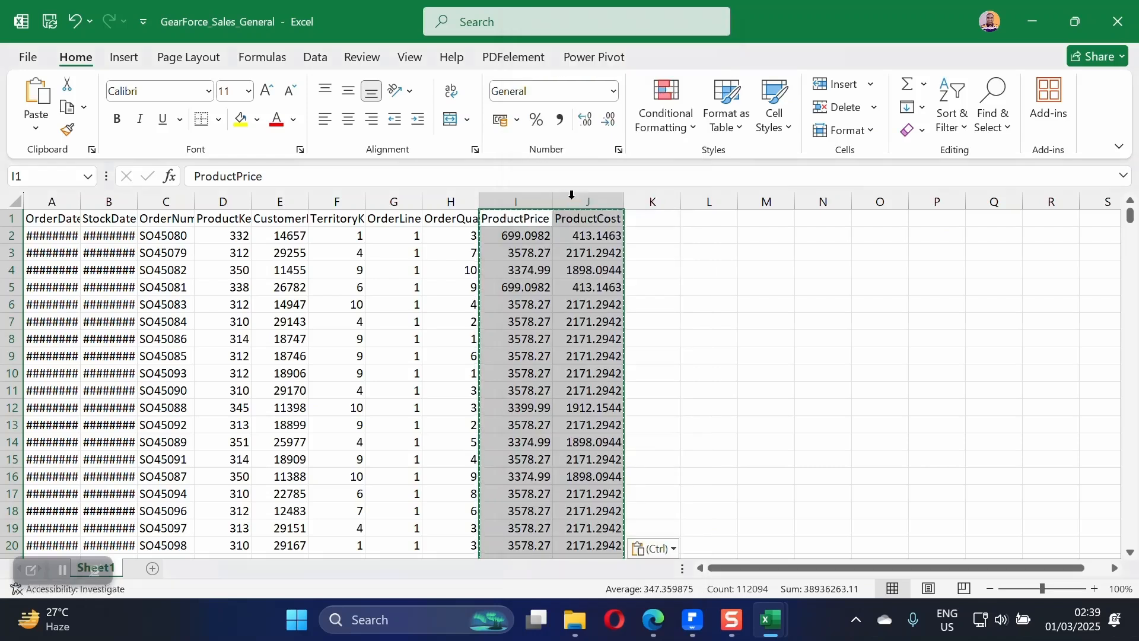
pyautogui.click(660, 254)
pyautogui.click(528, 237)
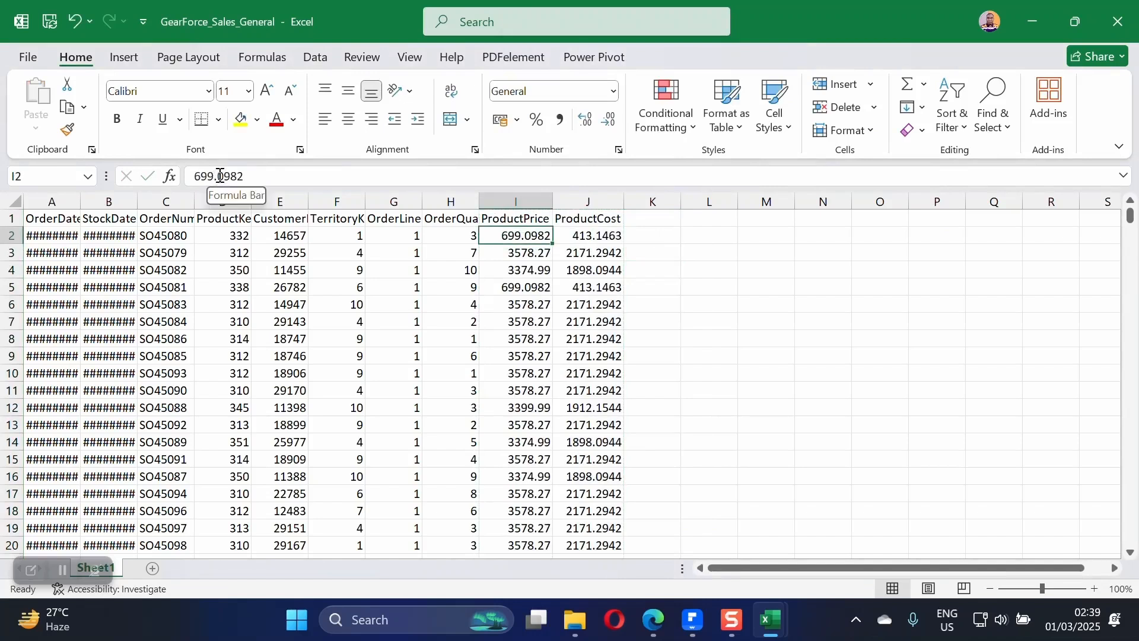
pyautogui.click(507, 249)
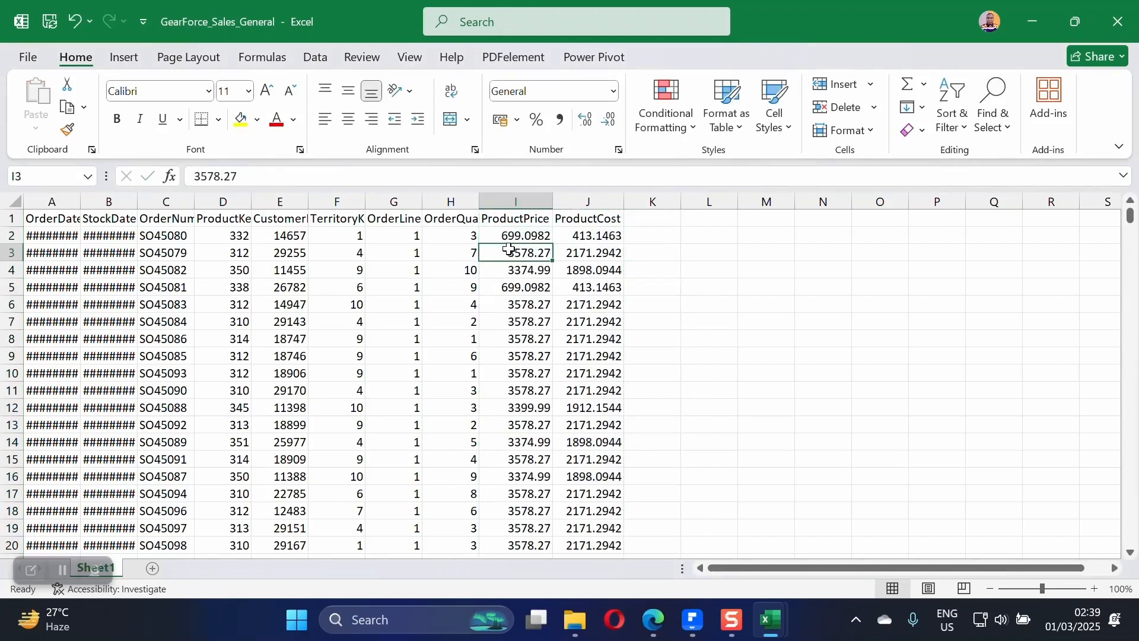
pyautogui.click(588, 254)
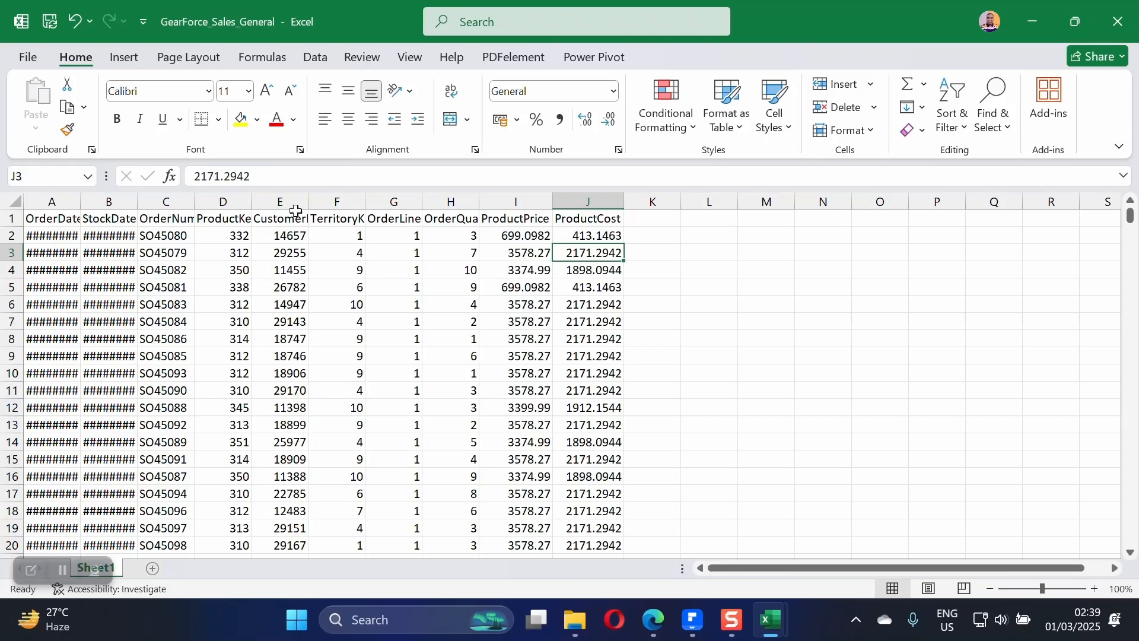
pyautogui.click(530, 308)
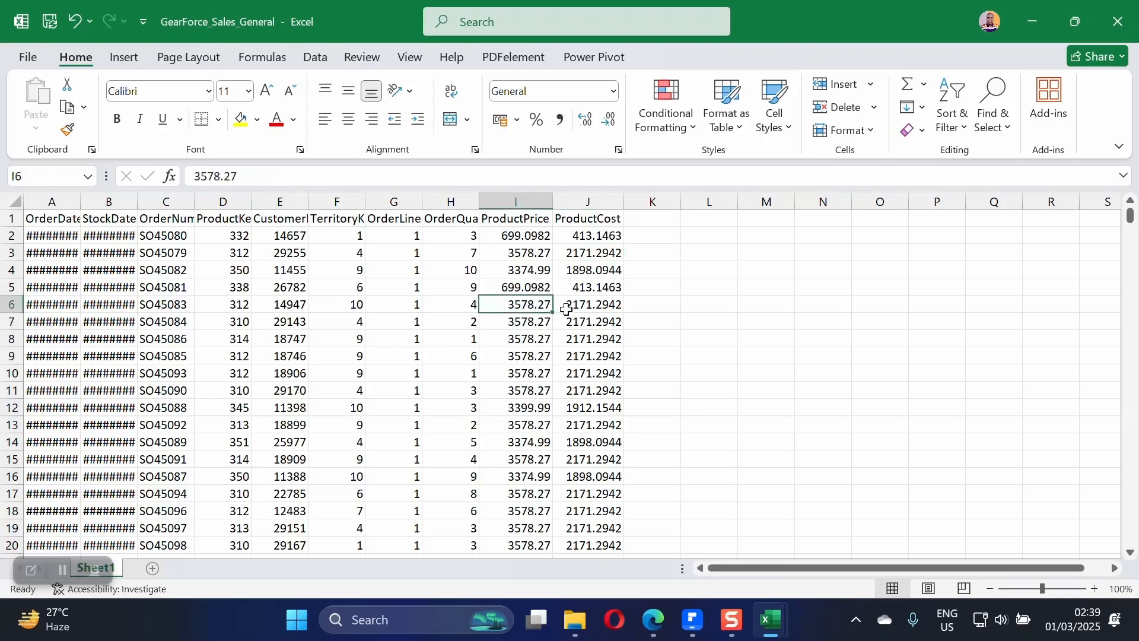
# - Save and close the GearForce_Sales_General workbook, and close GearForce_Products without saving its changes
pyautogui.click(49, 22)
pyautogui.click(1128, 18)
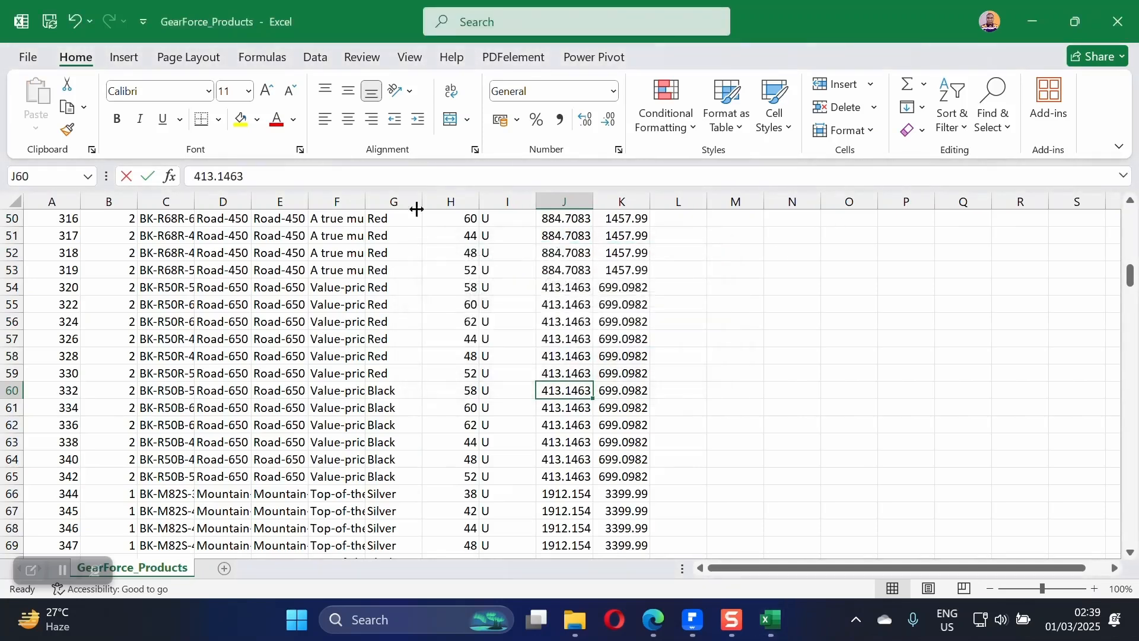
pyautogui.click(1128, 20)
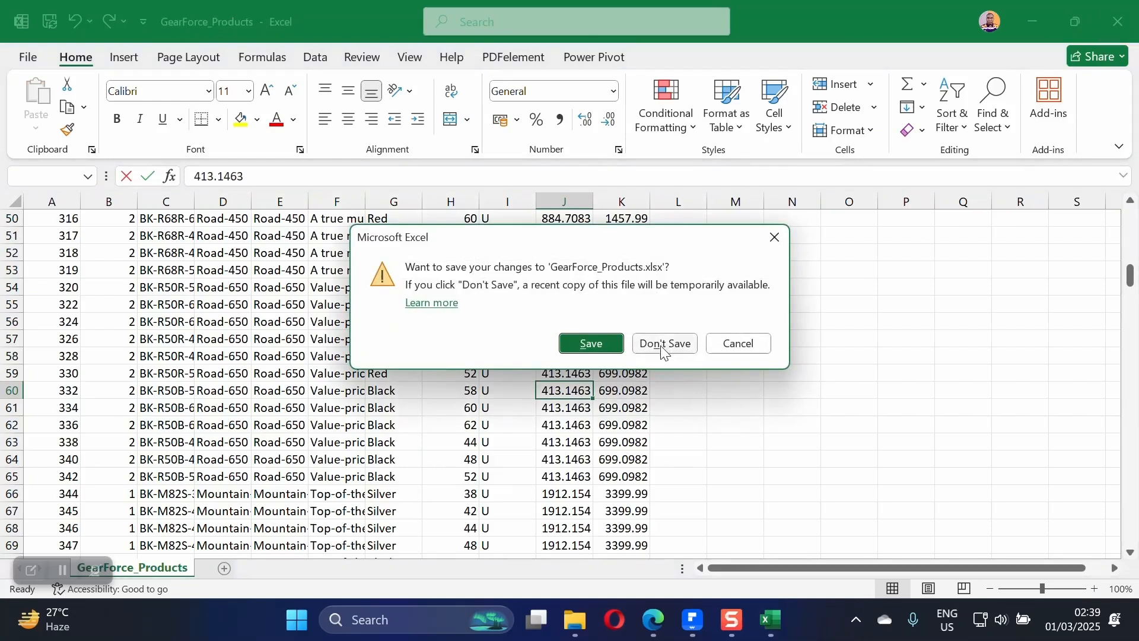
pyautogui.click(663, 348)
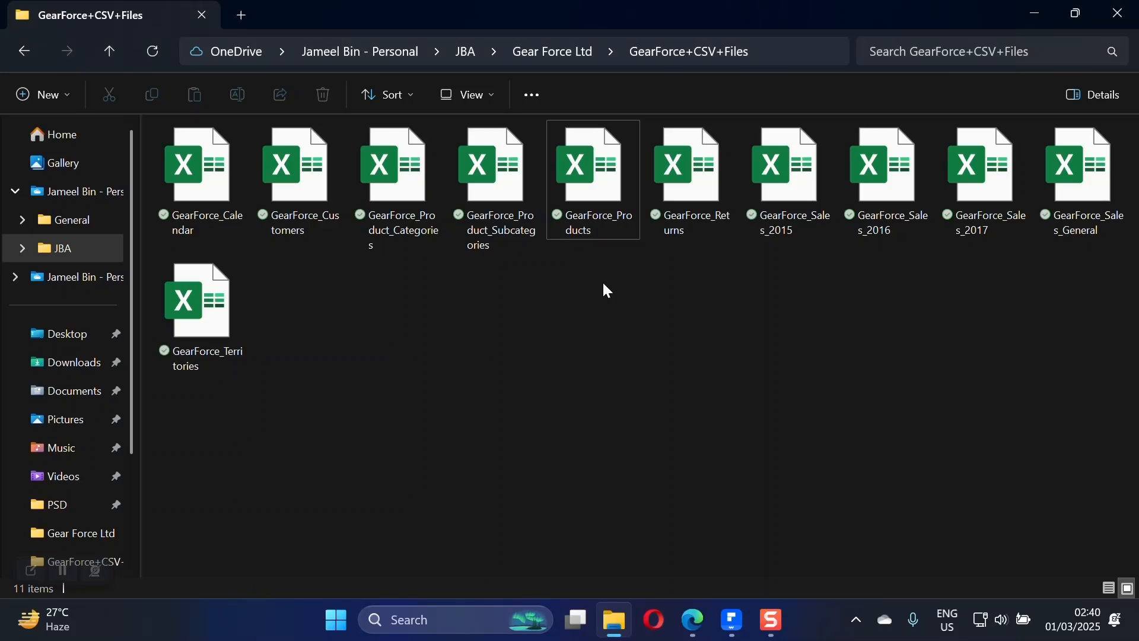